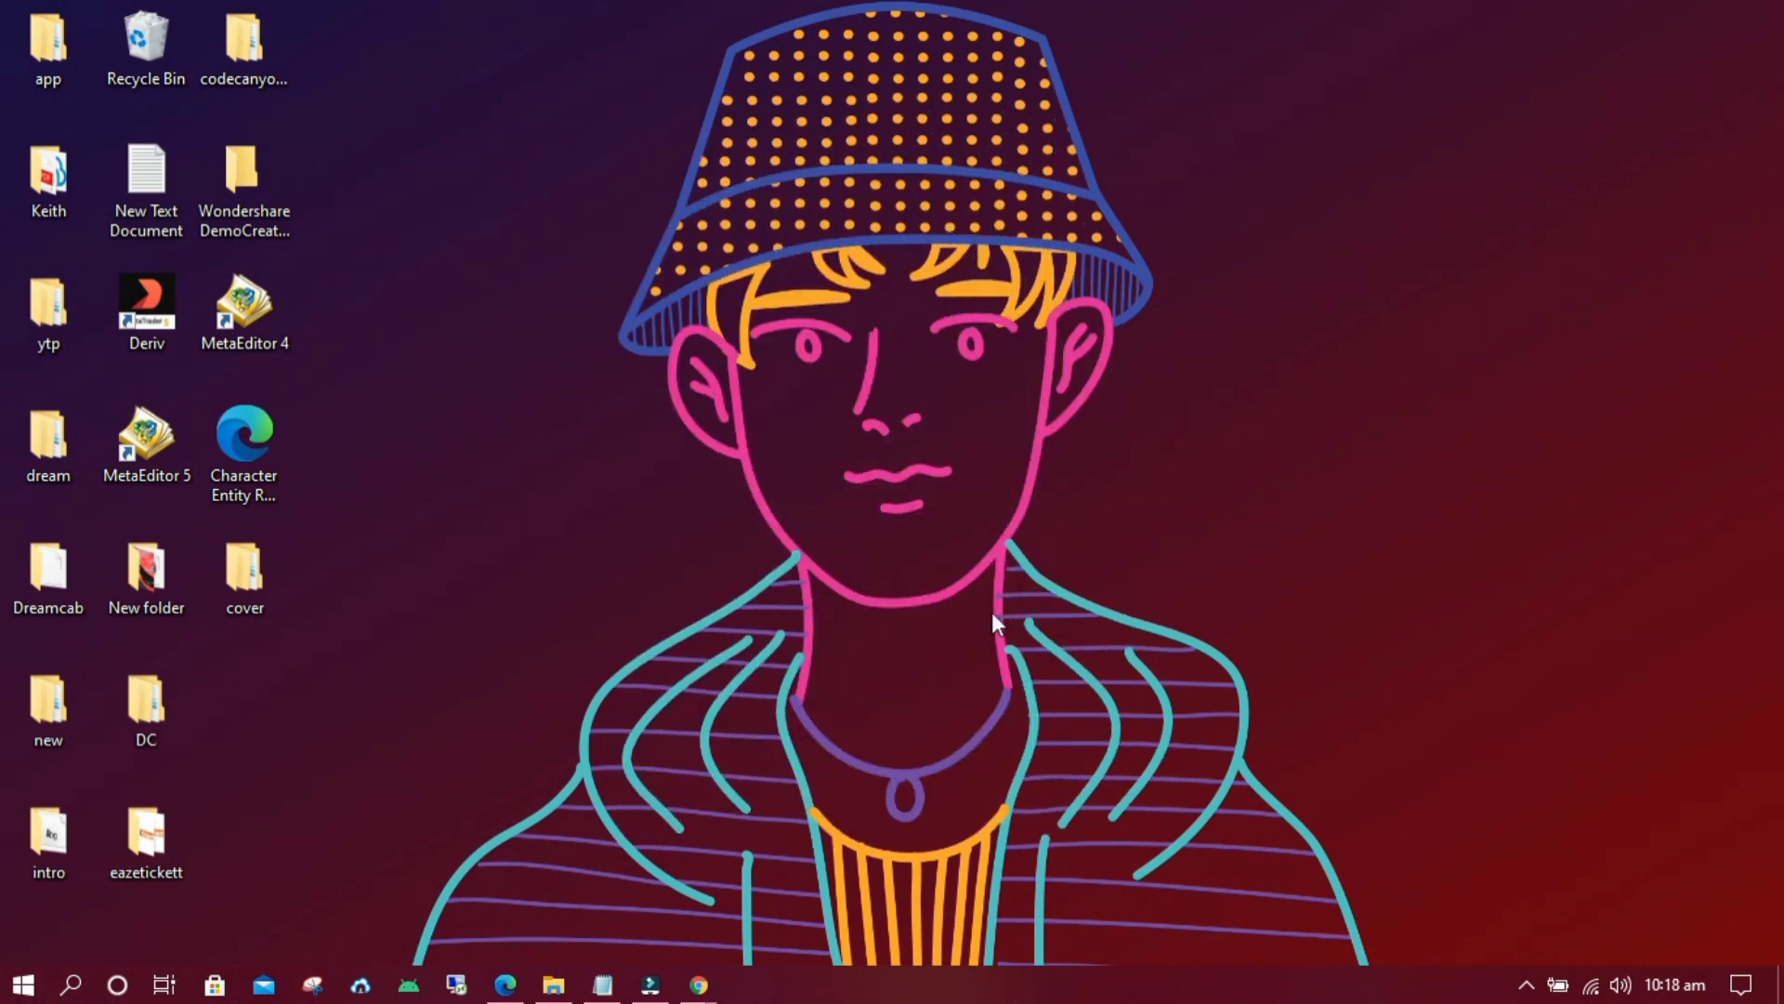
Bring Chrome forward and scroll the Ecwid home page down to the Start Selling Online for Free prompt.
mouse_move(694, 968)
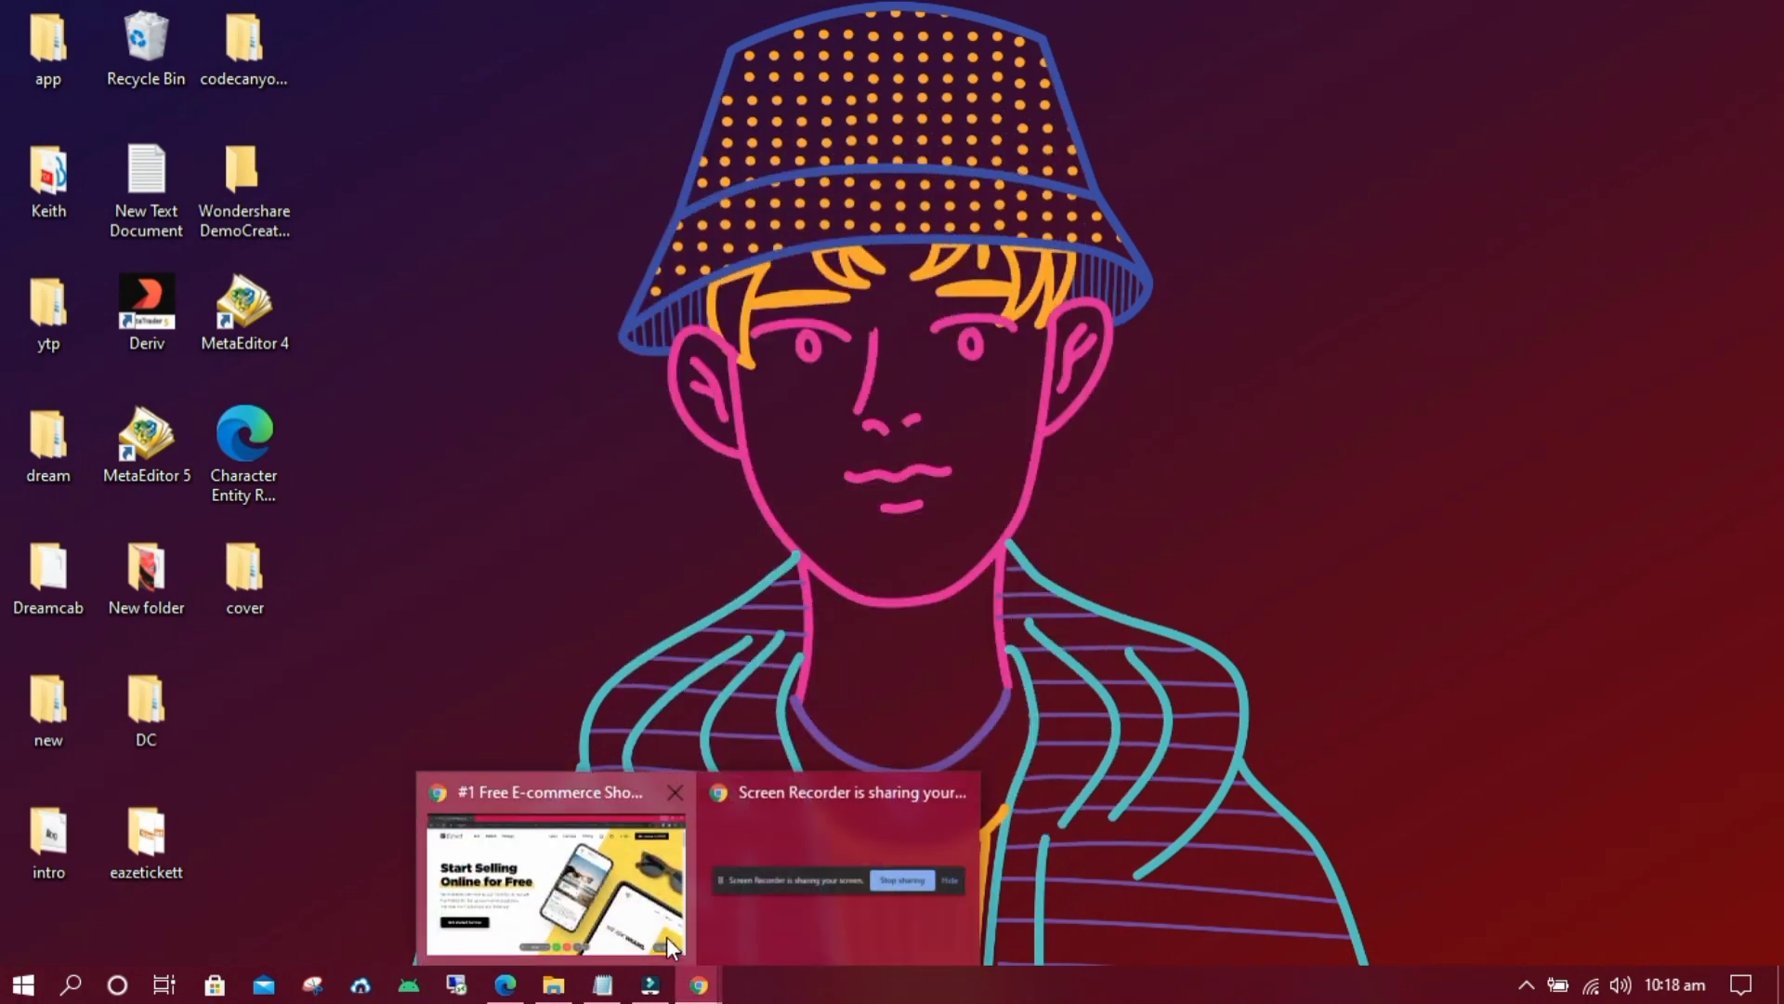
left_click(666, 937)
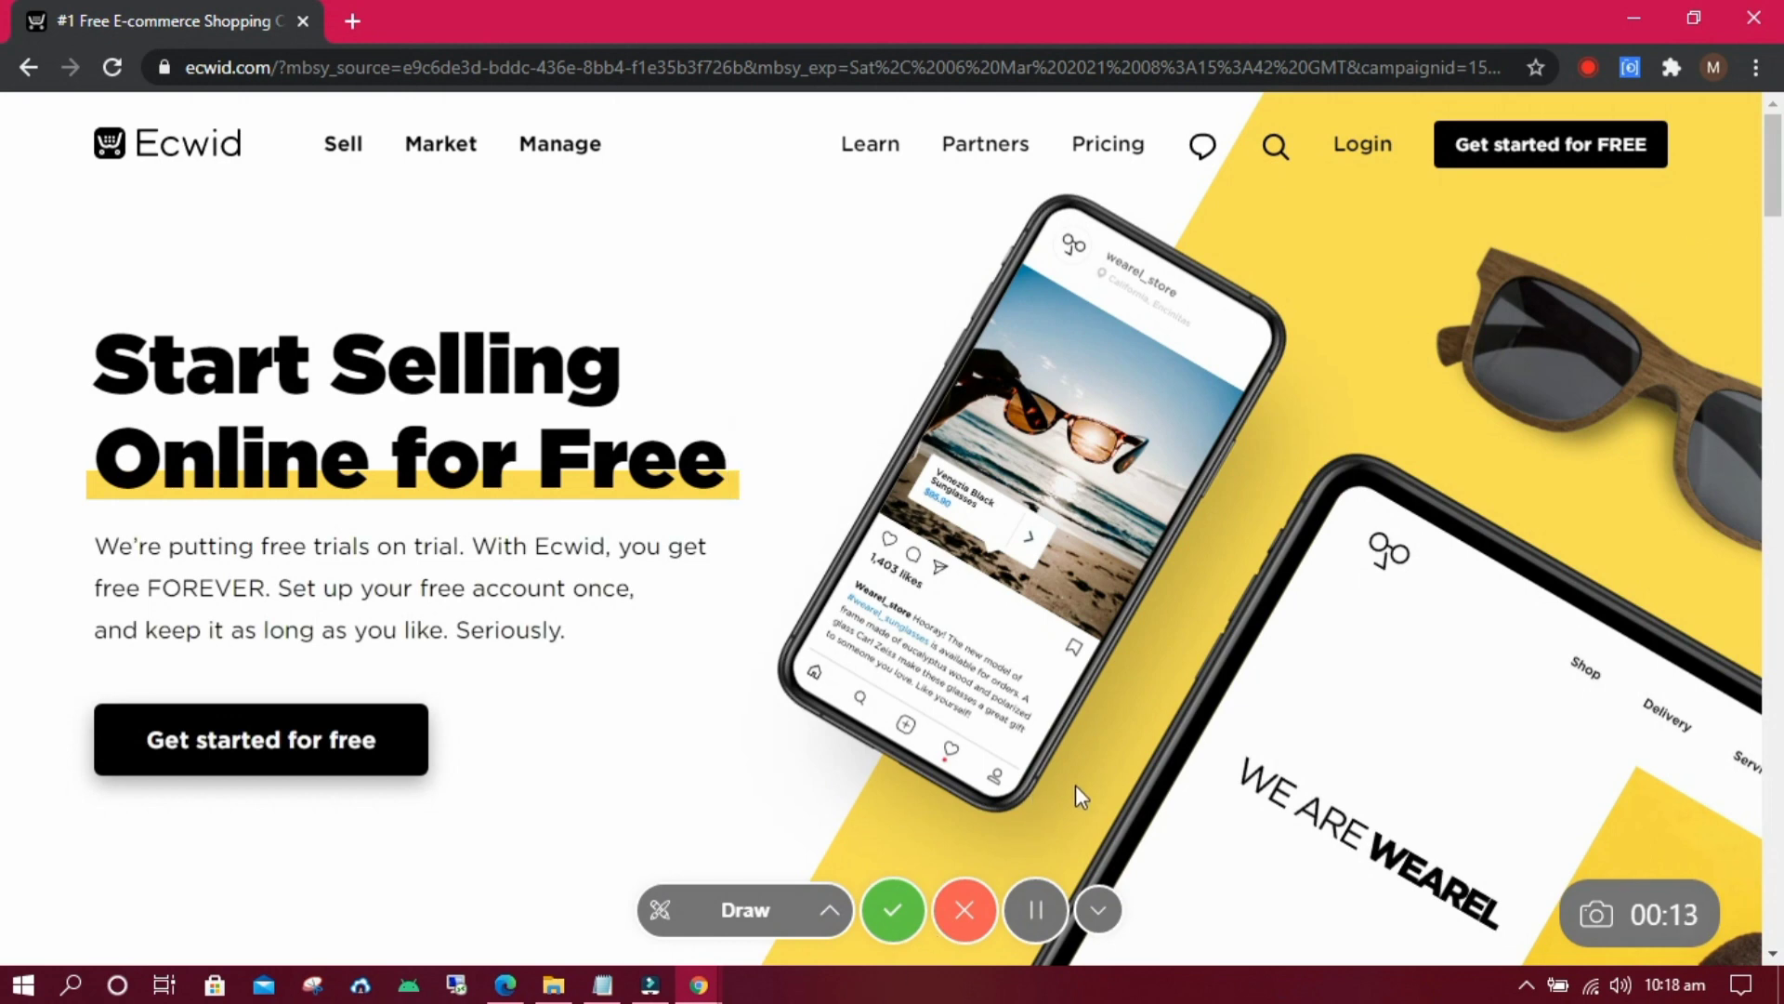
left_click_drag(1775, 181, 1780, 285)
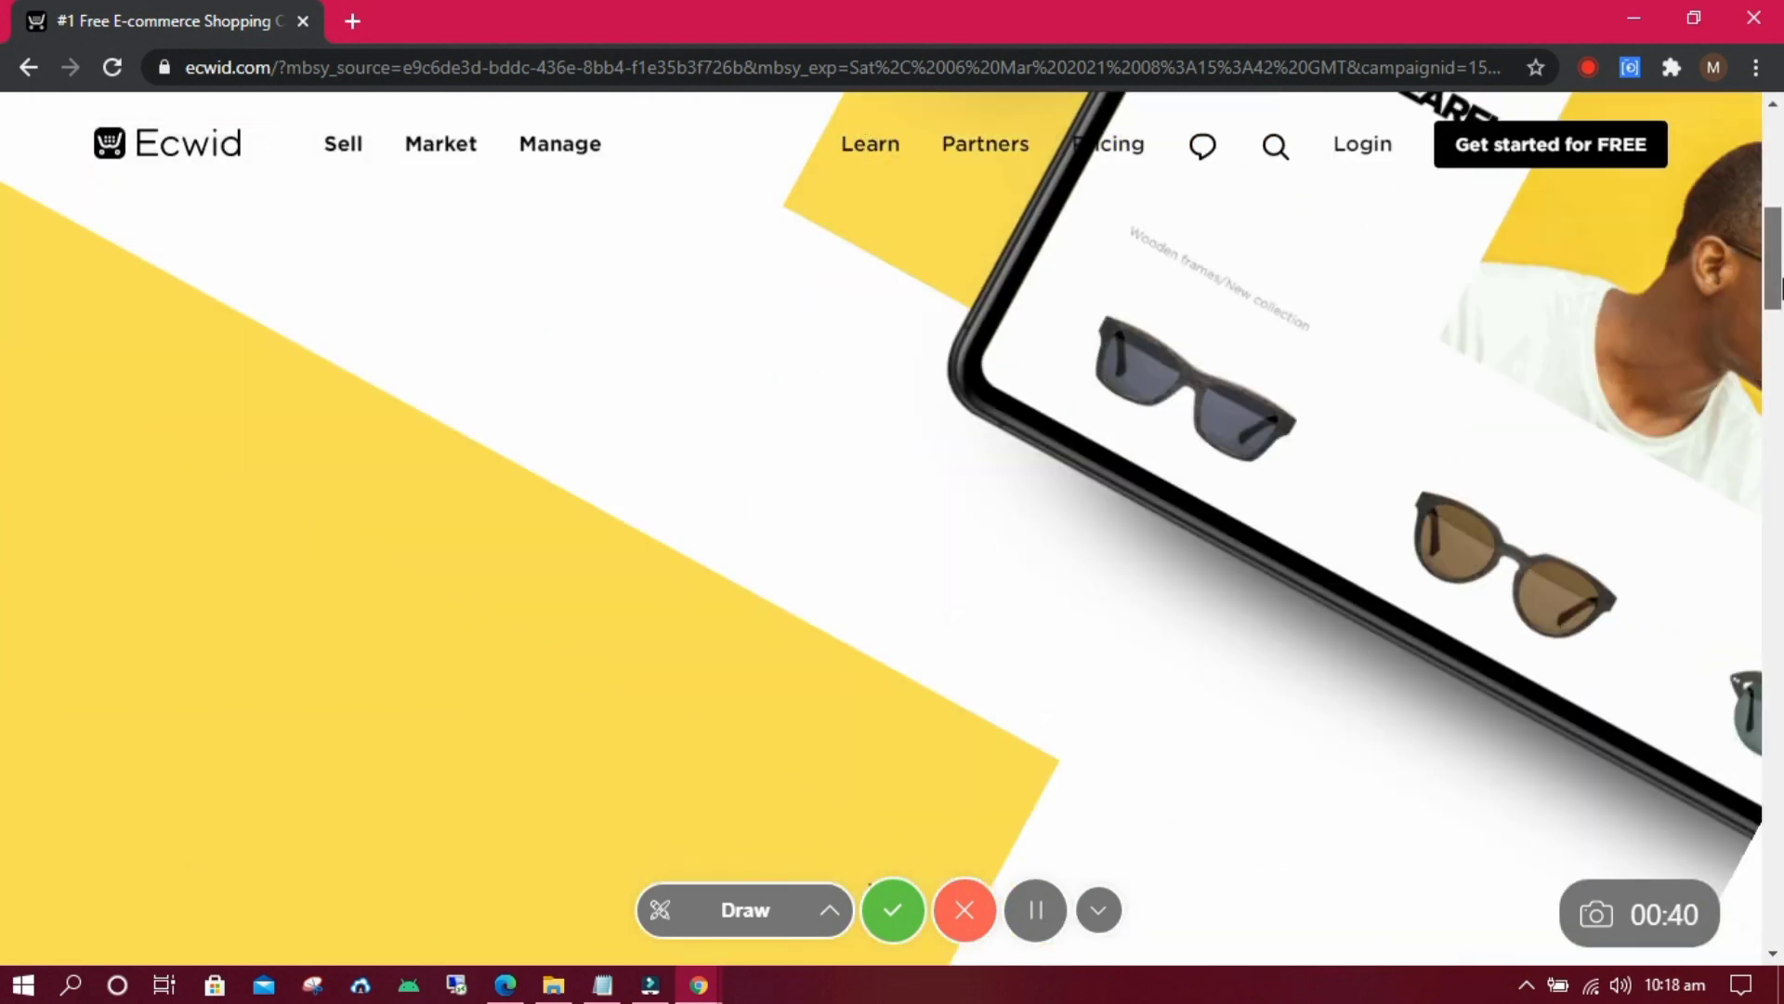
left_click_drag(1781, 347, 1775, 804)
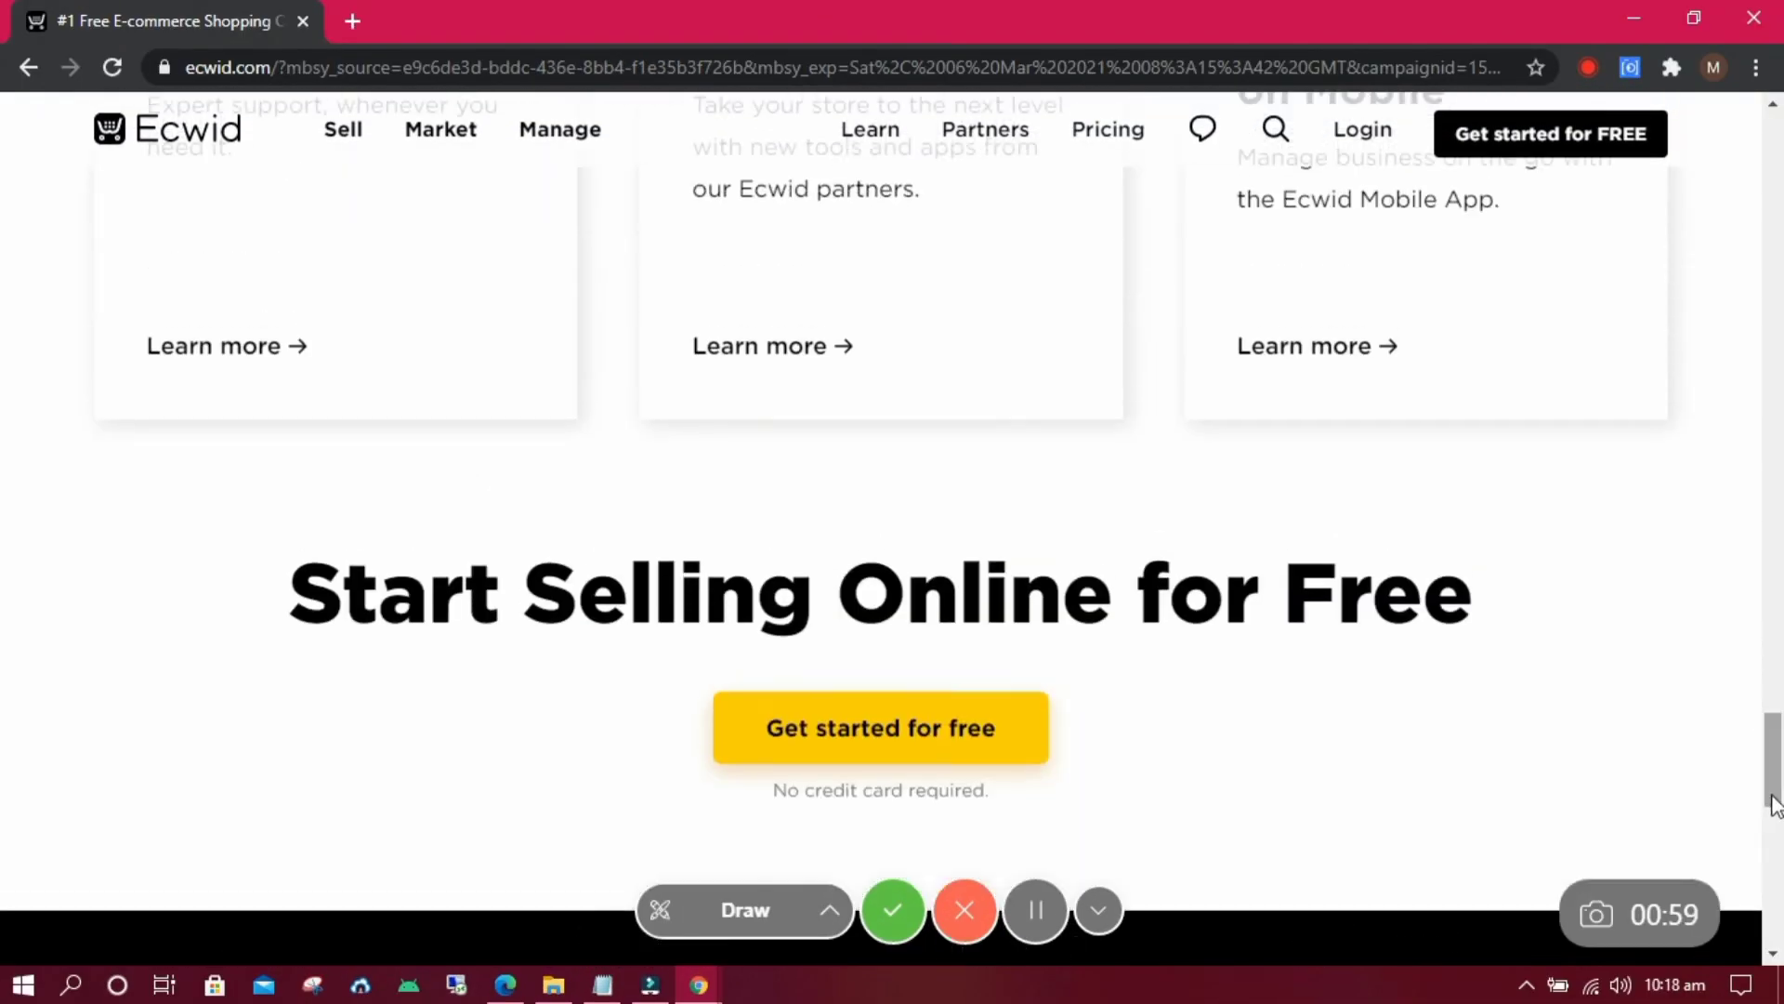
Open the free sign-up form and enter the owner's full name, e-mail address and a password.
left_click(925, 738)
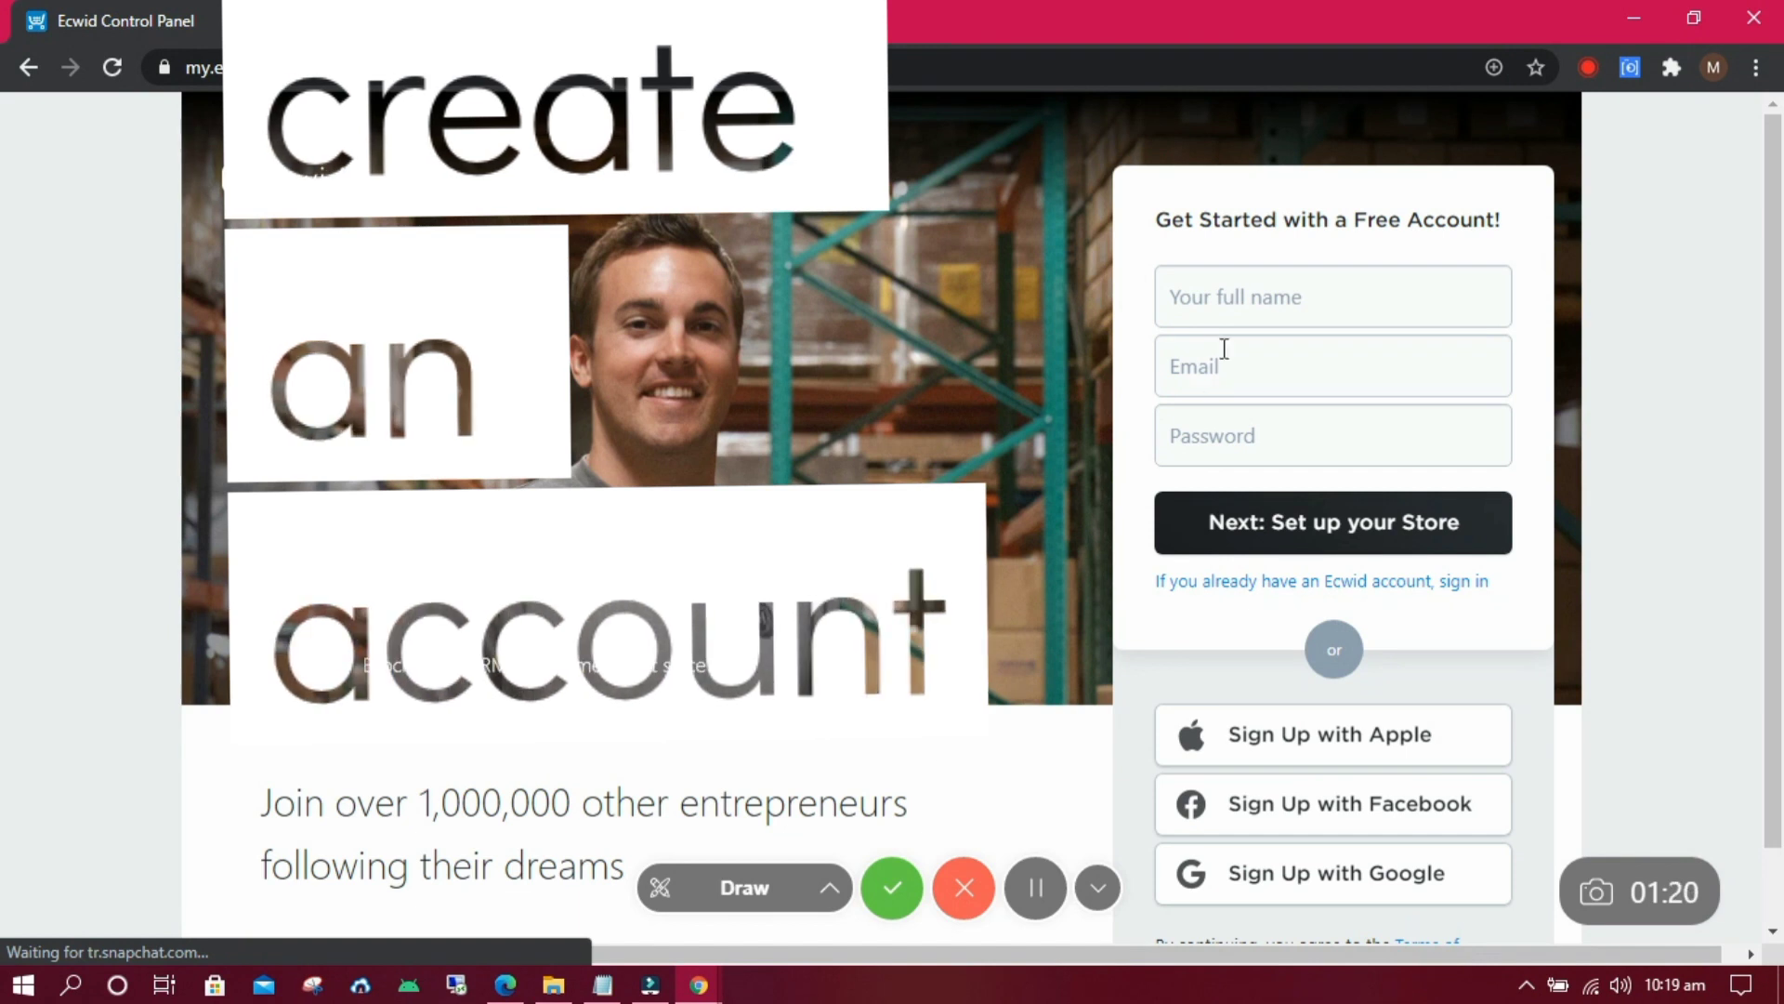
left_click(1228, 295)
type("Keith M")
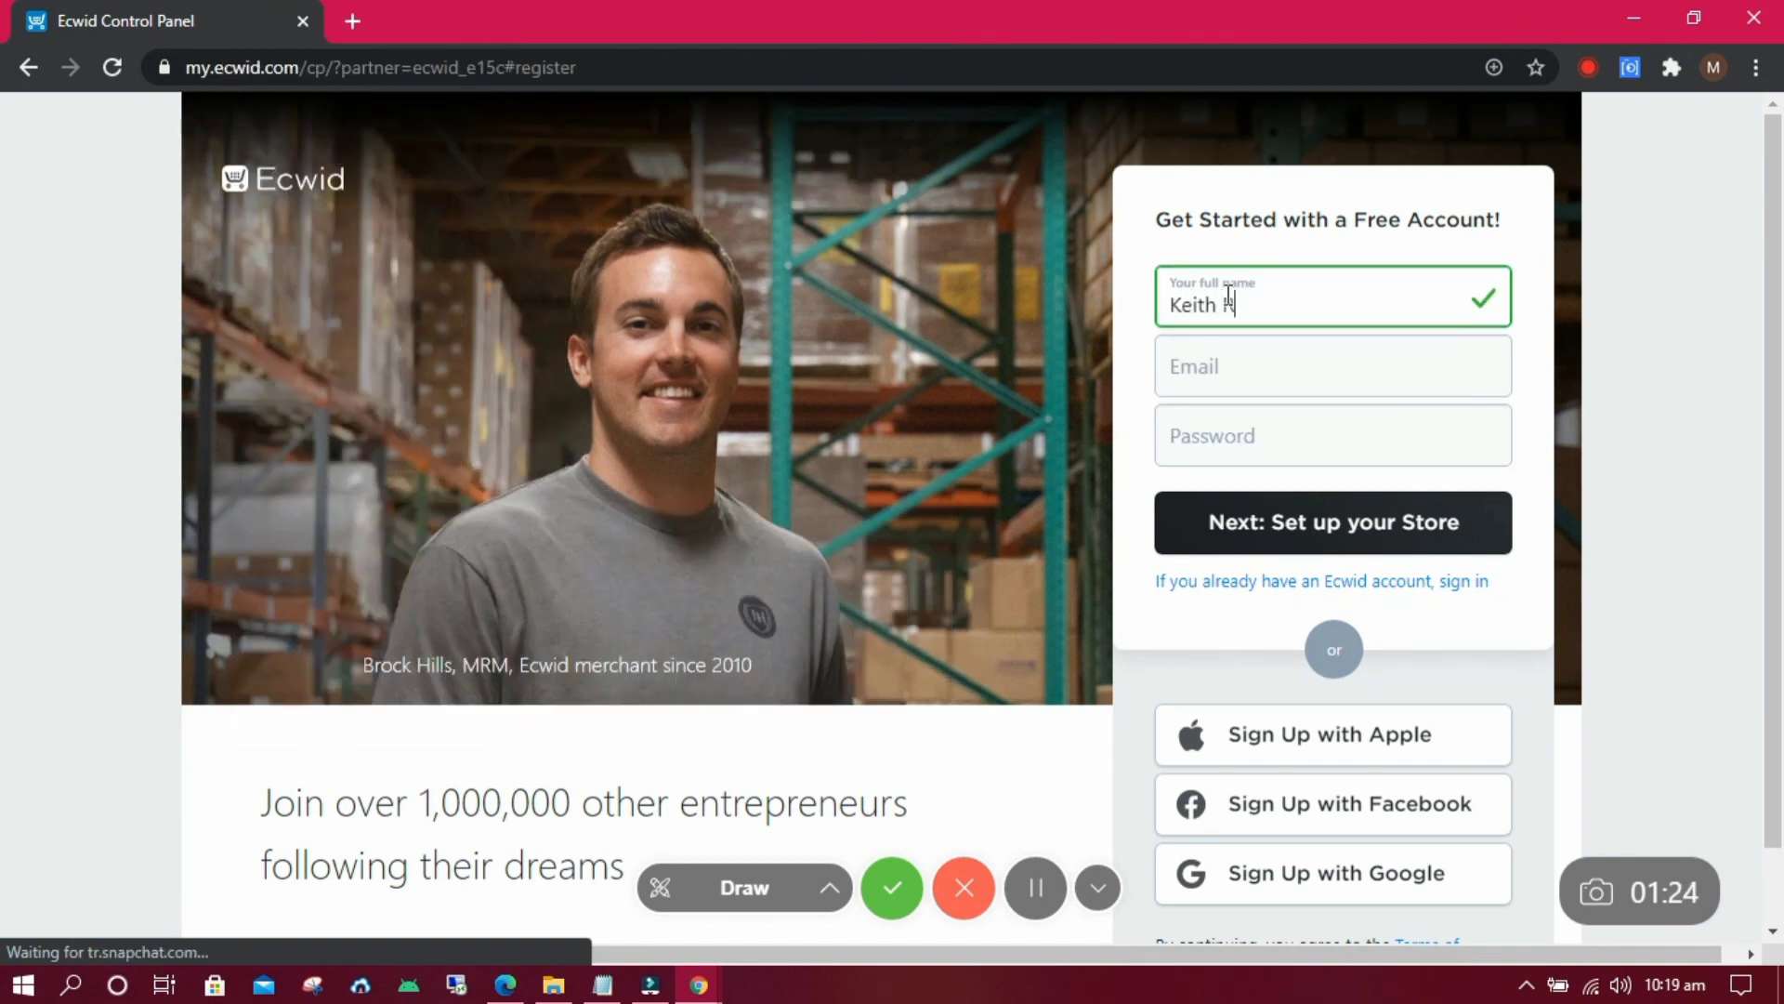
left_click(1218, 357)
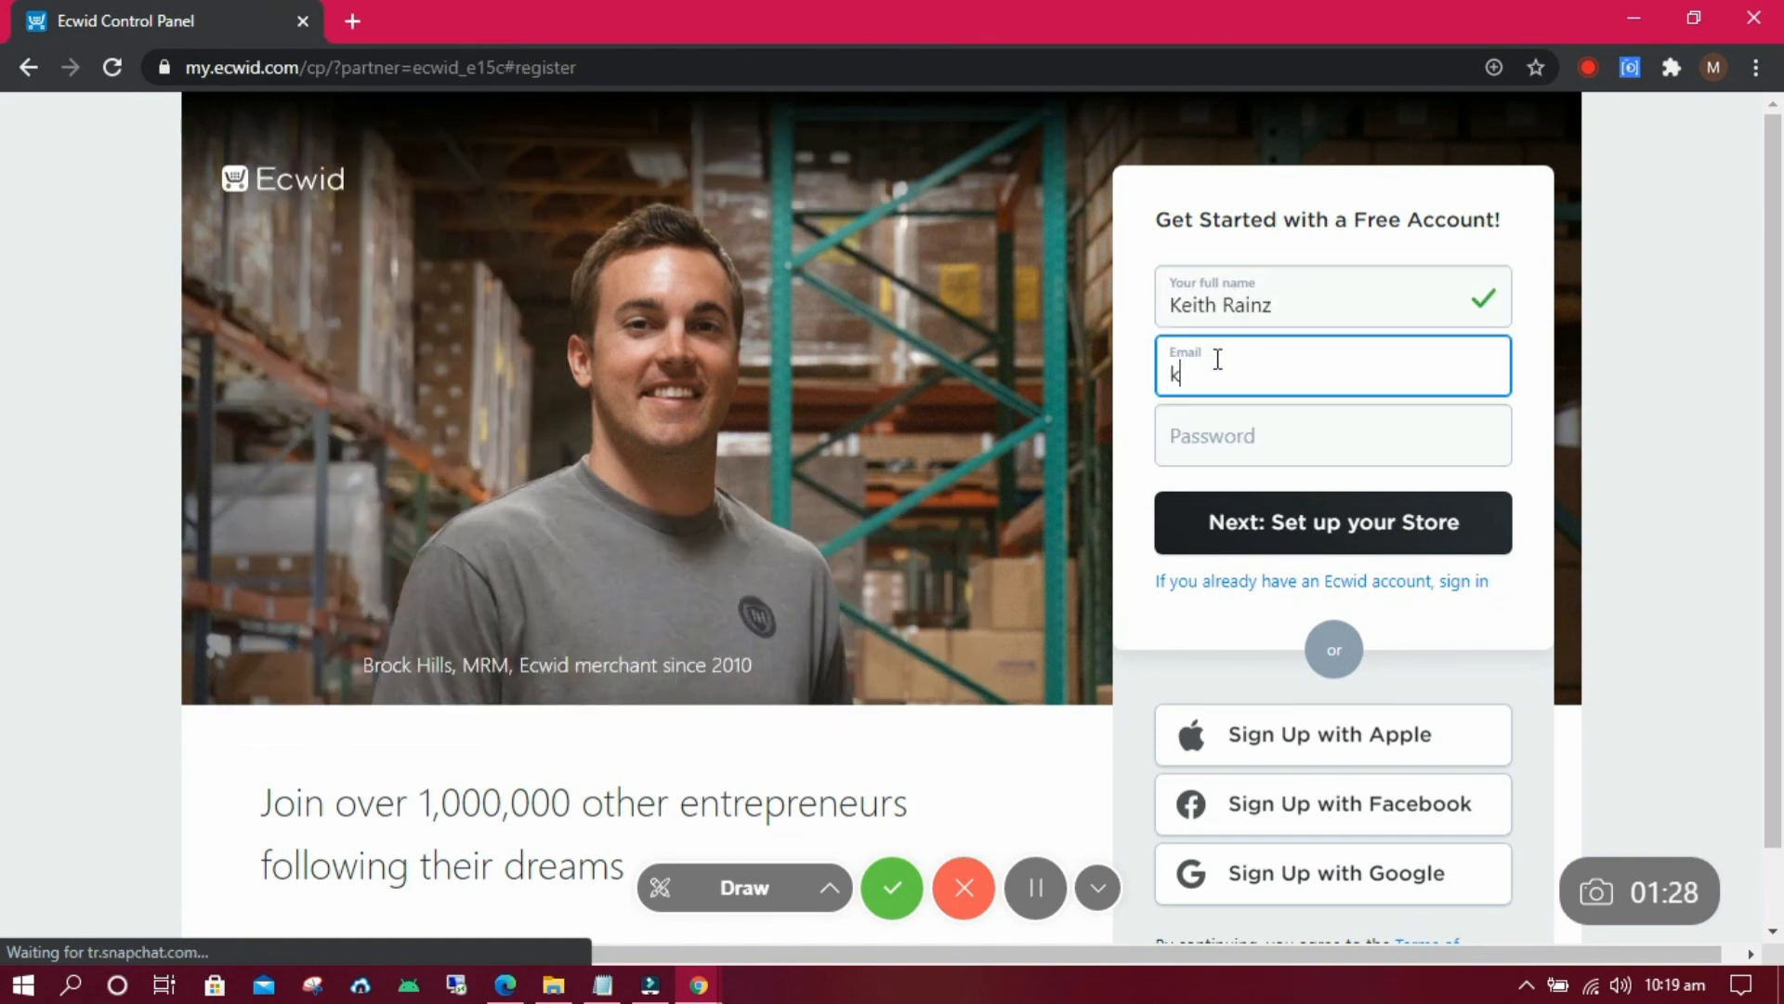
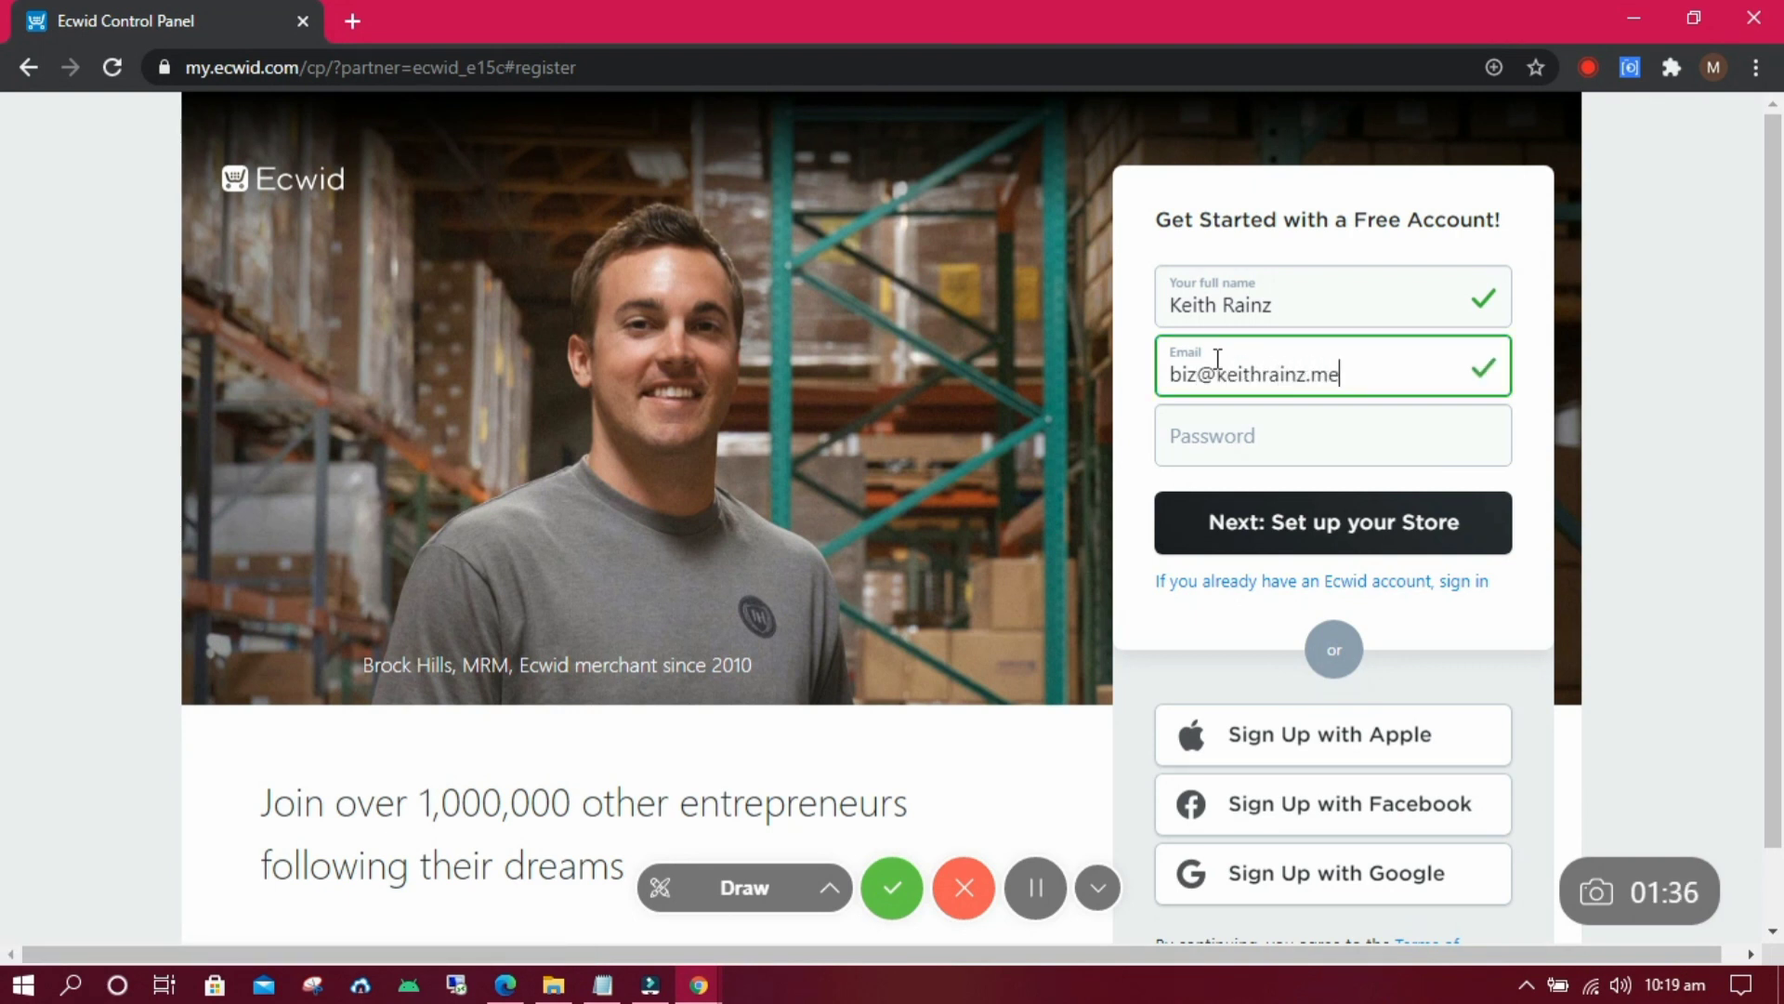
left_click(1341, 452)
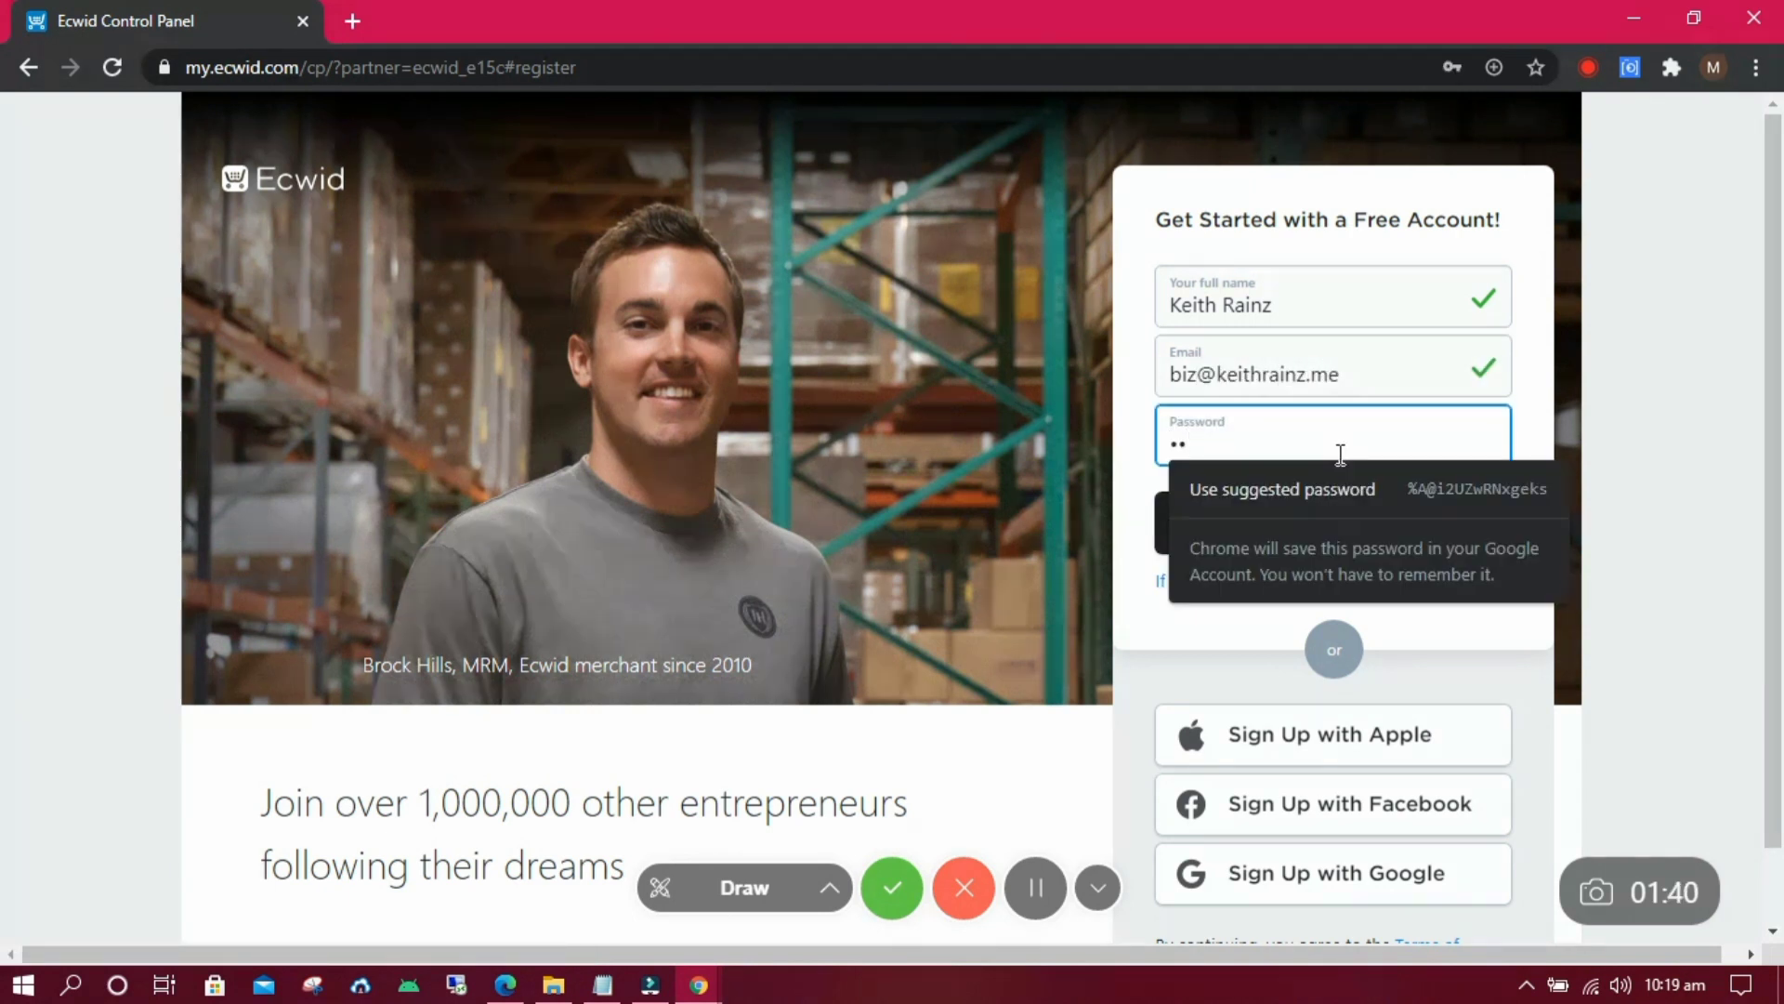
type("•••••••••")
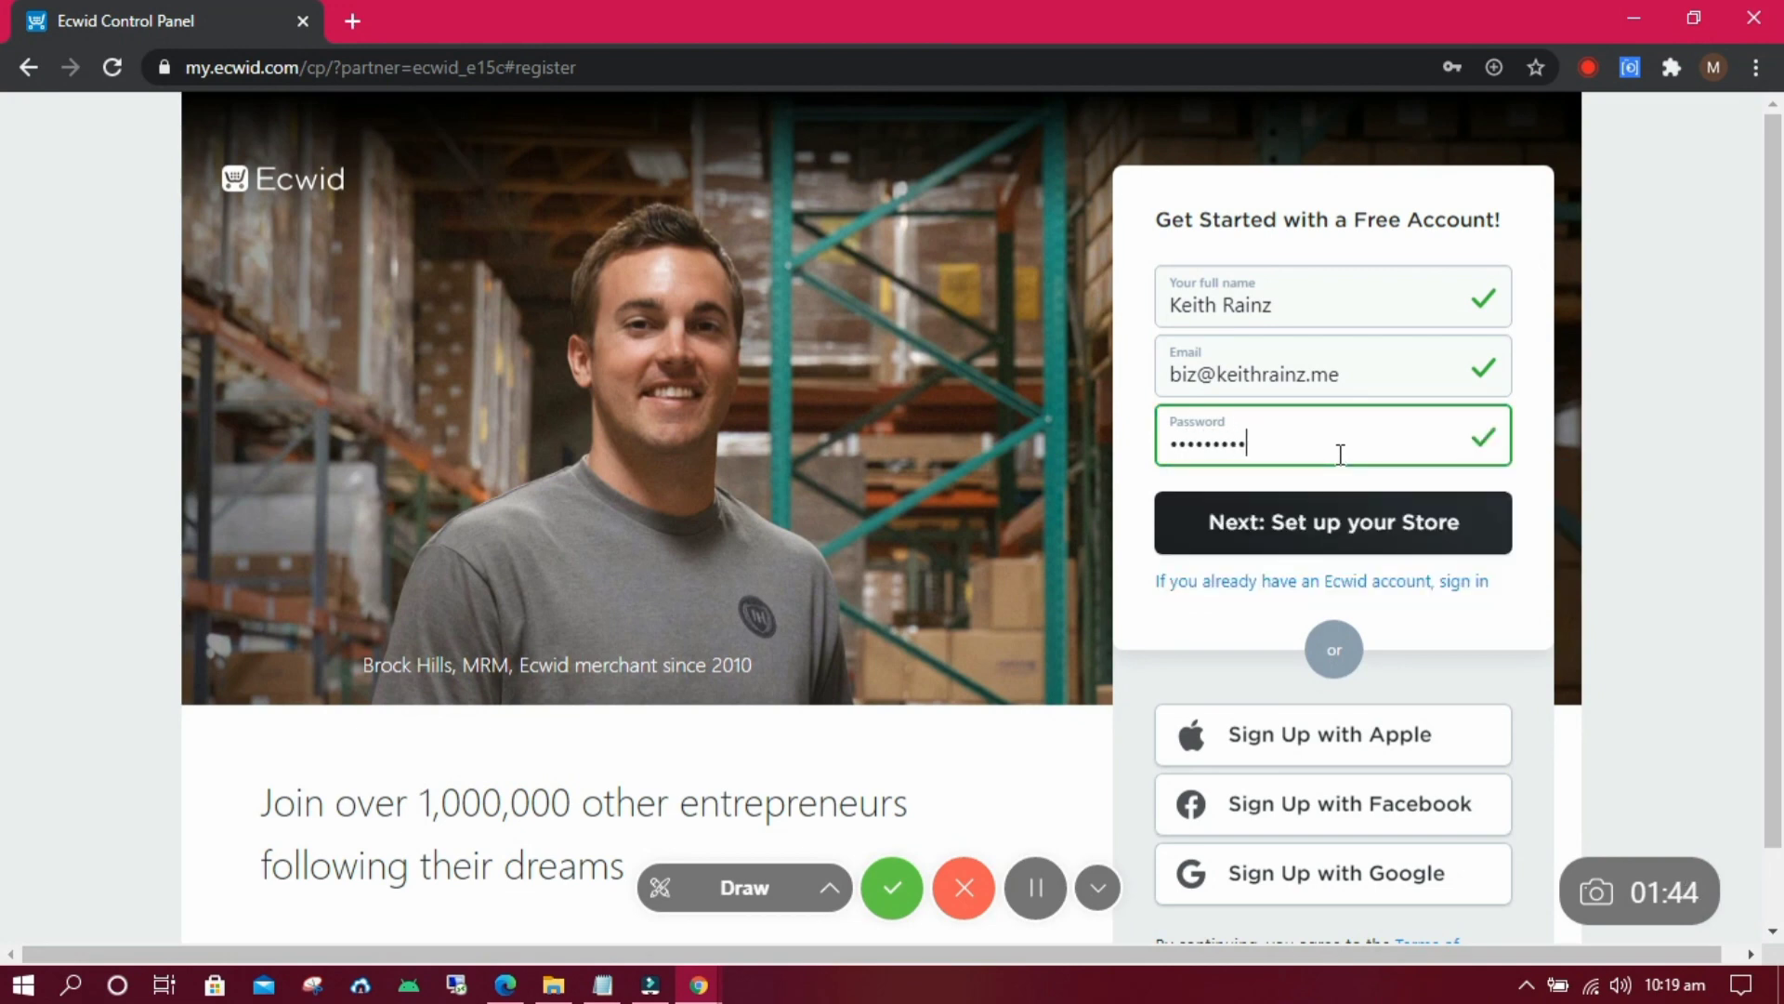
Submit the sign-up form and rename the store from Online Store to Keith's shop.
left_click(1341, 520)
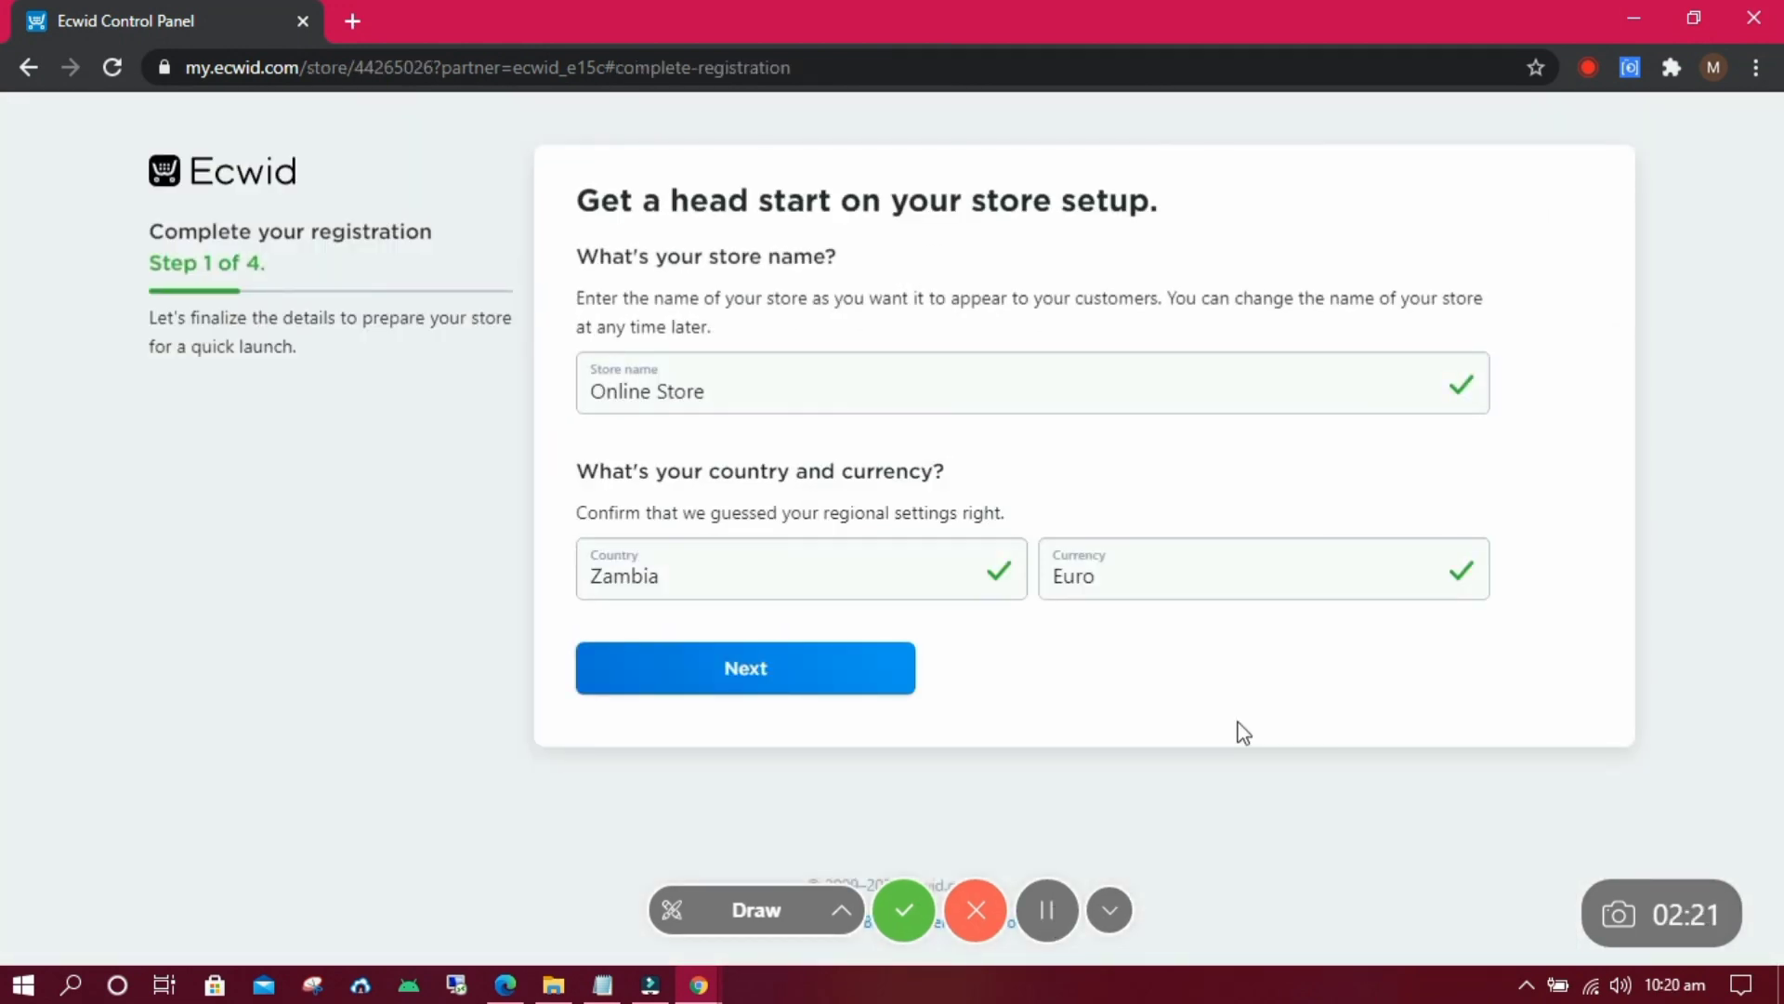
triple_click(650, 391)
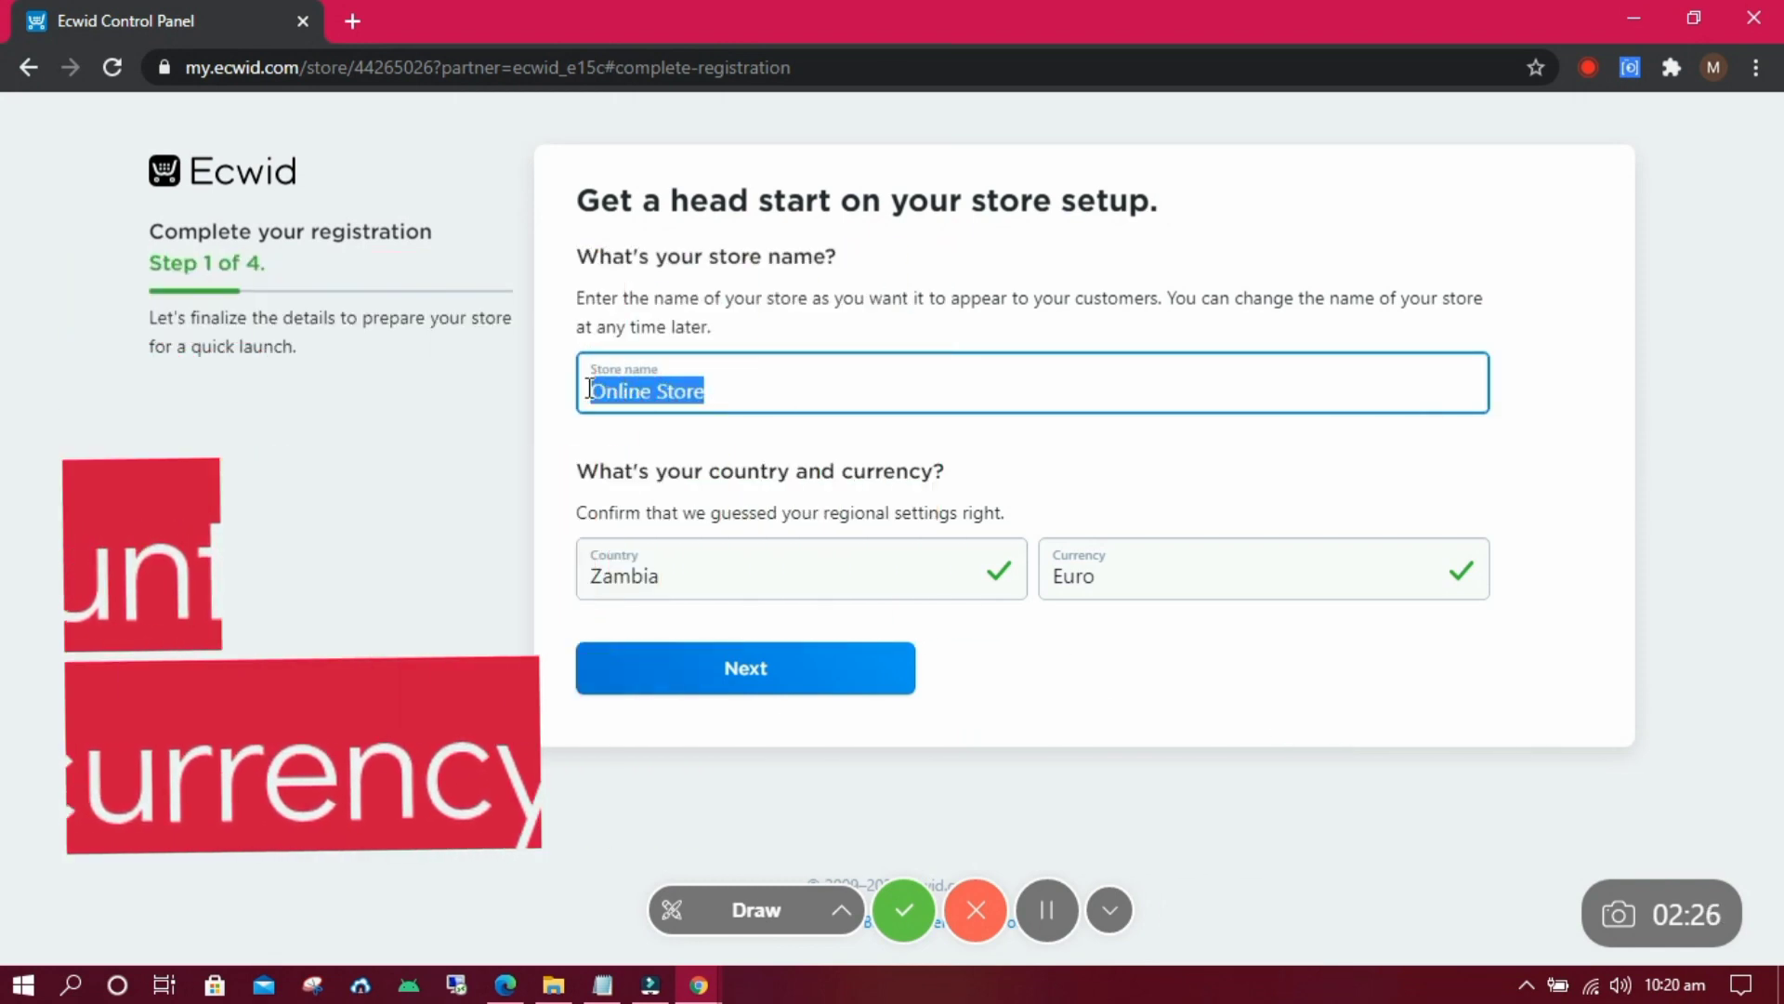
type("Keith's shop")
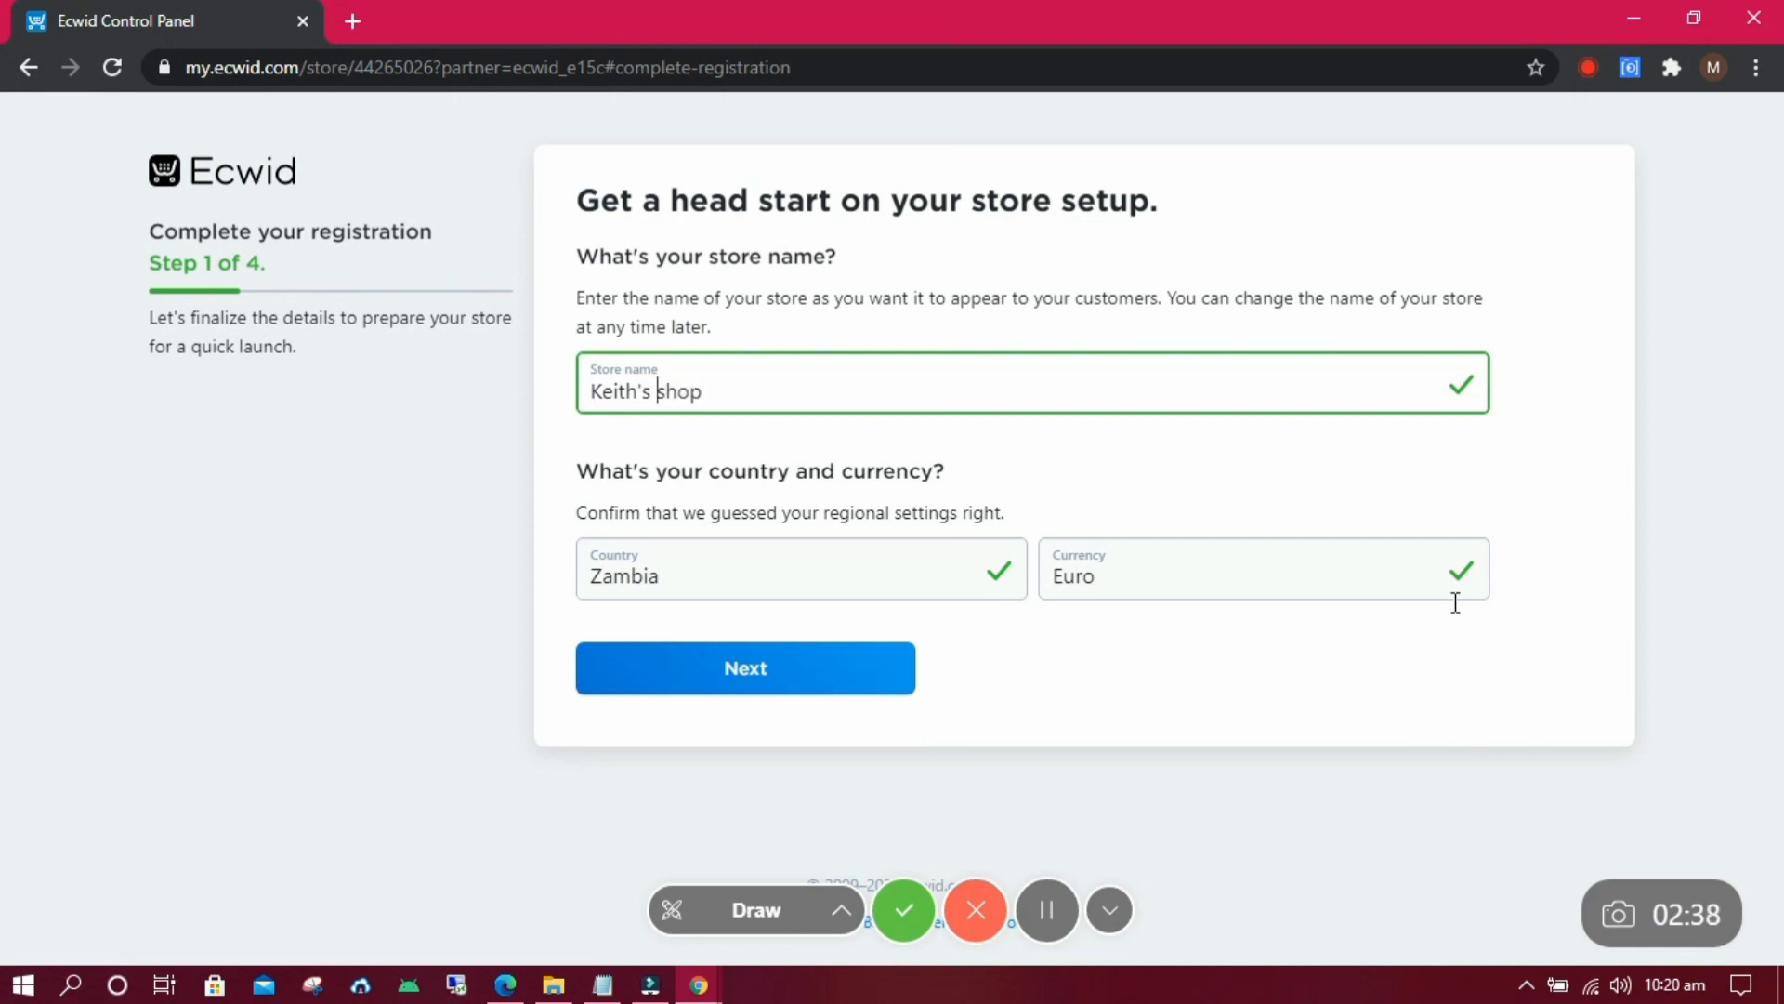
Set the currency to Zambian Kwacha, keep Zambia as country, and continue to the address step.
left_click(1426, 596)
left_click_drag(1482, 27, 1446, 517)
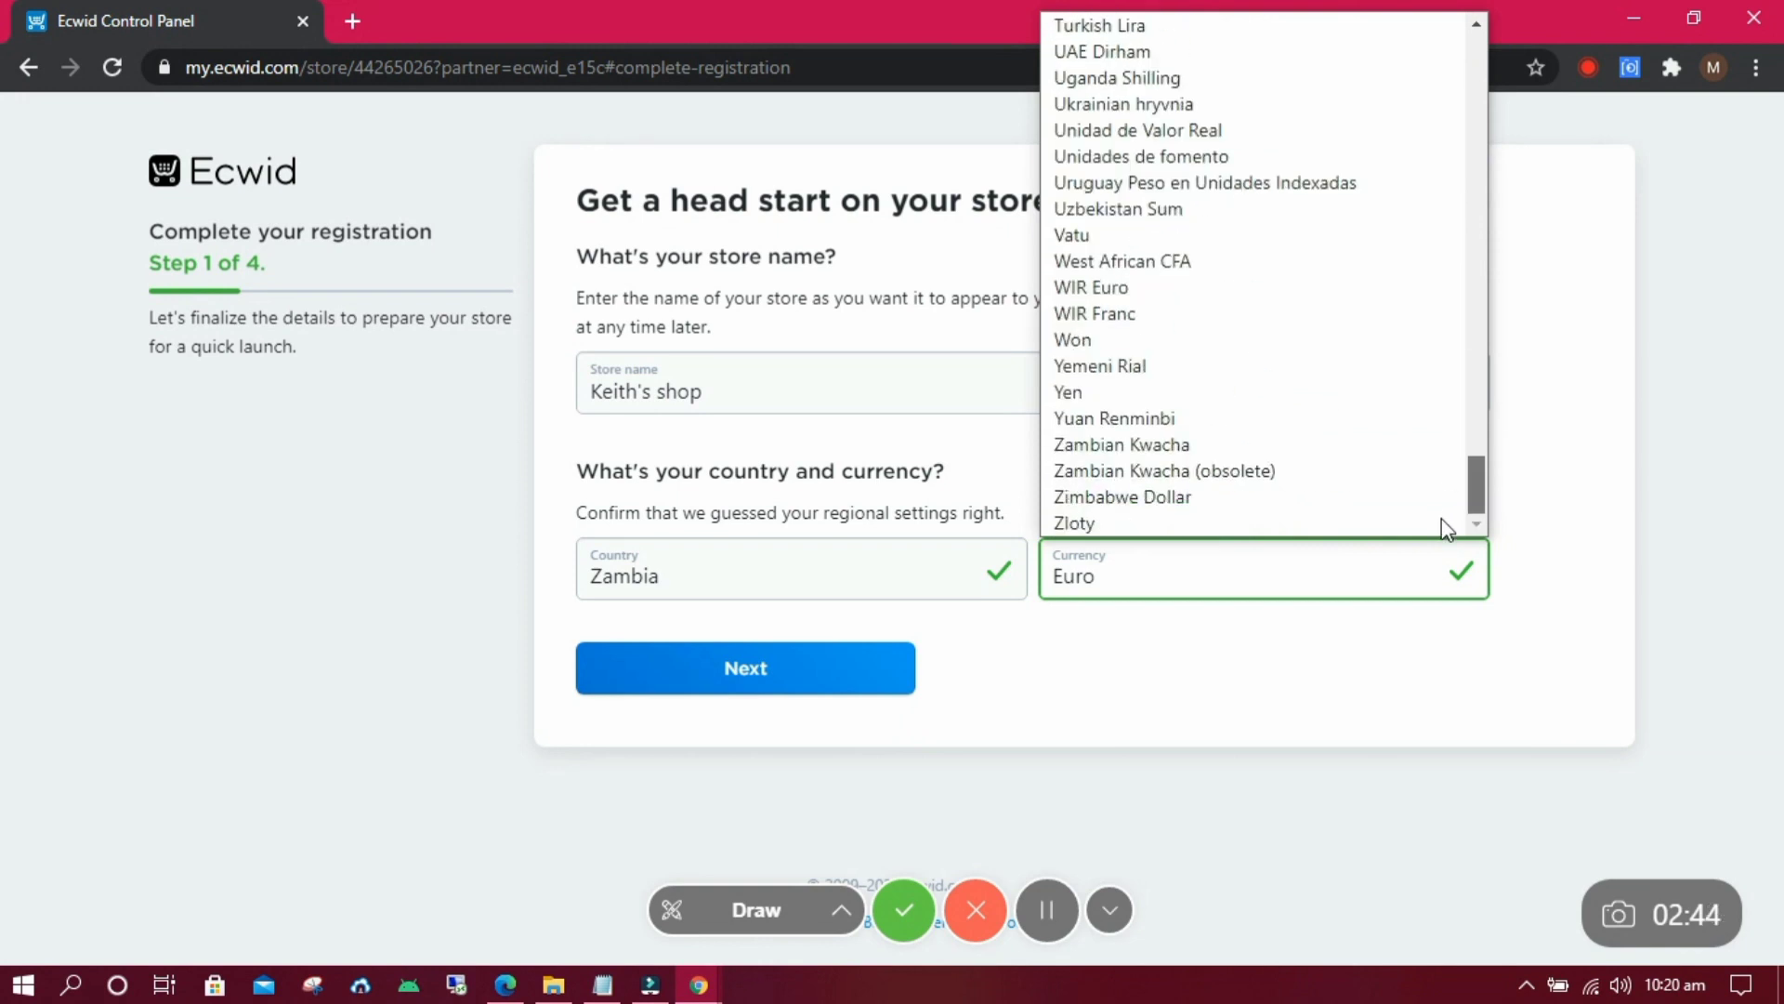
left_click(1168, 445)
left_click(732, 574)
left_click(729, 576)
left_click(711, 666)
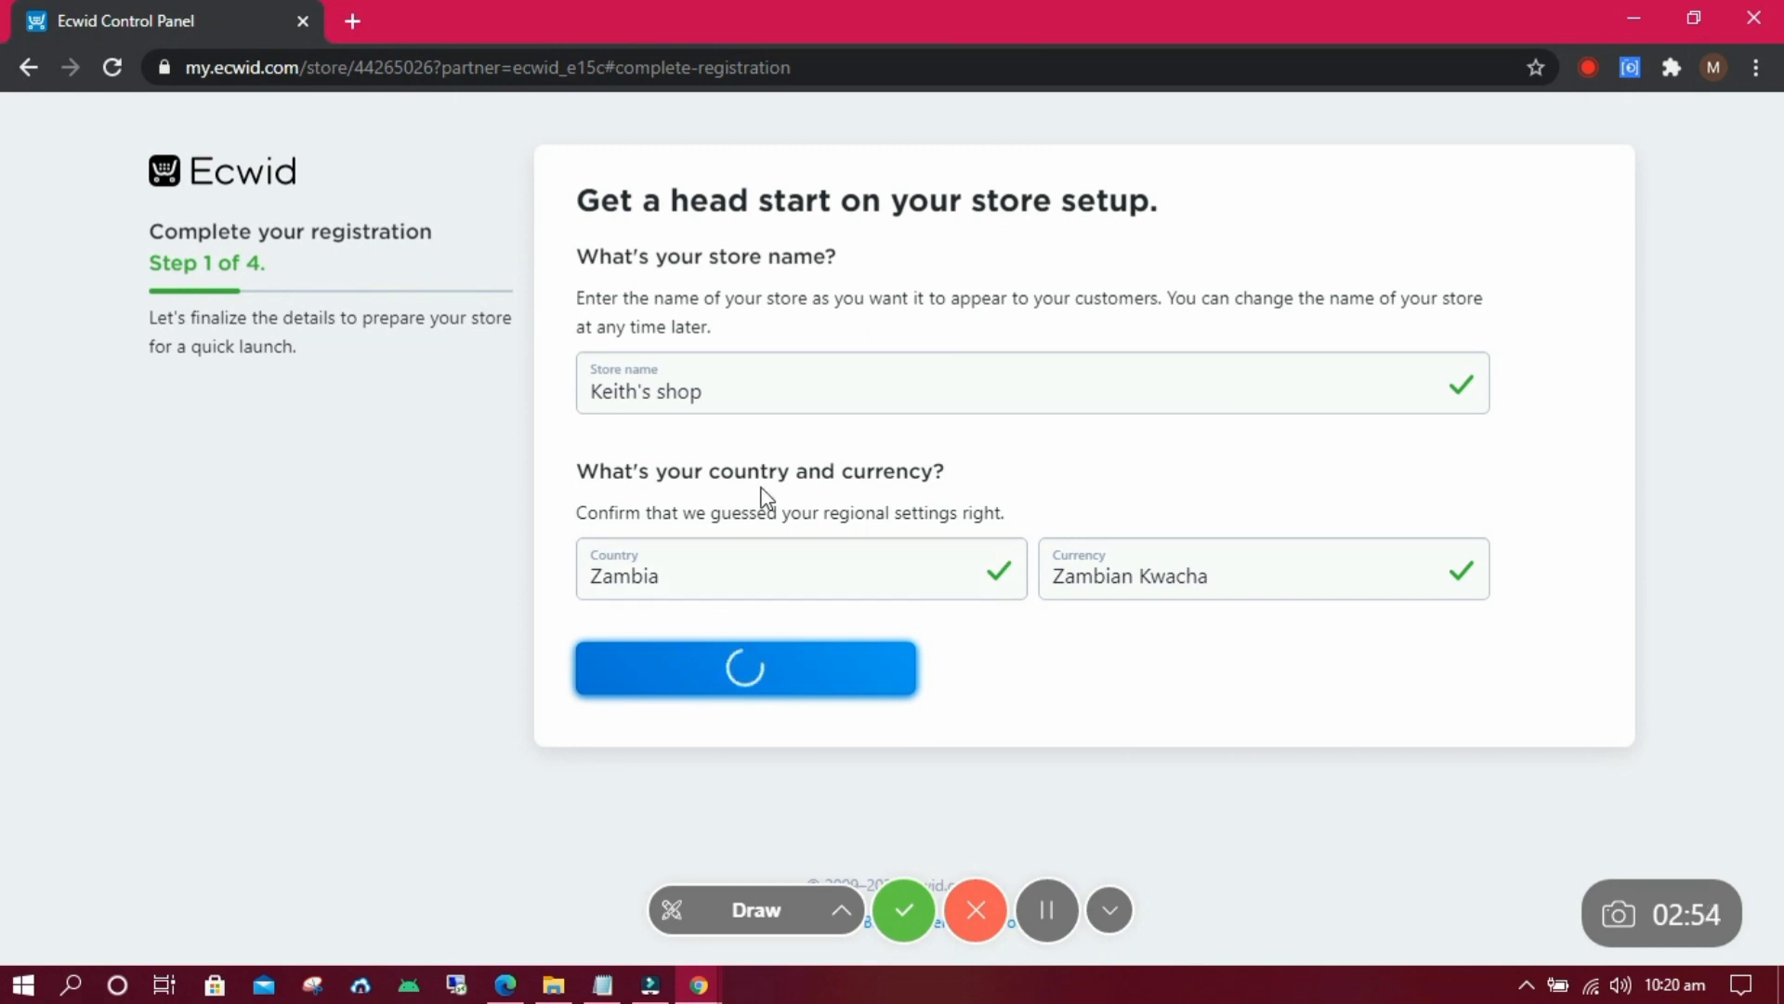
left_click(752, 428)
Enter Lusaka as the company city, fill in the postal code, and continue.
type("Lusaka")
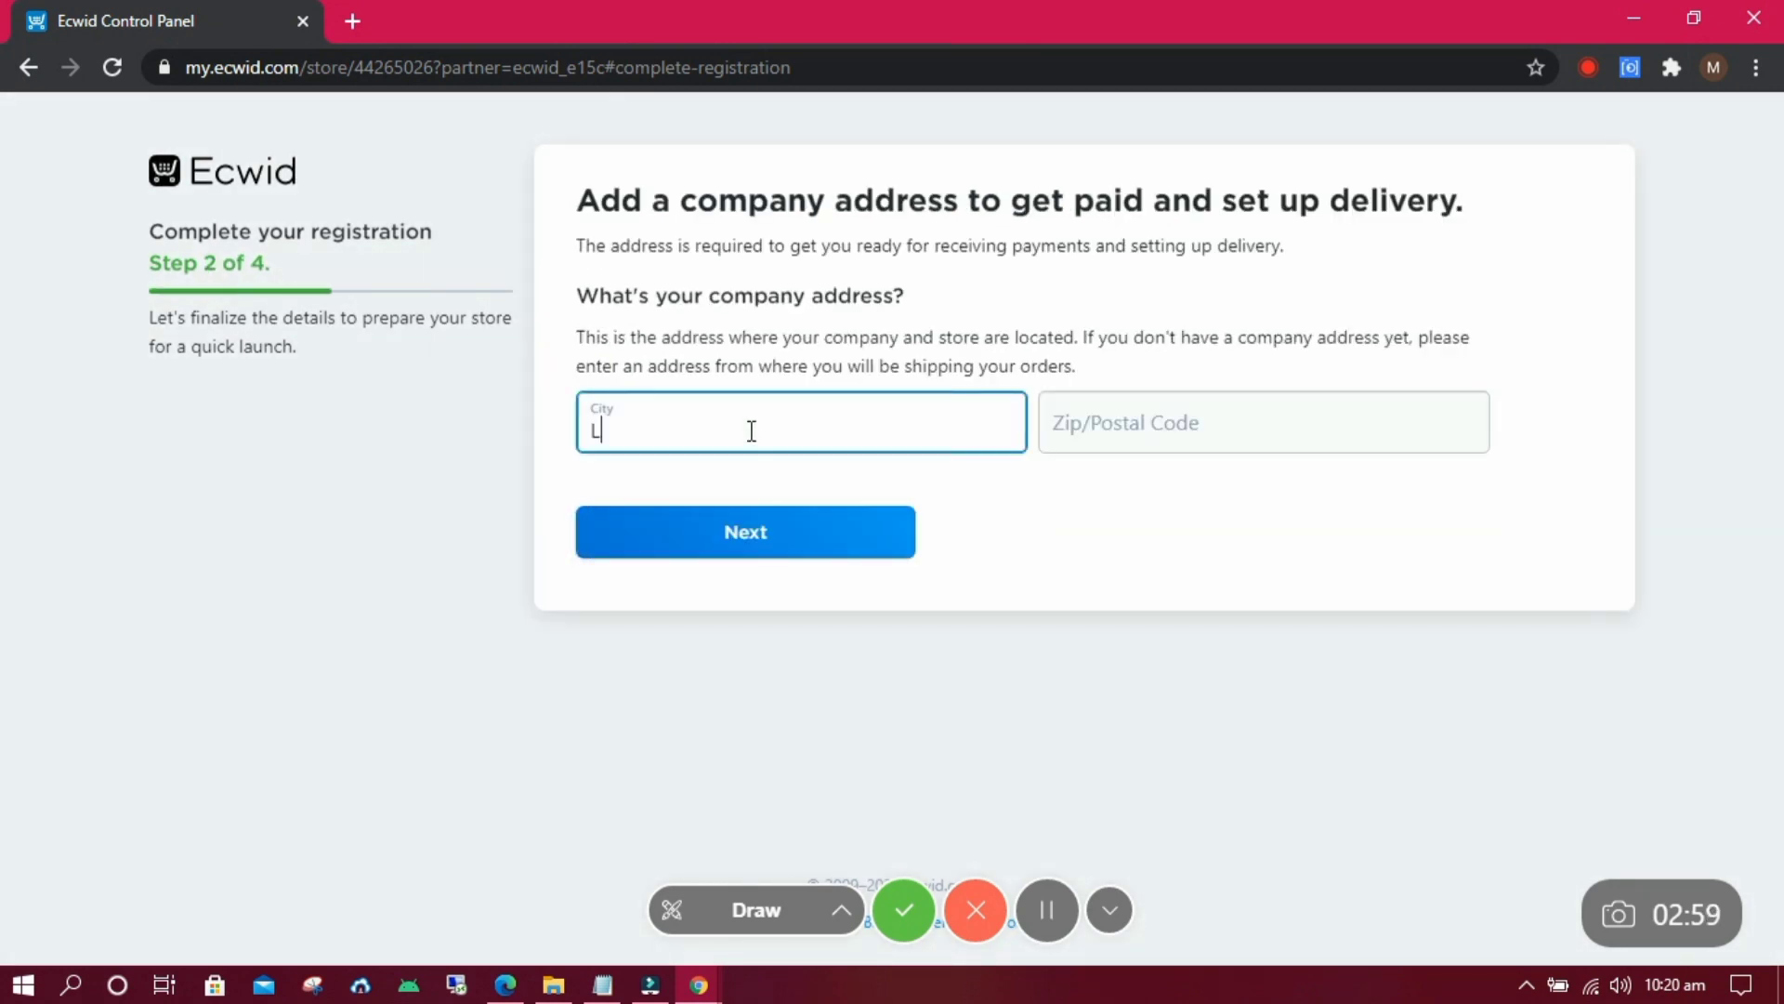
left_click(1249, 400)
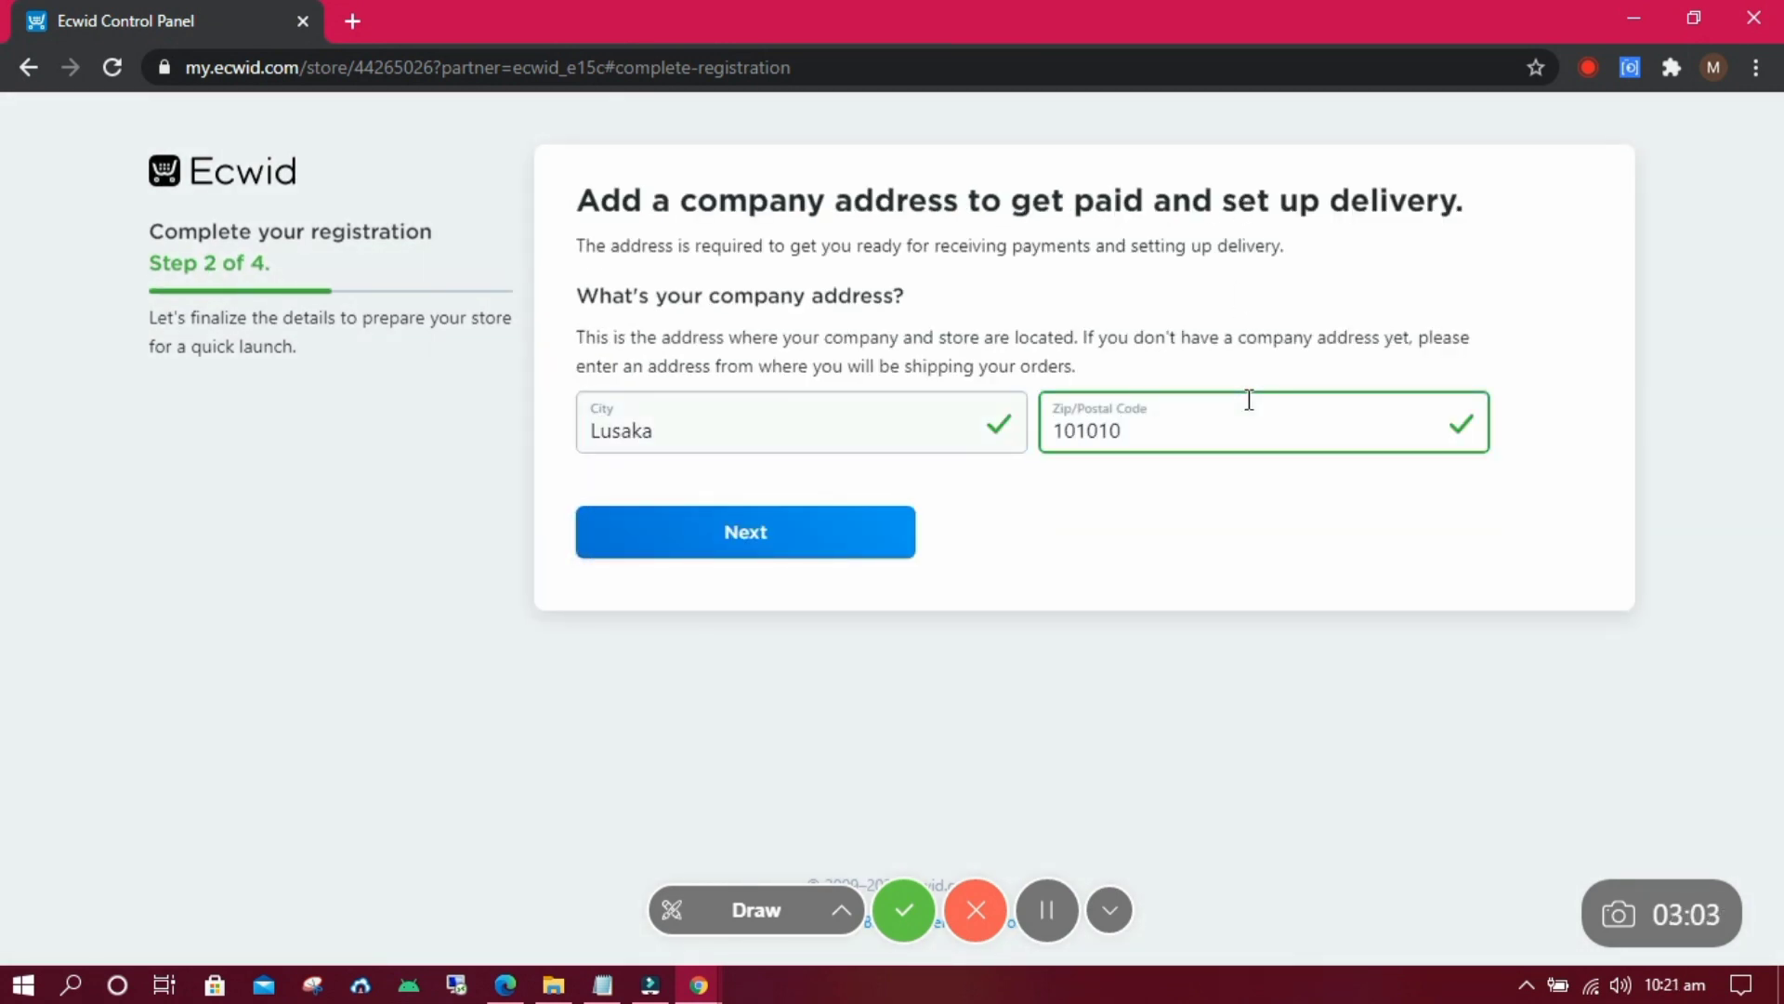
left_click(744, 529)
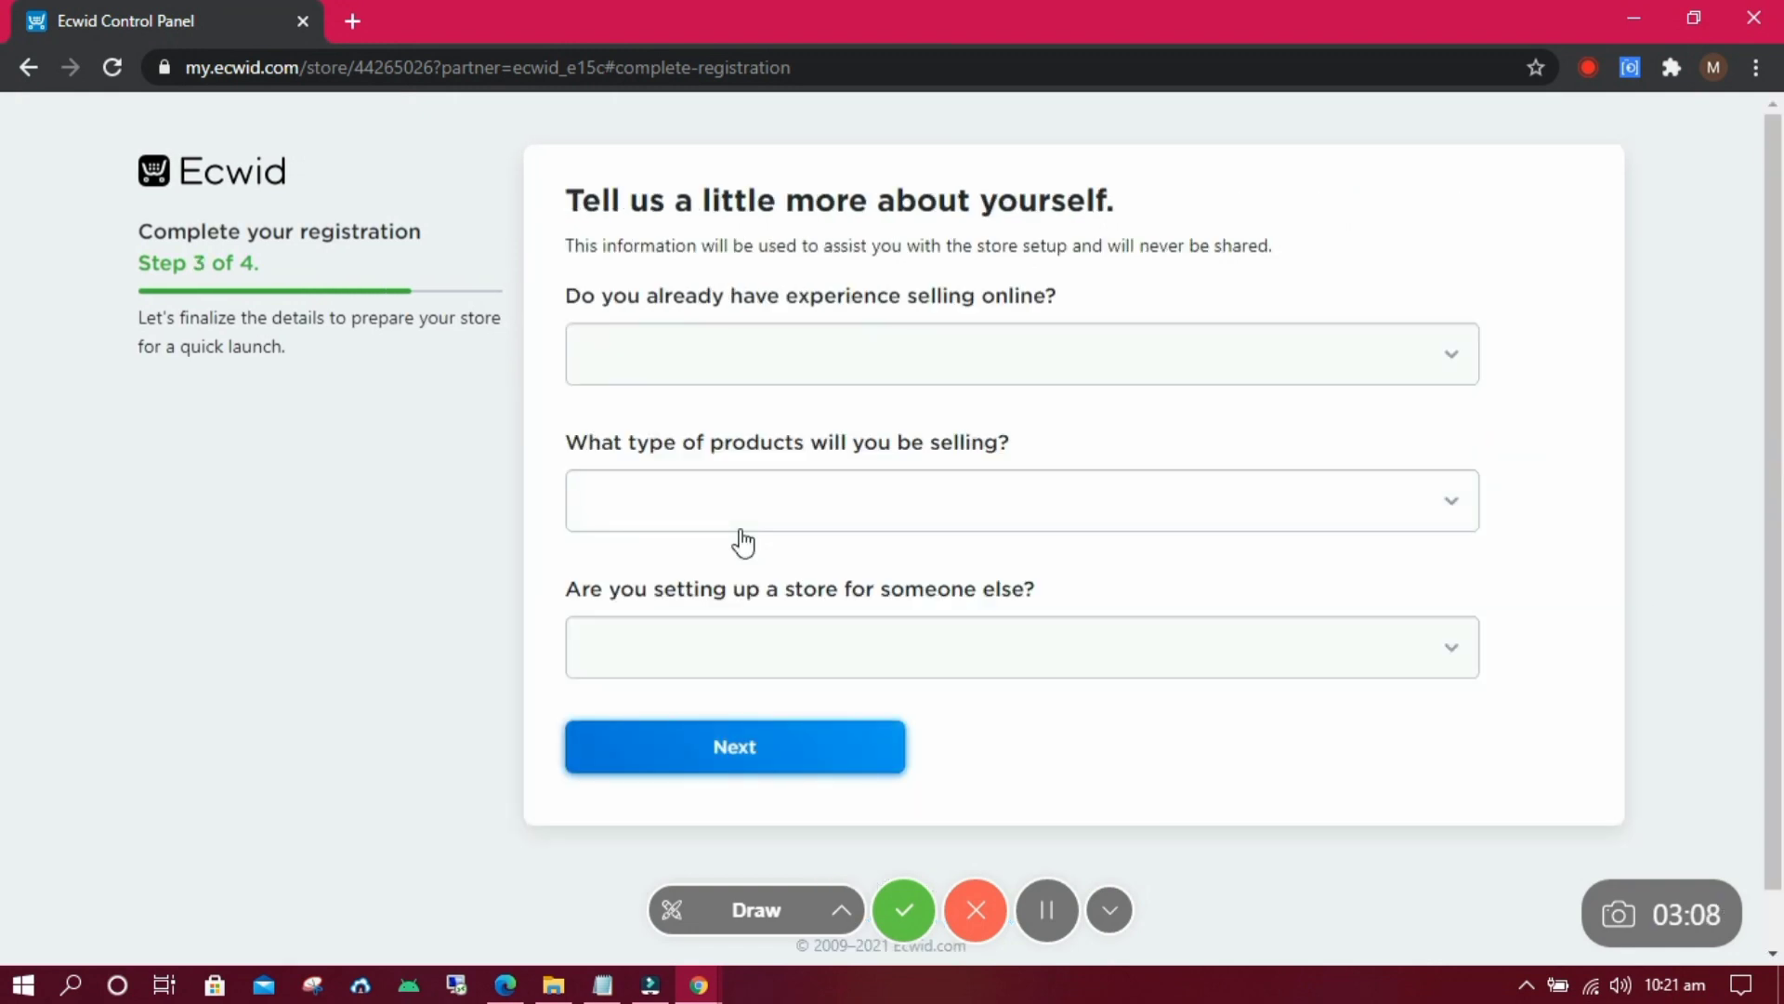
Answer the seller profile: I'm just getting started, product type Not sure yet, not setting up for someone else.
left_click(1199, 338)
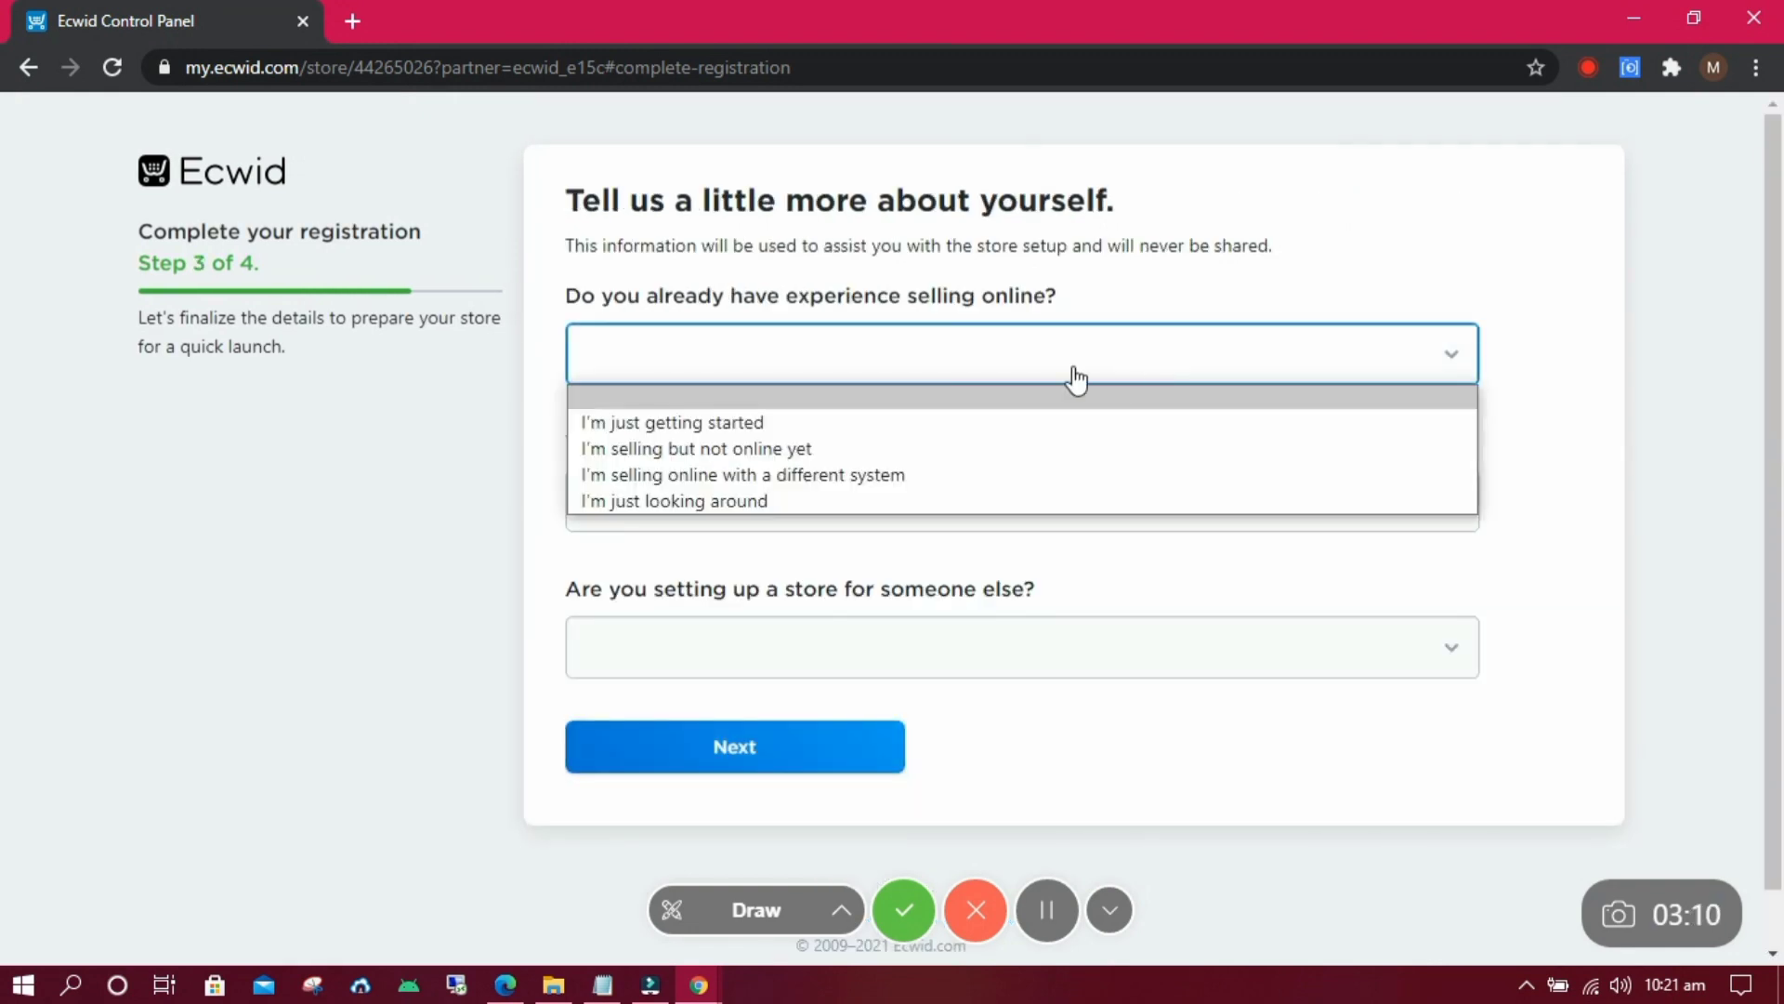
left_click(725, 475)
left_click(840, 368)
left_click(827, 422)
left_click(813, 502)
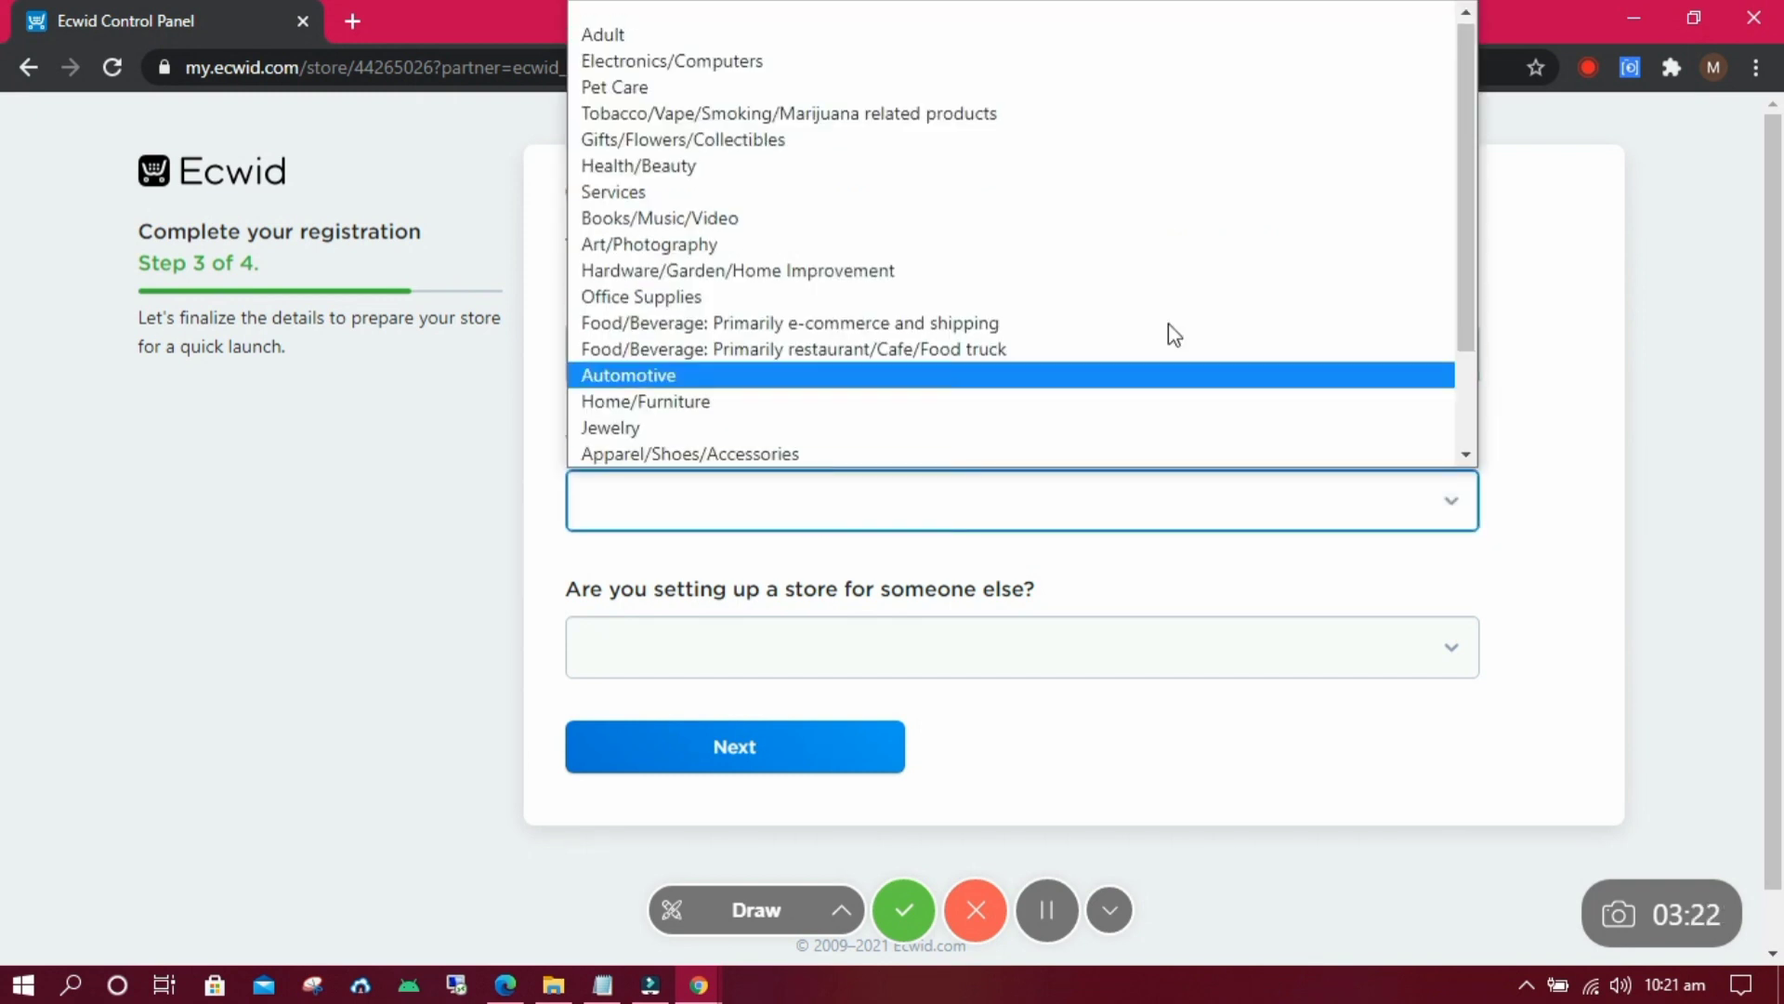
left_click_drag(1468, 187, 1442, 323)
left_click(632, 452)
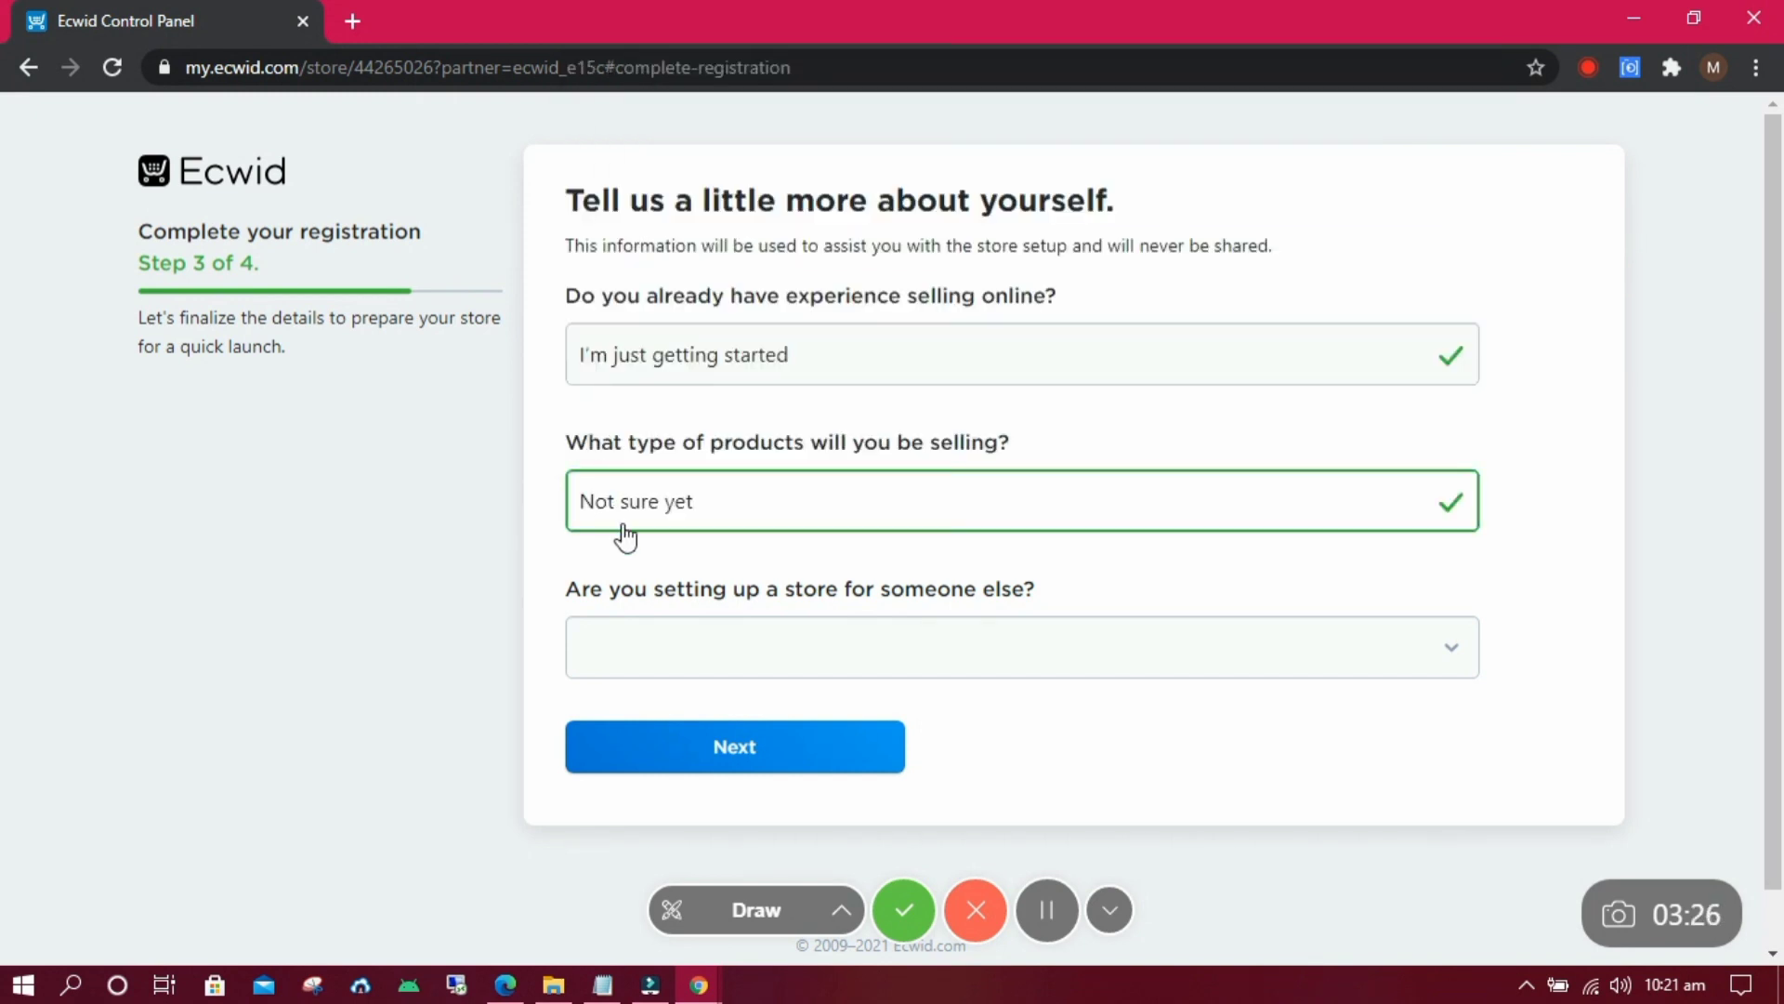
left_click(654, 641)
left_click(665, 741)
left_click(757, 758)
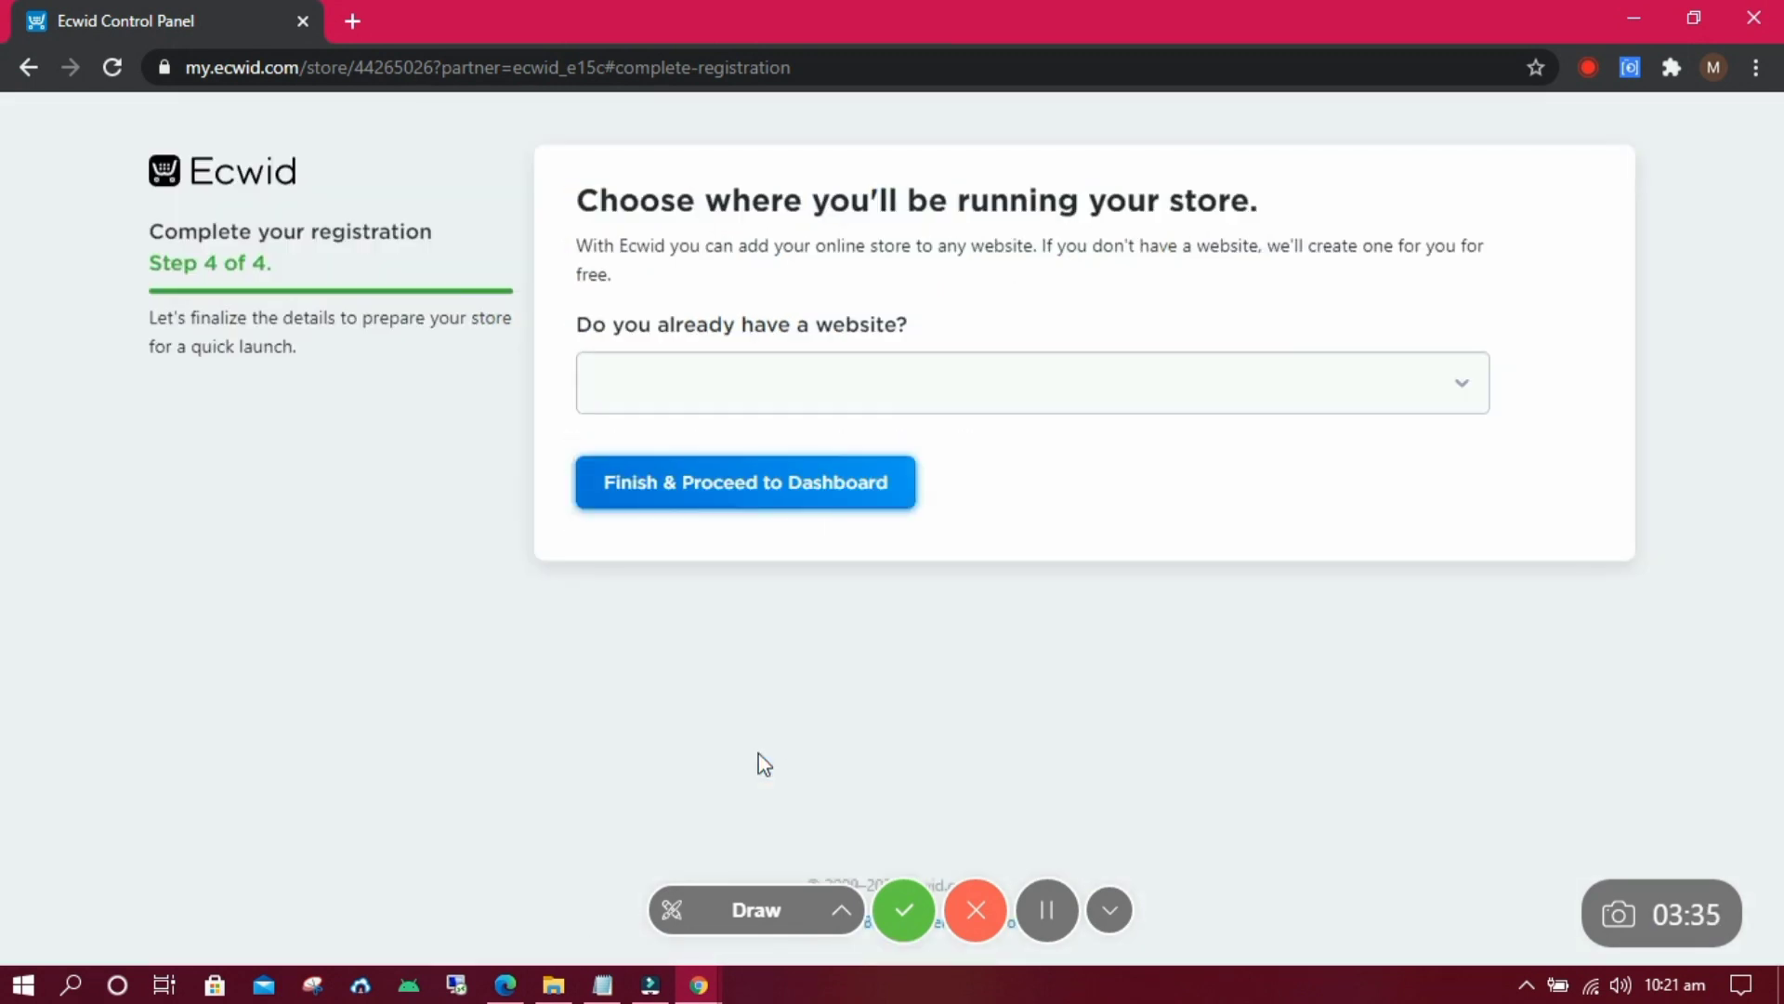
Answer No to having a website, keep the free address keith-shop.company.site, and finish to the dashboard.
left_click(862, 391)
left_click(669, 474)
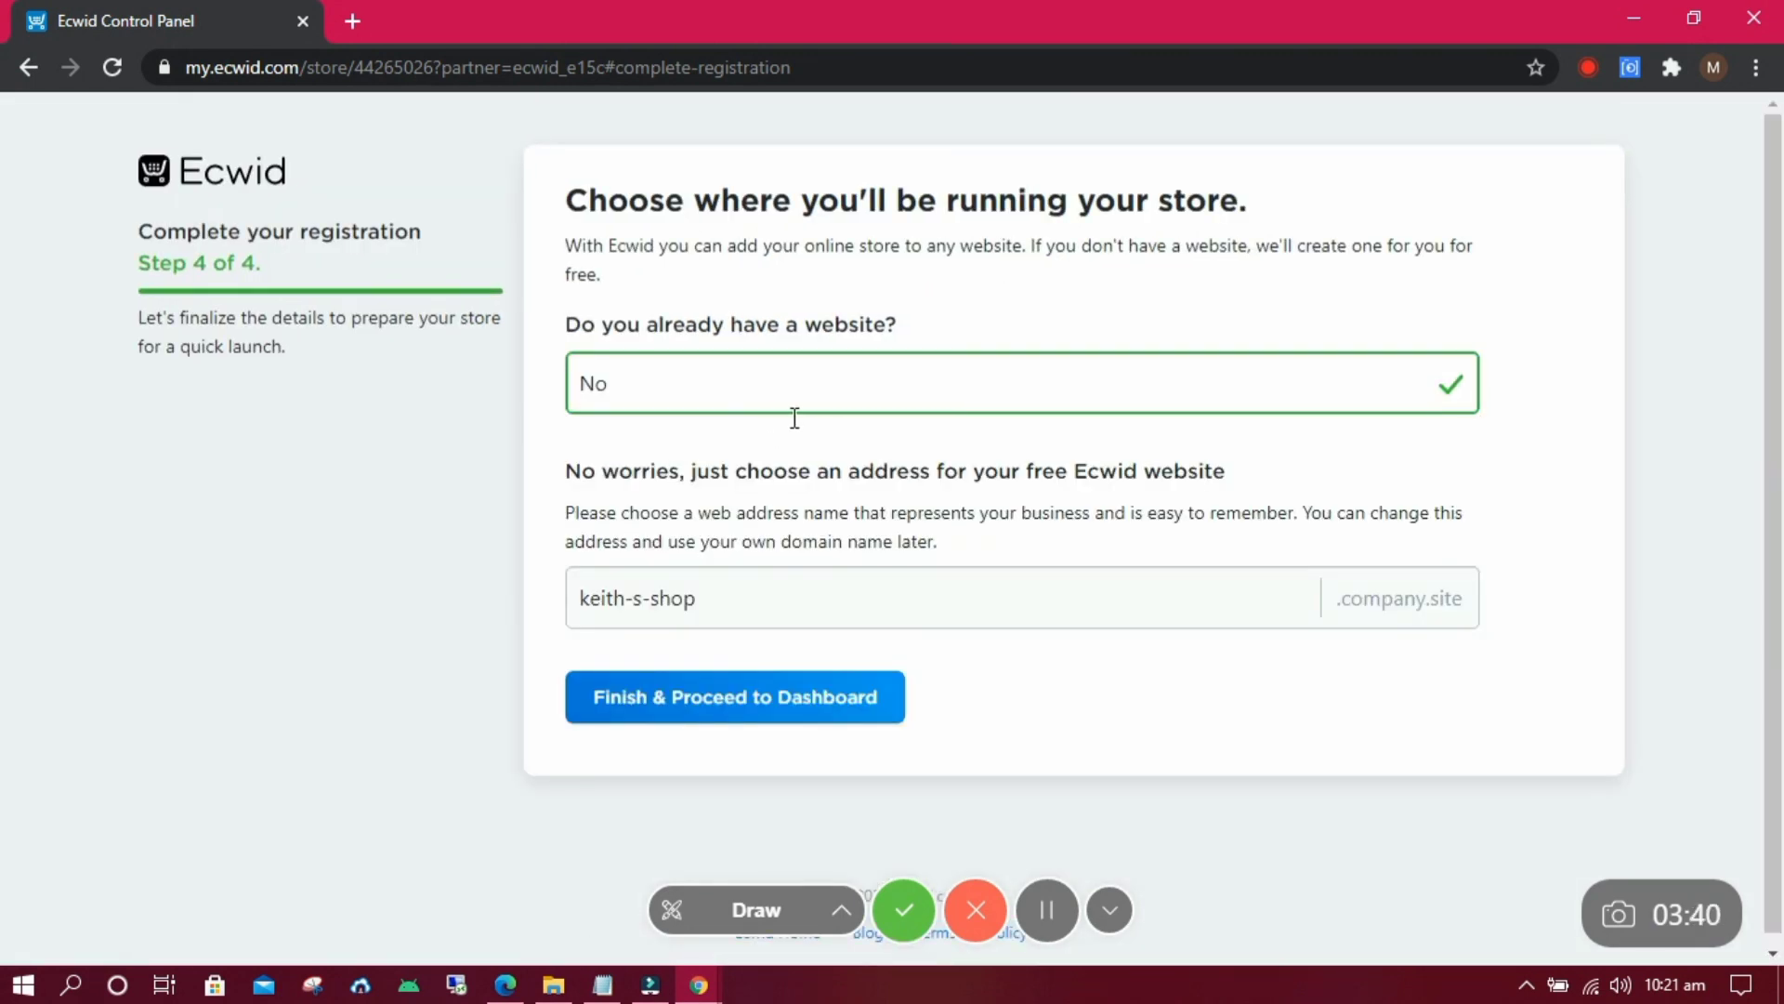
left_click(702, 600)
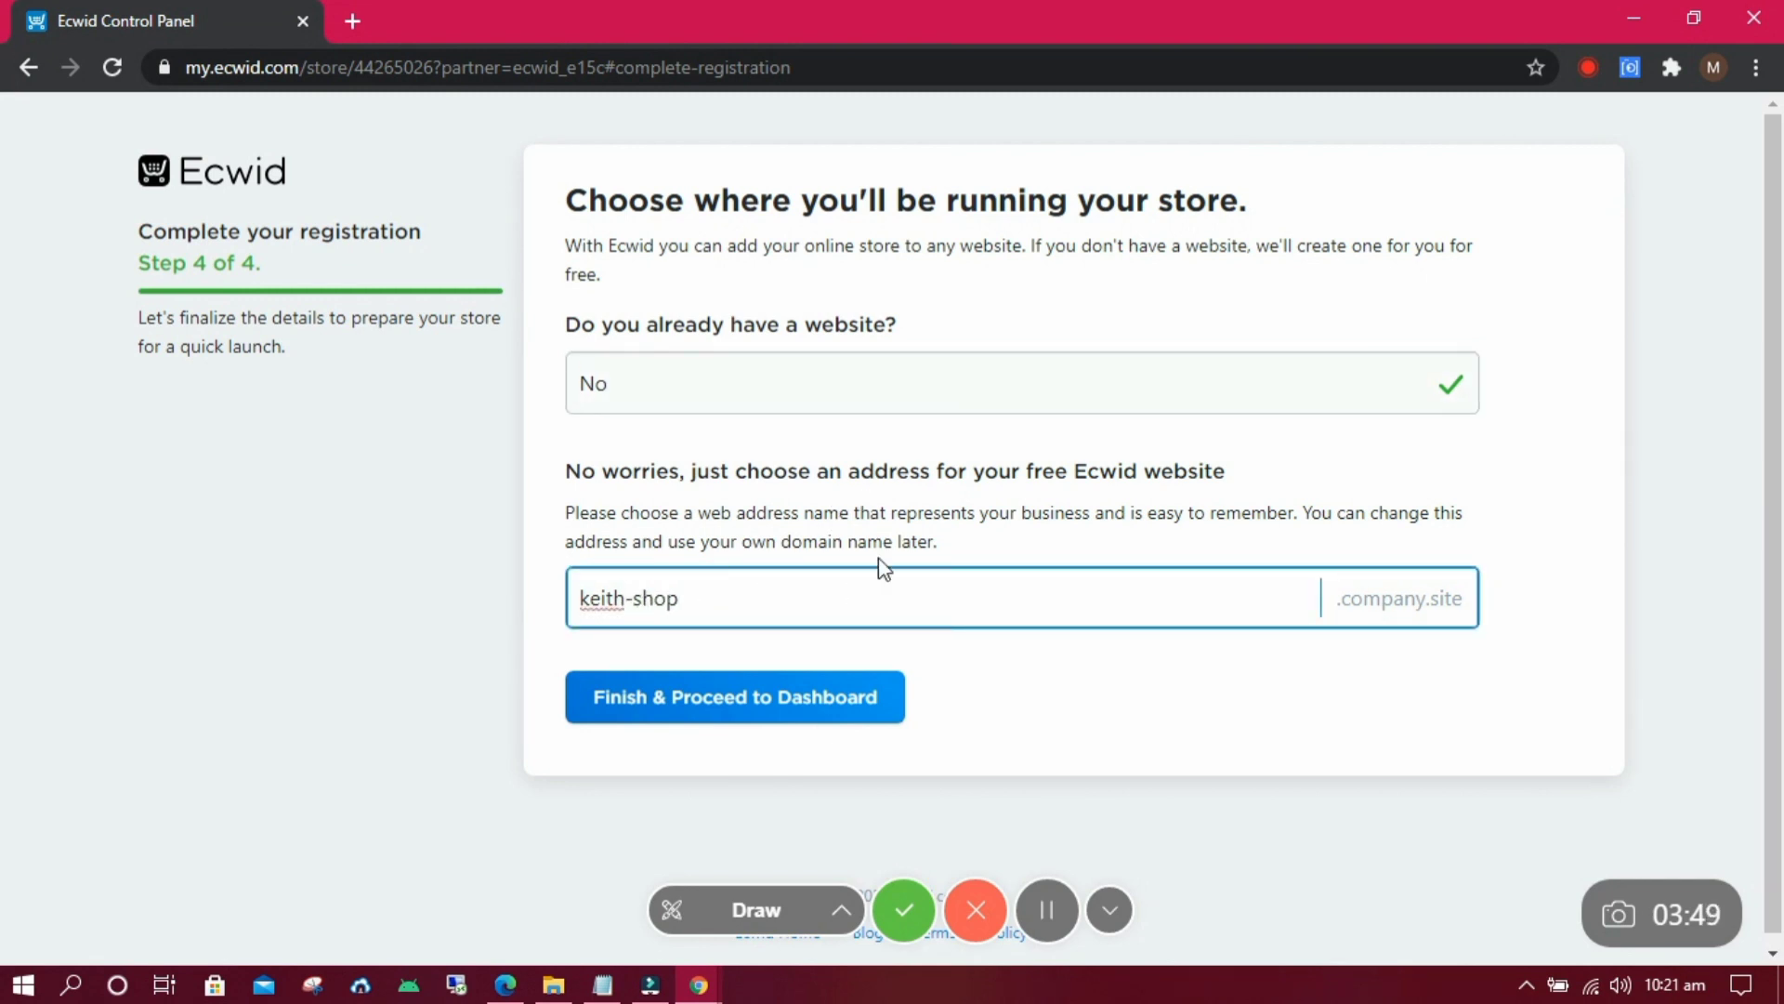
left_click(796, 703)
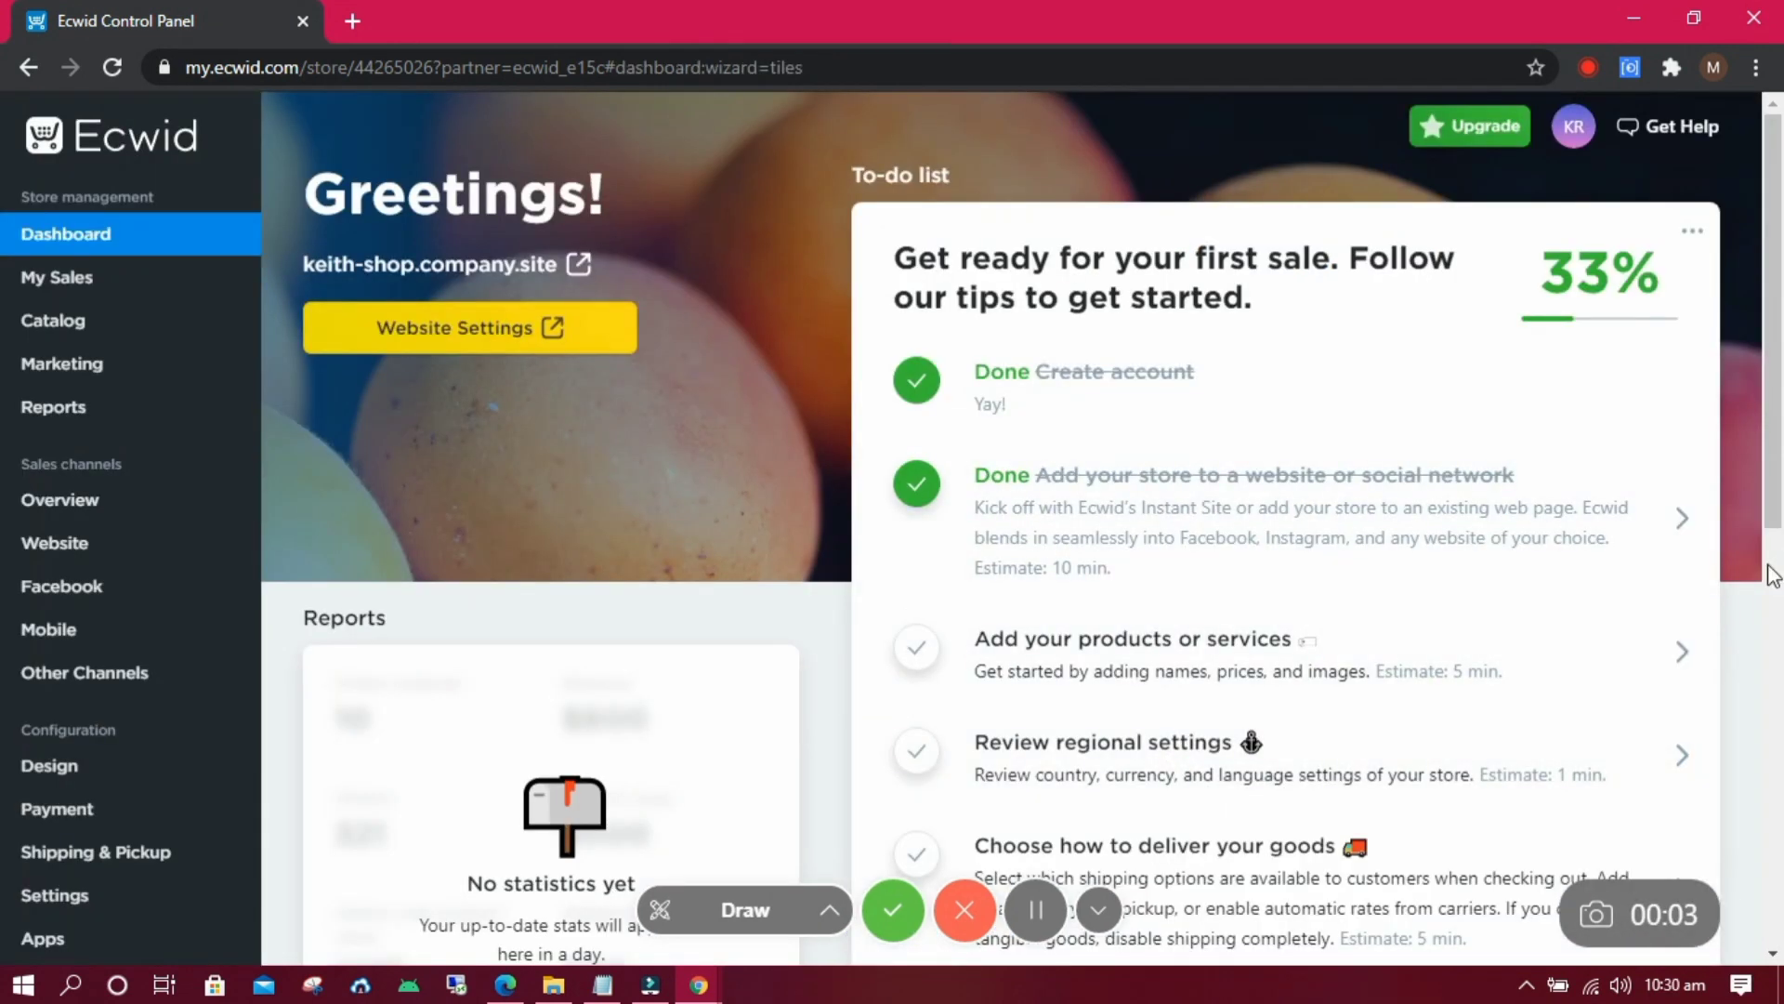
Bulk-delete all 9 sample products from the catalog, then begin a blank new product.
left_click(1426, 671)
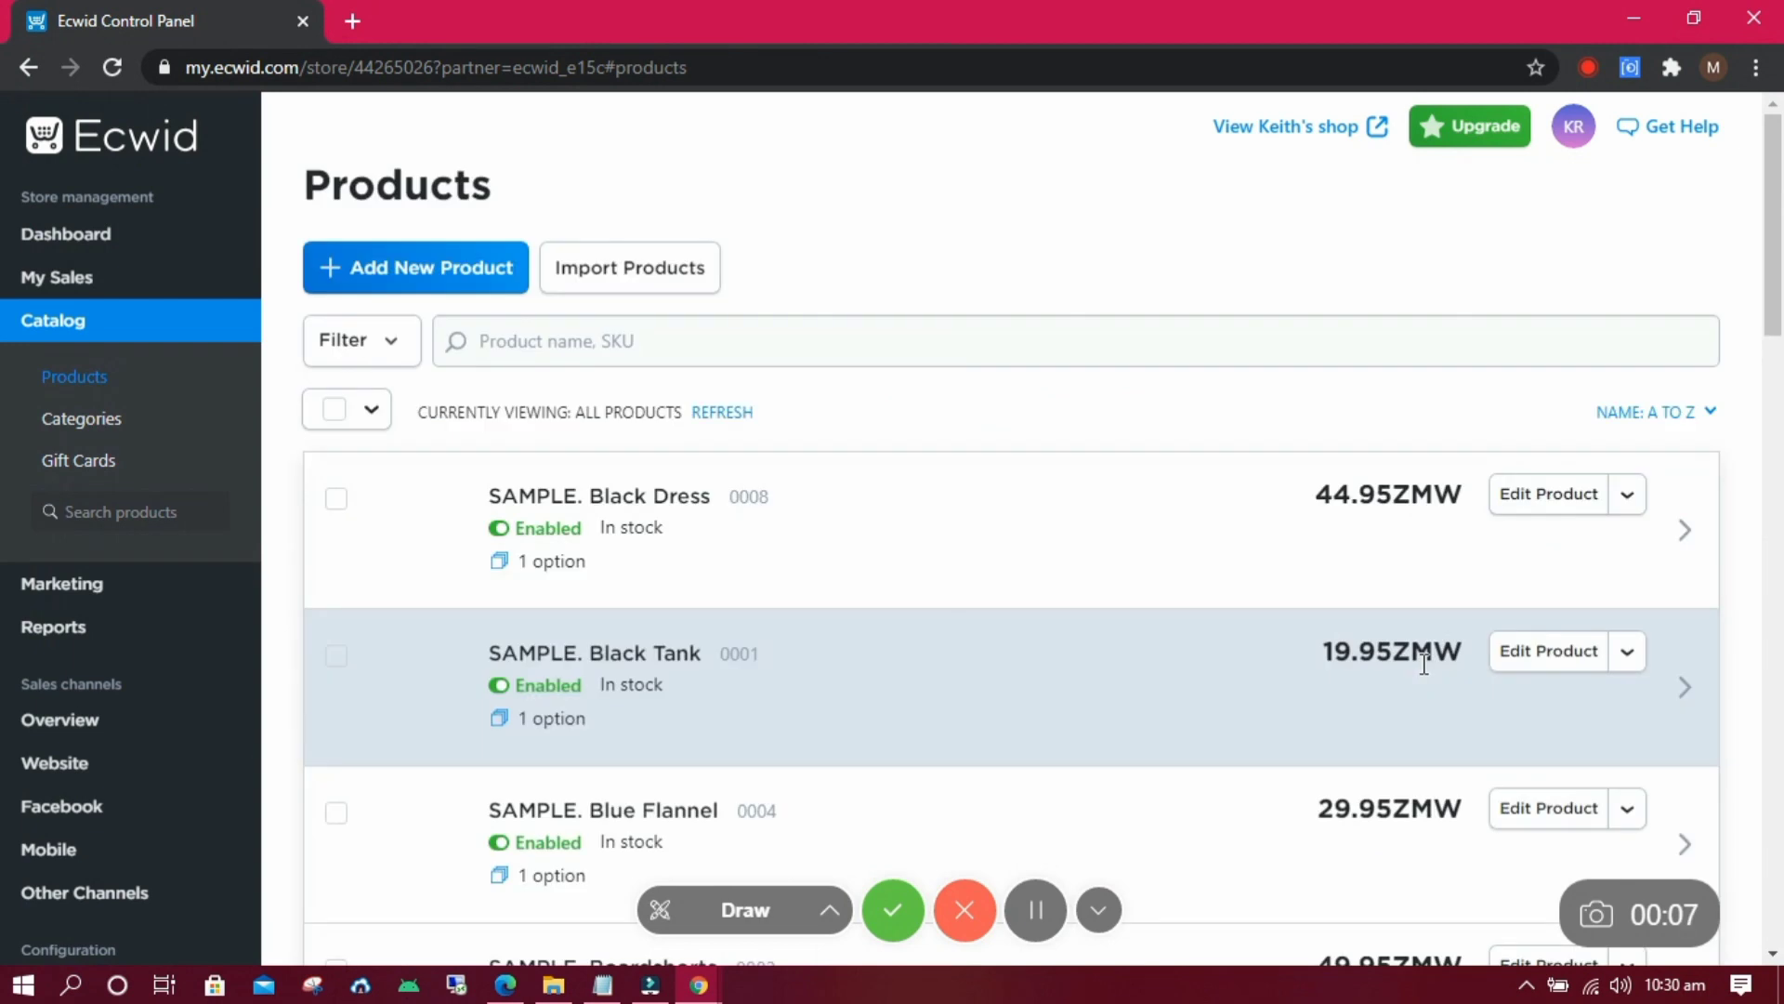
left_click_drag(1779, 302, 1766, 238)
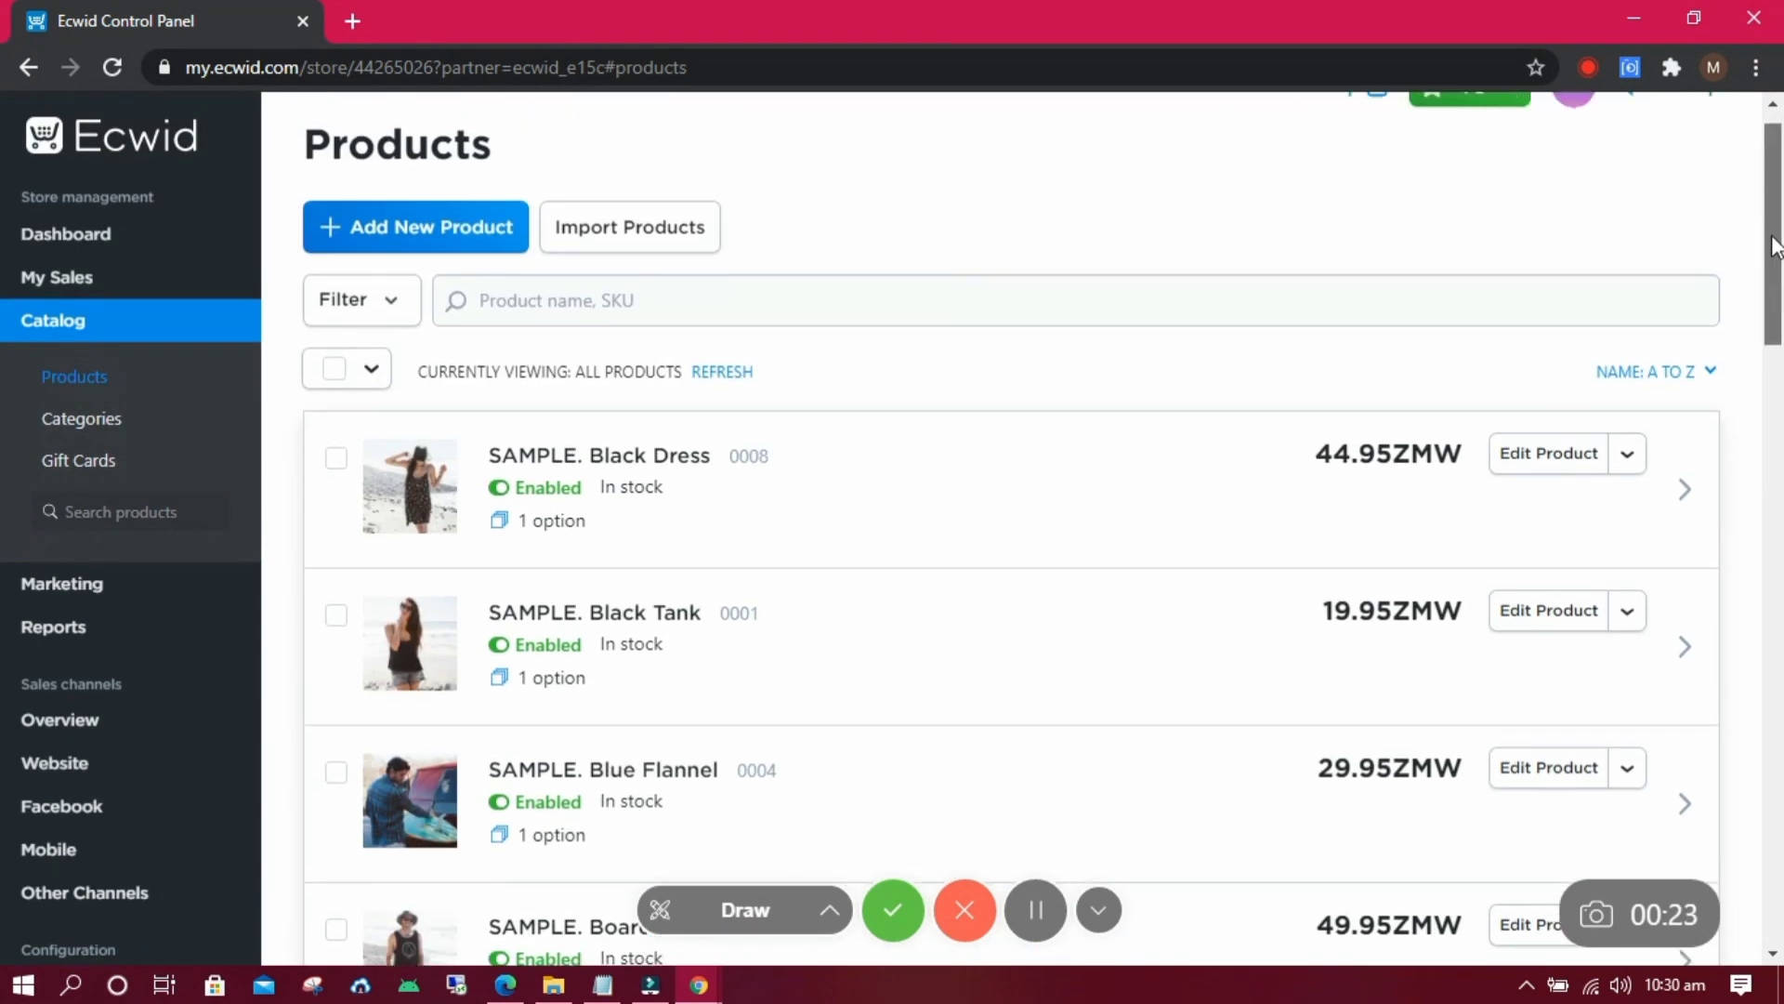
left_click(333, 379)
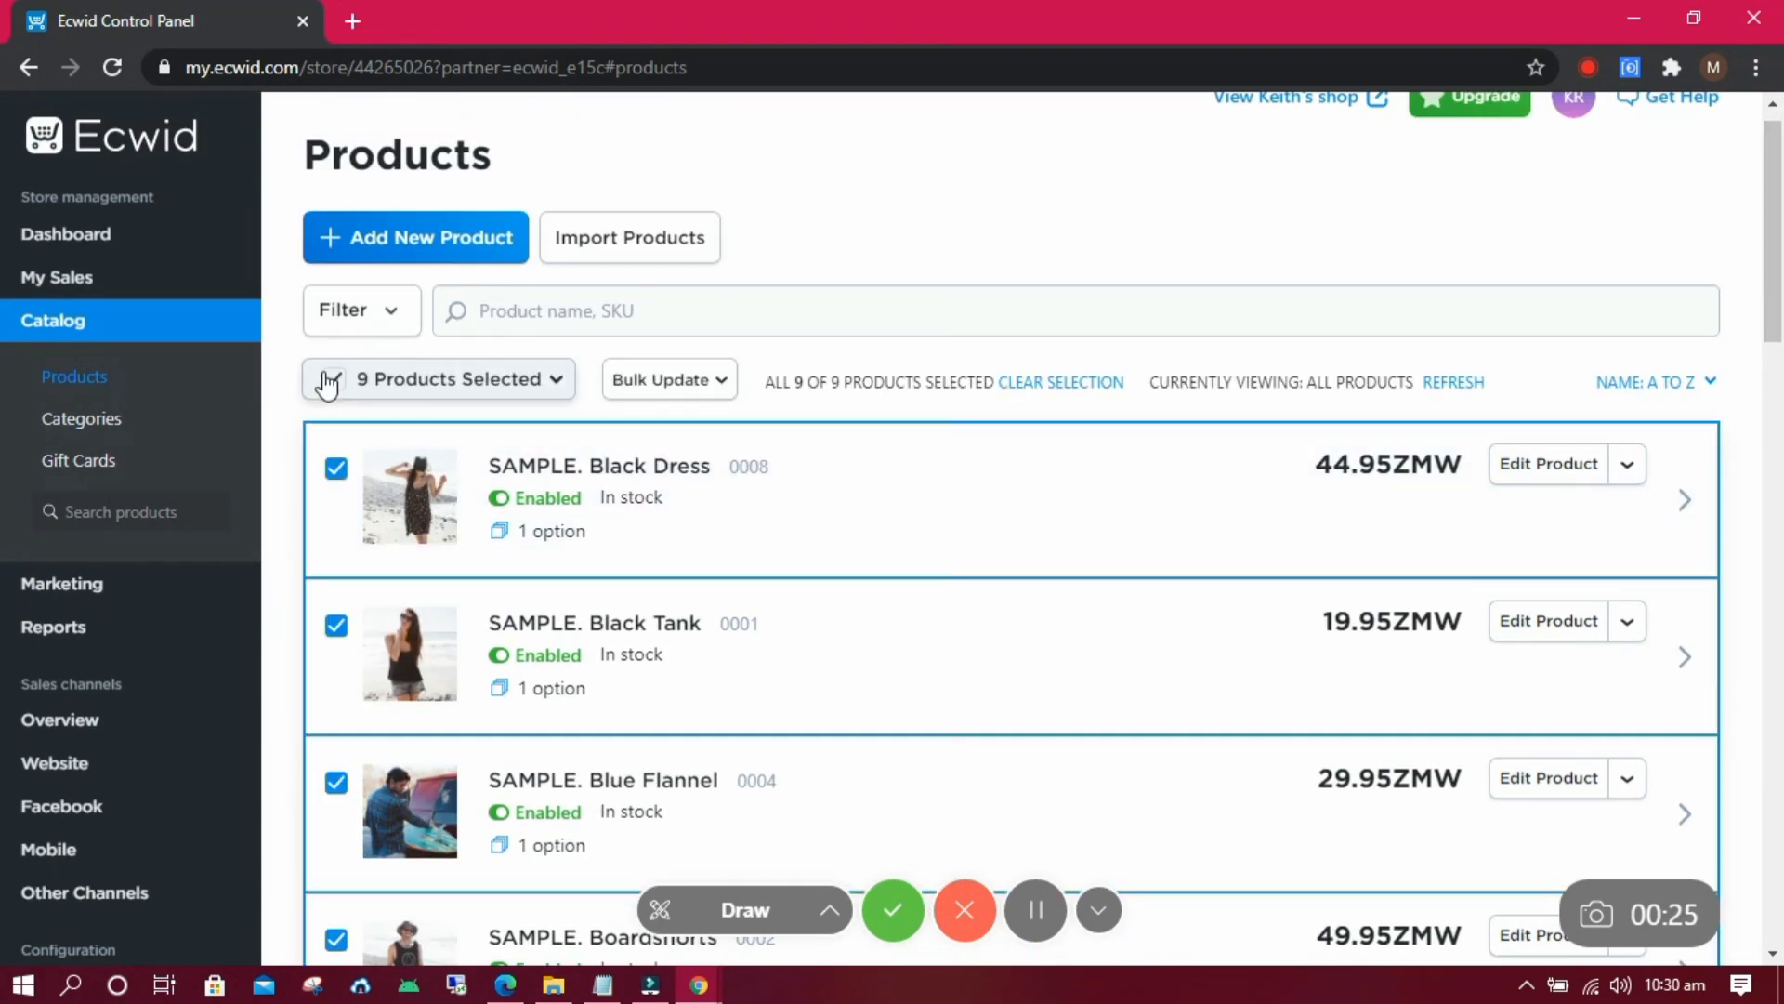
left_click(662, 379)
left_click(708, 566)
left_click(754, 614)
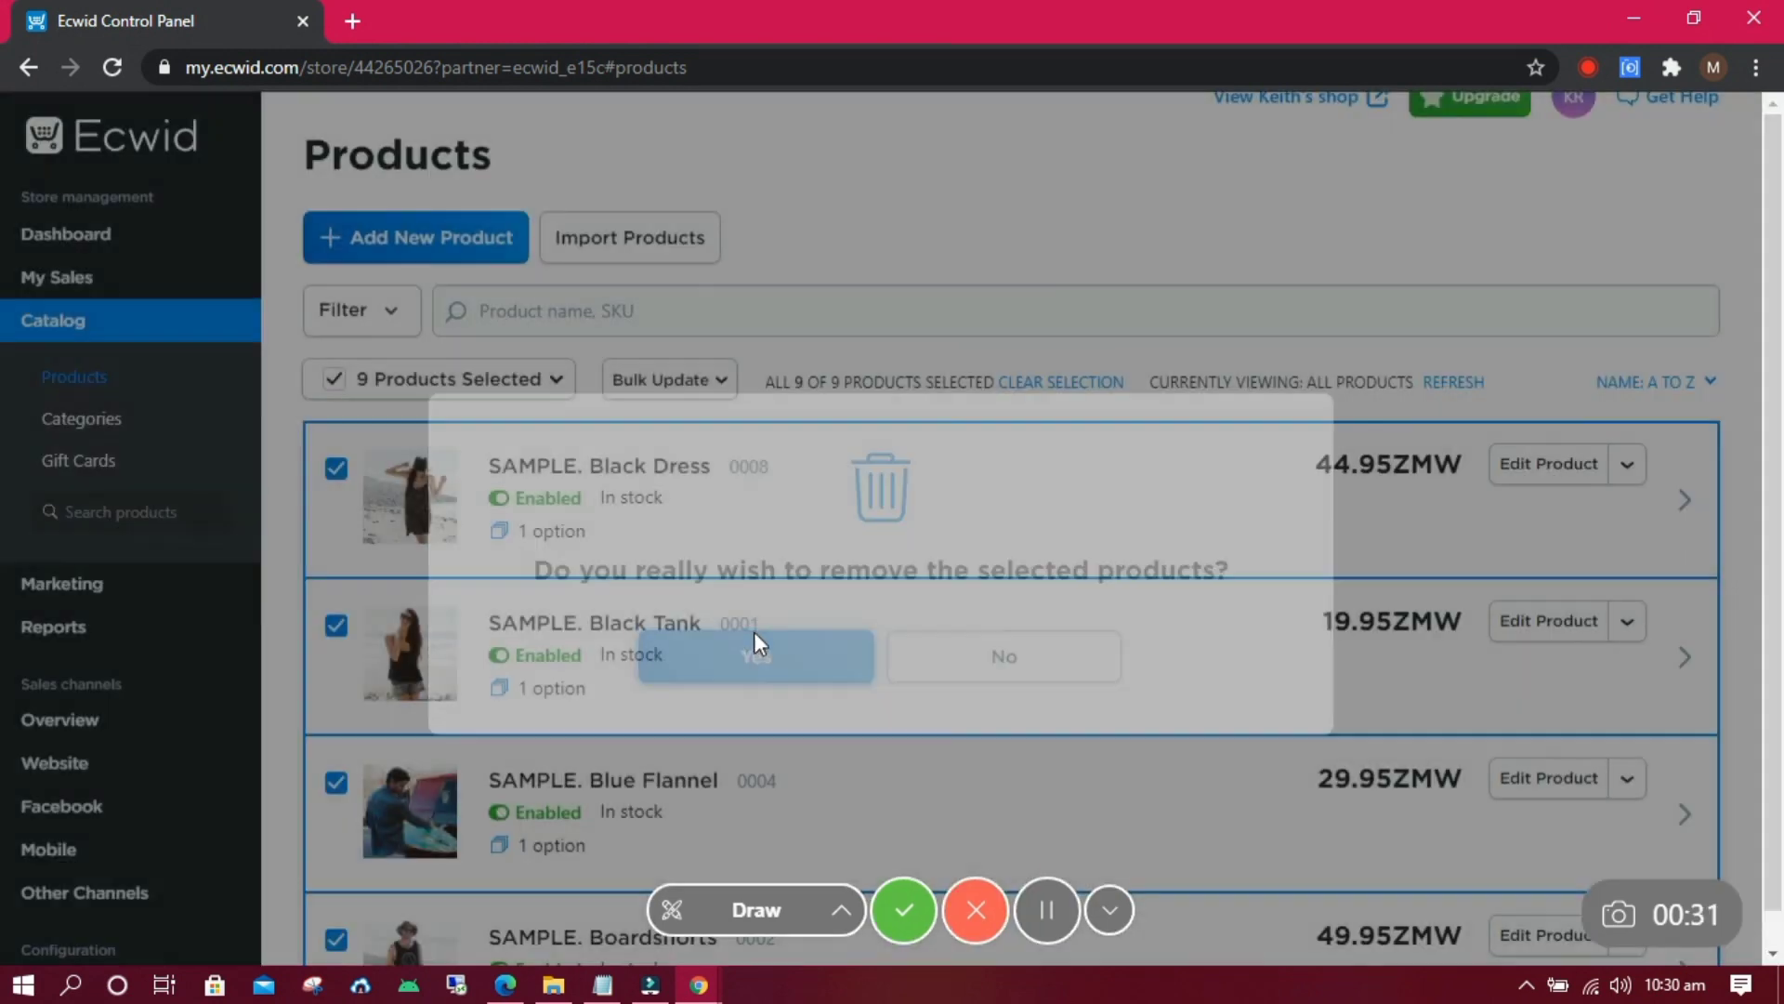
left_click(406, 238)
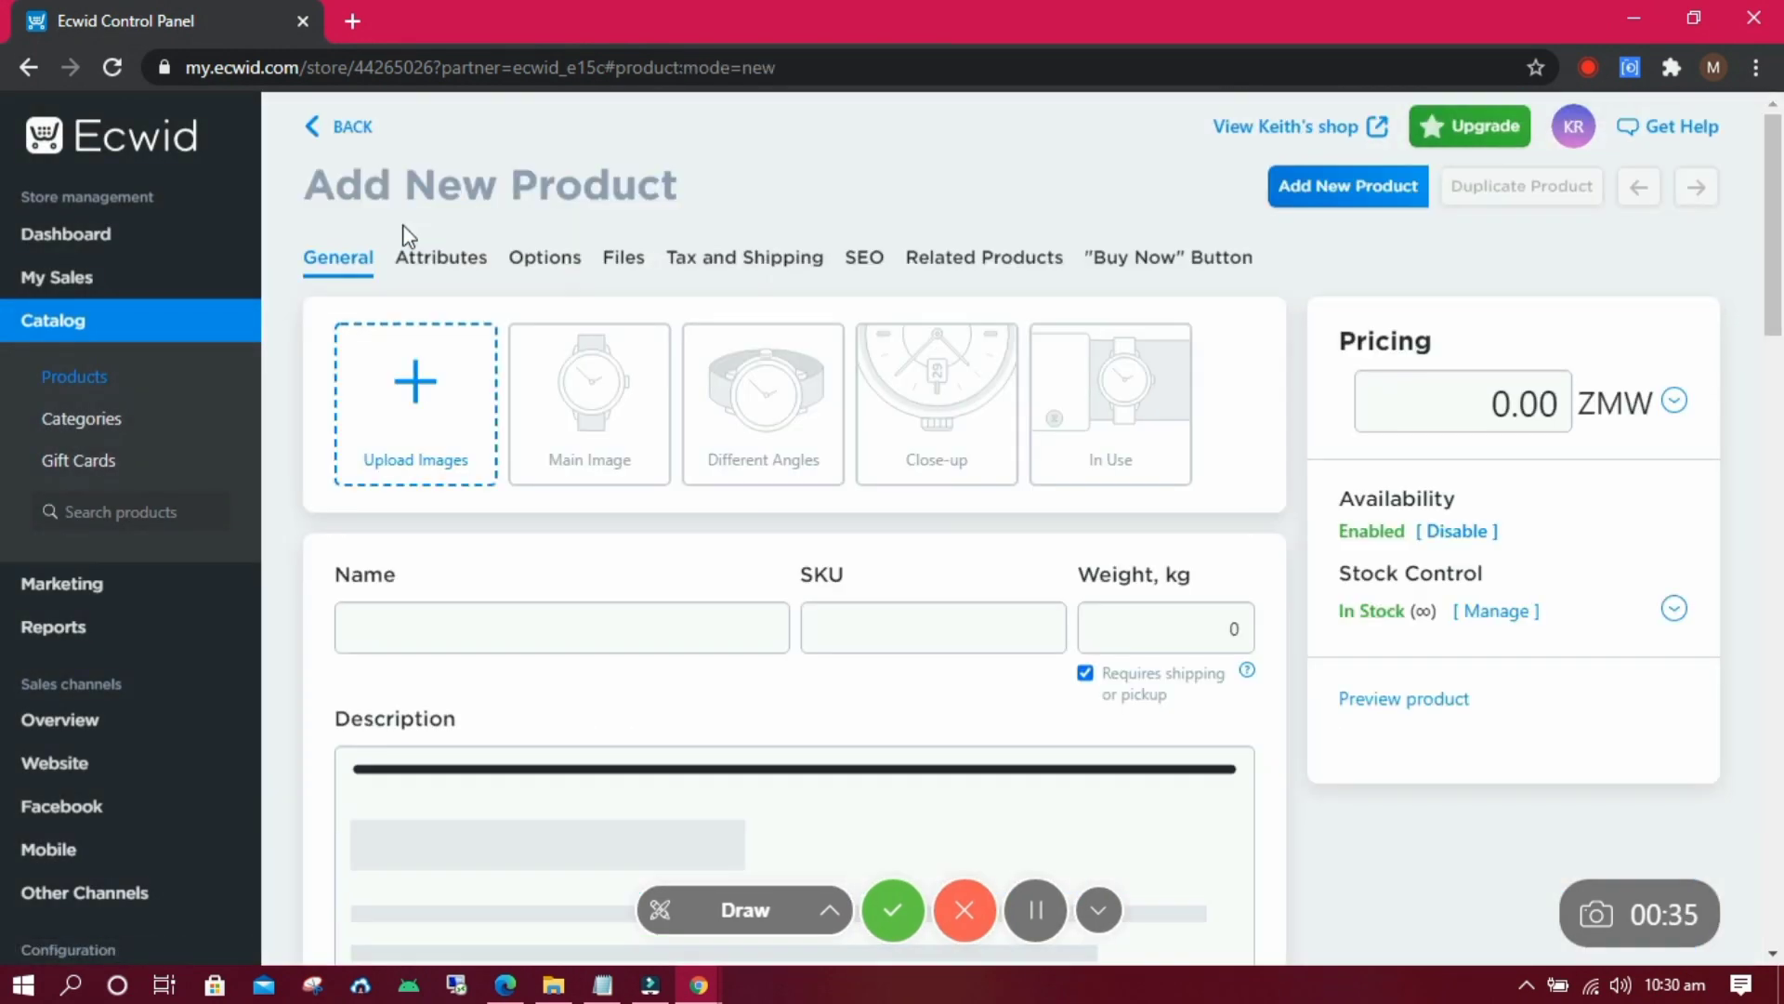
Upload the first smartmockups image as the product photo.
left_click(440, 429)
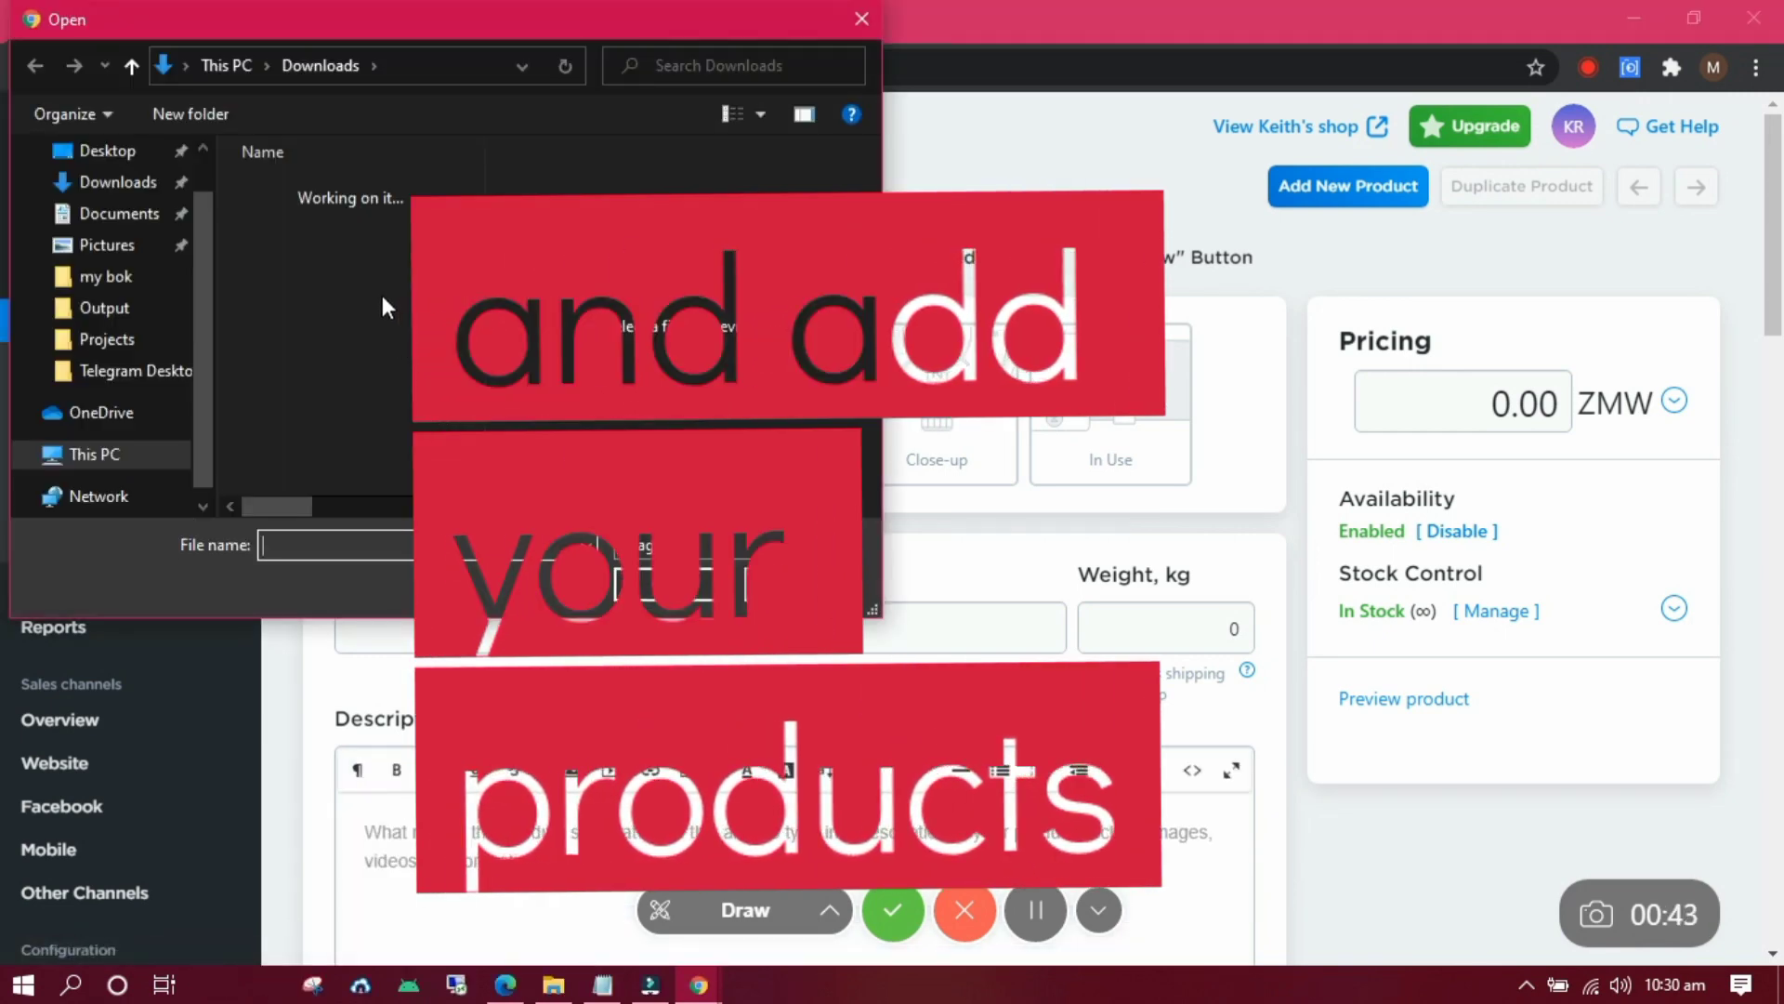
left_click(348, 229)
left_click(644, 587)
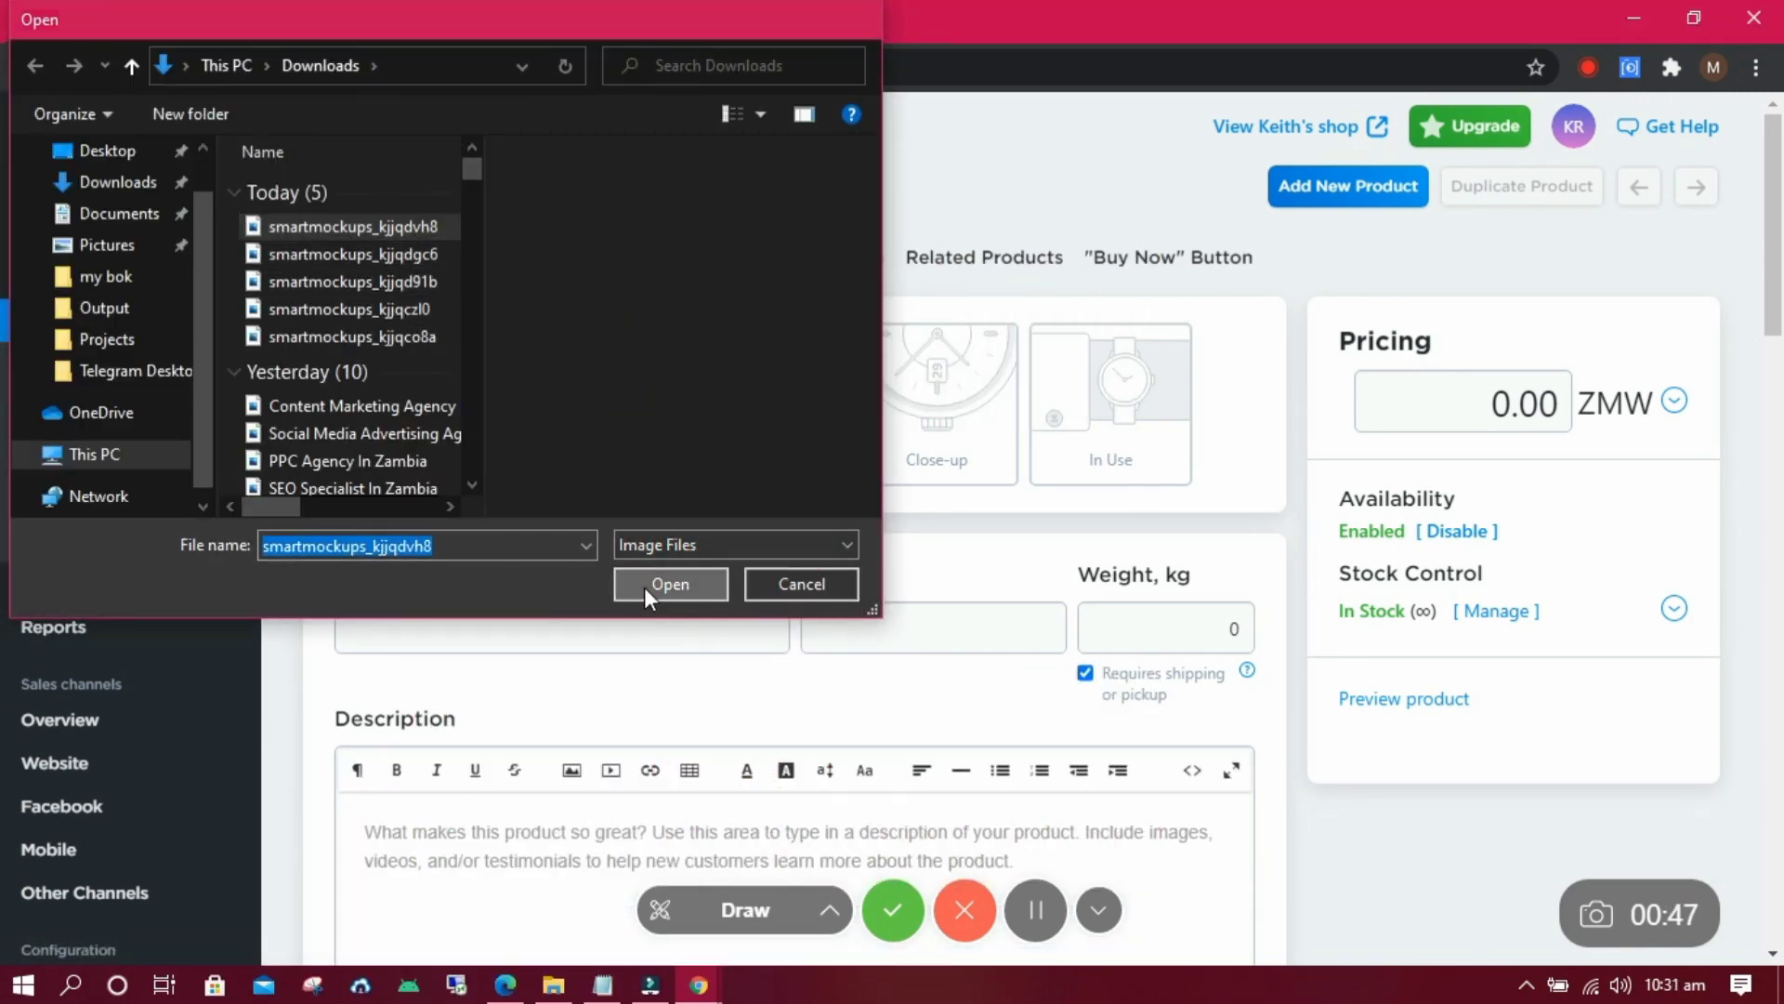
Name the product 'red t-shirt' and add the description 'write product description here'.
left_click(469, 629)
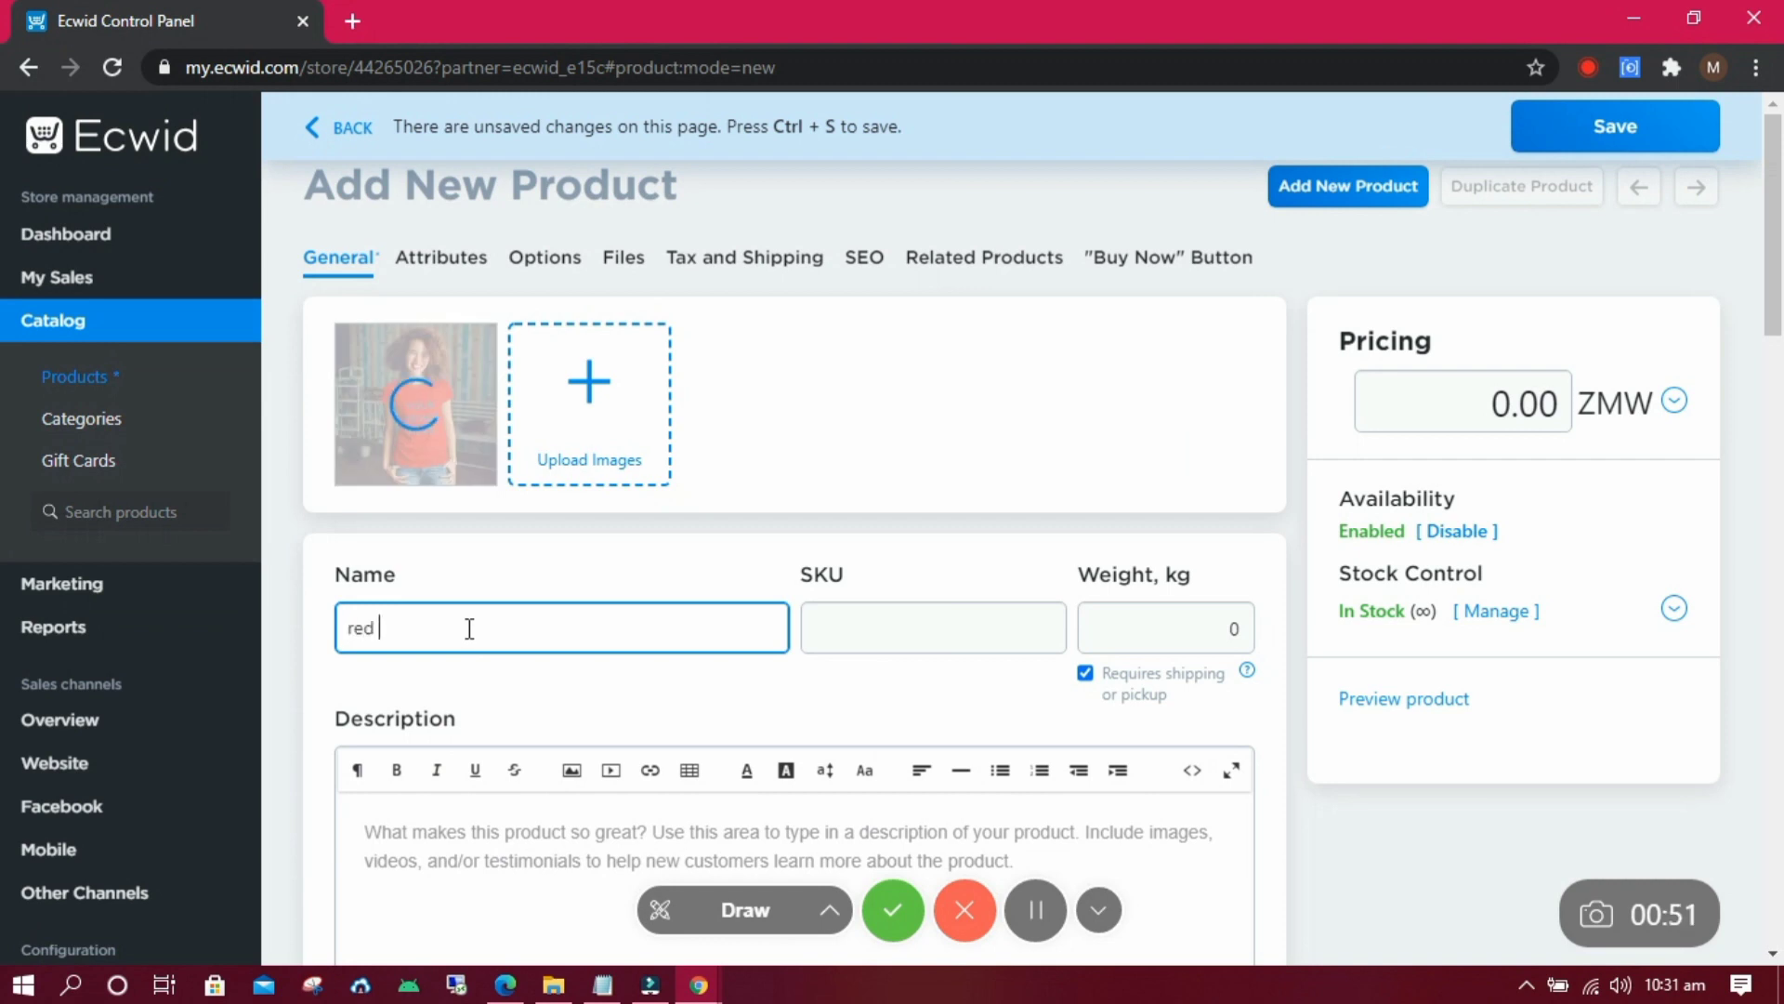
type("red t-shirt")
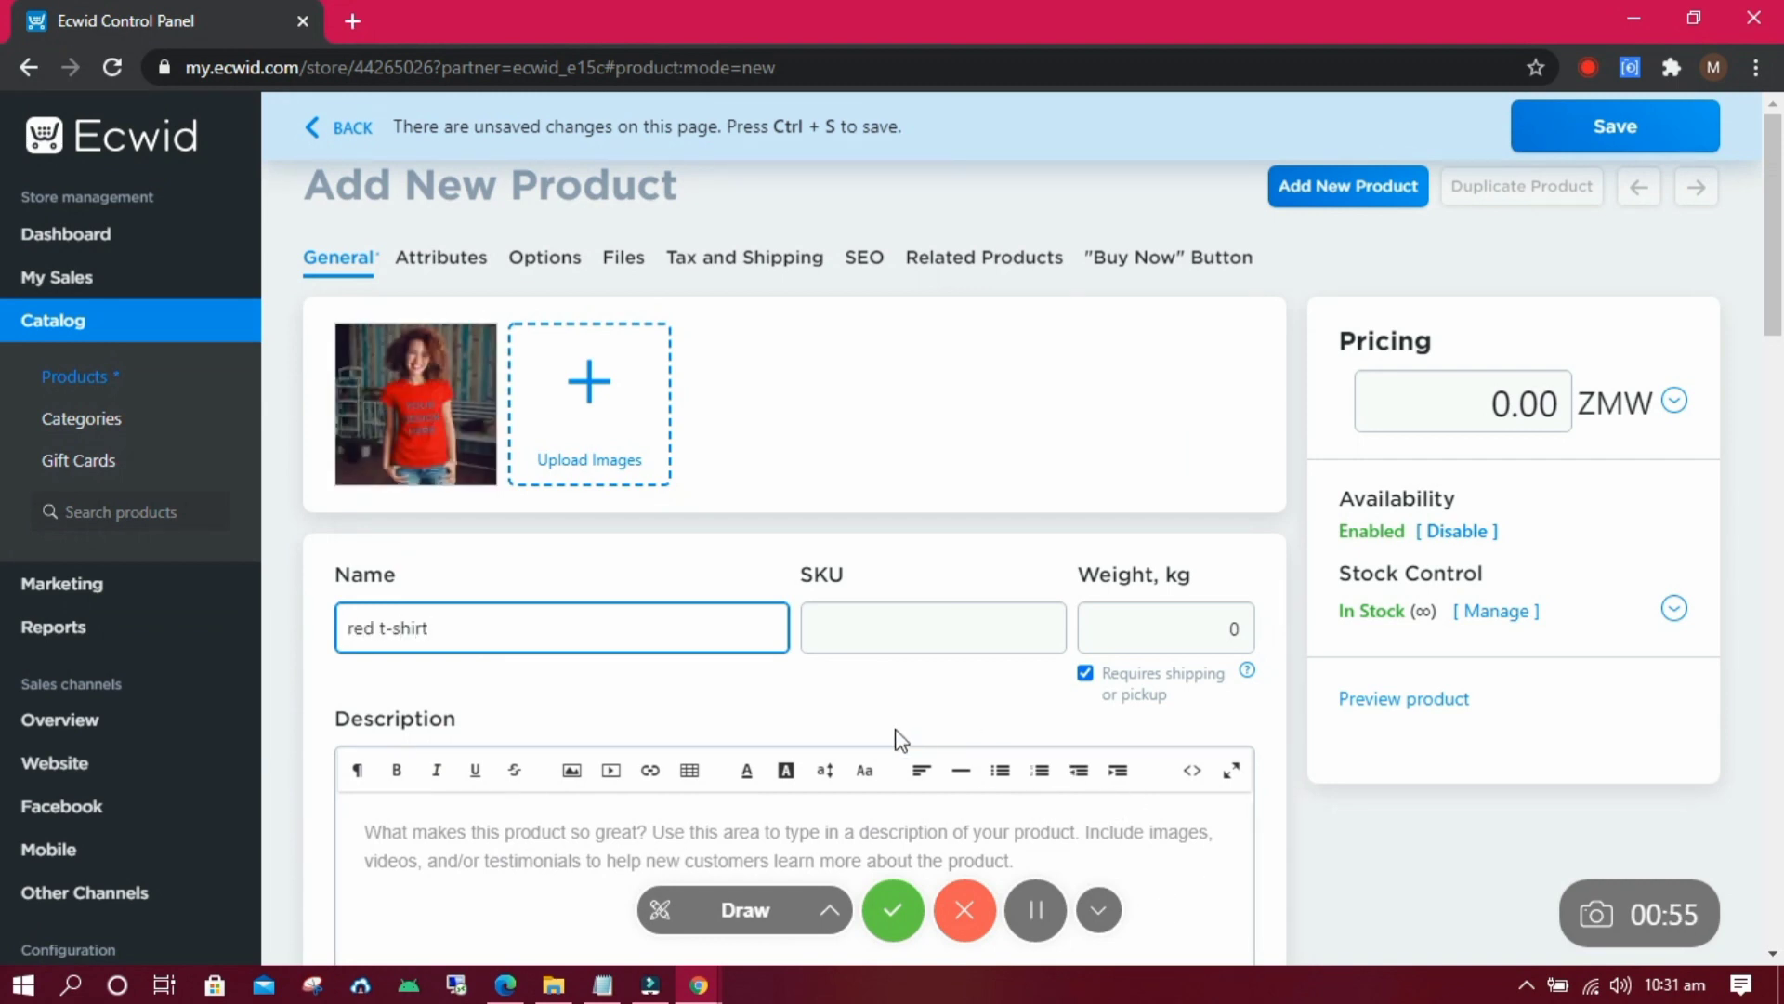
scroll(836, 650, "down", 2)
triple_click(578, 452)
left_click(565, 692)
type("write product description here")
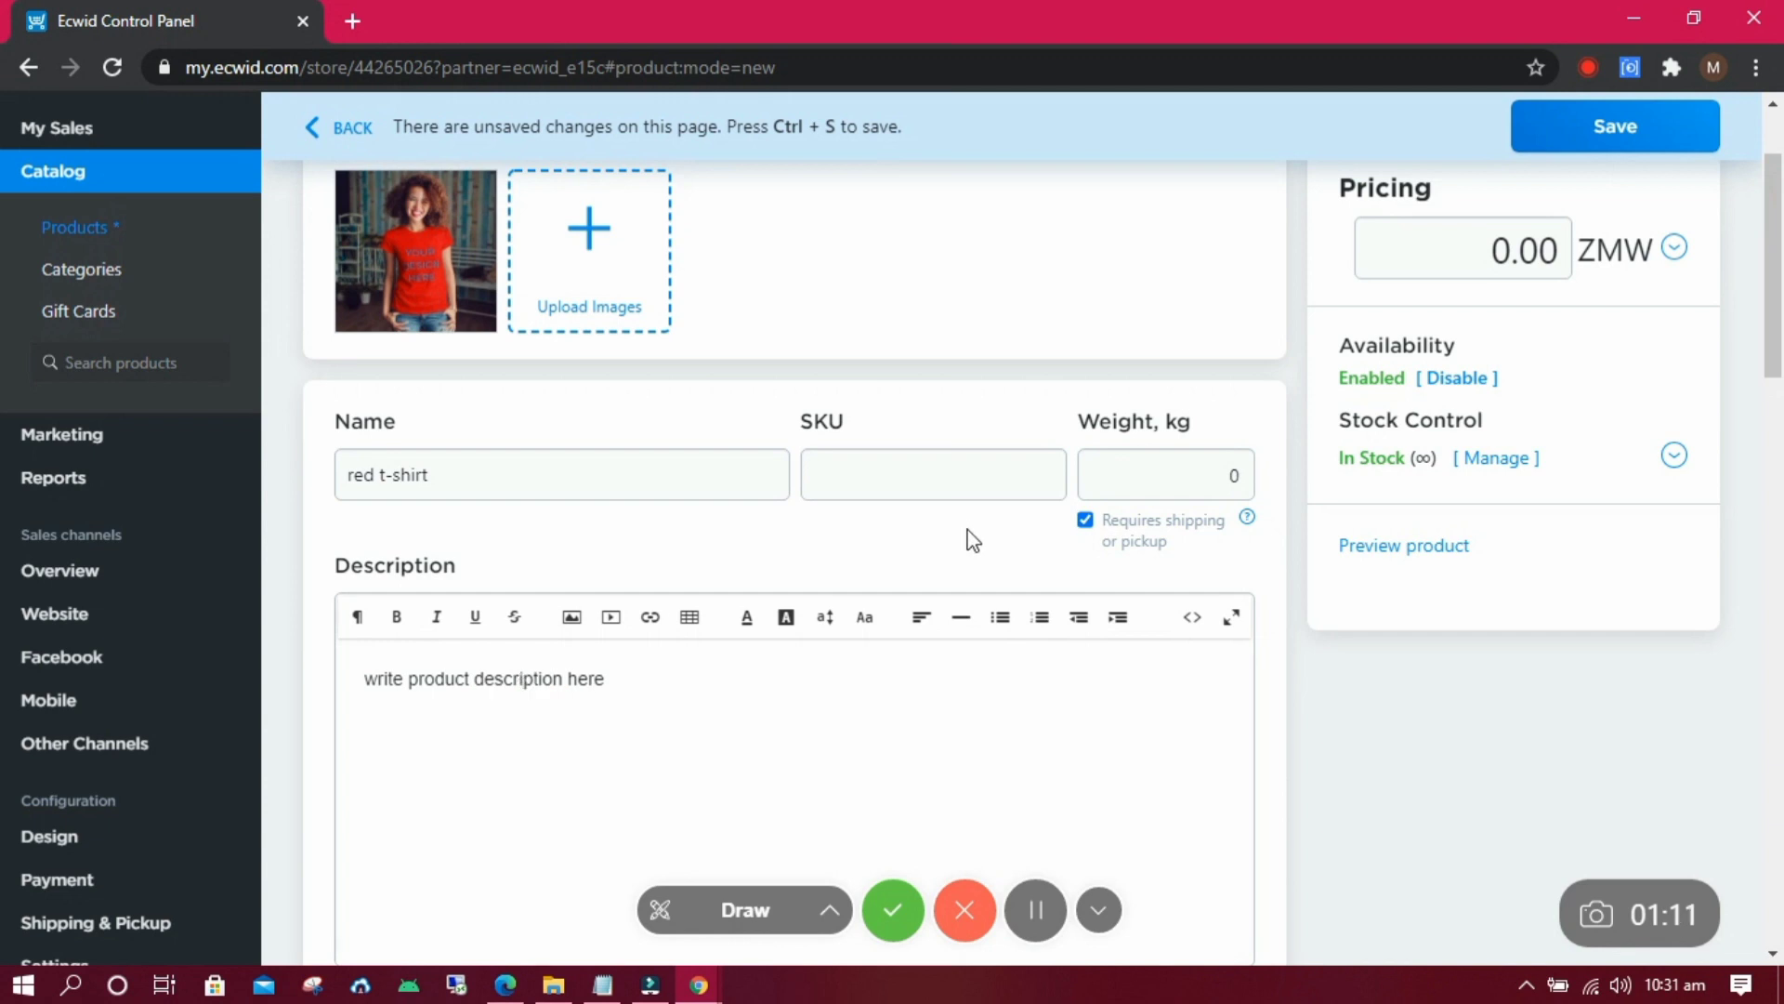
Enter weight 1 and price 170 ZMW for the red t-shirt.
left_click(1231, 469)
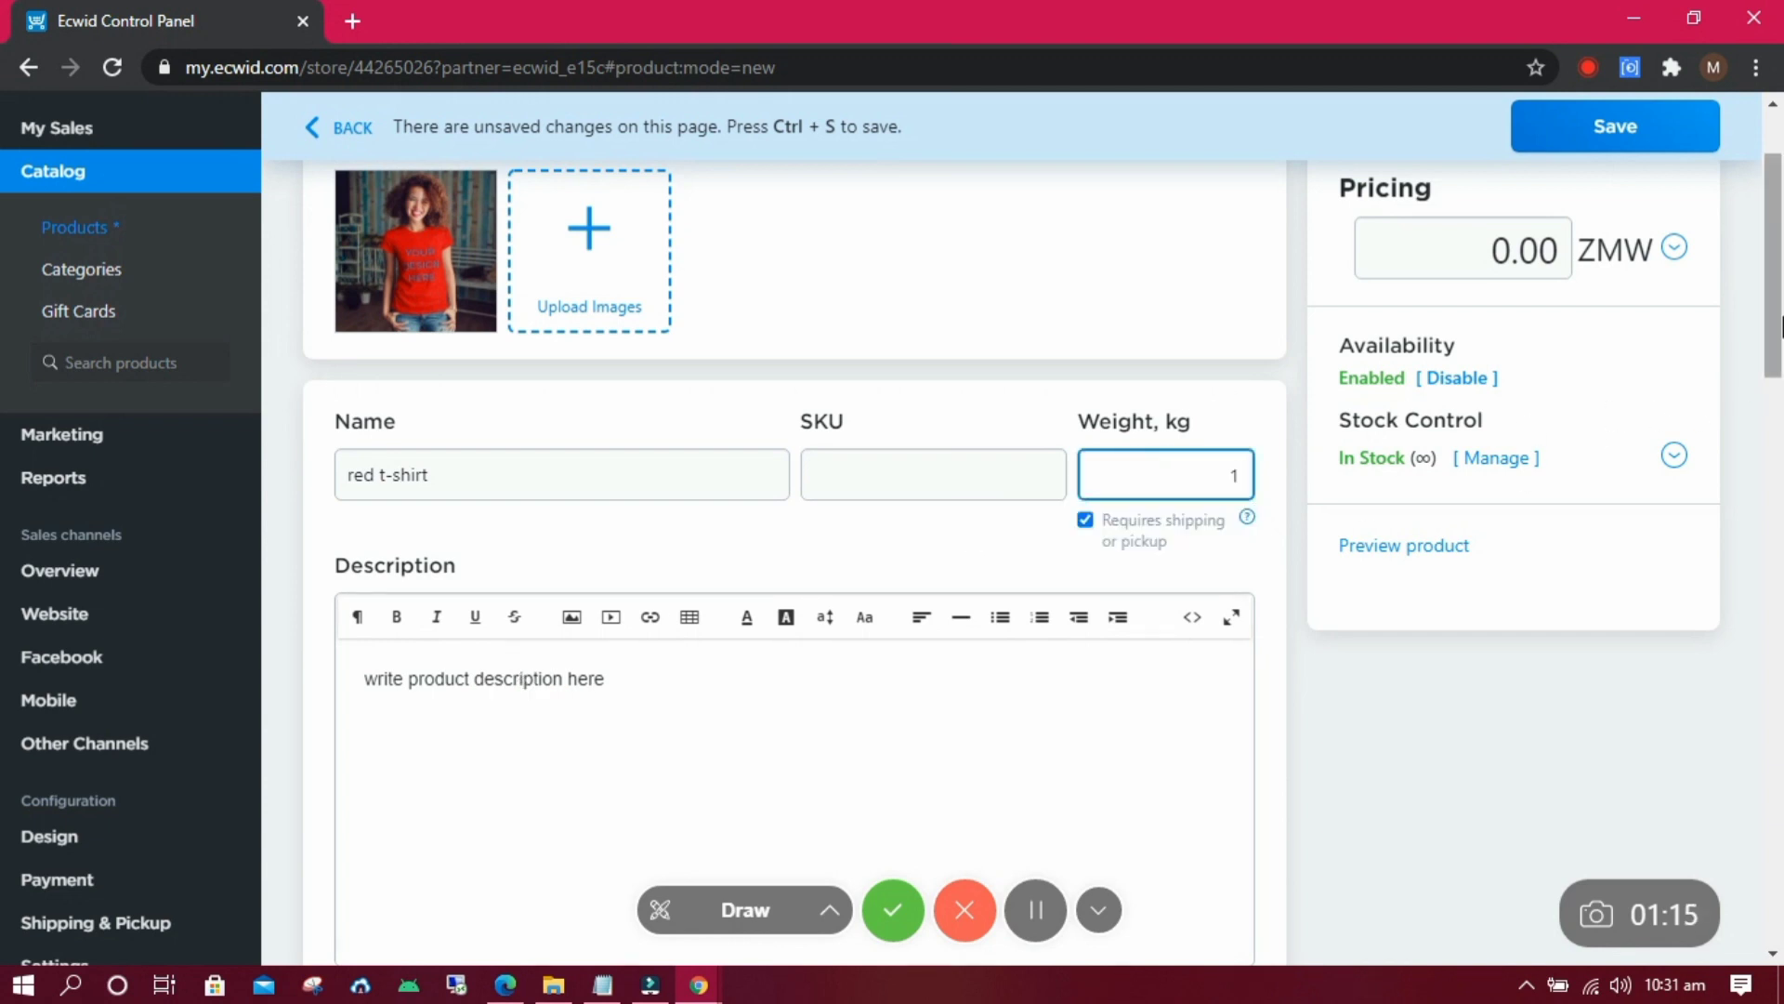
scroll(1236, 464, "down", 6)
scroll(1487, 418, "up", 10)
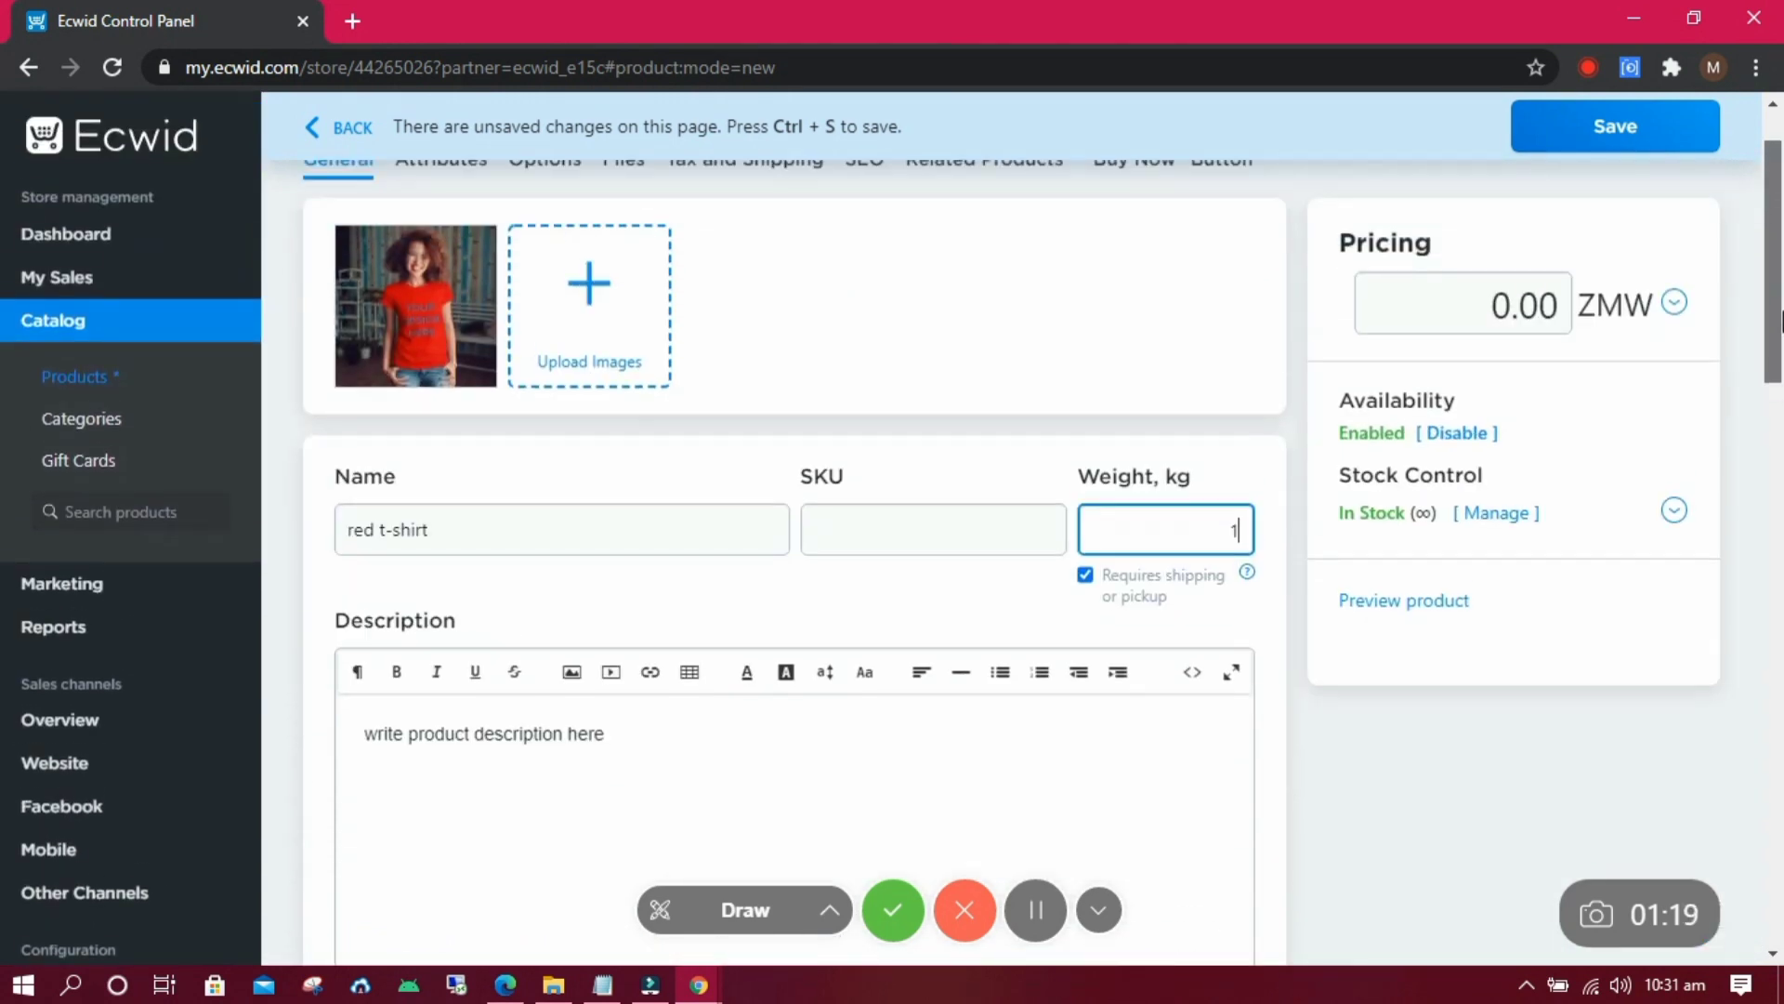
left_click(1488, 363)
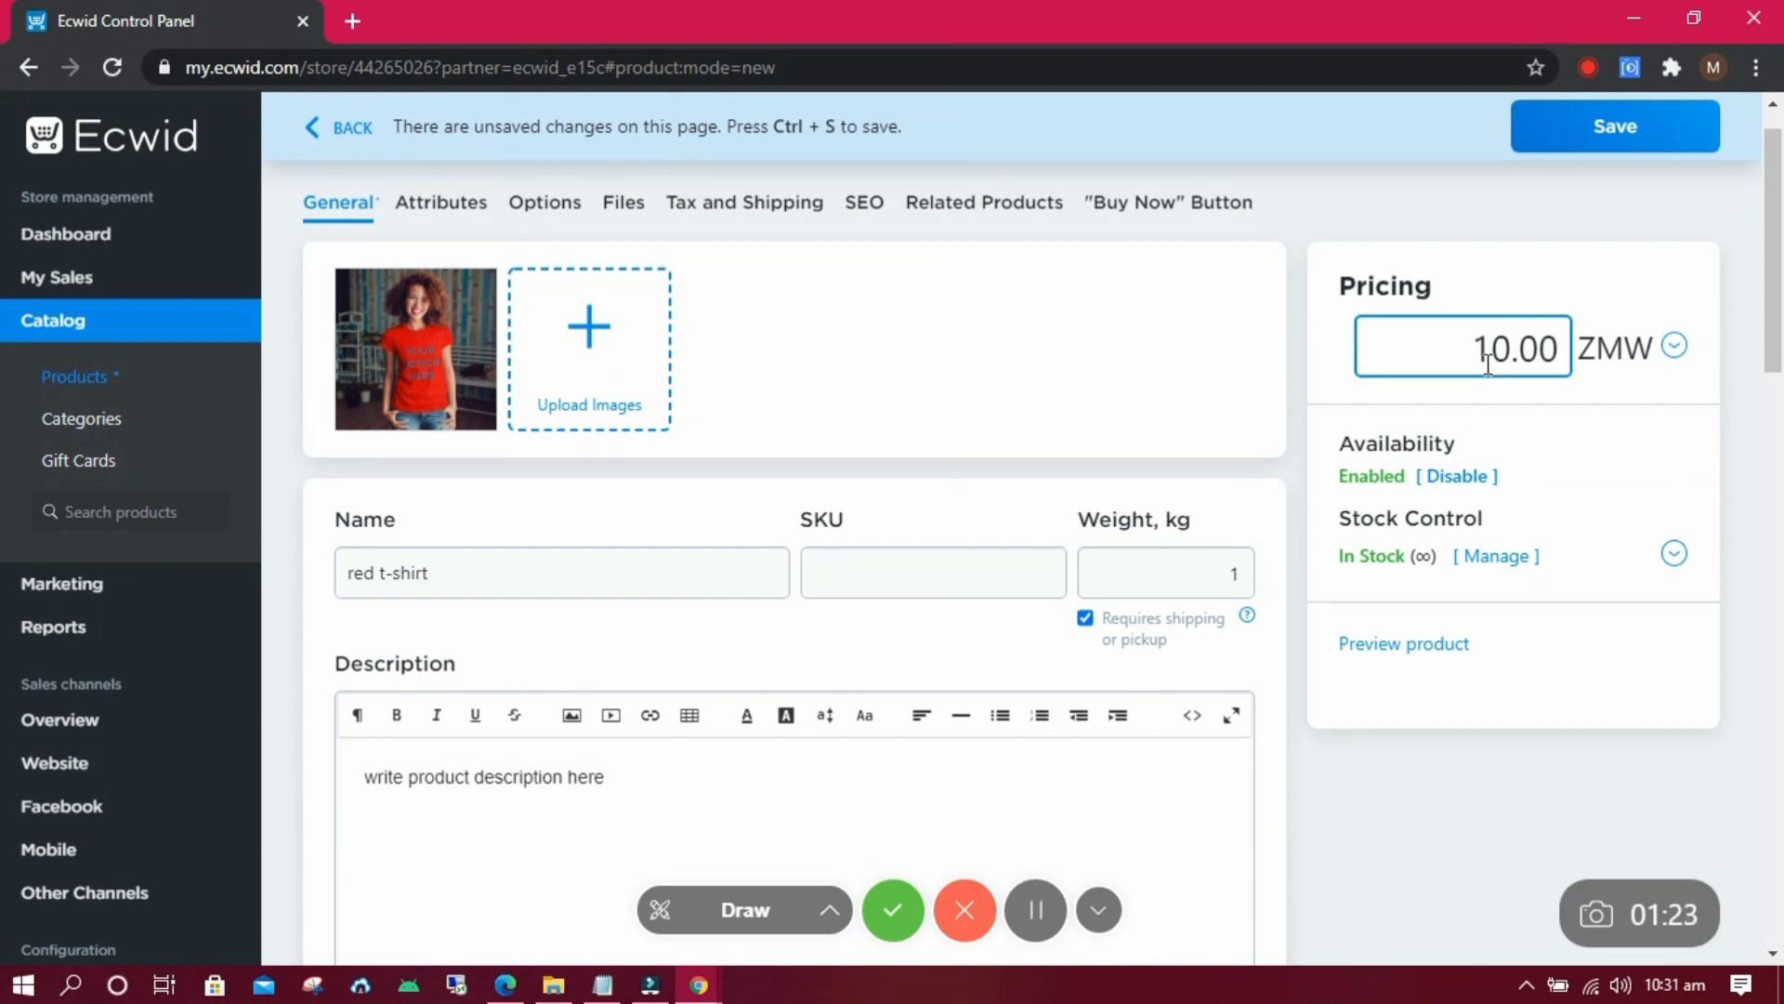
scroll(850, 271, "up", 1)
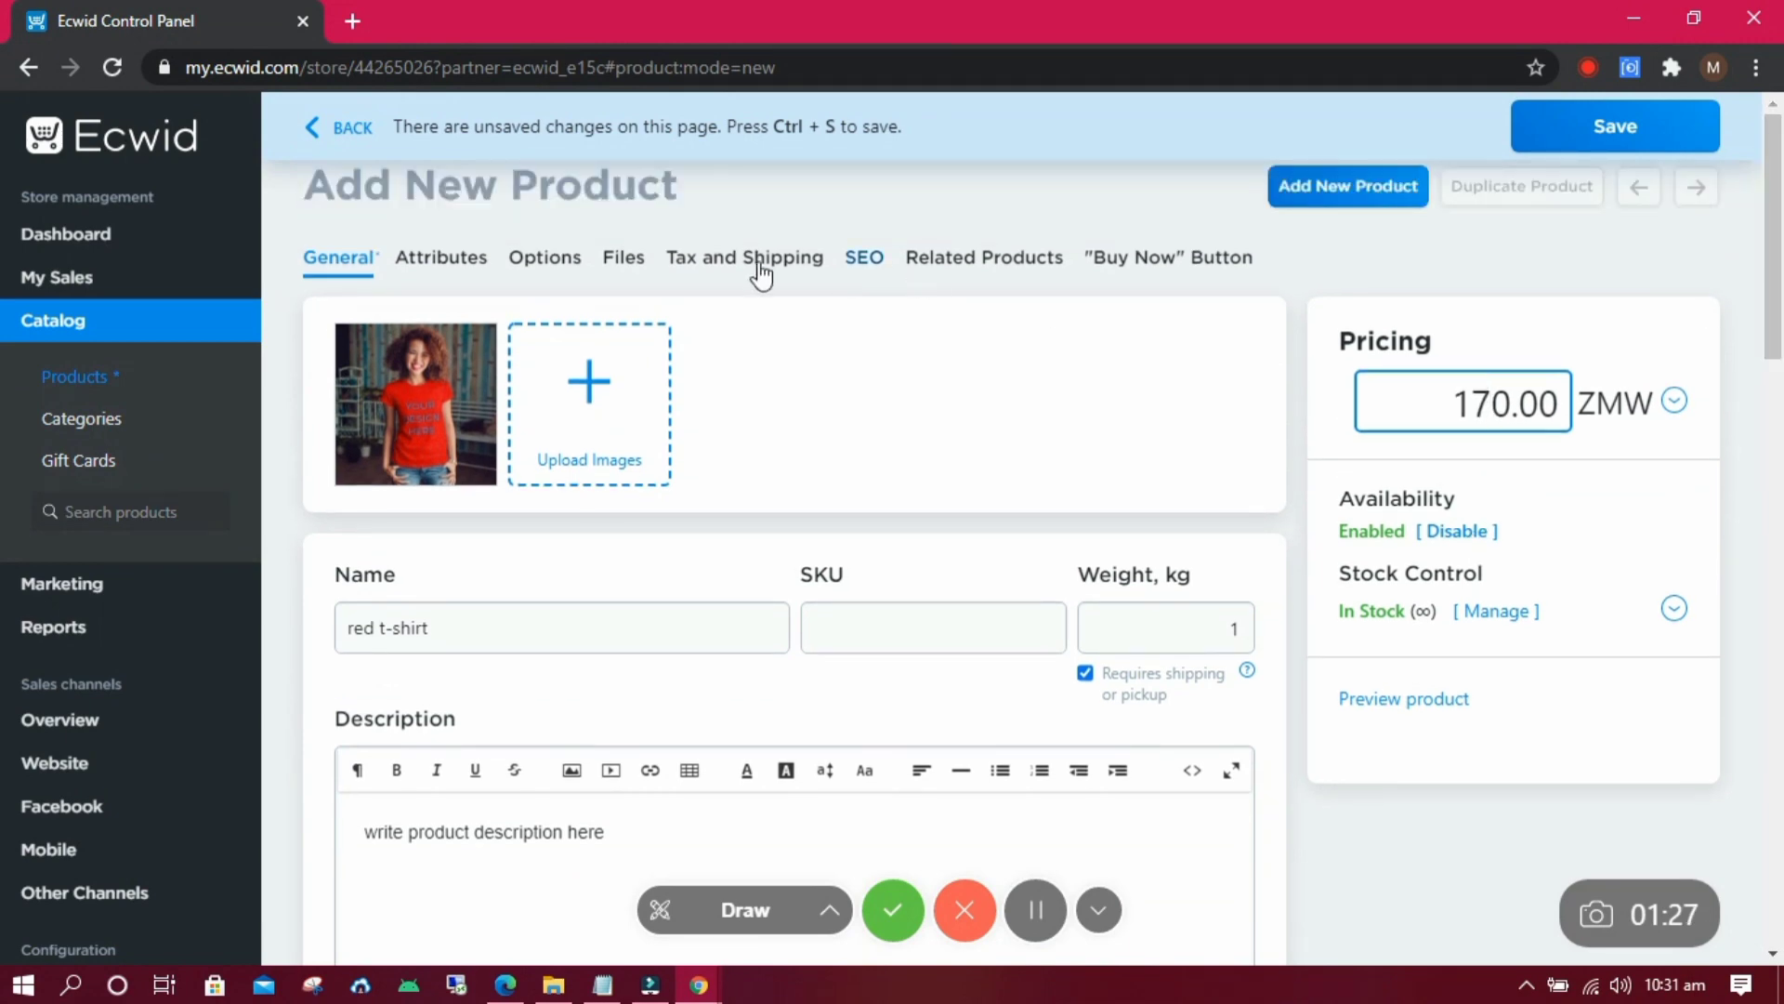
Set the shipping weight to 1 kg under Tax and Shipping, save the product, and return to the dashboard.
left_click(692, 260)
scroll(1579, 446, "down", 3)
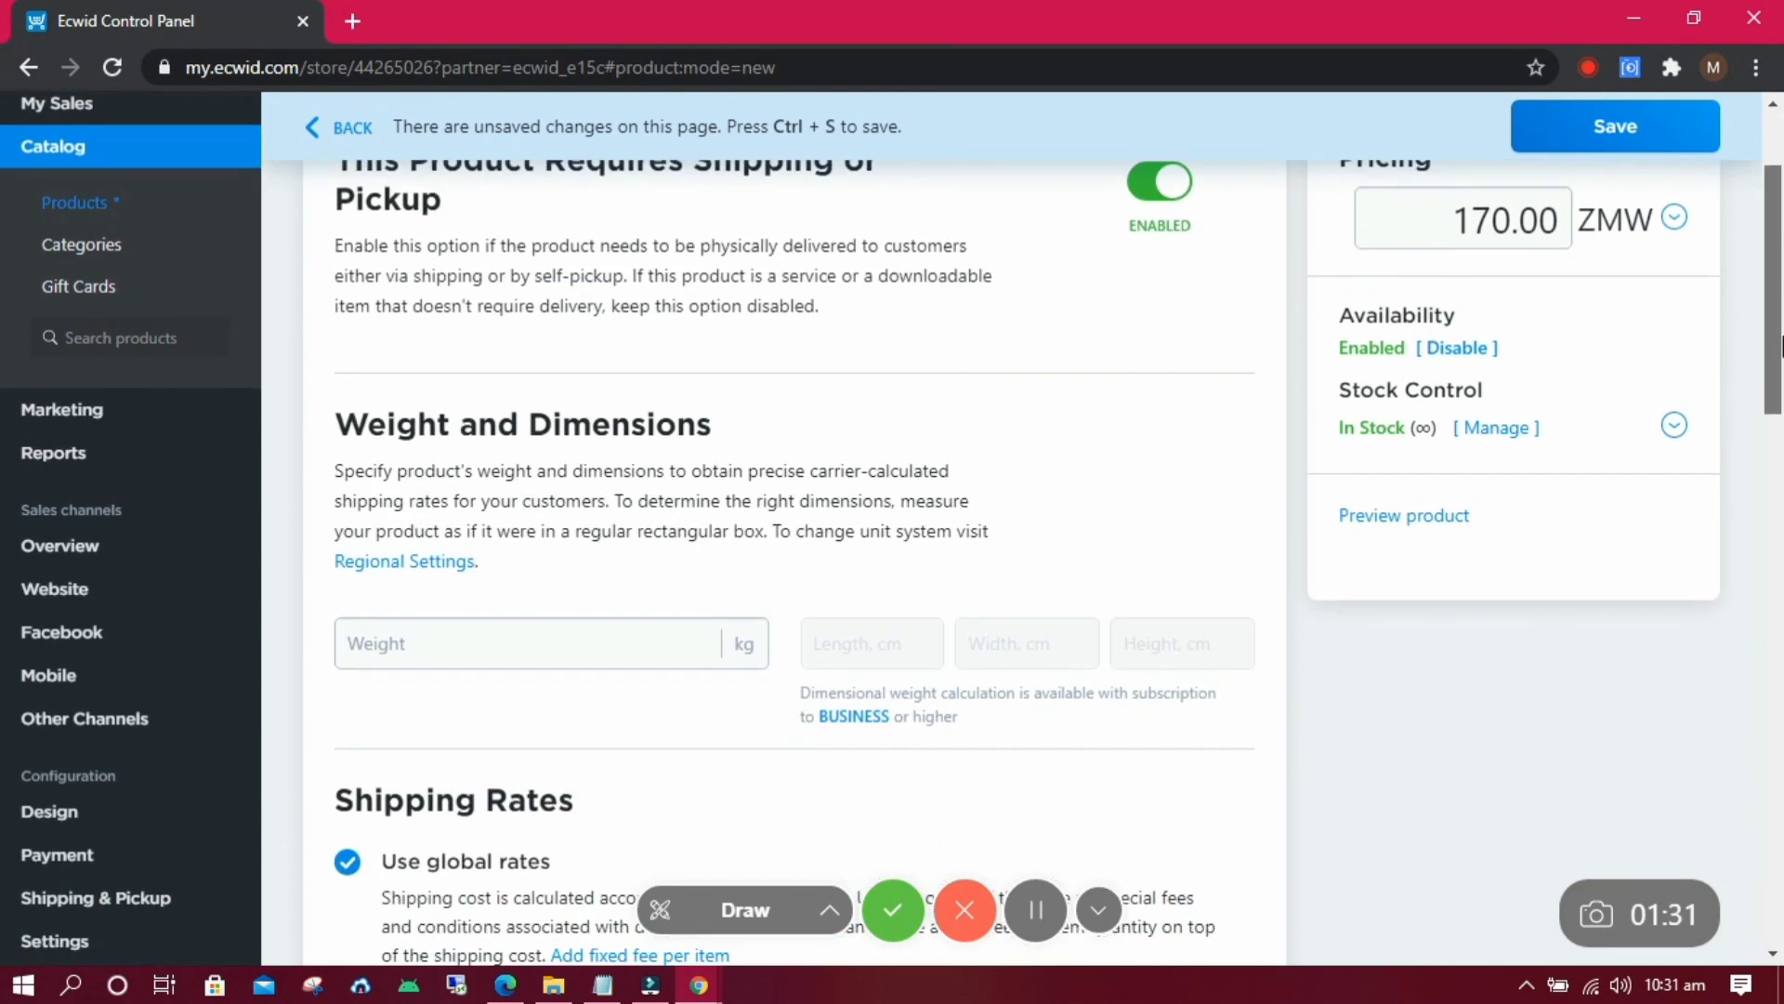
left_click(588, 529)
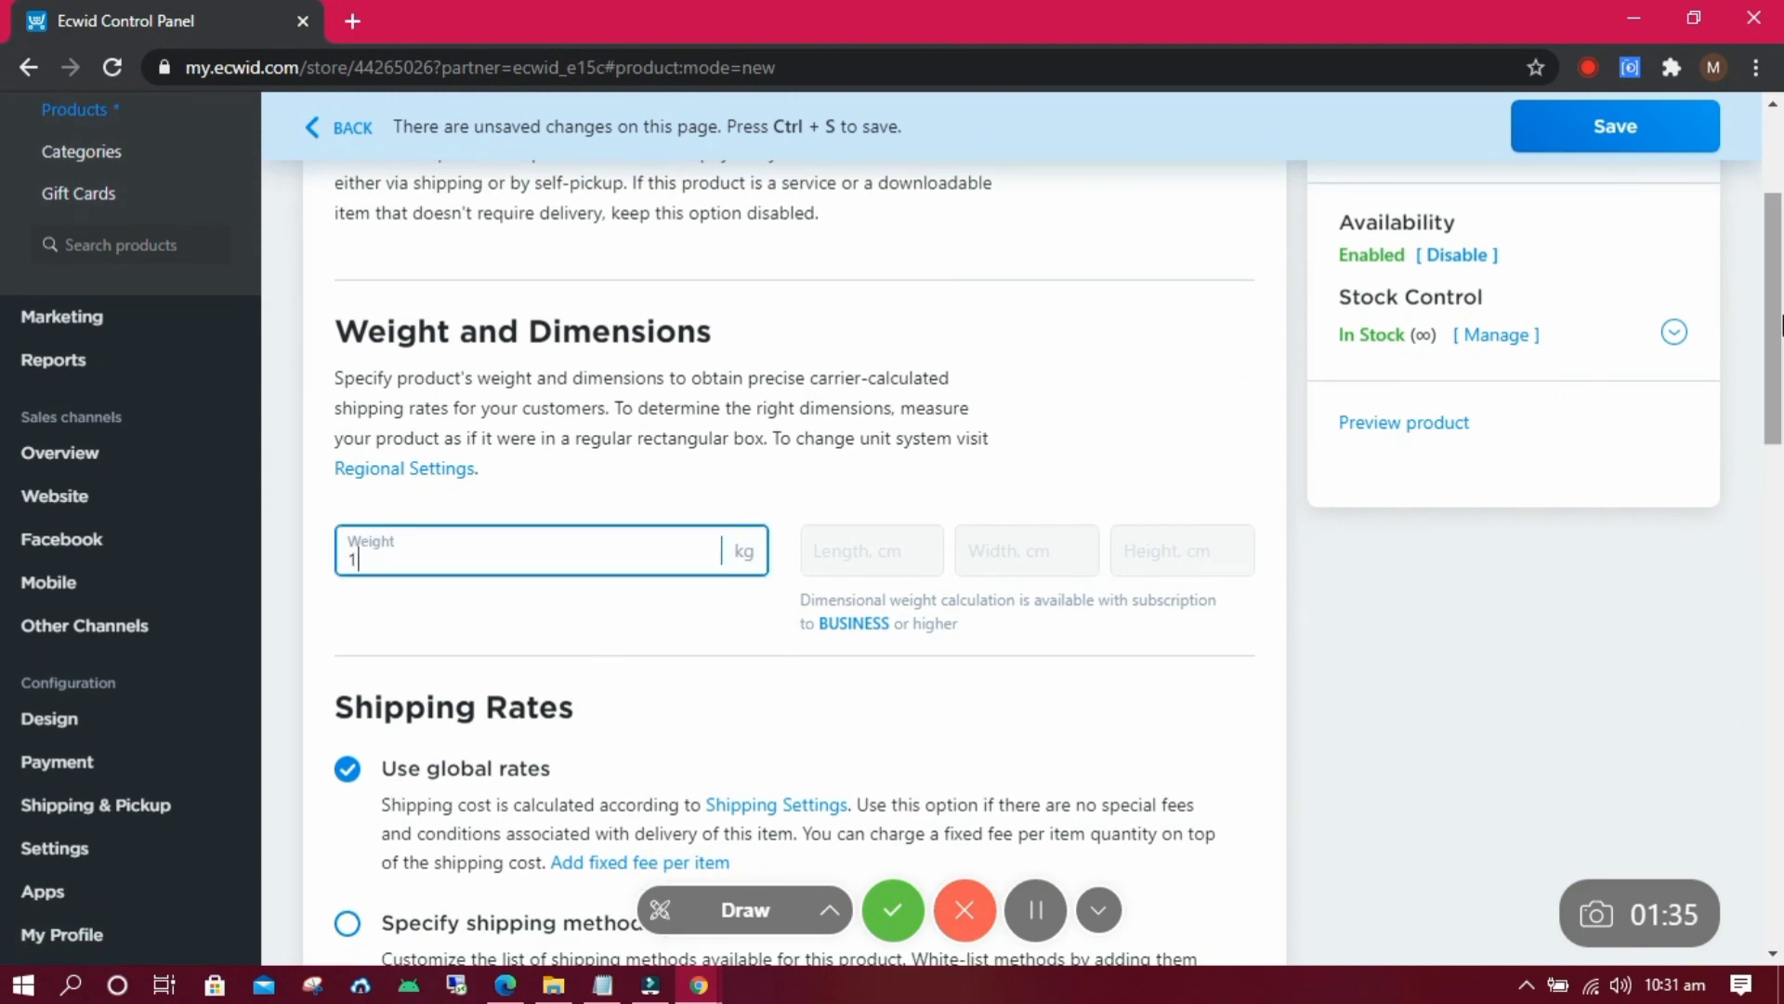
scroll(1764, 626, "down", 5)
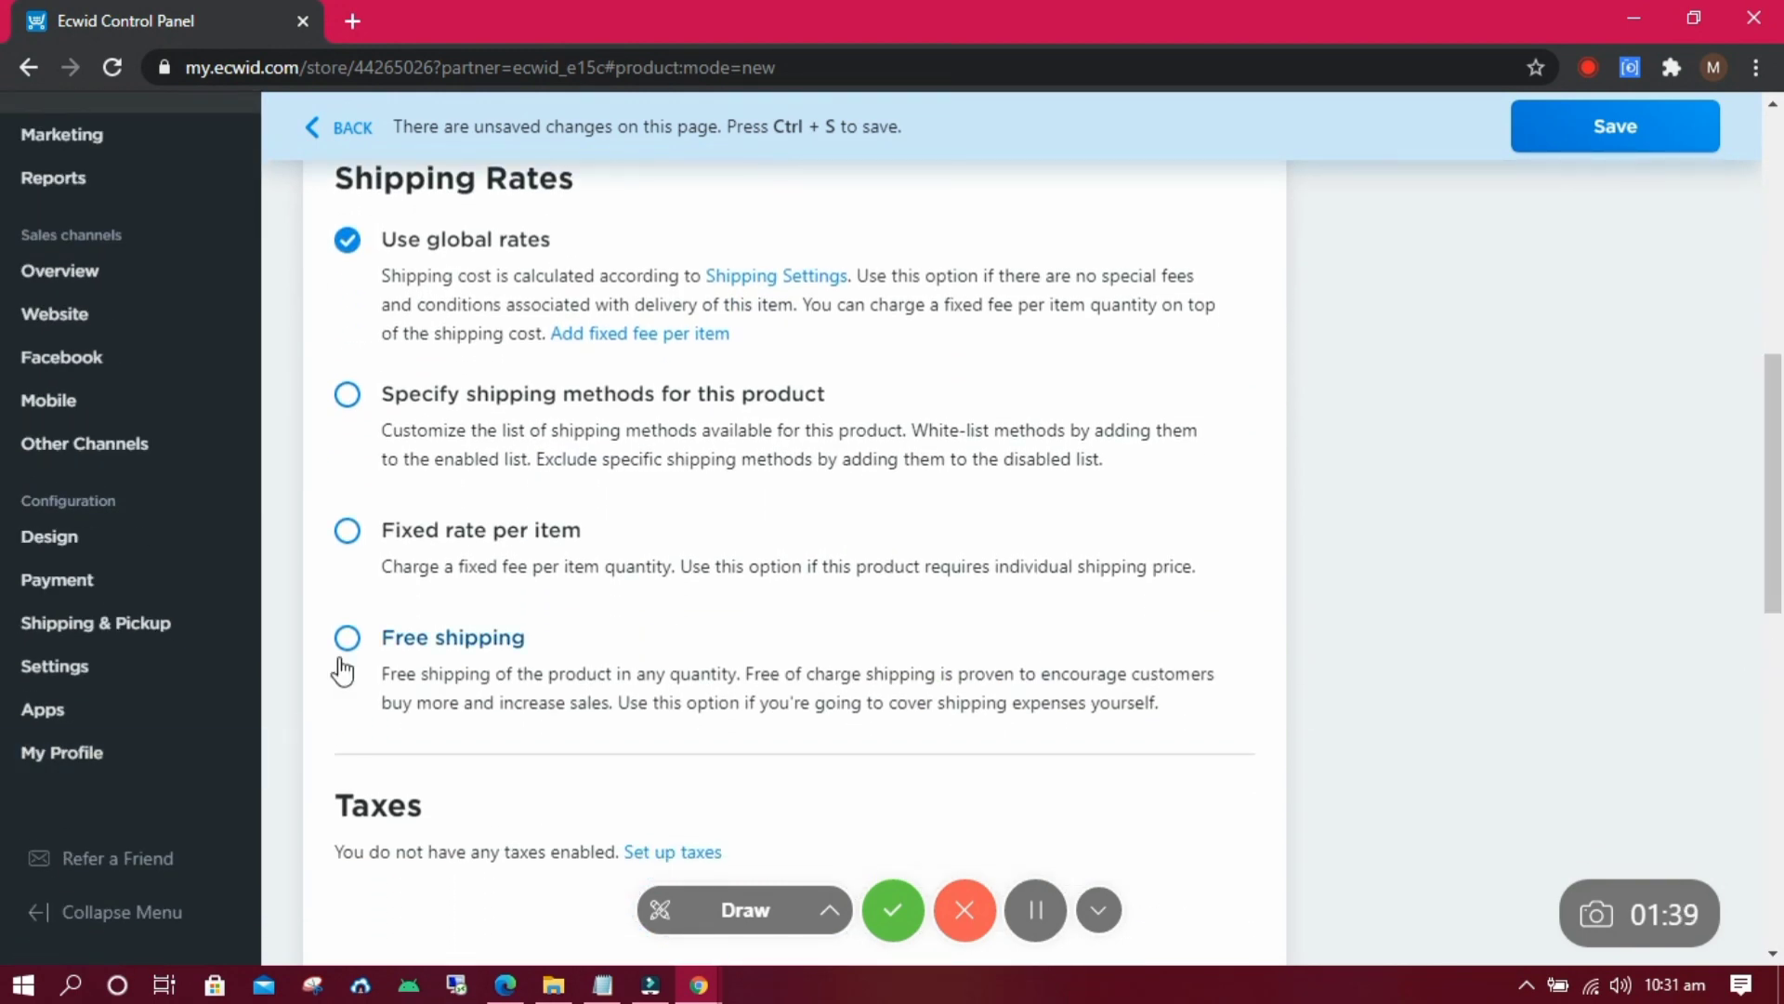
left_click_drag(1773, 382, 1780, 144)
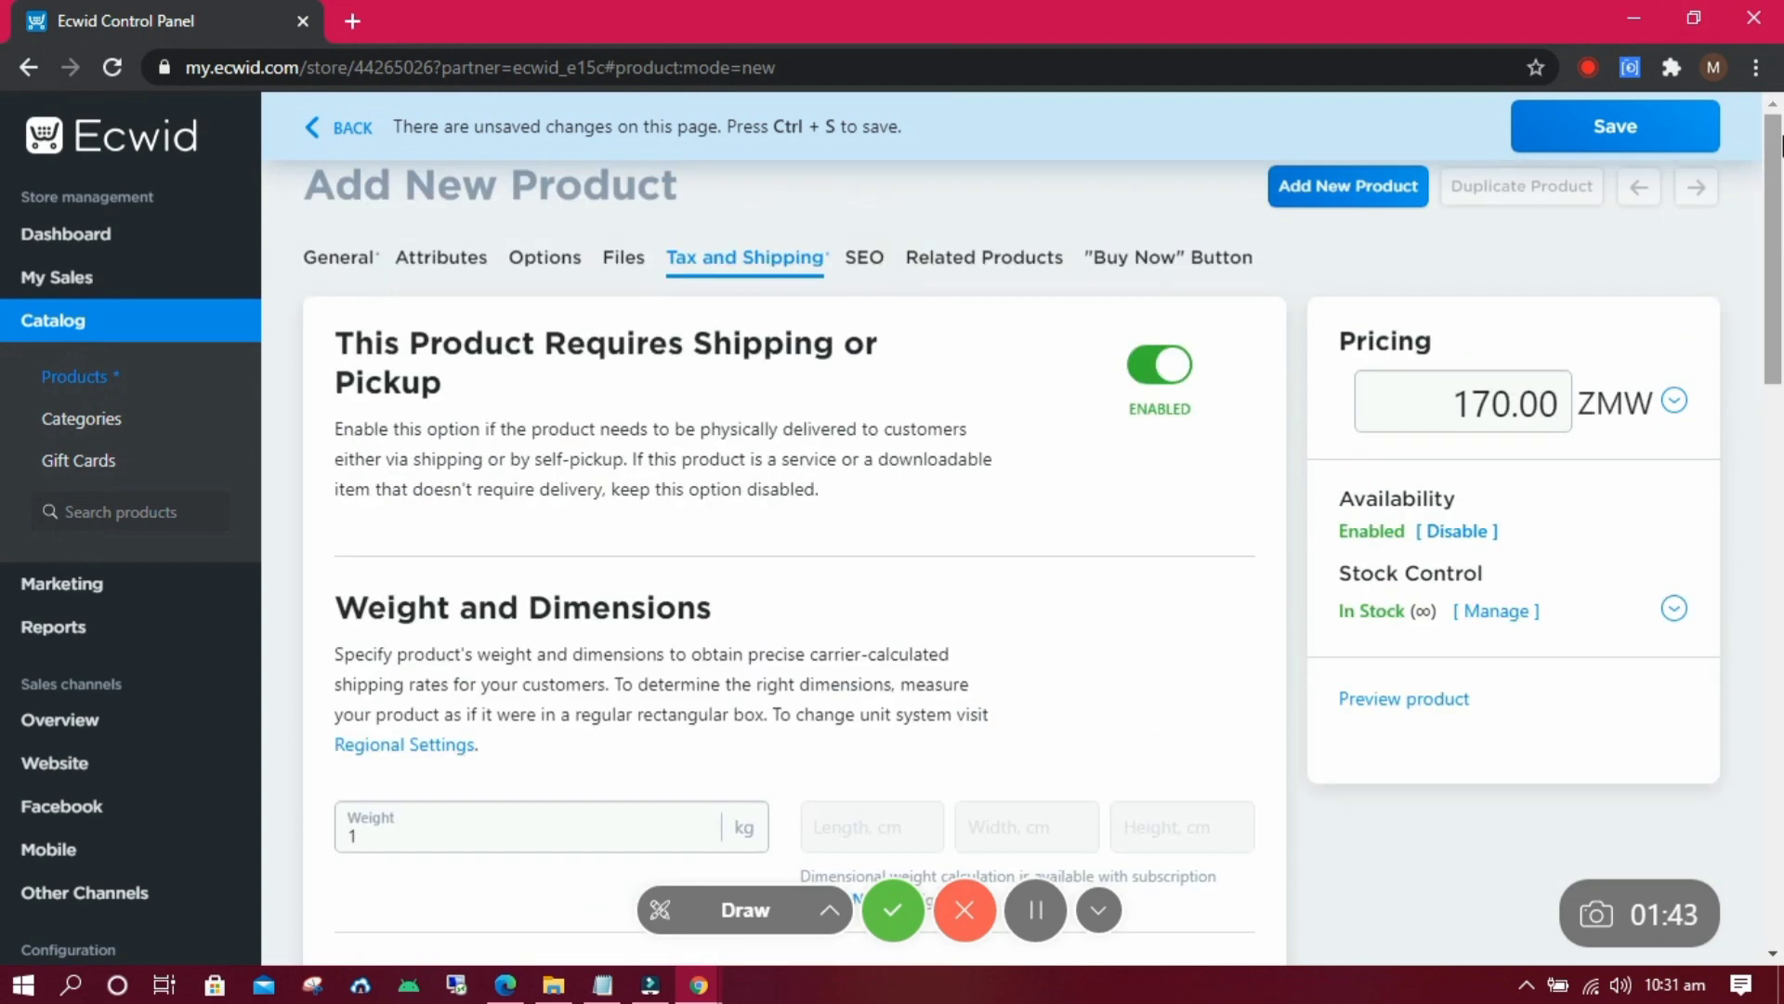
left_click(1613, 126)
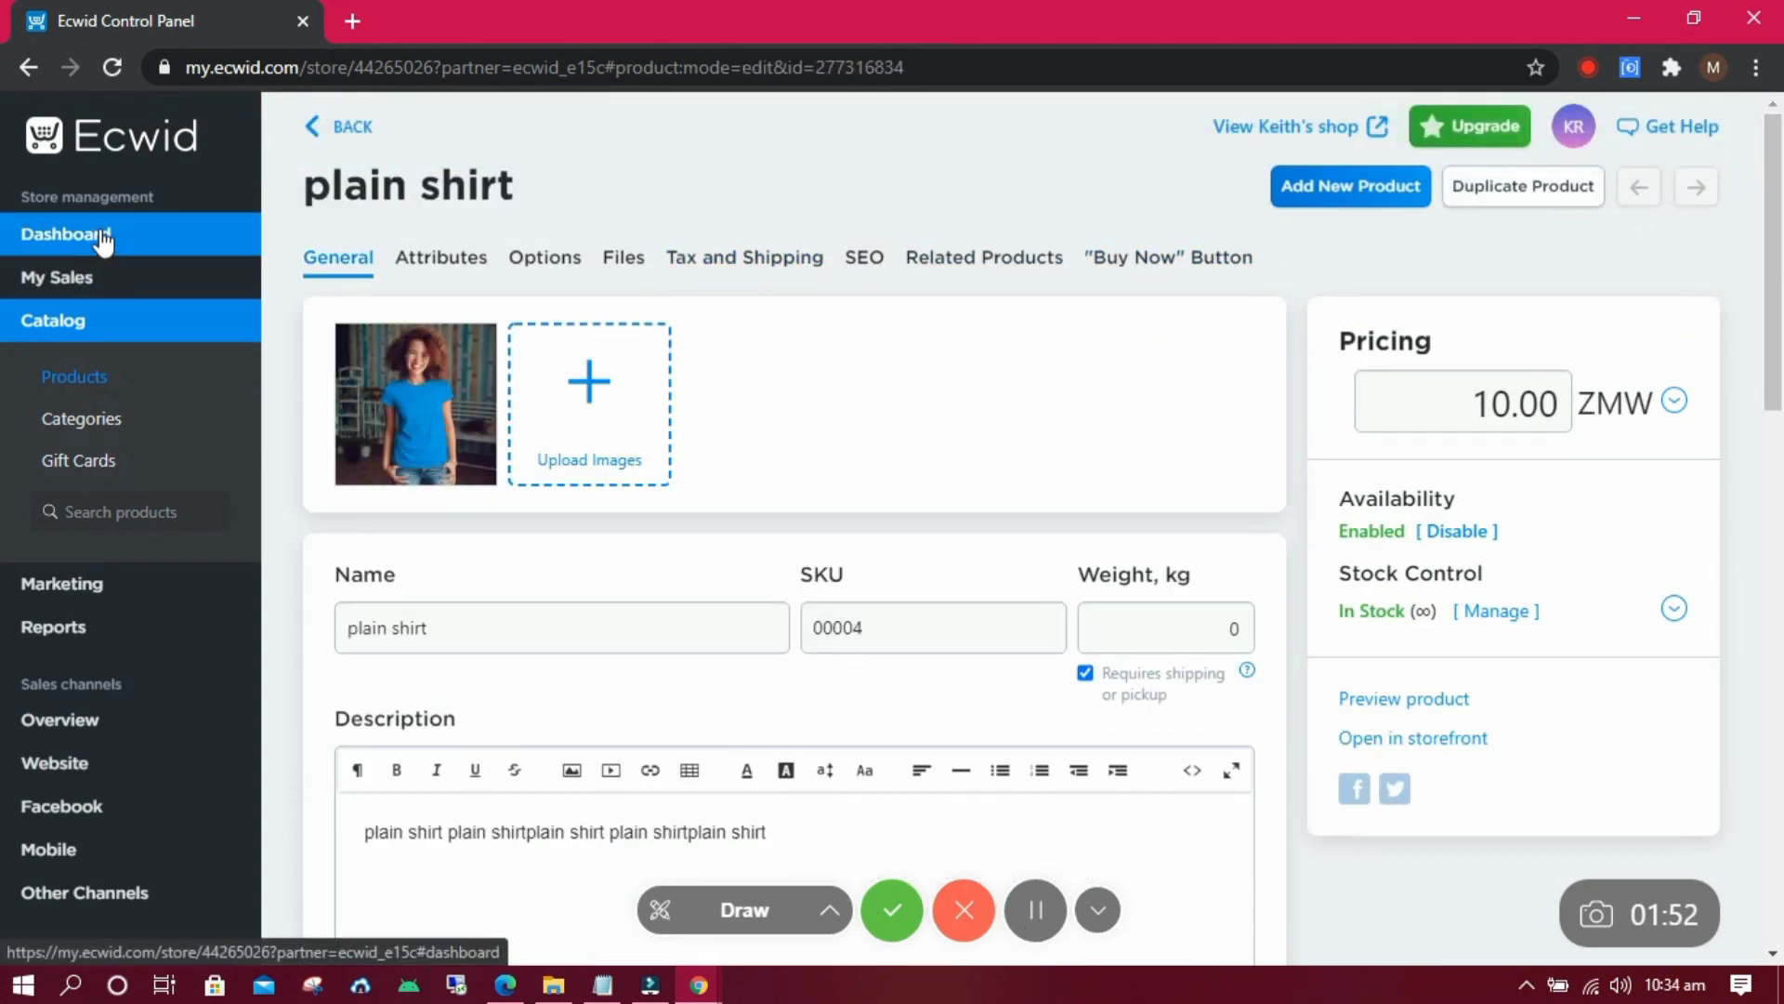
left_click(97, 236)
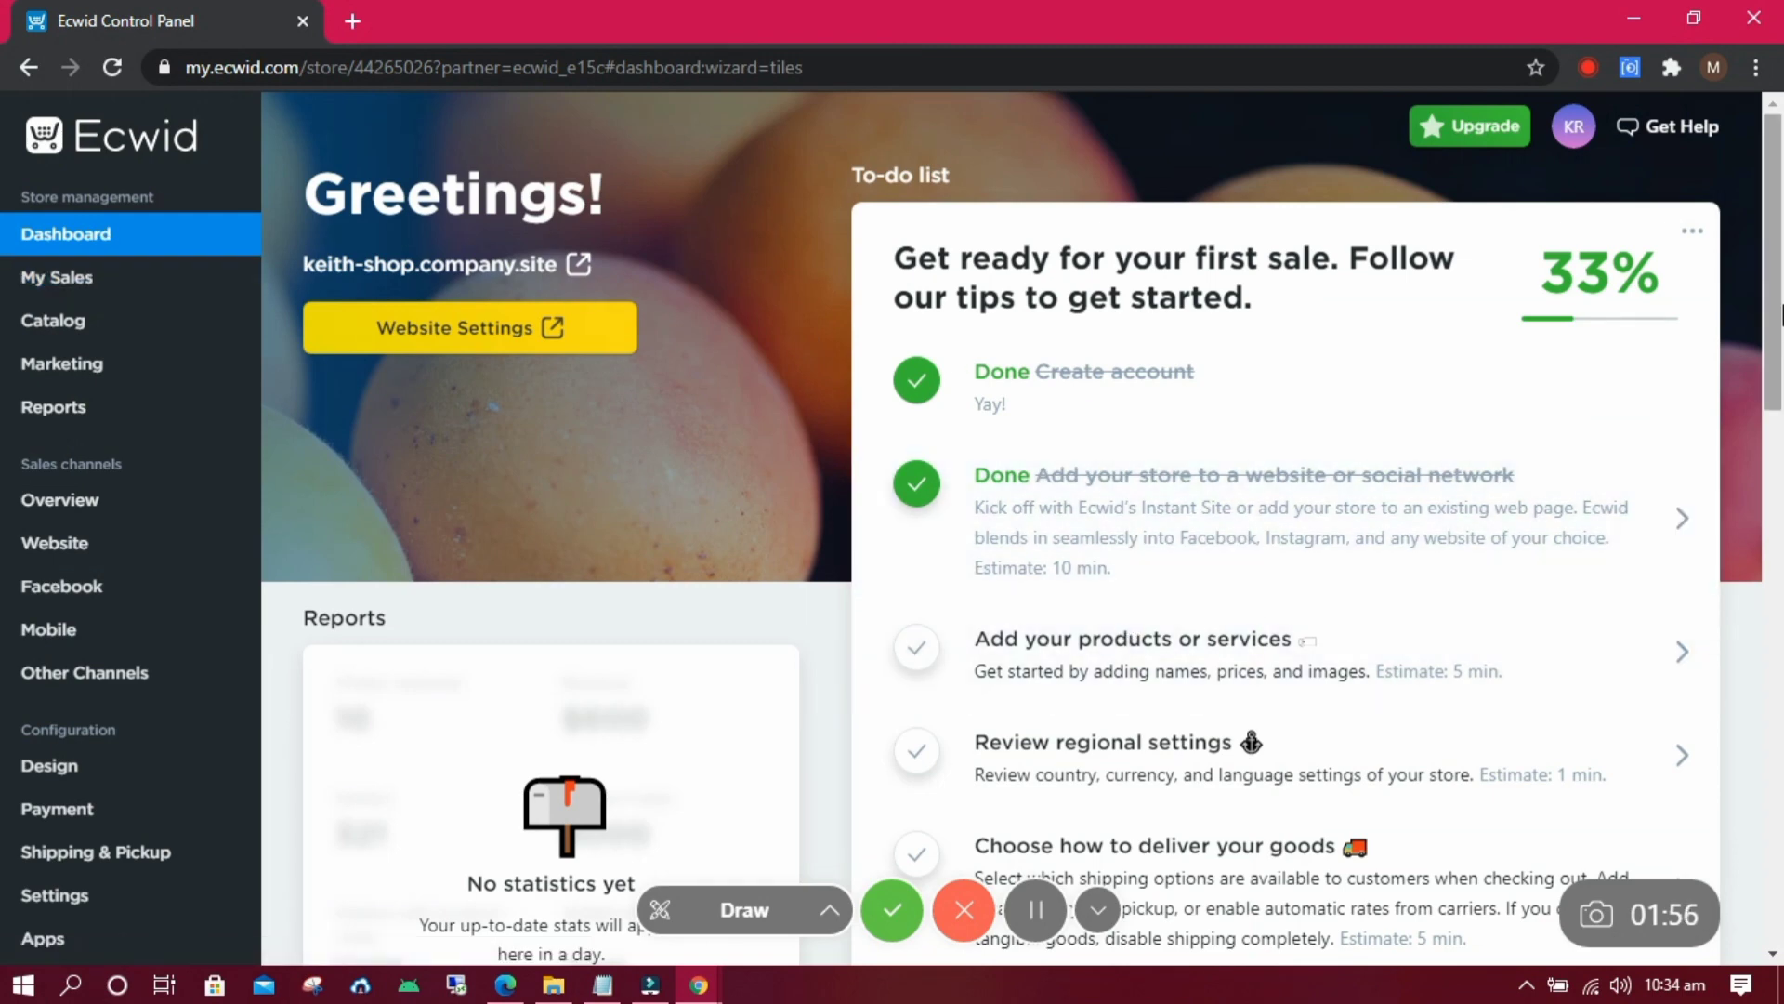
Open the regional settings review from the dashboard and fill in the company name.
scroll(1782, 326, "down", 10)
scroll(1764, 437, "up", 5)
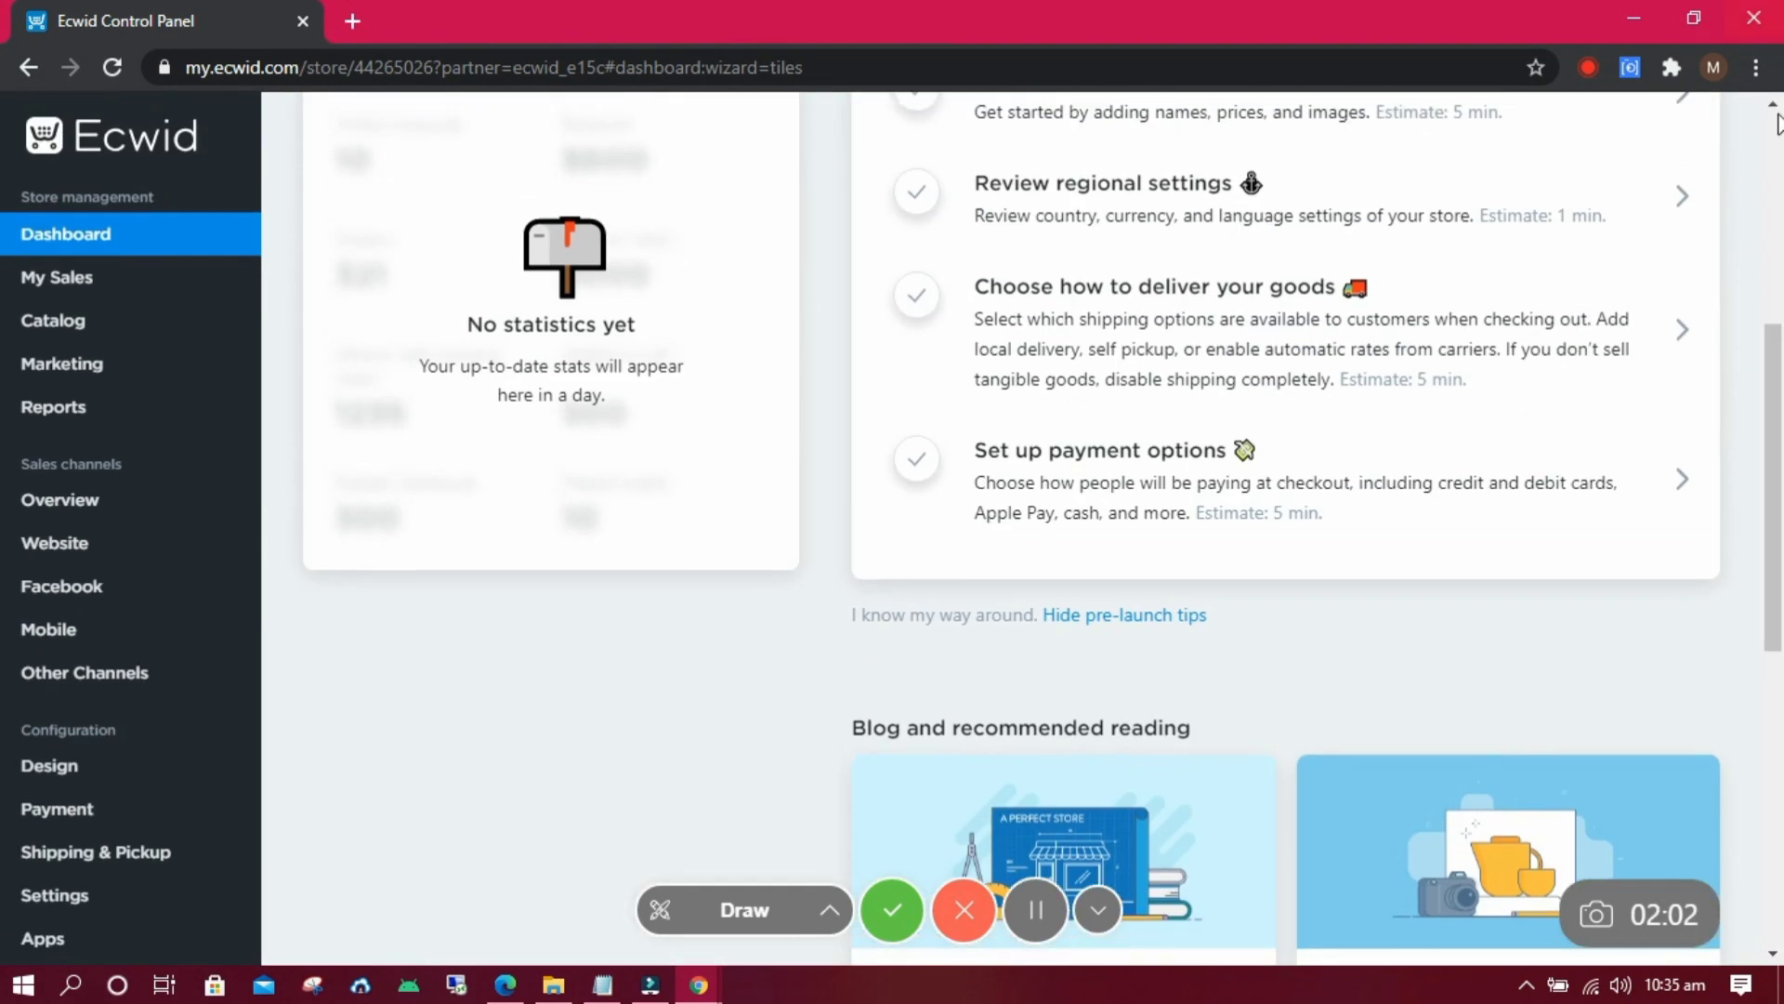
scroll(1255, 419, "up", 3)
left_click(1255, 502)
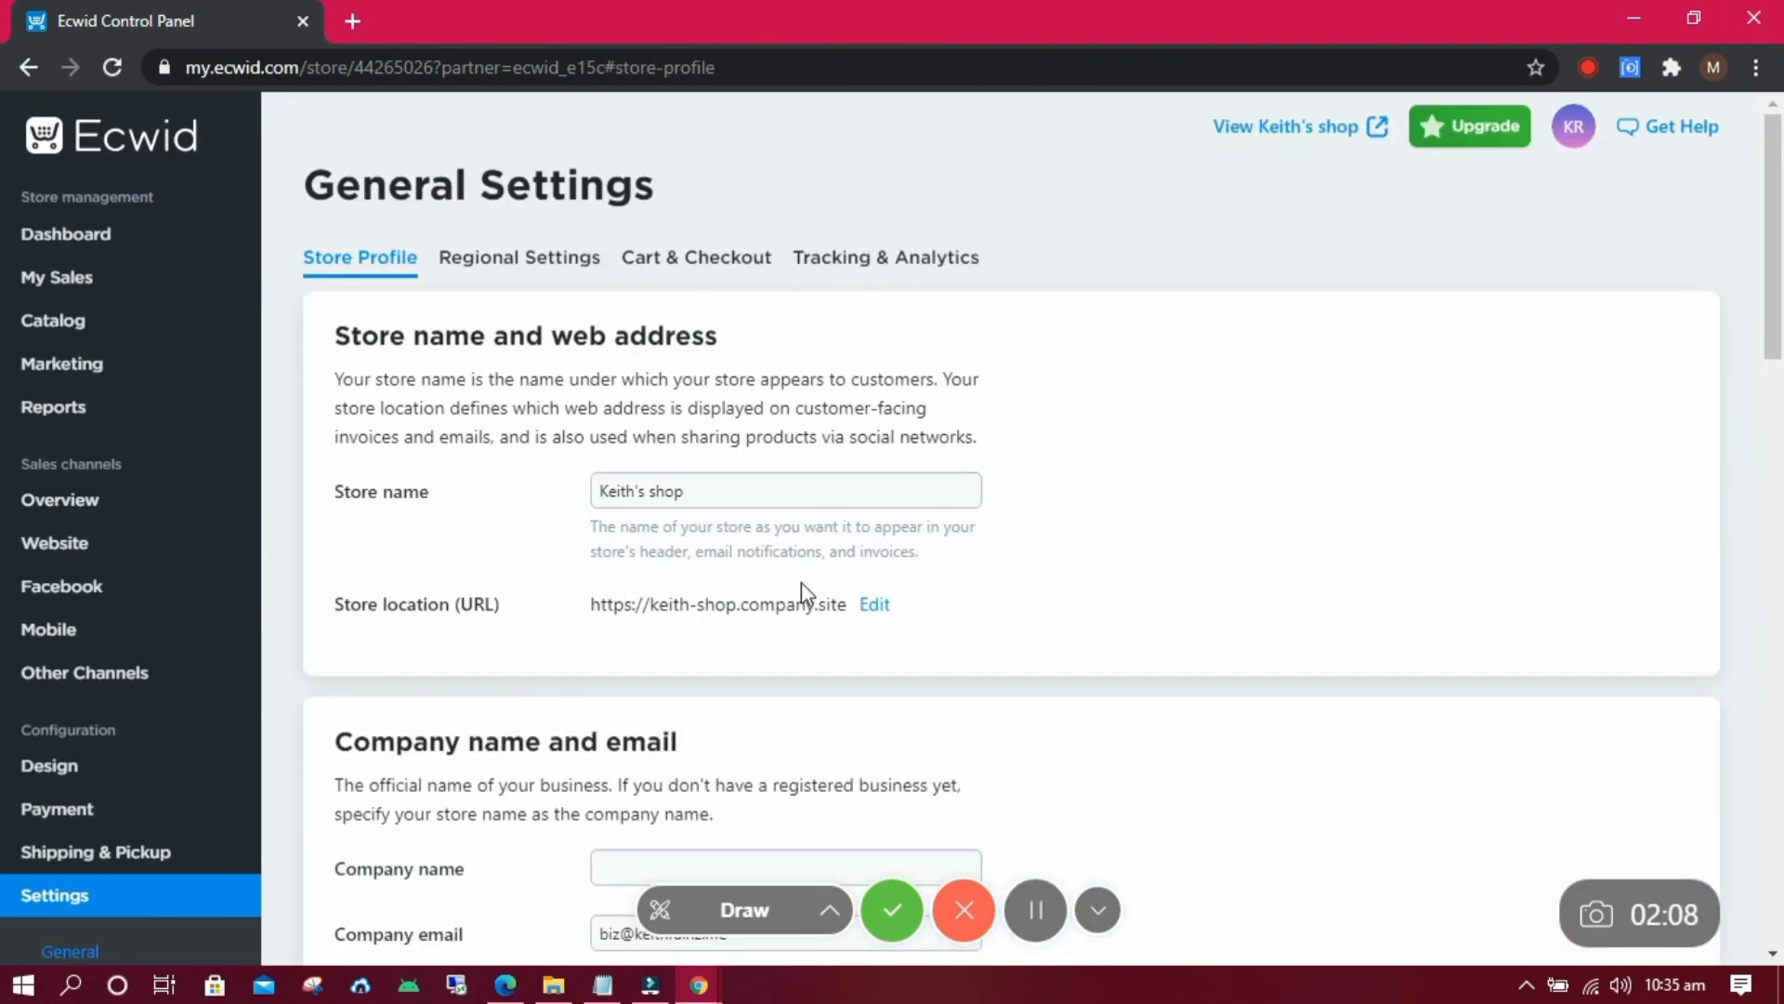
left_click_drag(830, 604, 611, 610)
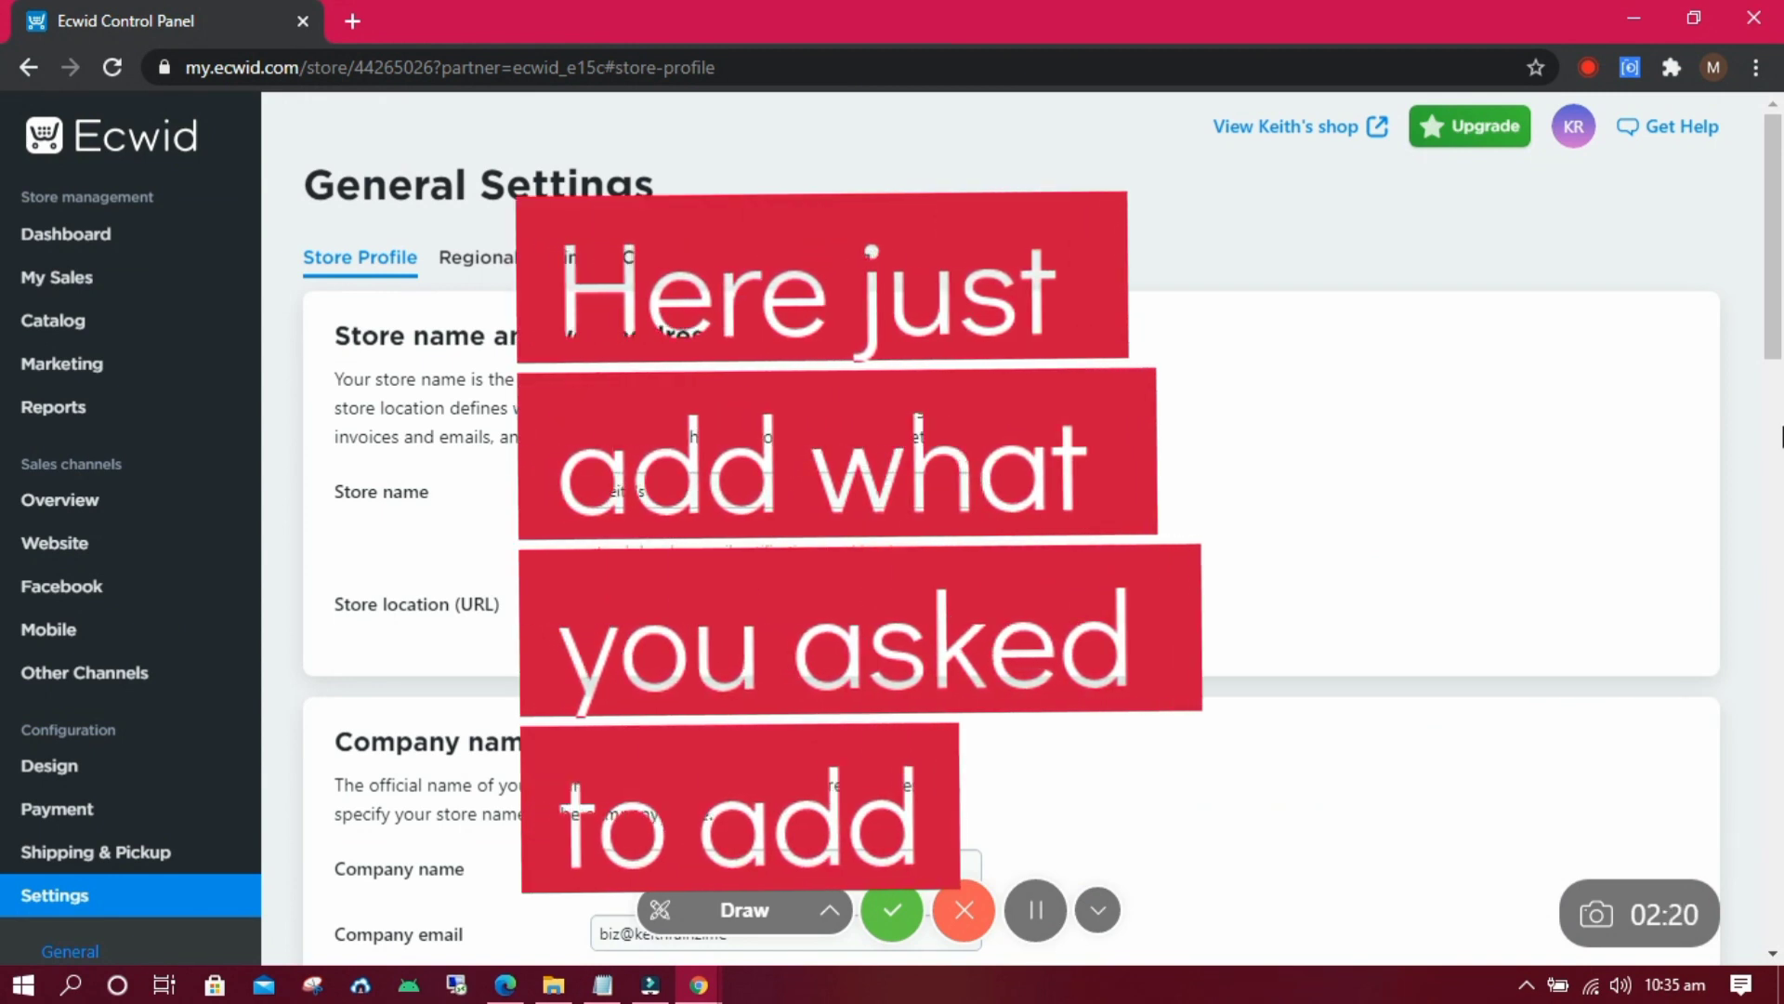
scroll(1446, 565, "down", 3)
scroll(1580, 595, "down", 4)
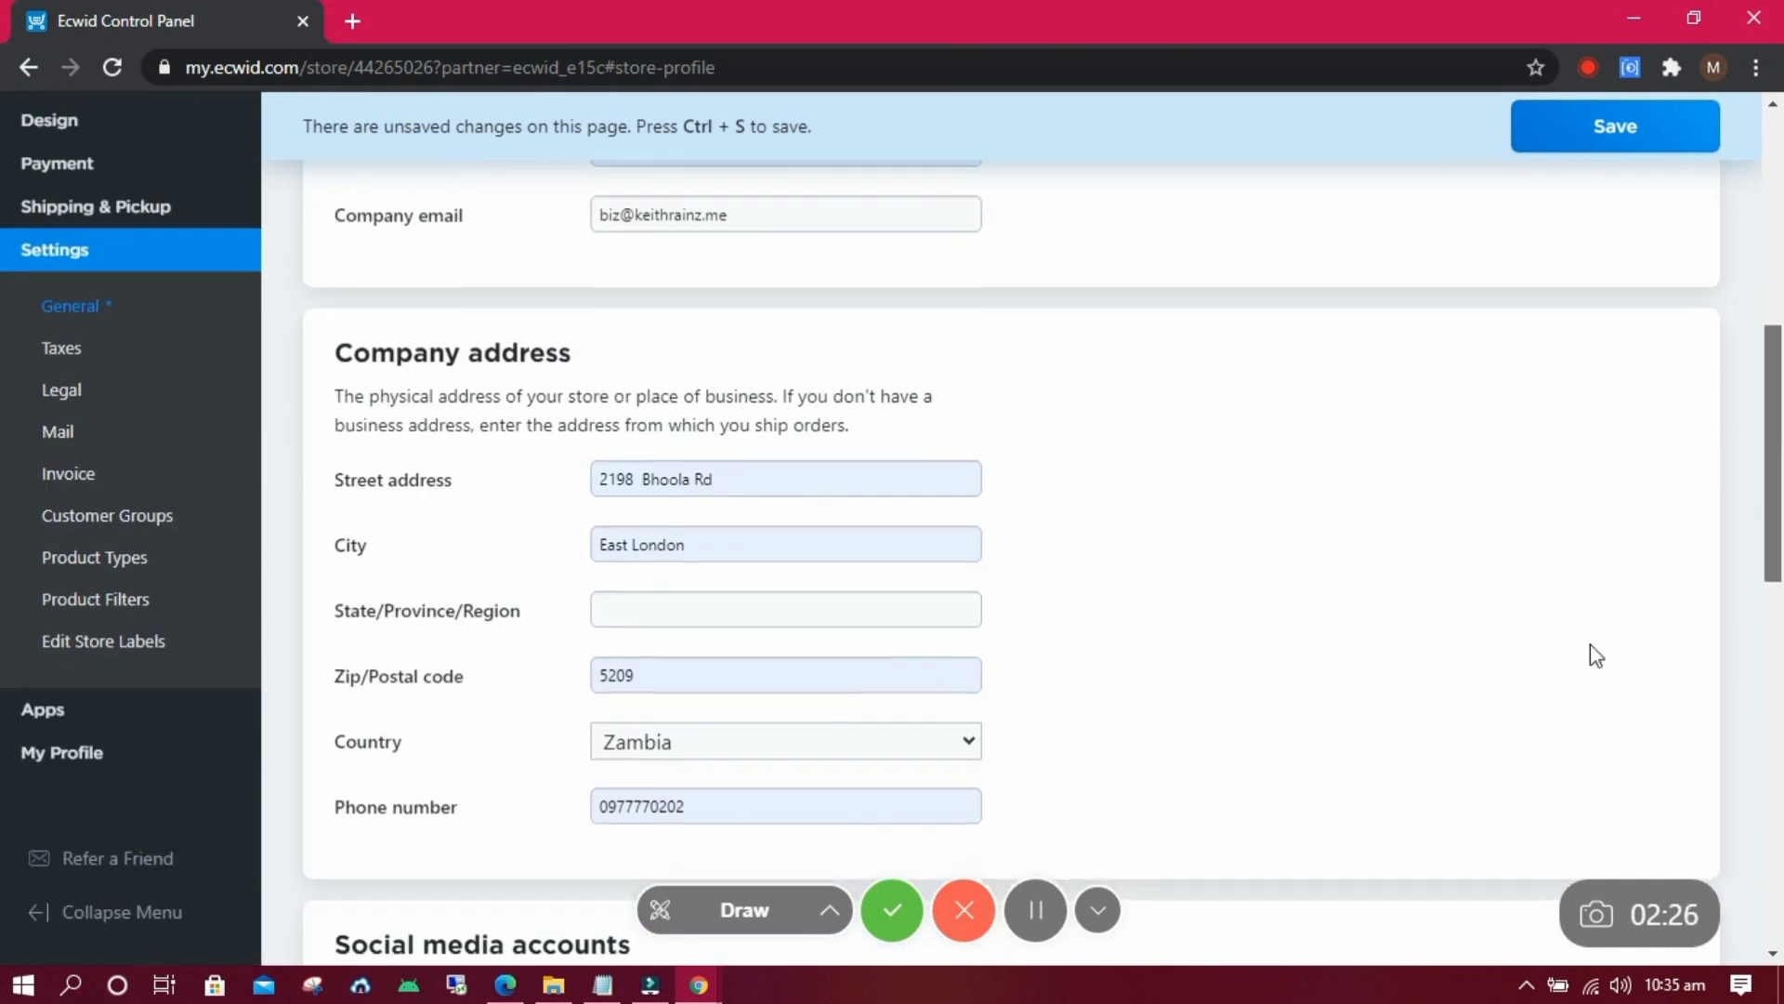
Fill the company street address from a saved entry, set the city to Lusaka, and save the profile.
left_click(510, 480)
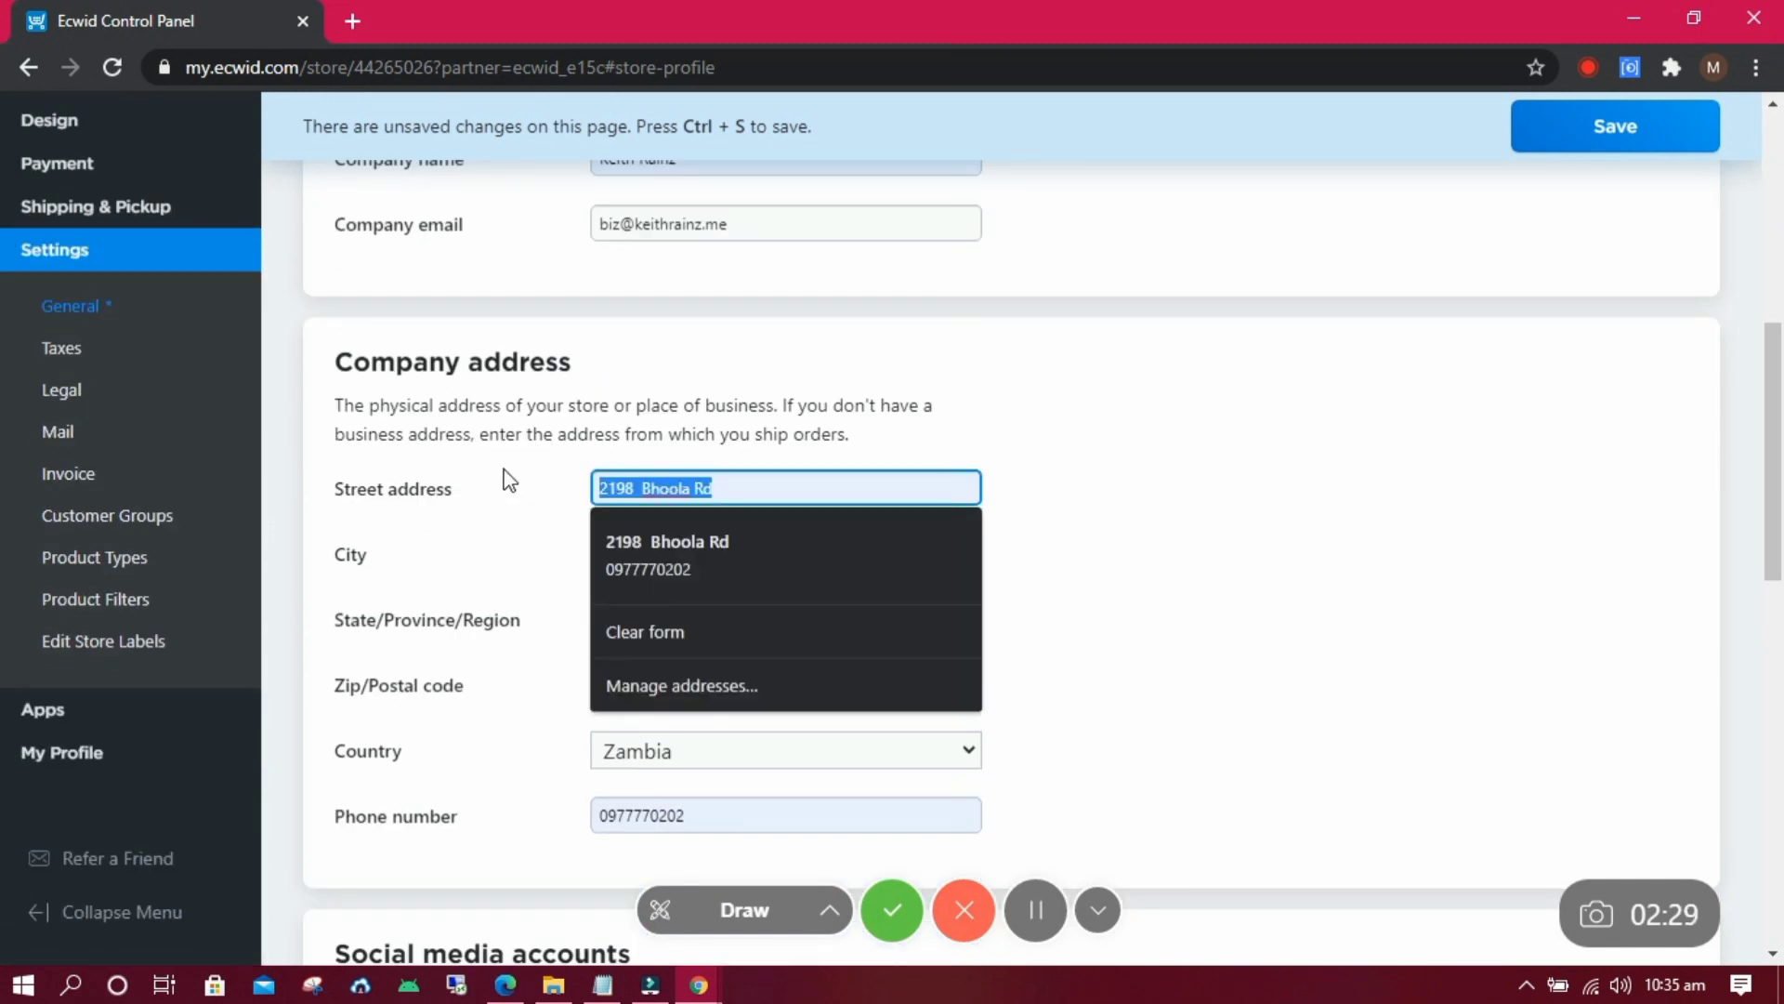
left_click(668, 554)
scroll(929, 558, "down", 3)
scroll(930, 558, "up", 1)
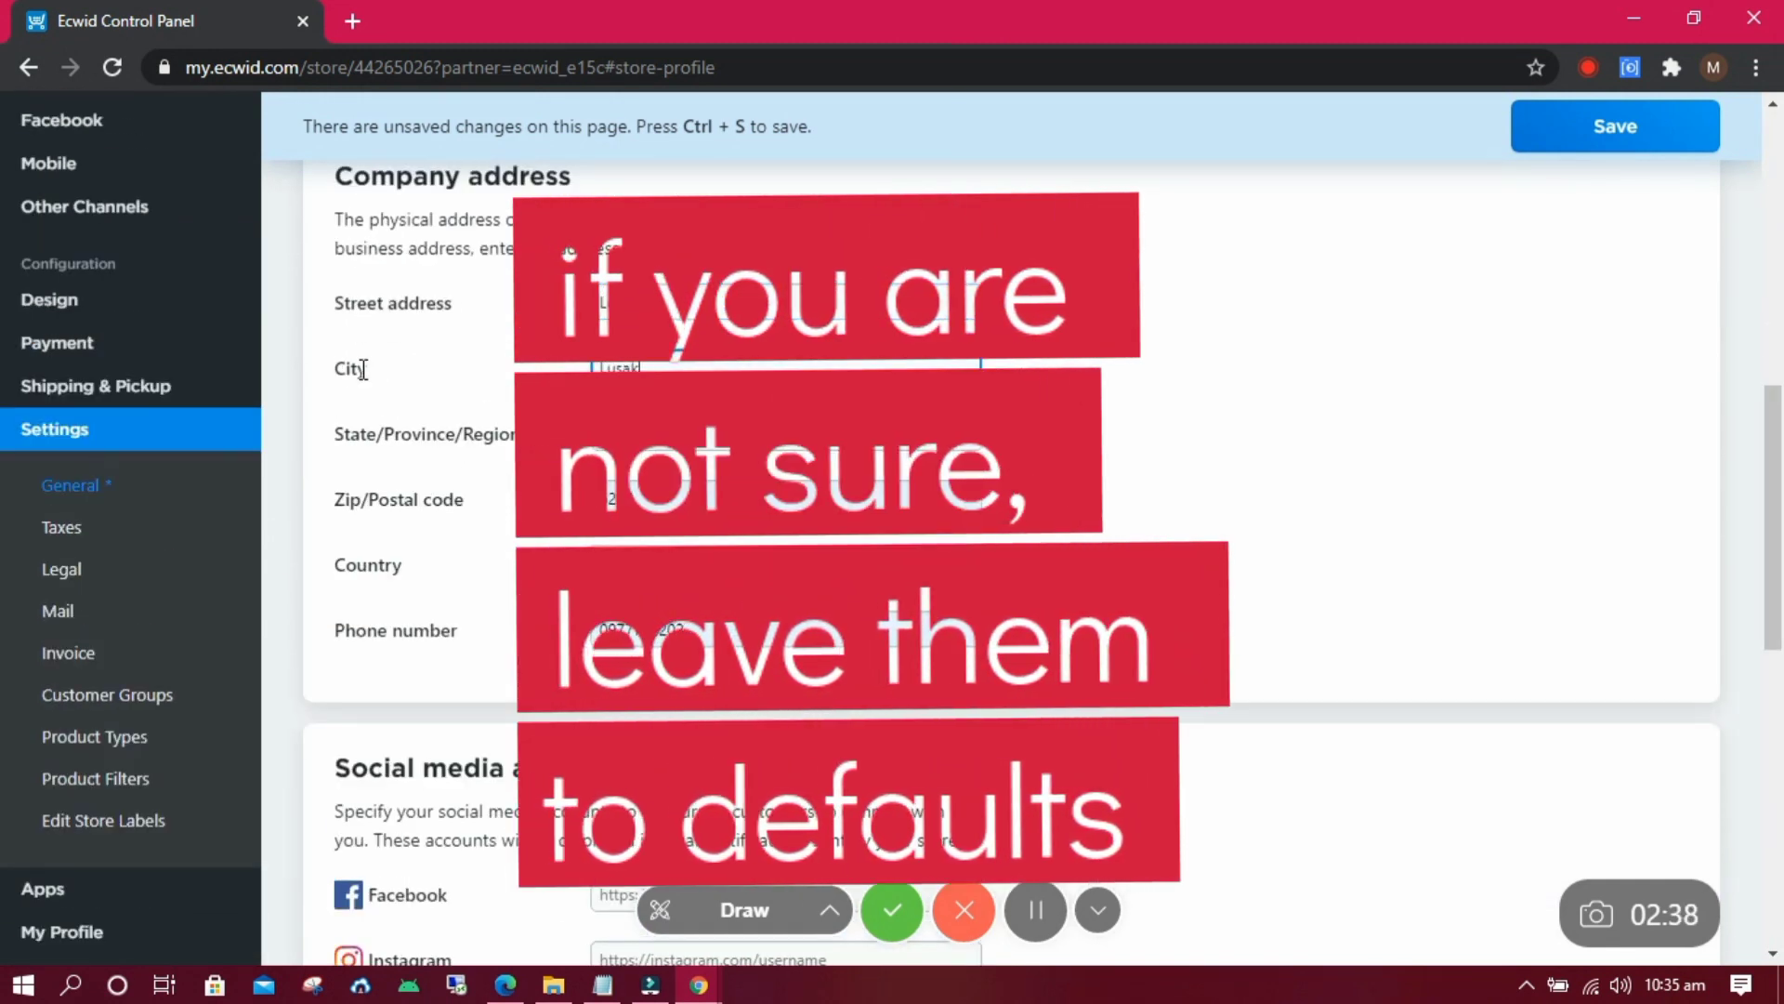
left_click(591, 451)
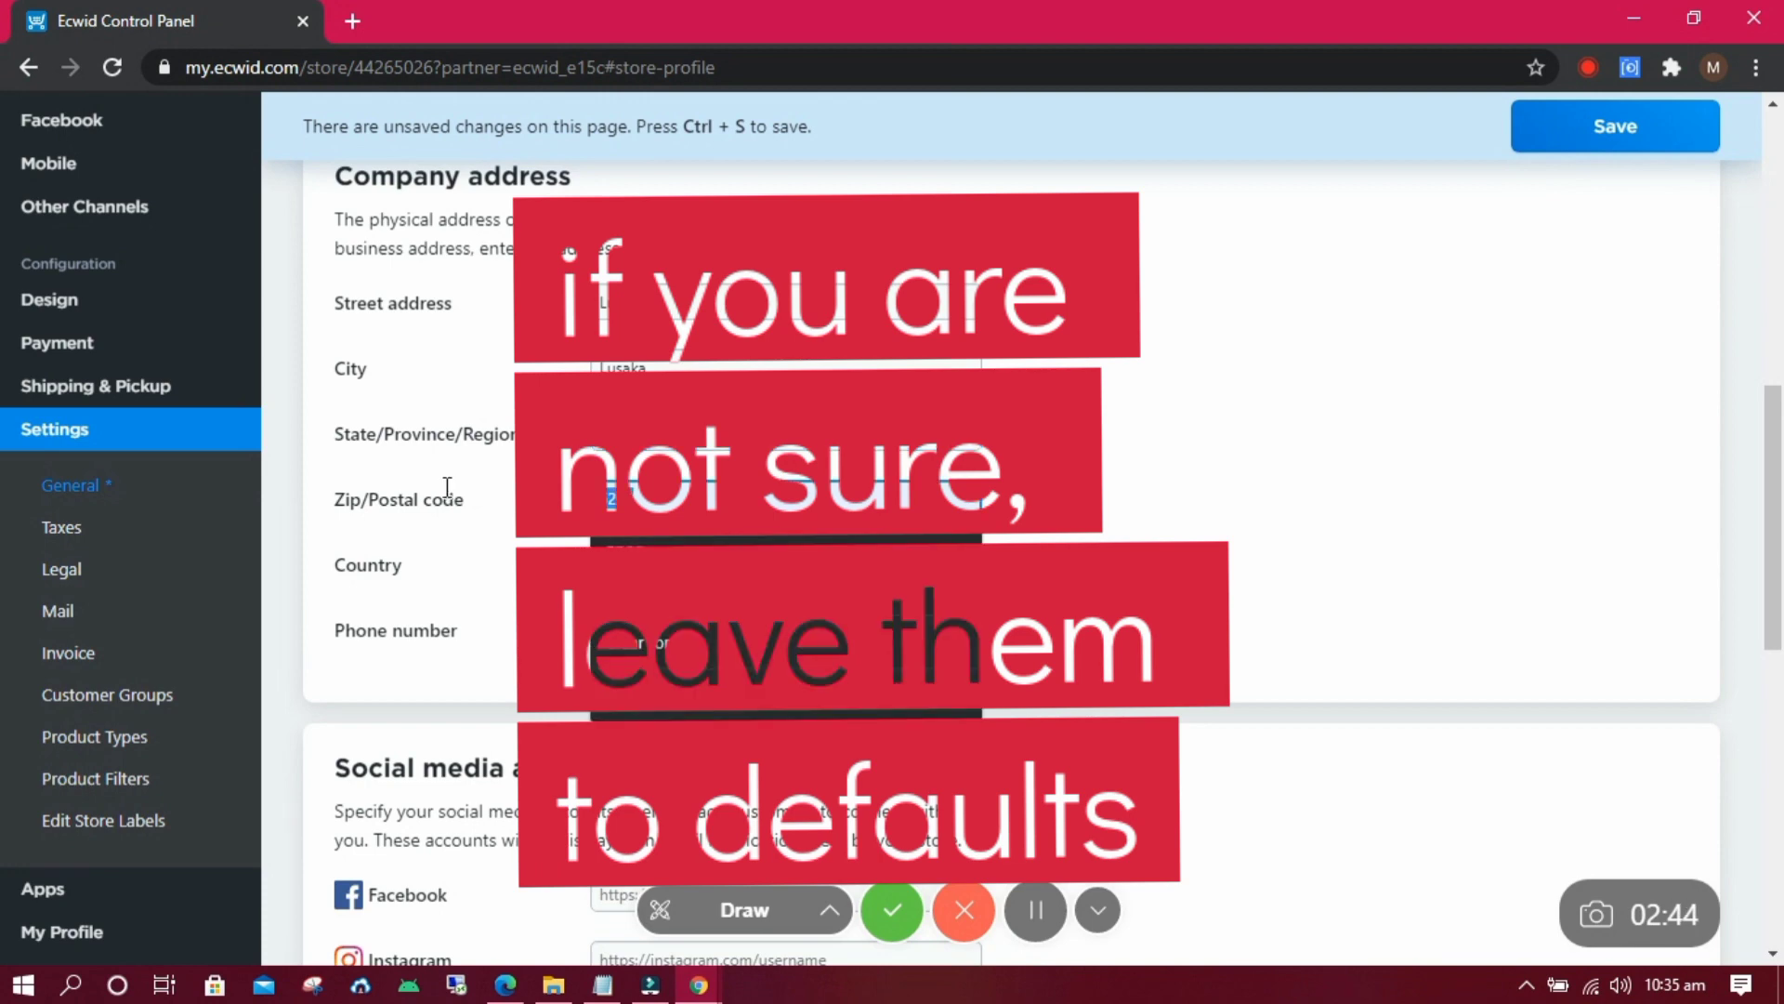
scroll(447, 487, "down", 5)
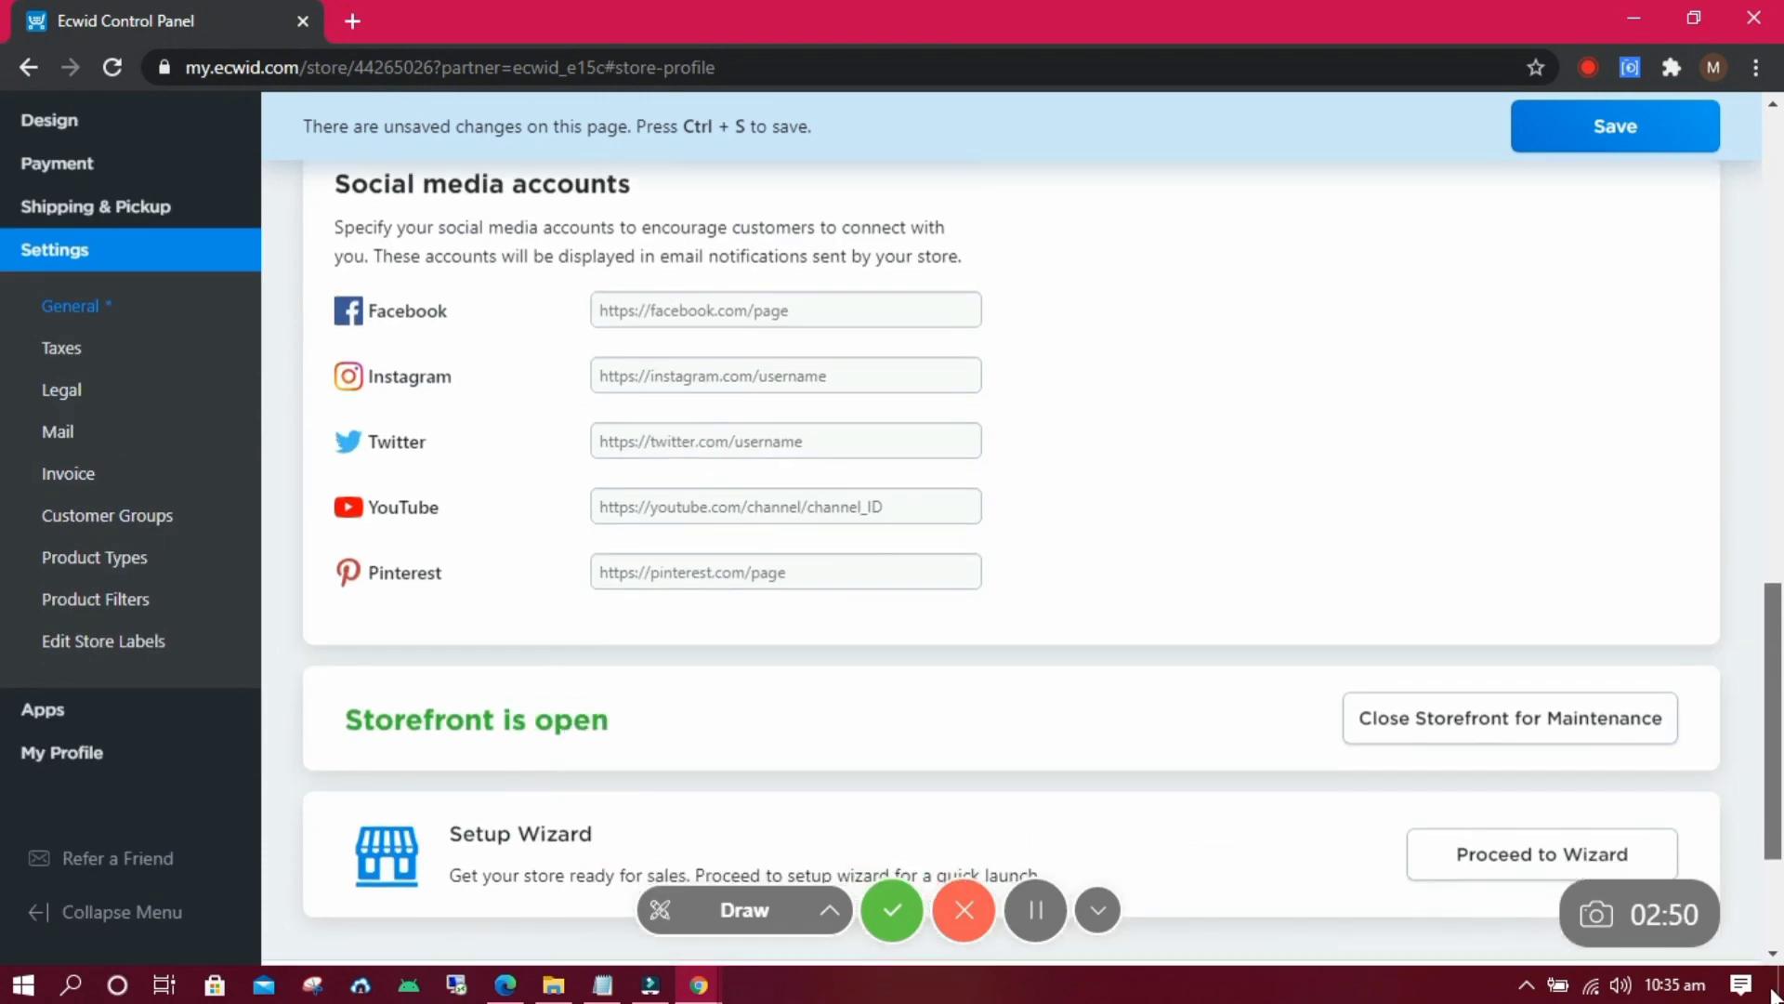
scroll(1775, 264, "up", 8)
scroll(1747, 251, "up", 4)
left_click(1622, 148)
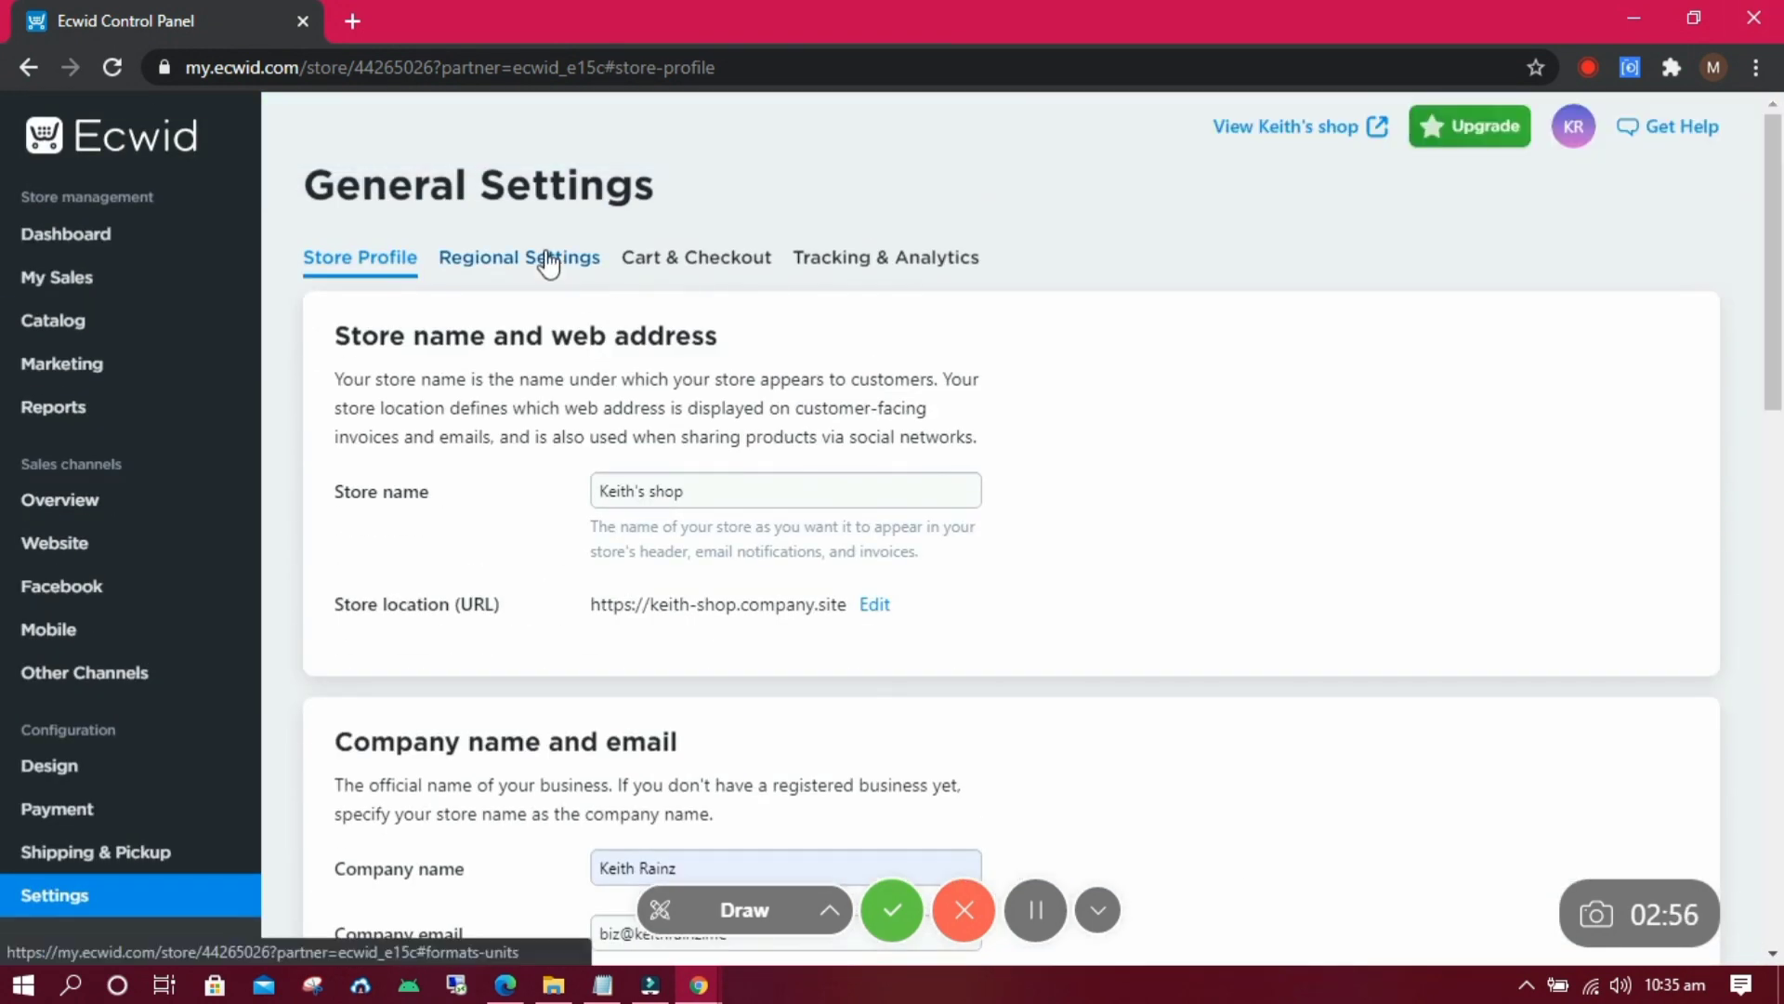
left_click(542, 260)
scroll(629, 341, "down", 5)
scroll(645, 241, "up", 4)
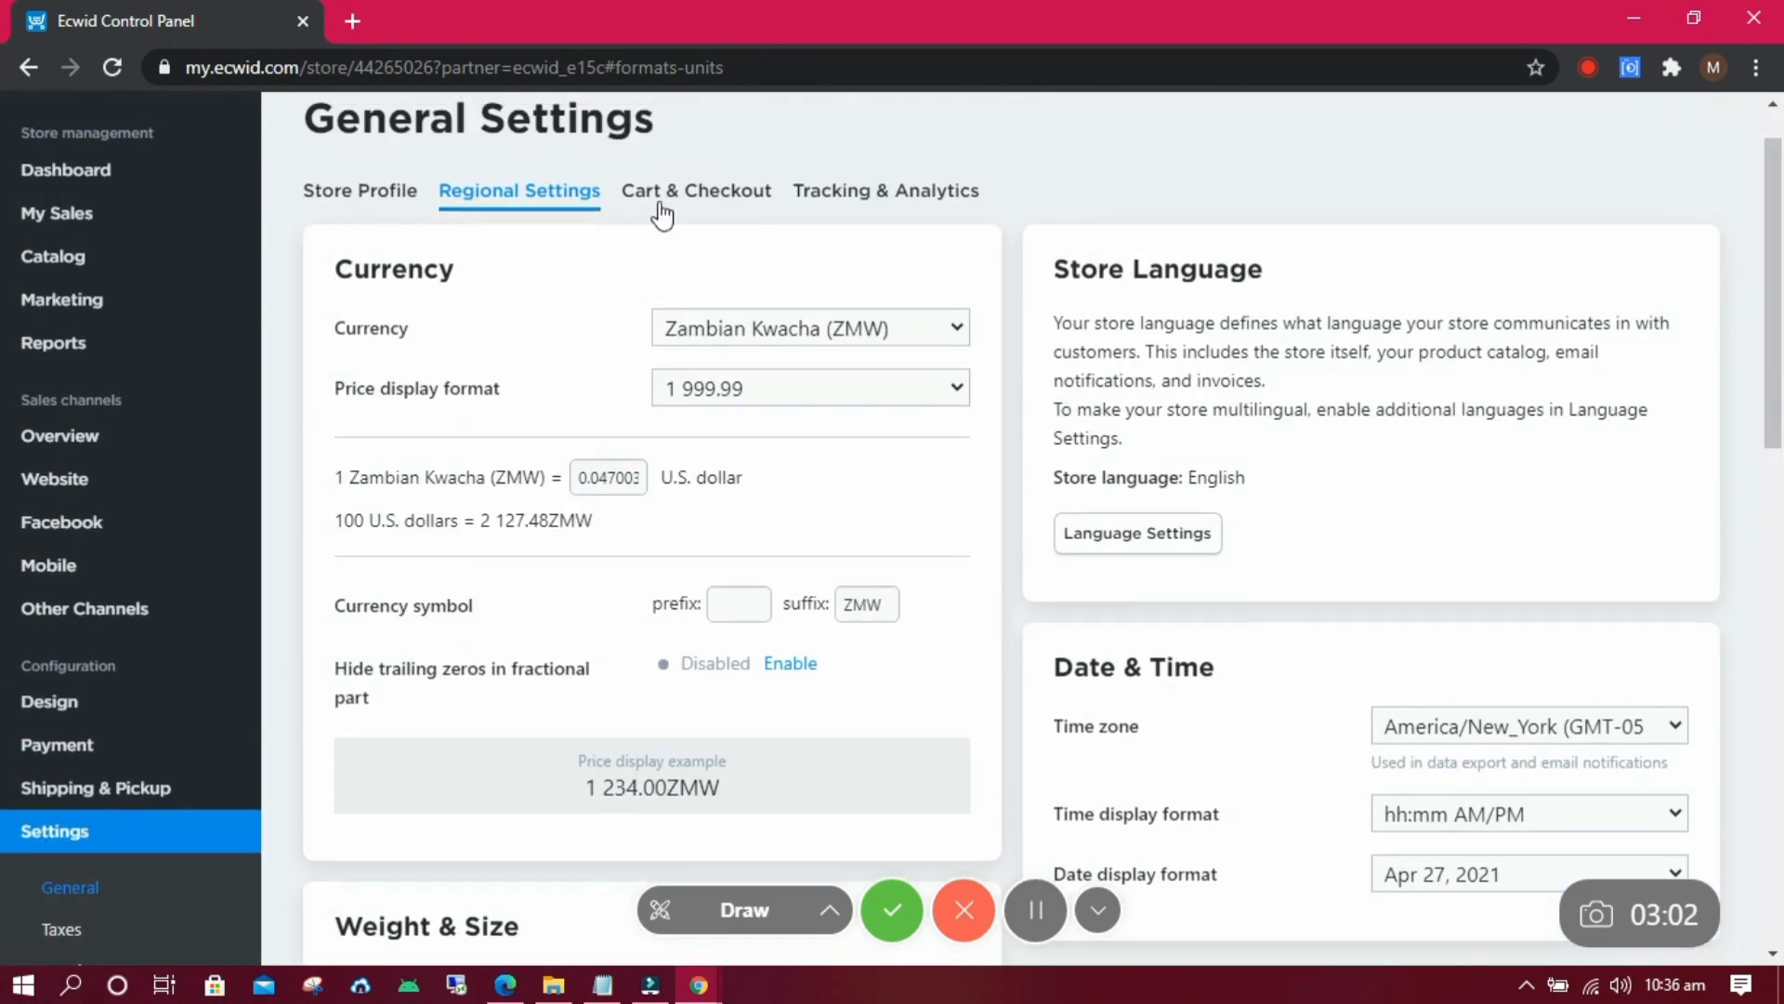
left_click(664, 193)
mouse_move(1775, 186)
left_mouse_down()
mouse_move(1775, 483)
mouse_move(1777, 221)
left_mouse_up()
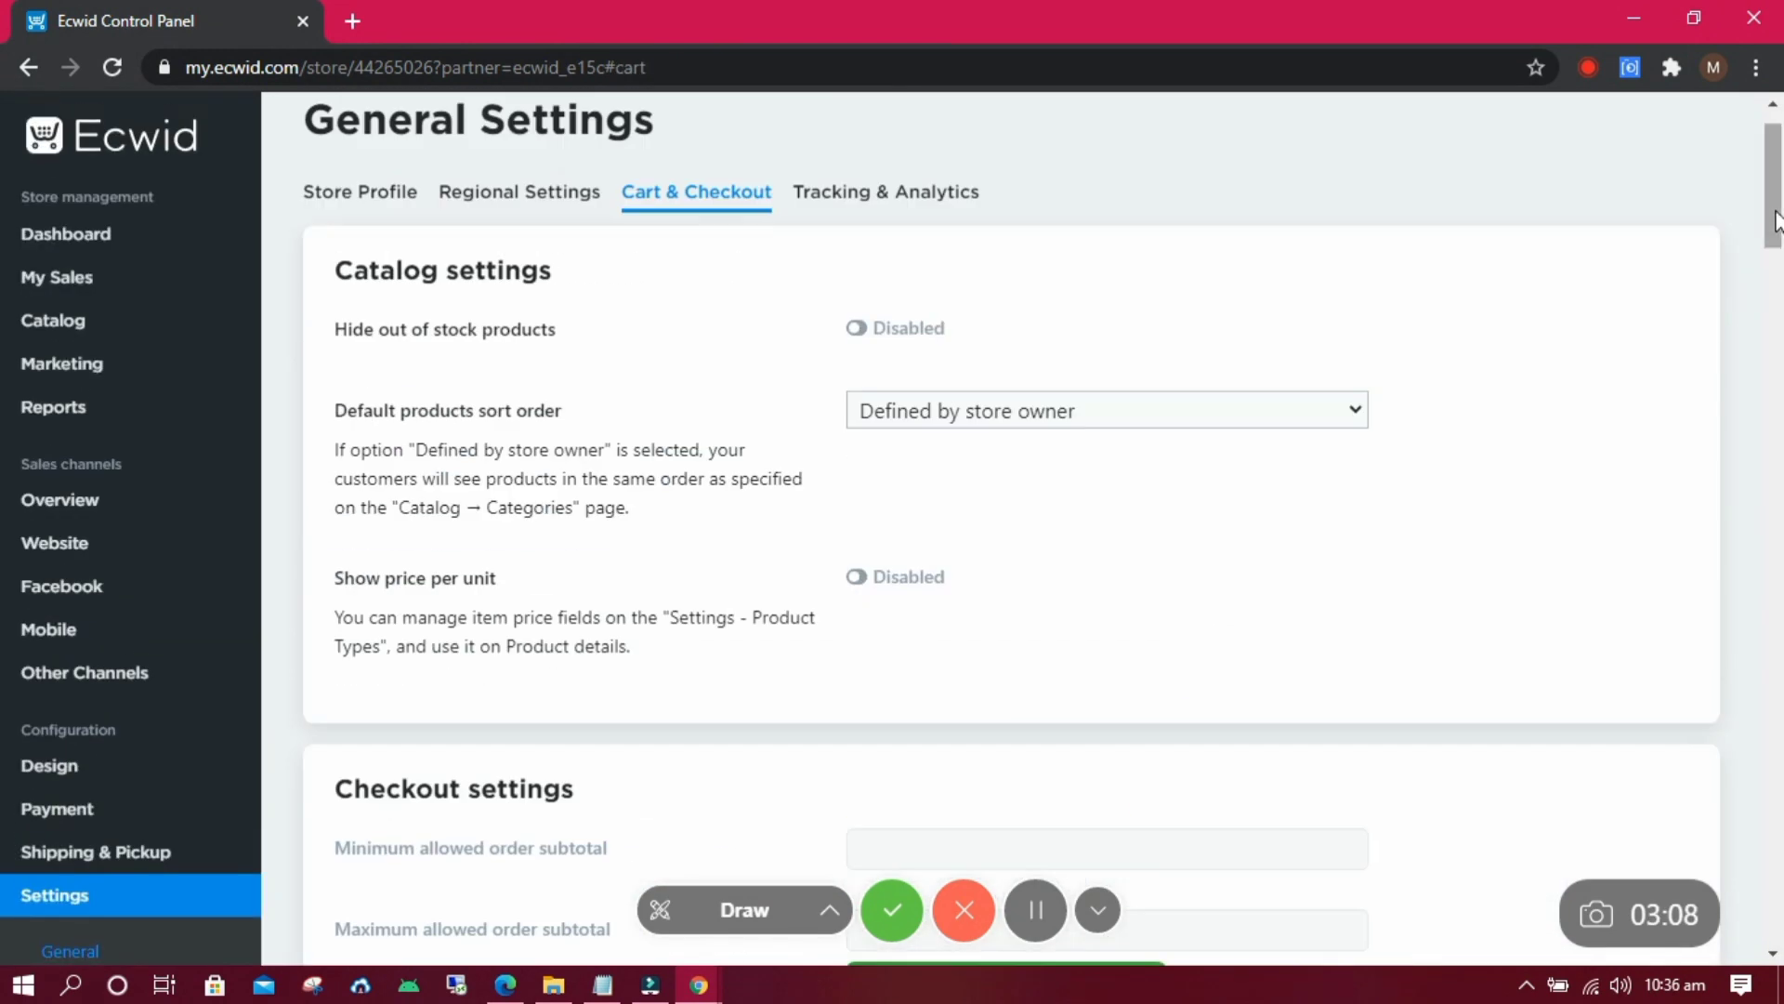
left_click(886, 212)
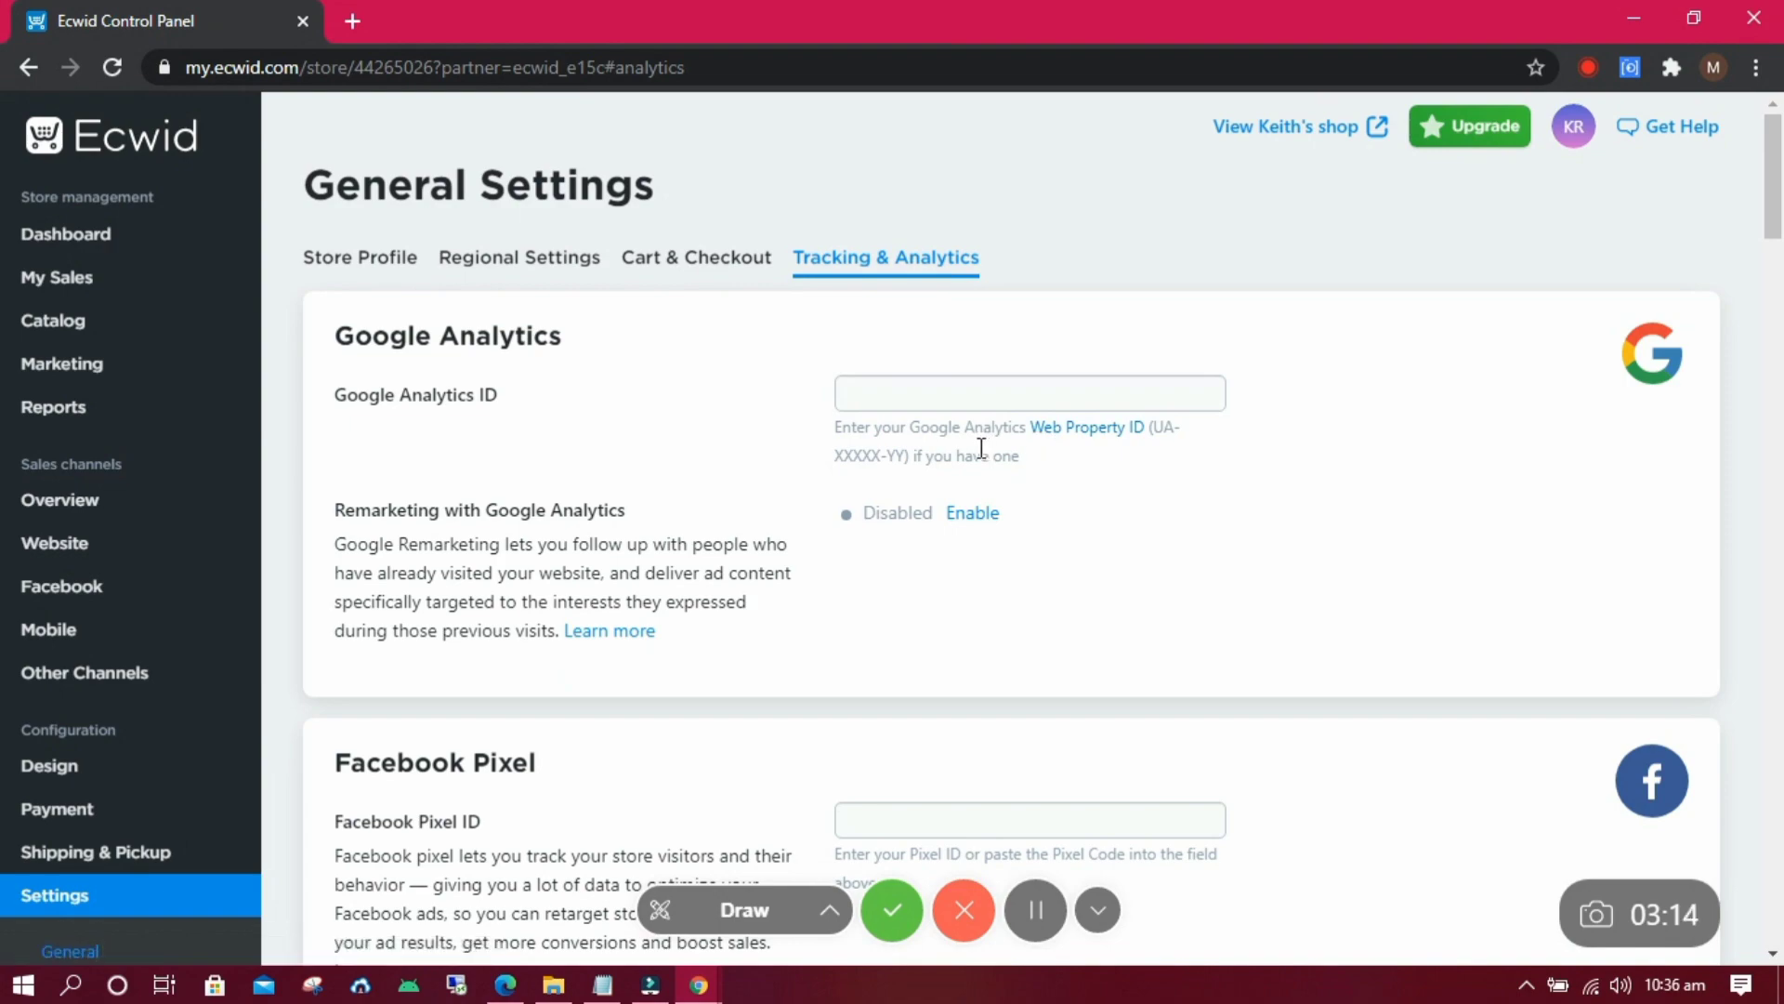
scroll(1778, 332, "down", 3)
scroll(1778, 332, "down", 12)
scroll(1779, 279, "up", 12)
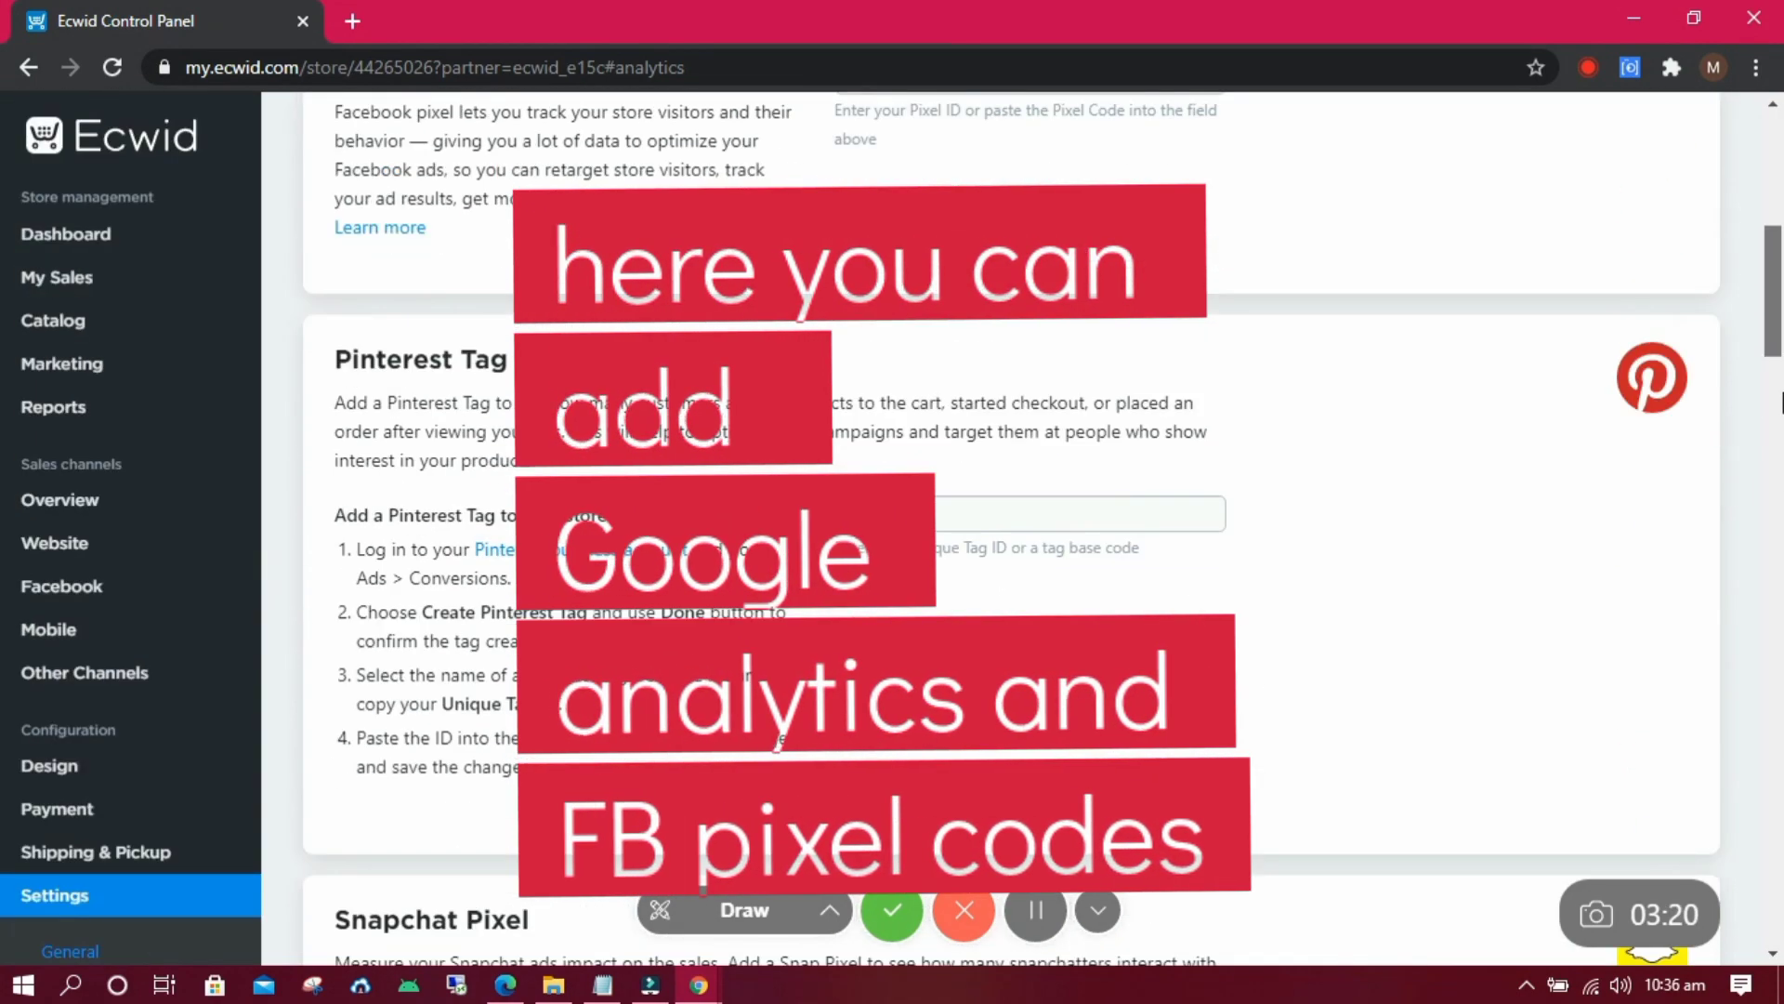
scroll(1780, 262, "up", 5)
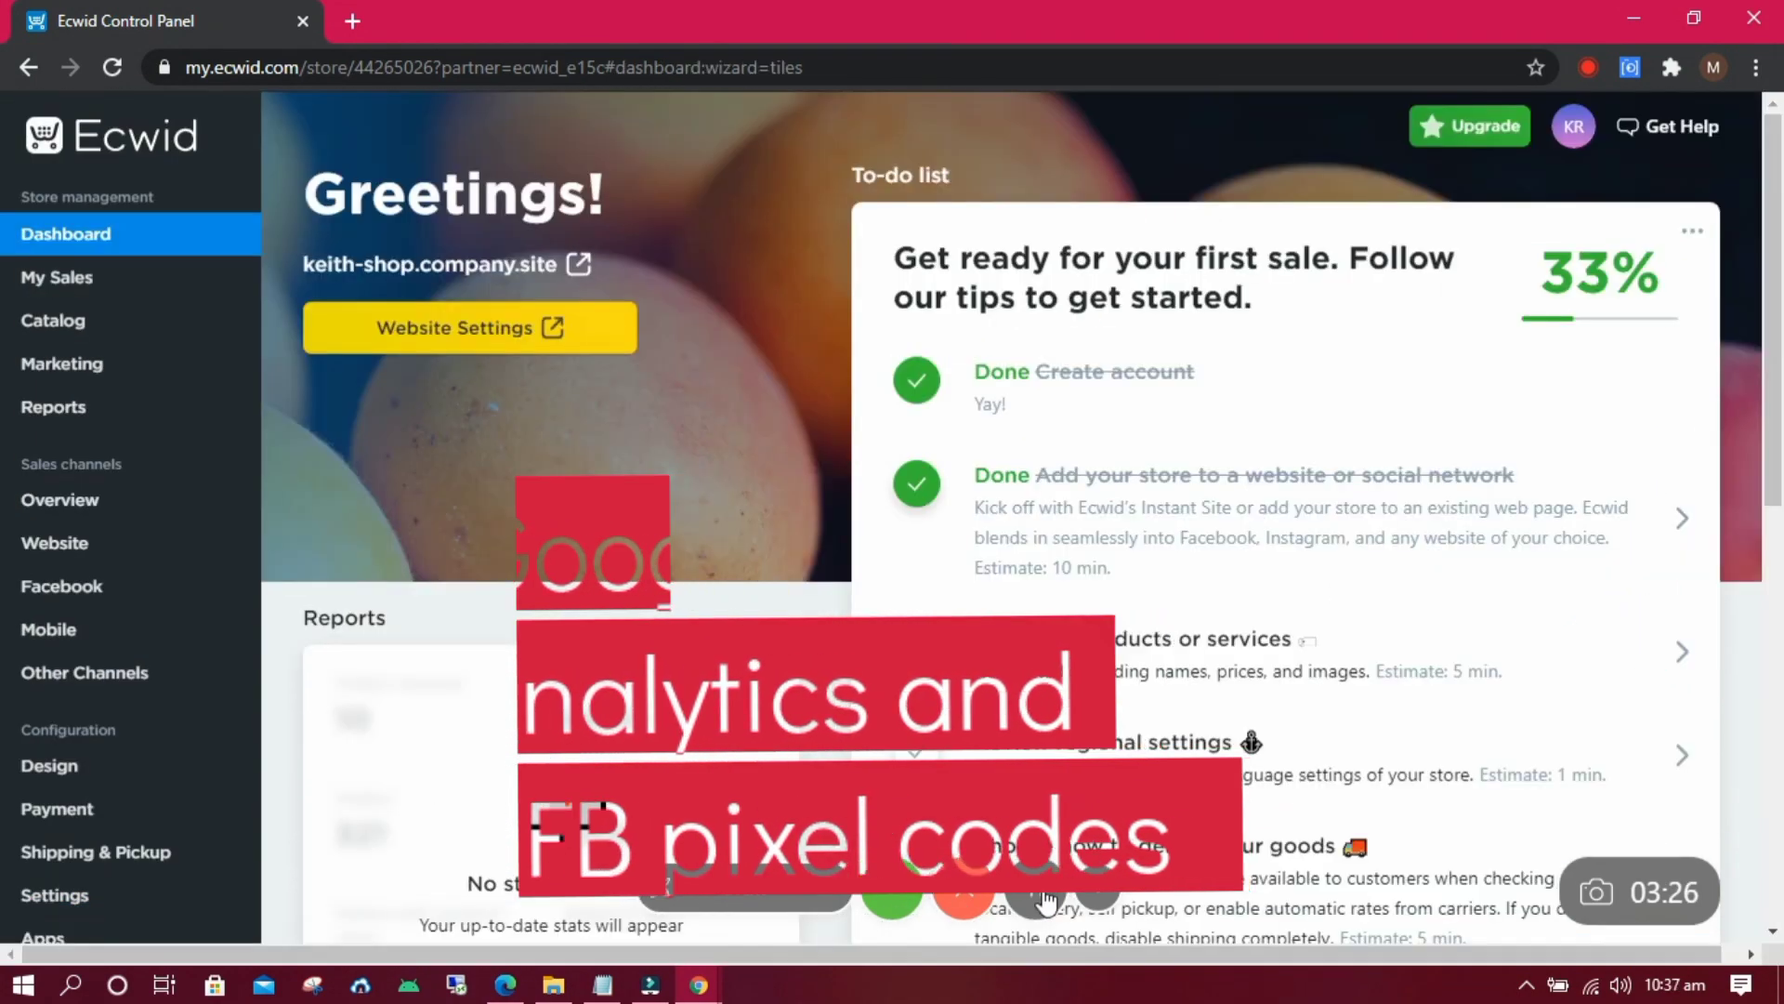
Open the Instant Site editor for keith-shop.company.site in a new tab and scroll the preview.
left_click(555, 328)
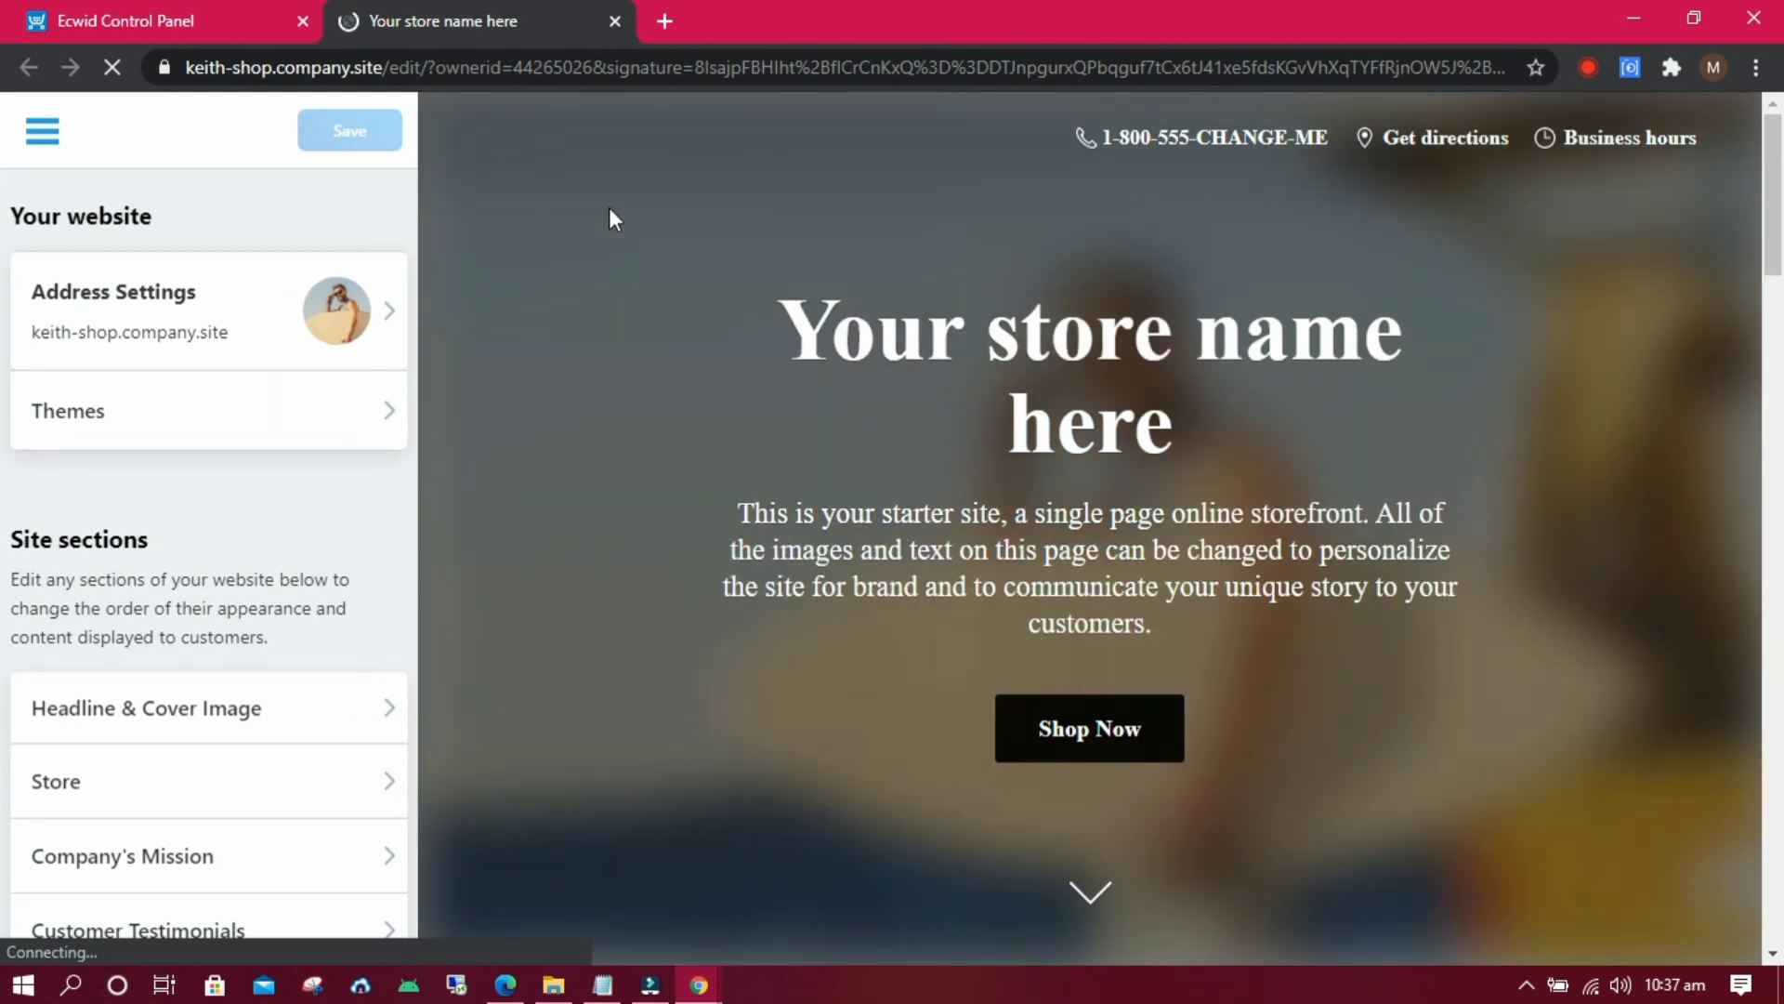
mouse_move(1782, 195)
left_mouse_down()
mouse_move(1780, 748)
mouse_move(1782, 112)
left_mouse_up()
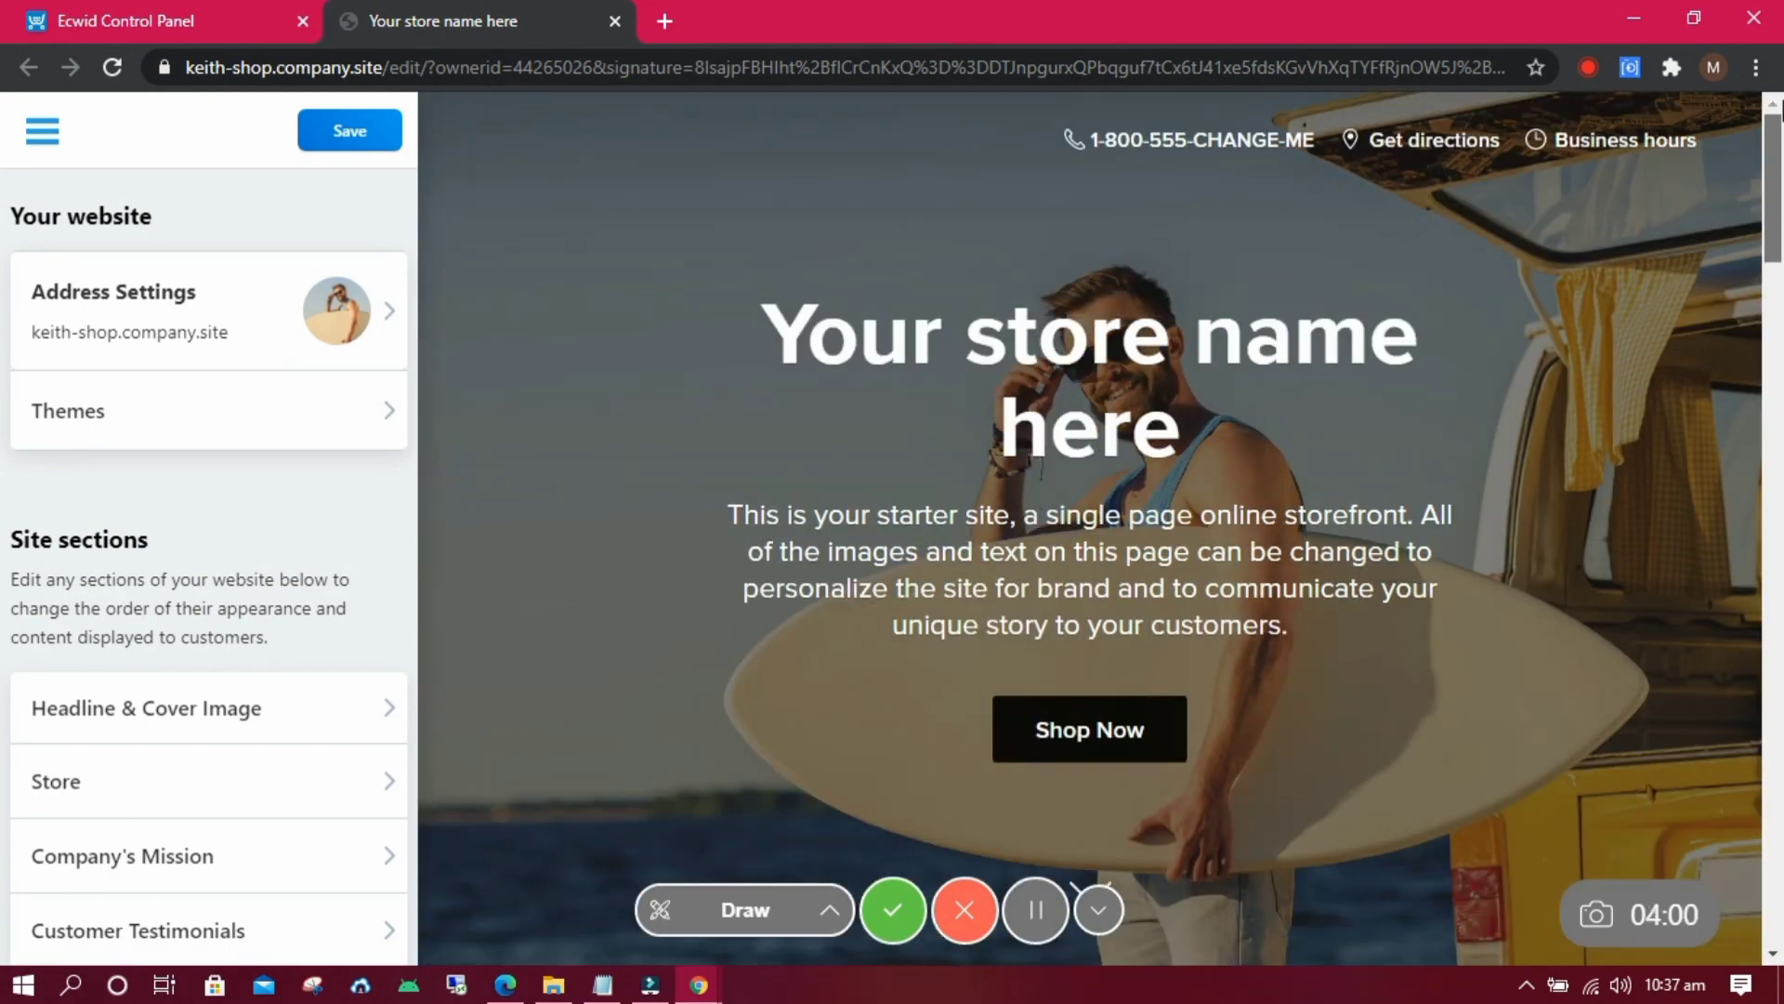
Replace the cover description with 'welcome to my online store, free shipping on all products now'.
left_click(369, 714)
triple_click(258, 624)
type("welcome to my online store, fr")
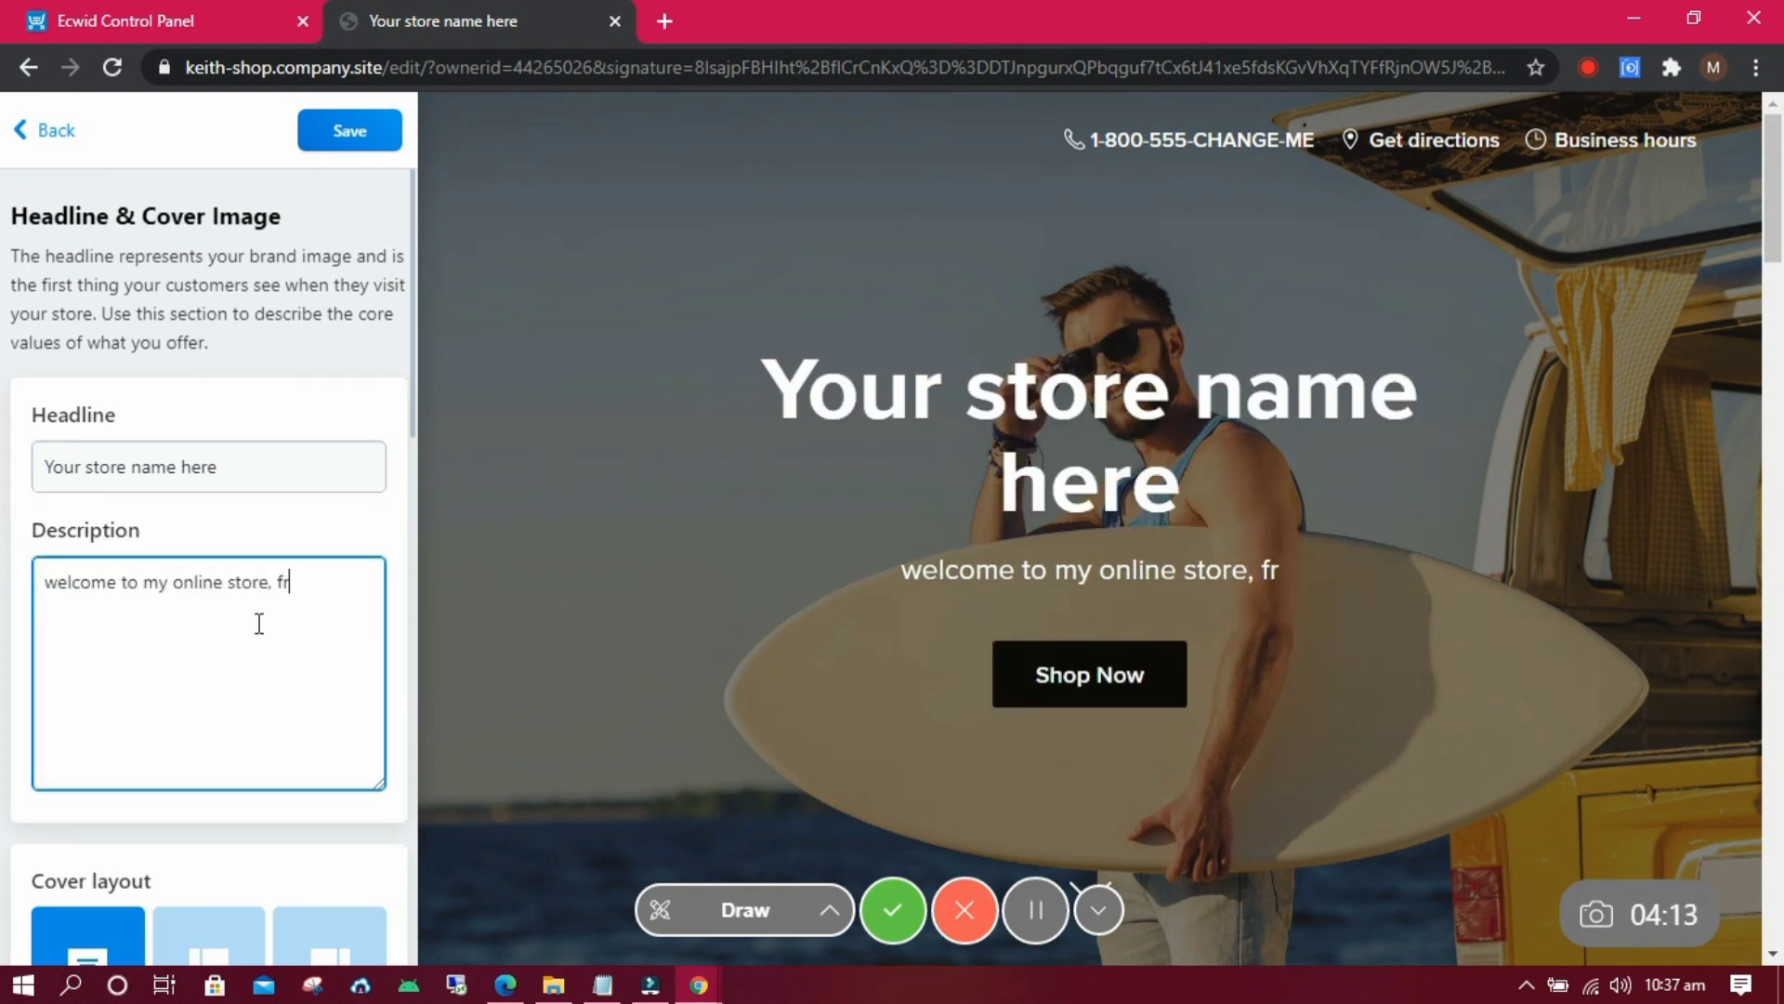
type("ee shipping on all produ")
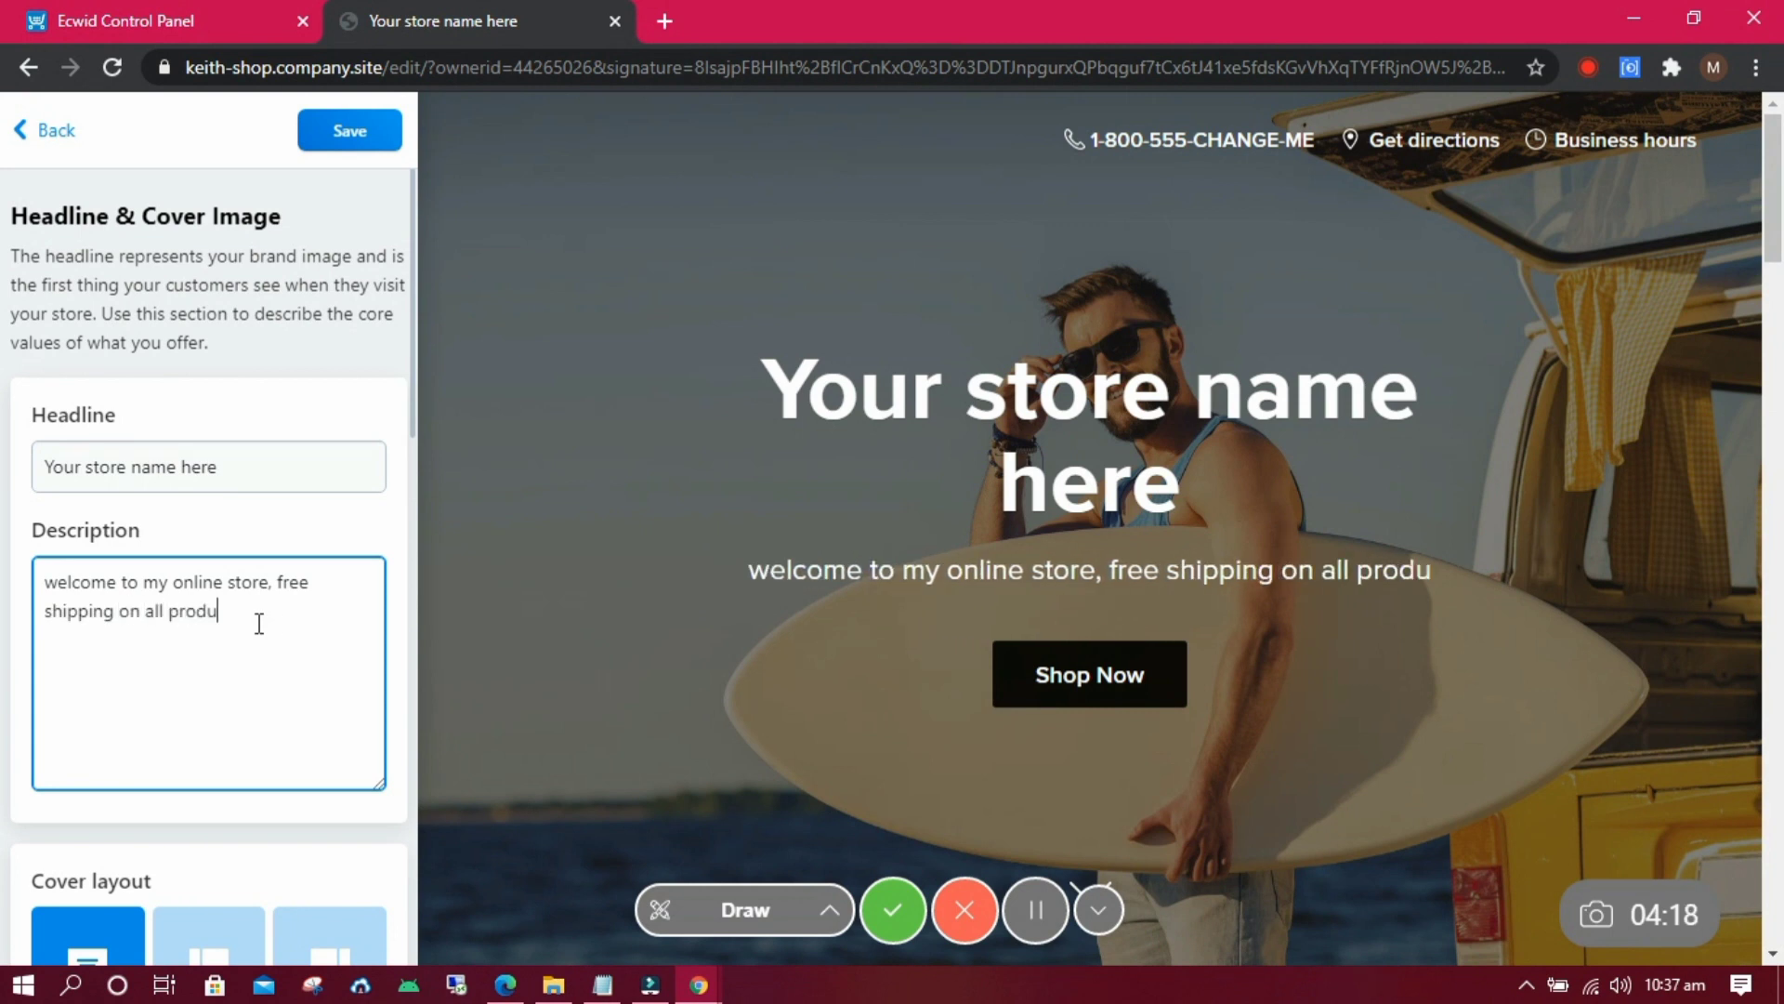
type("cts now....")
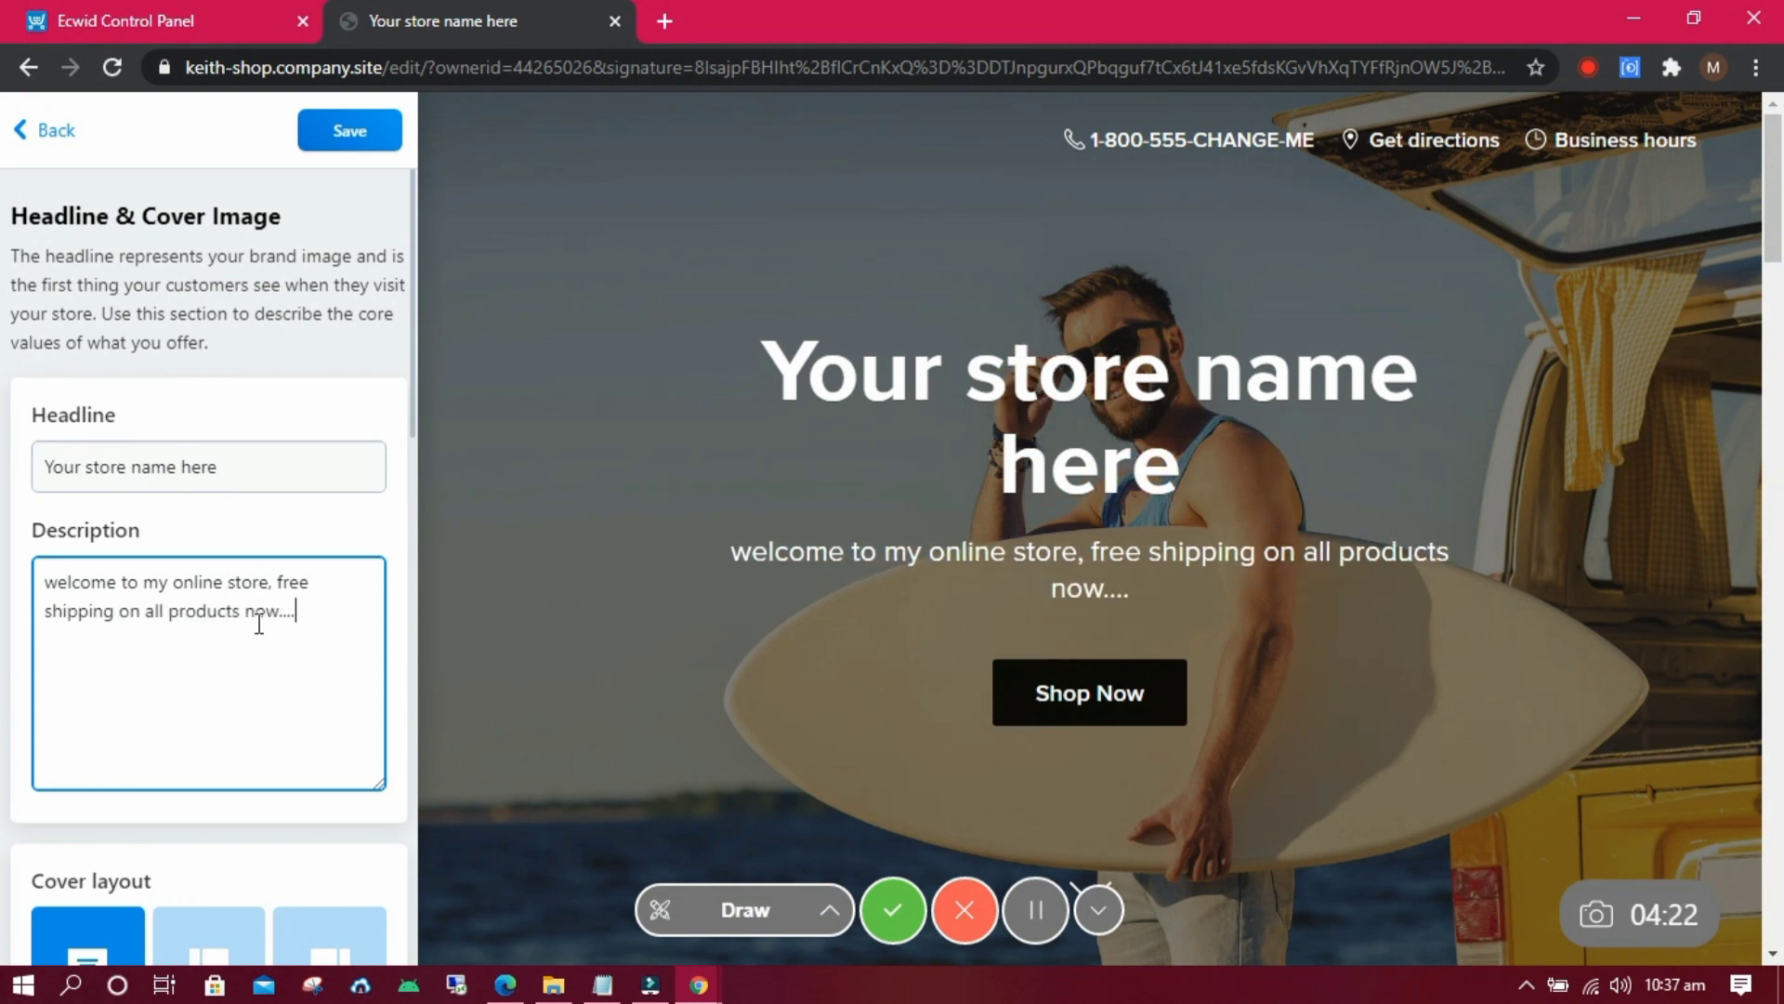
Look over the headline typography settings, return to the section list, and save the website.
scroll(356, 386, "down", 10)
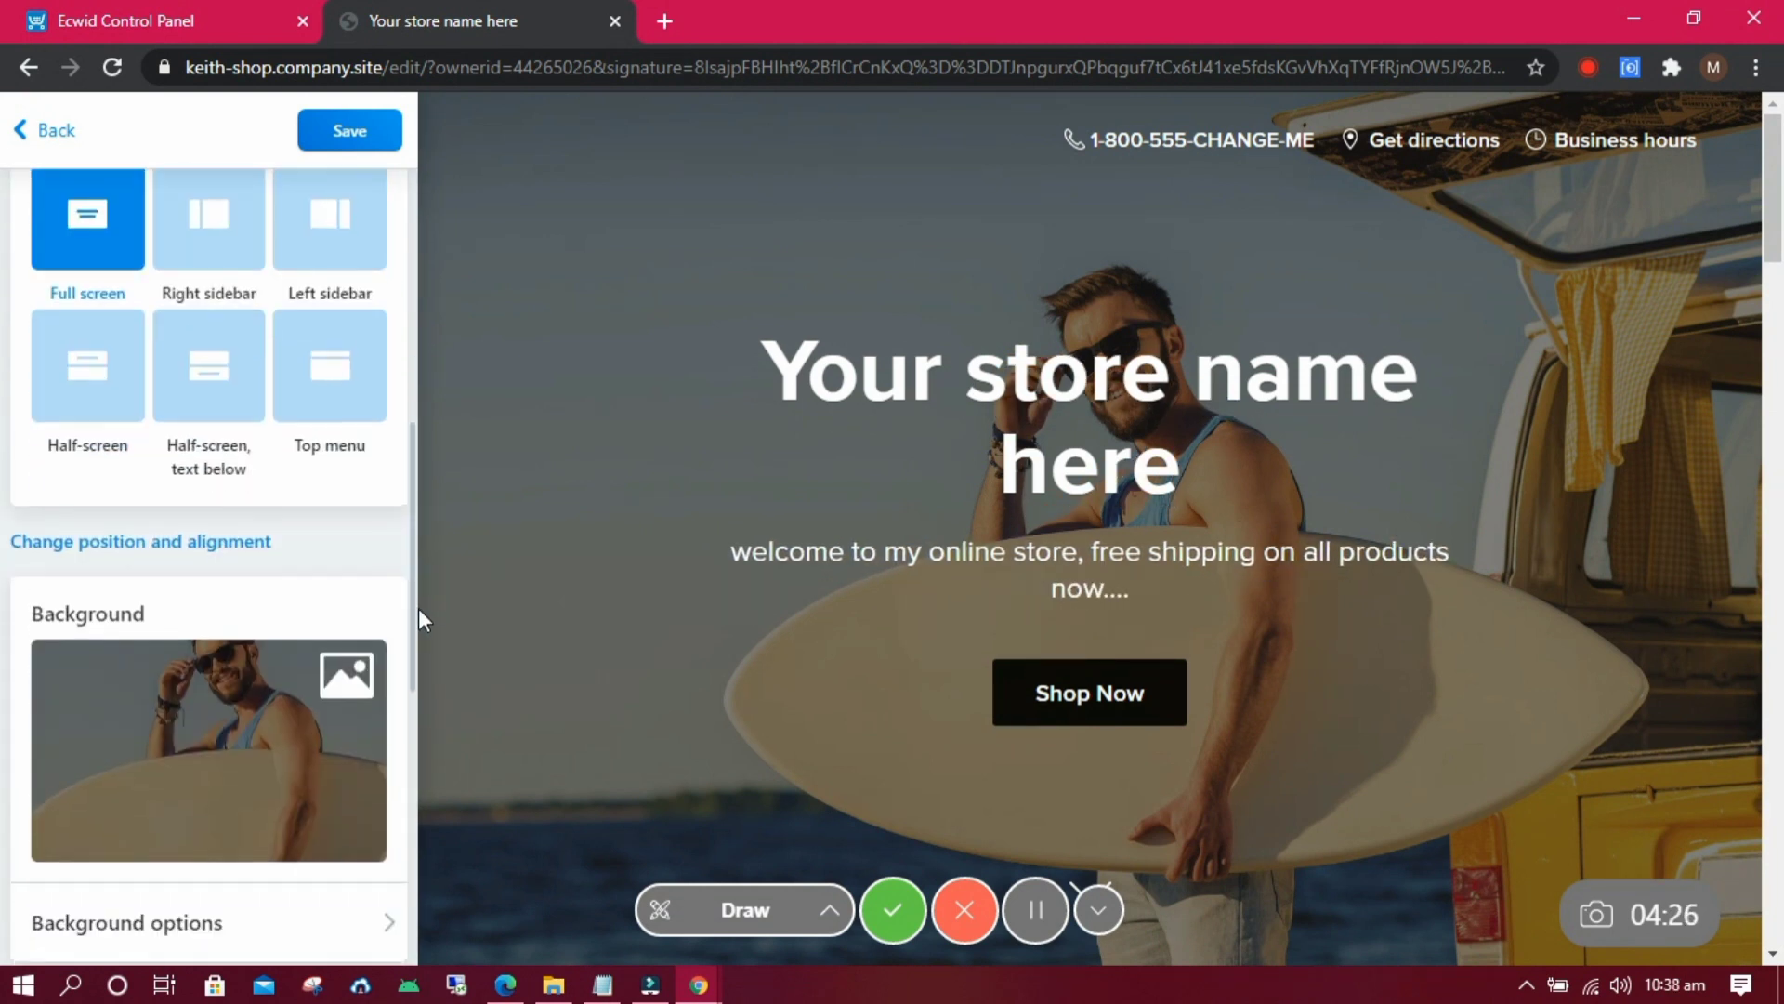
scroll(398, 687, "down", 2)
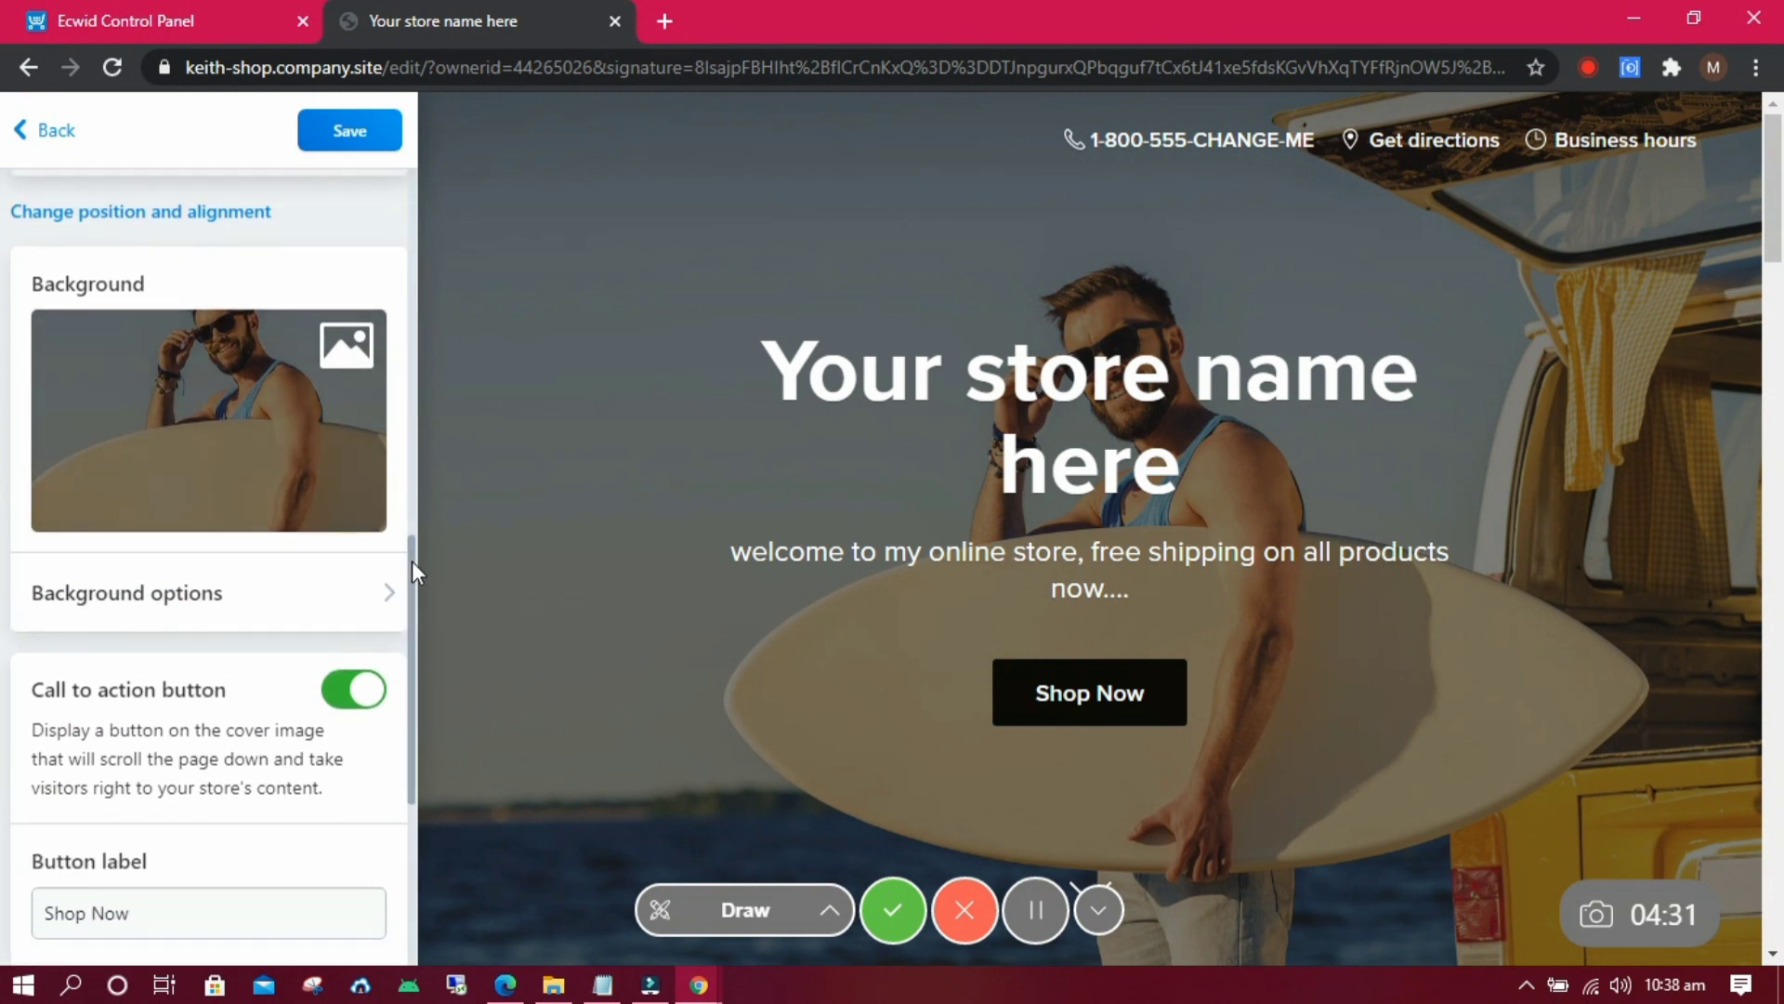
scroll(409, 567, "down", 4)
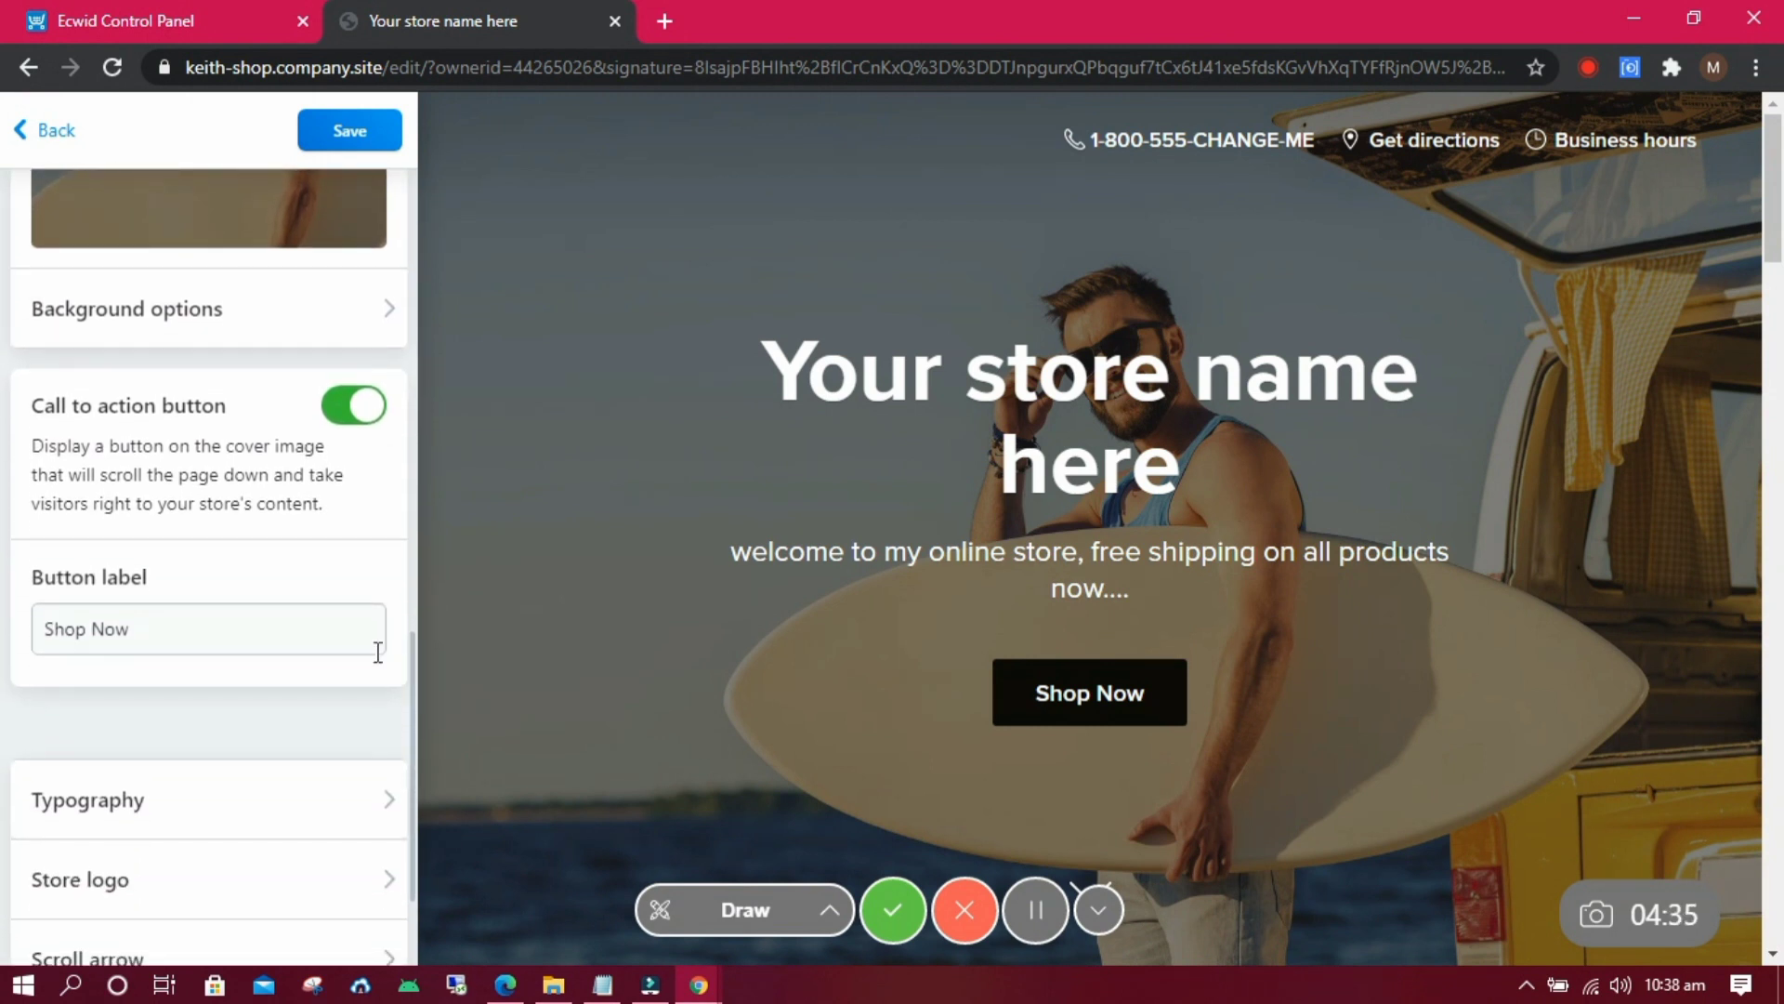
scroll(390, 669, "down", 3)
left_click(372, 558)
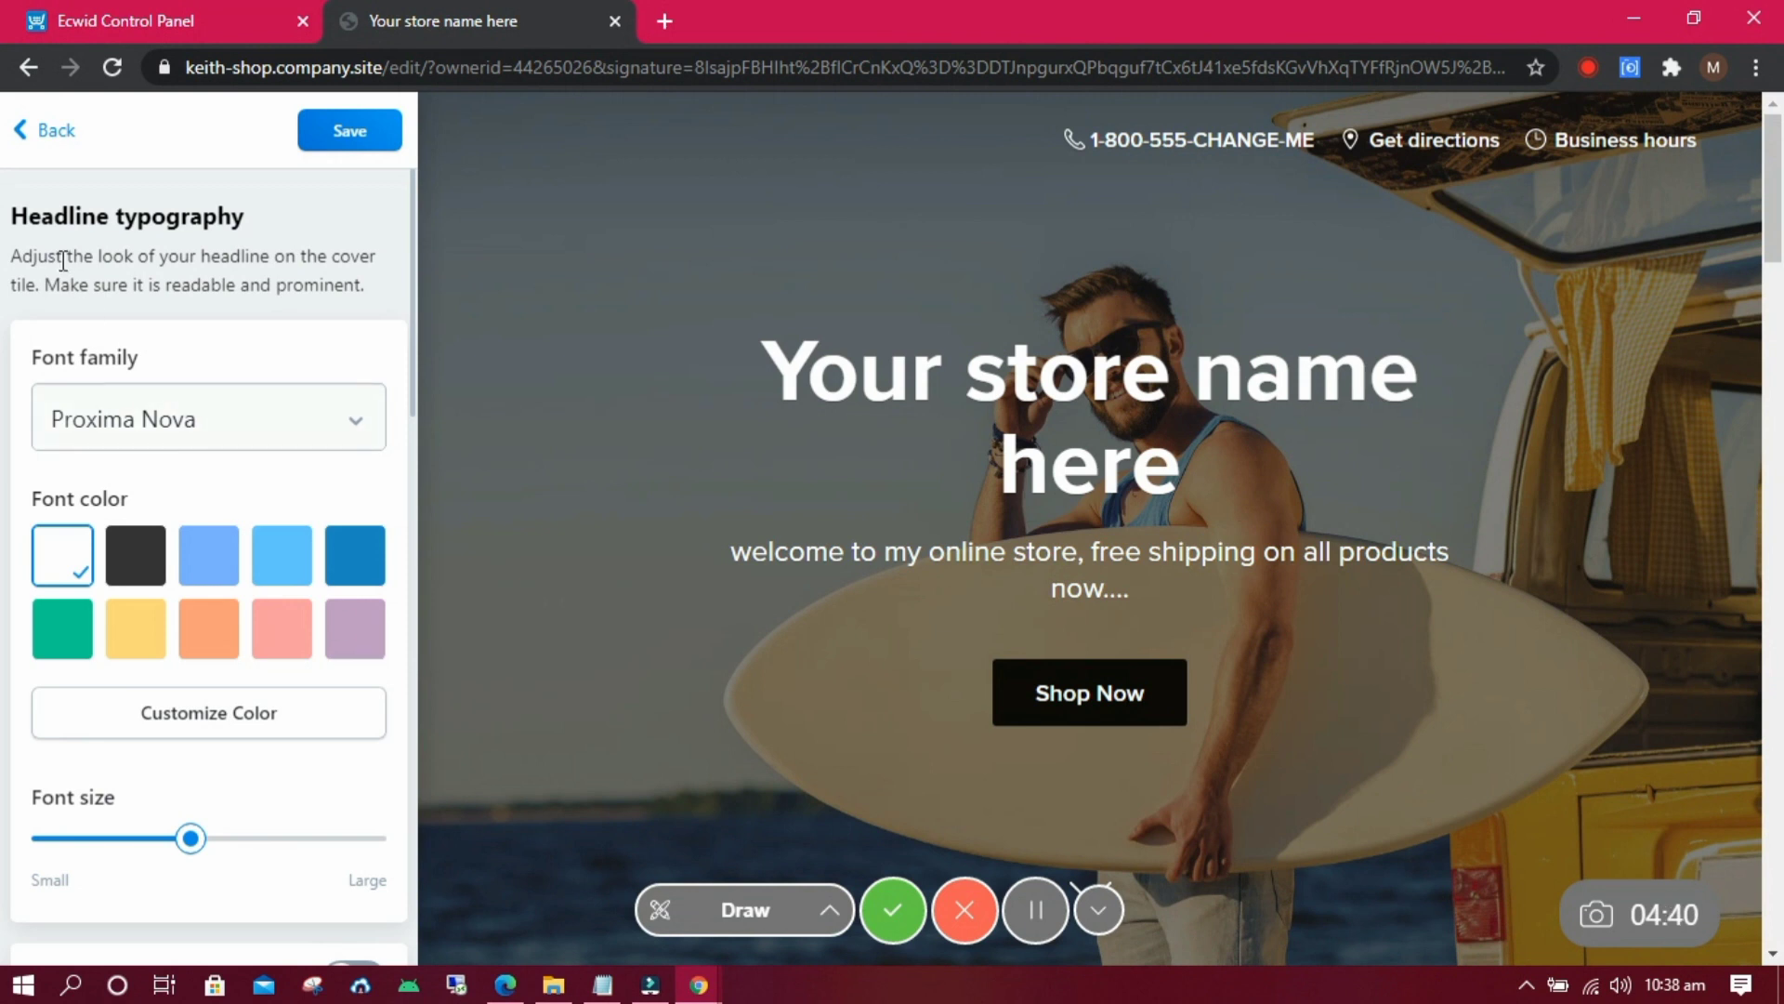
left_click(26, 135)
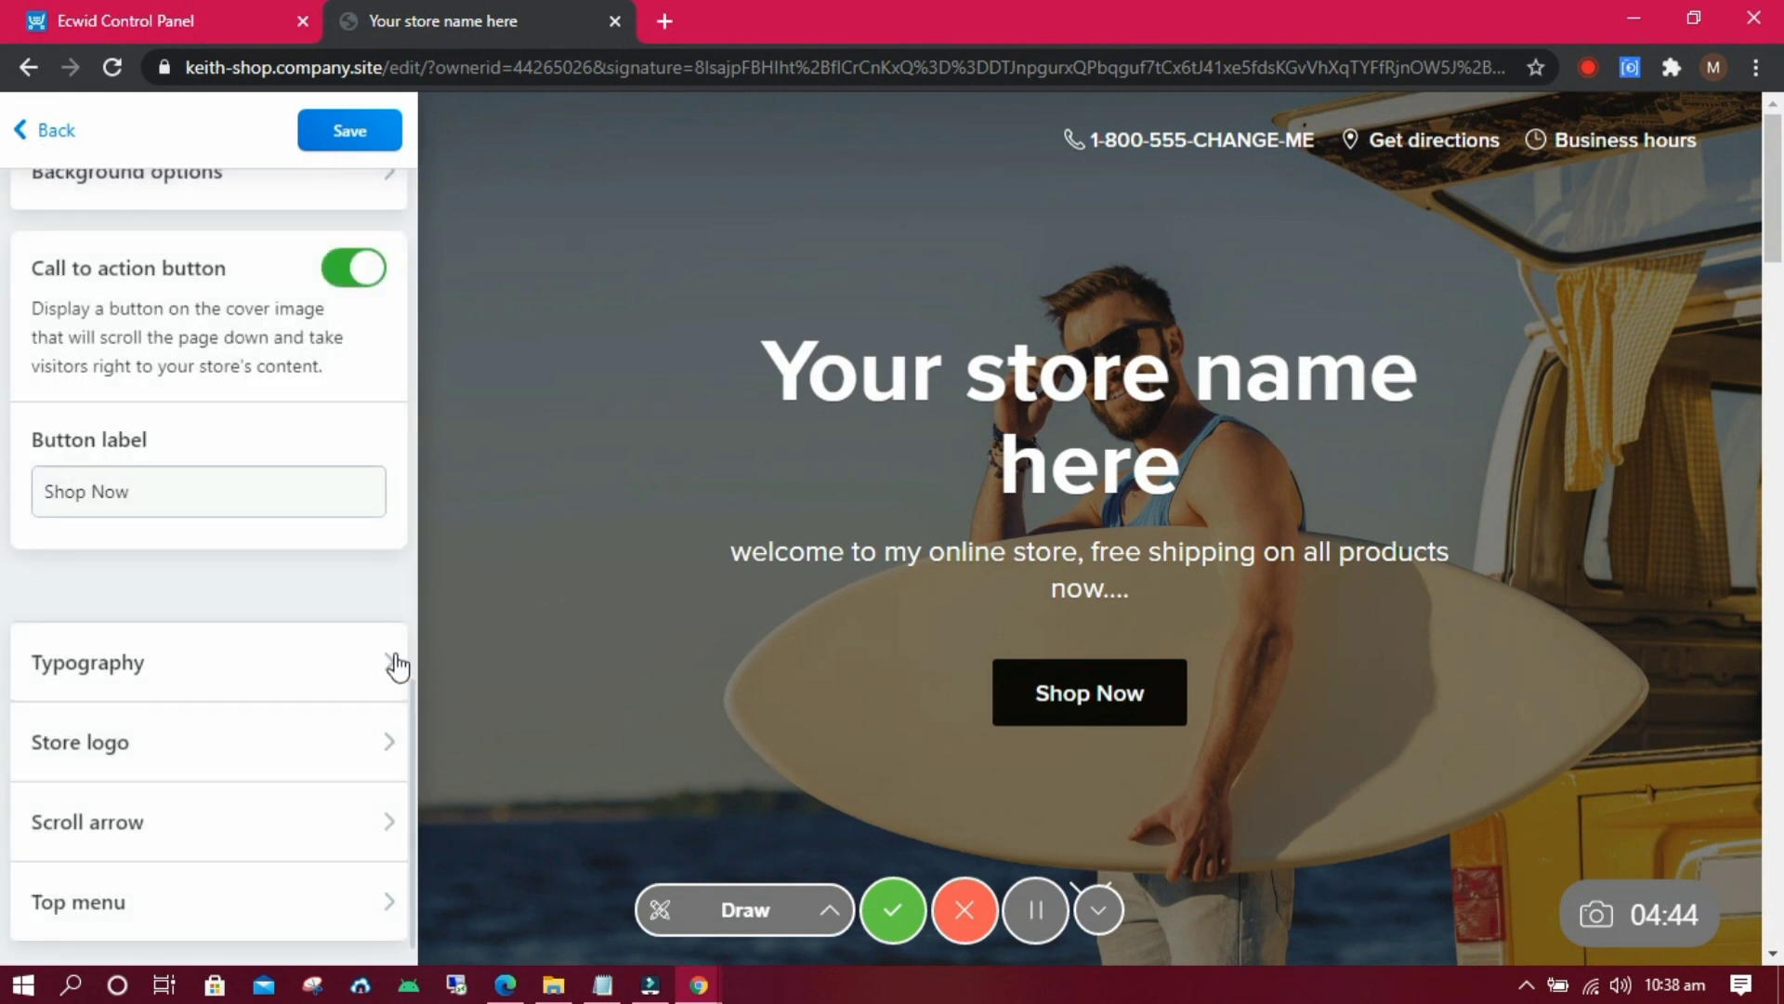
scroll(413, 688, "down", 1)
scroll(409, 779, "up", 5)
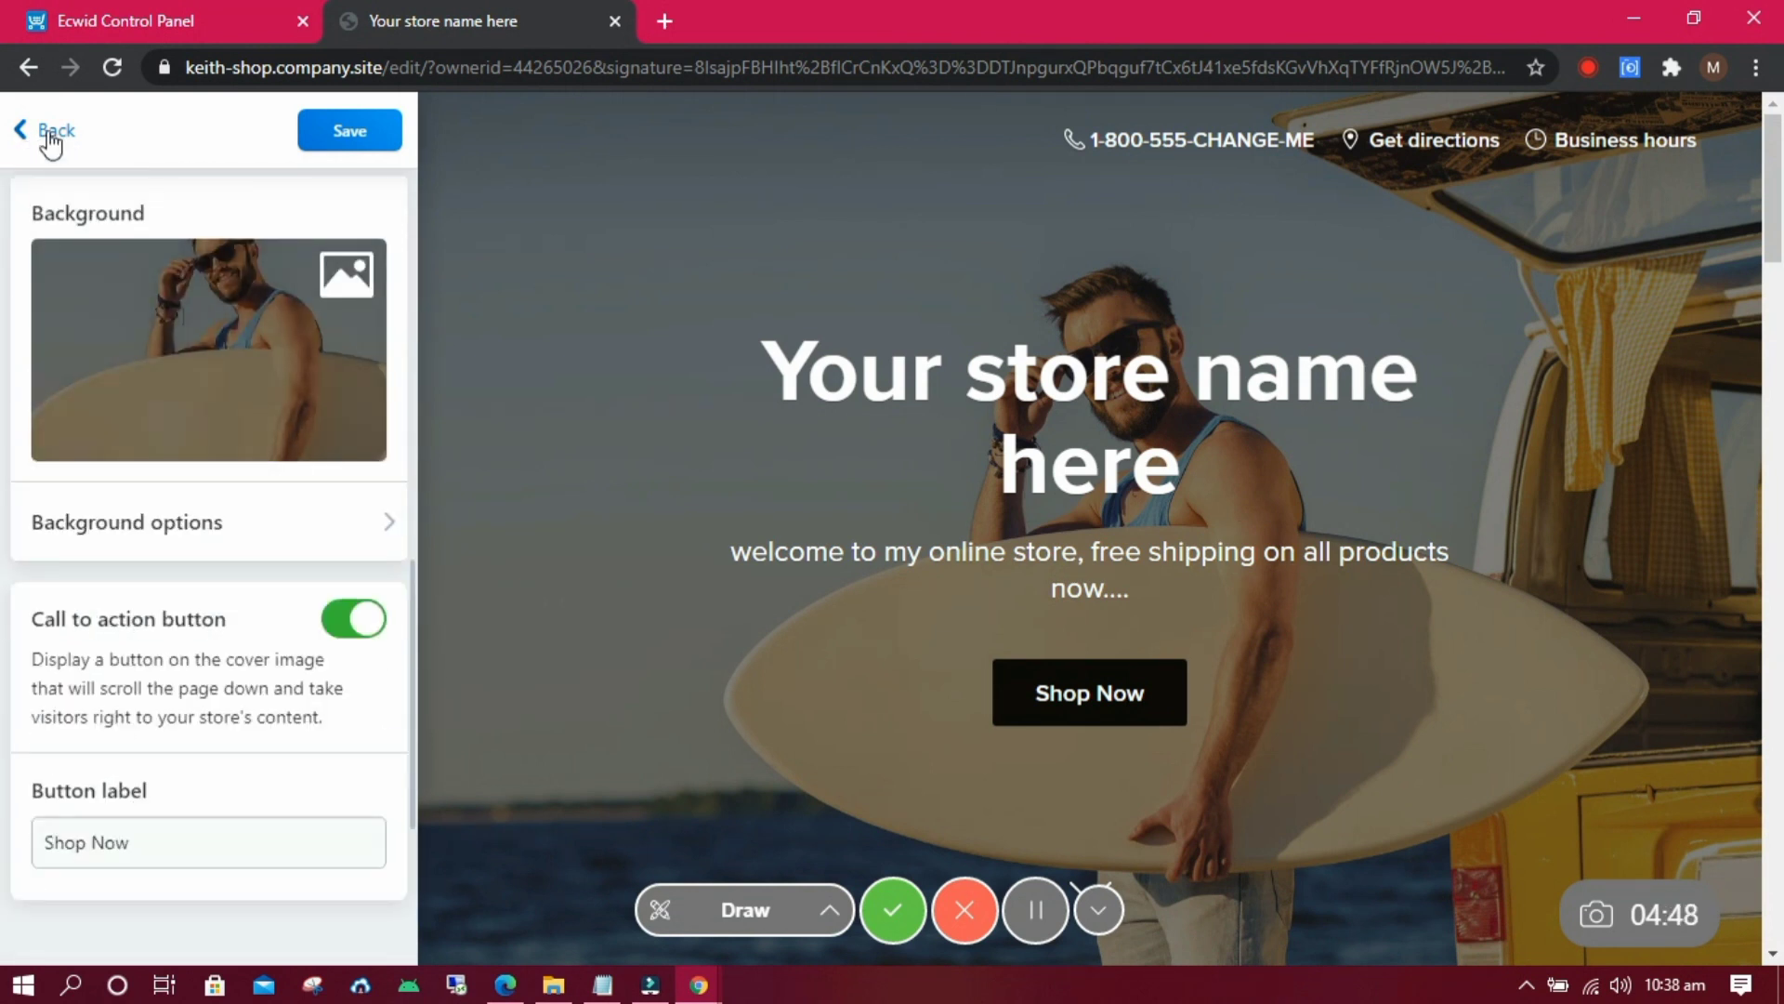
left_click(46, 135)
left_click(325, 140)
Look over the Store section settings, then go back to the website sections list.
left_click(383, 804)
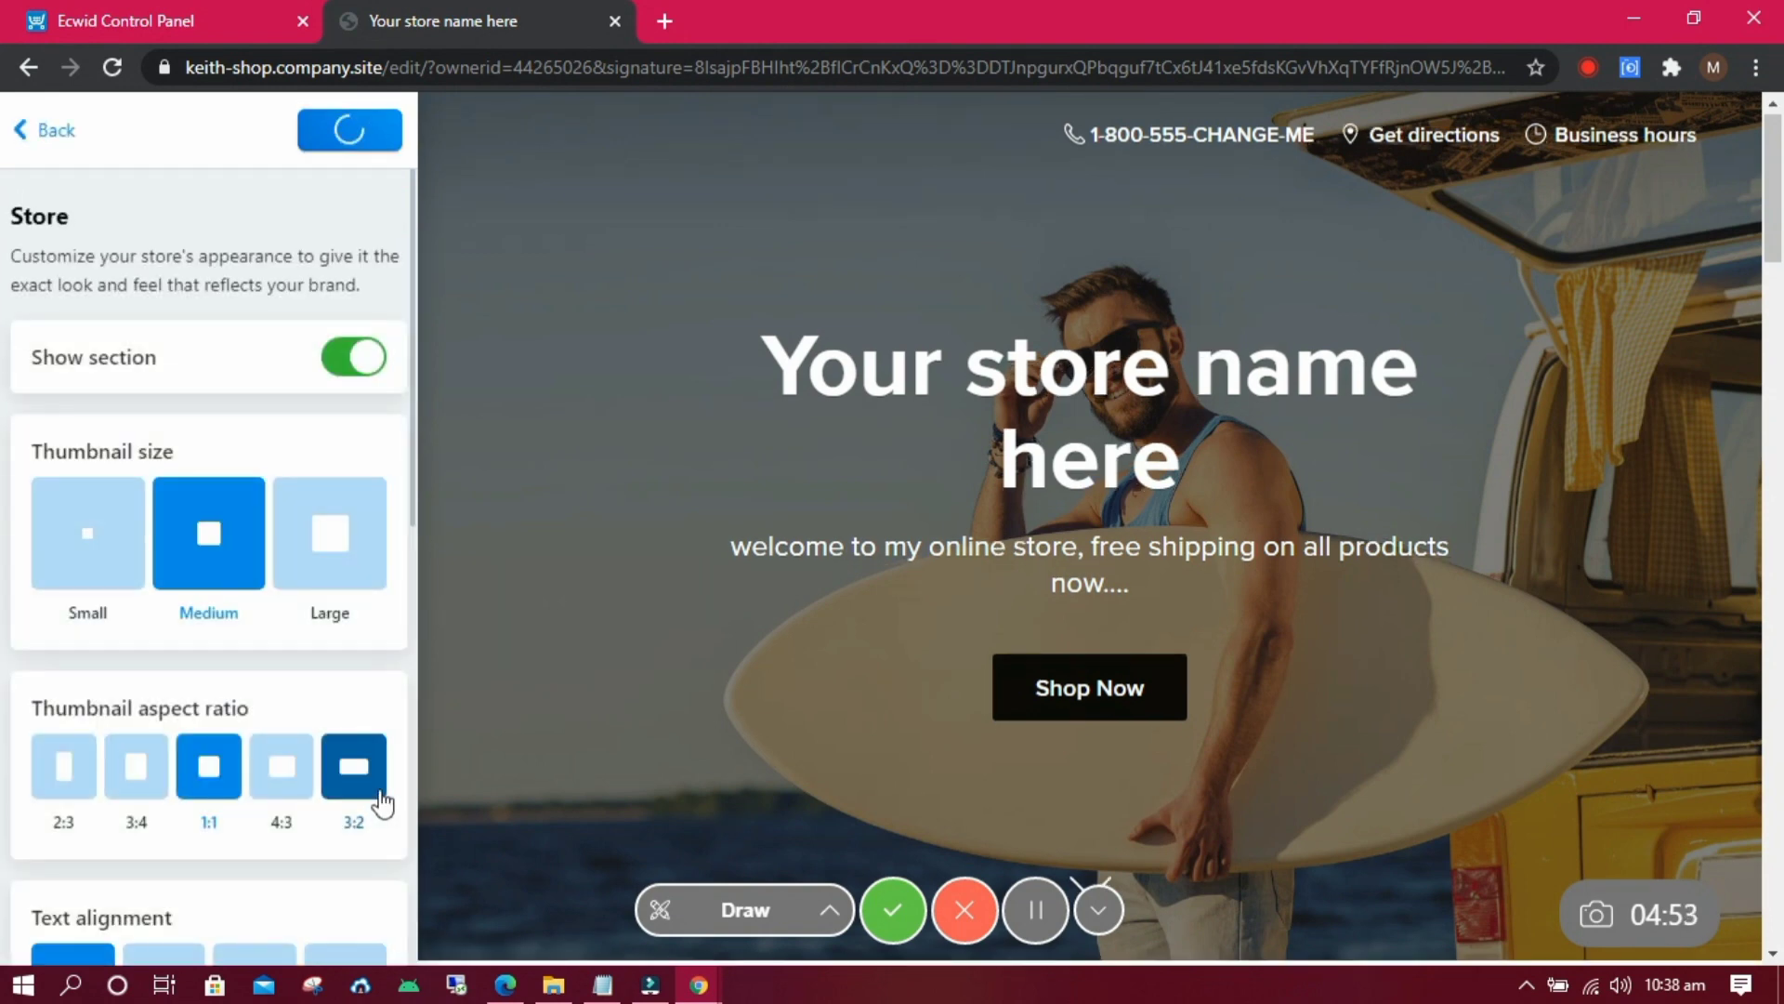
scroll(390, 688, "down", 5)
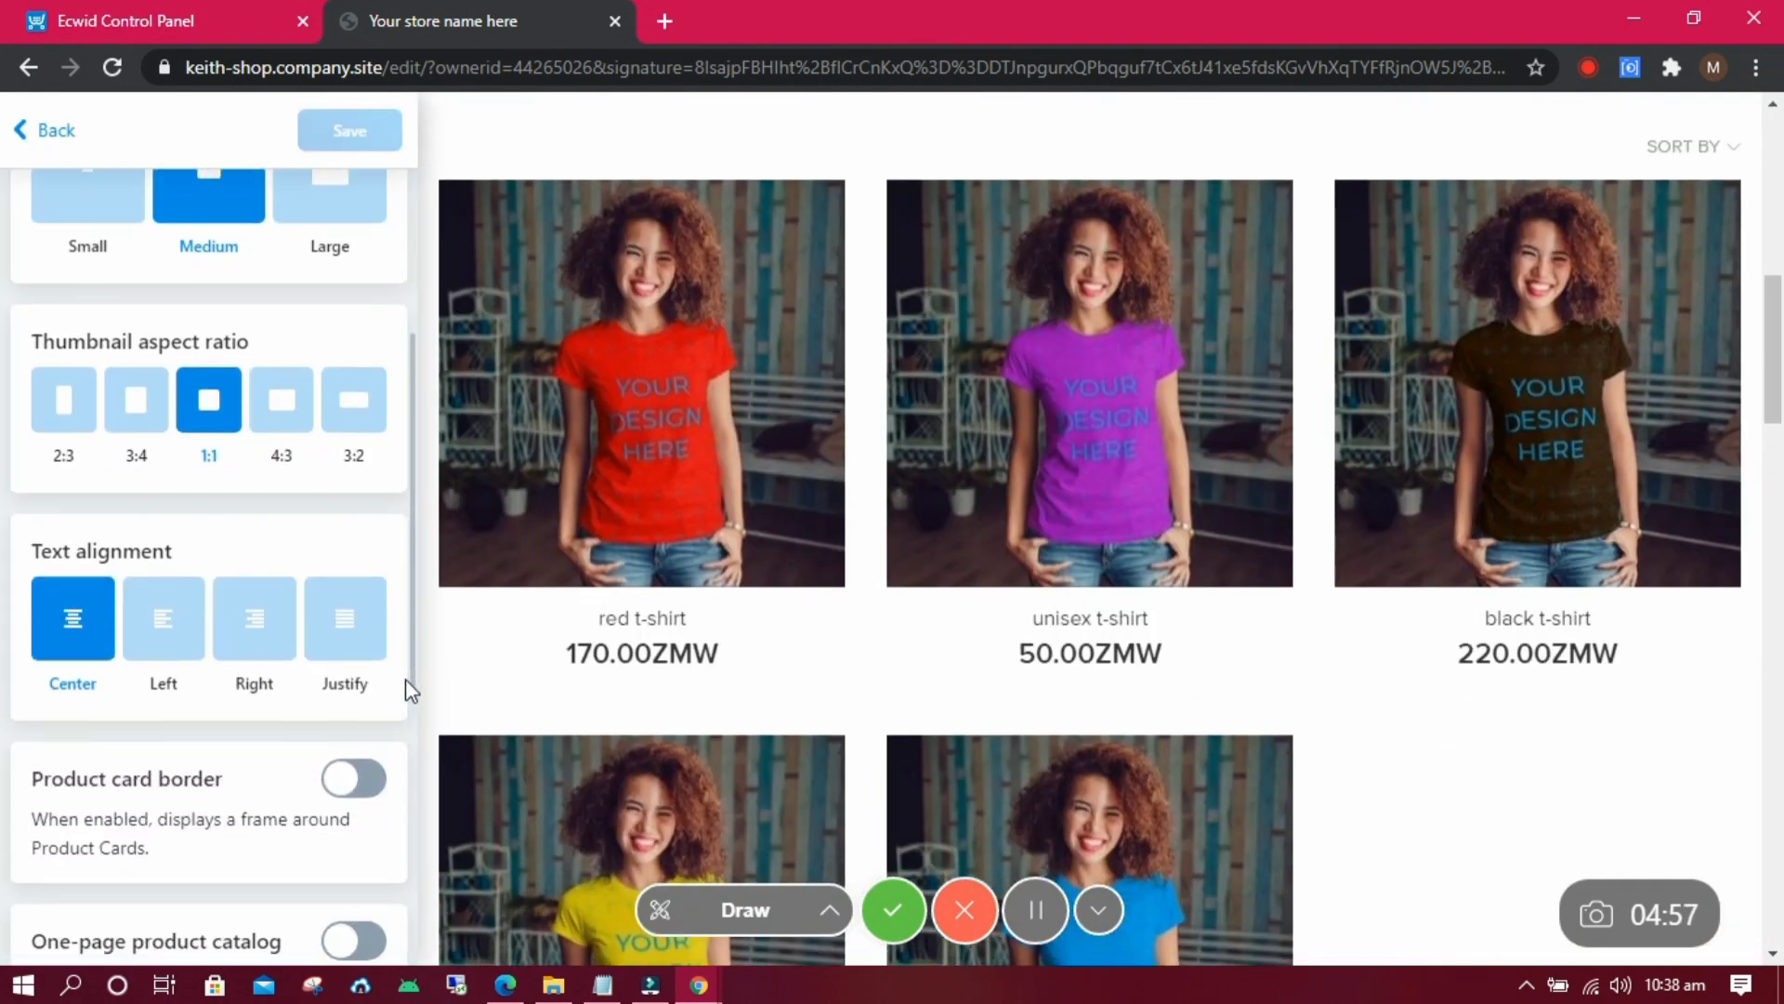
scroll(398, 744, "up", 5)
left_click(42, 130)
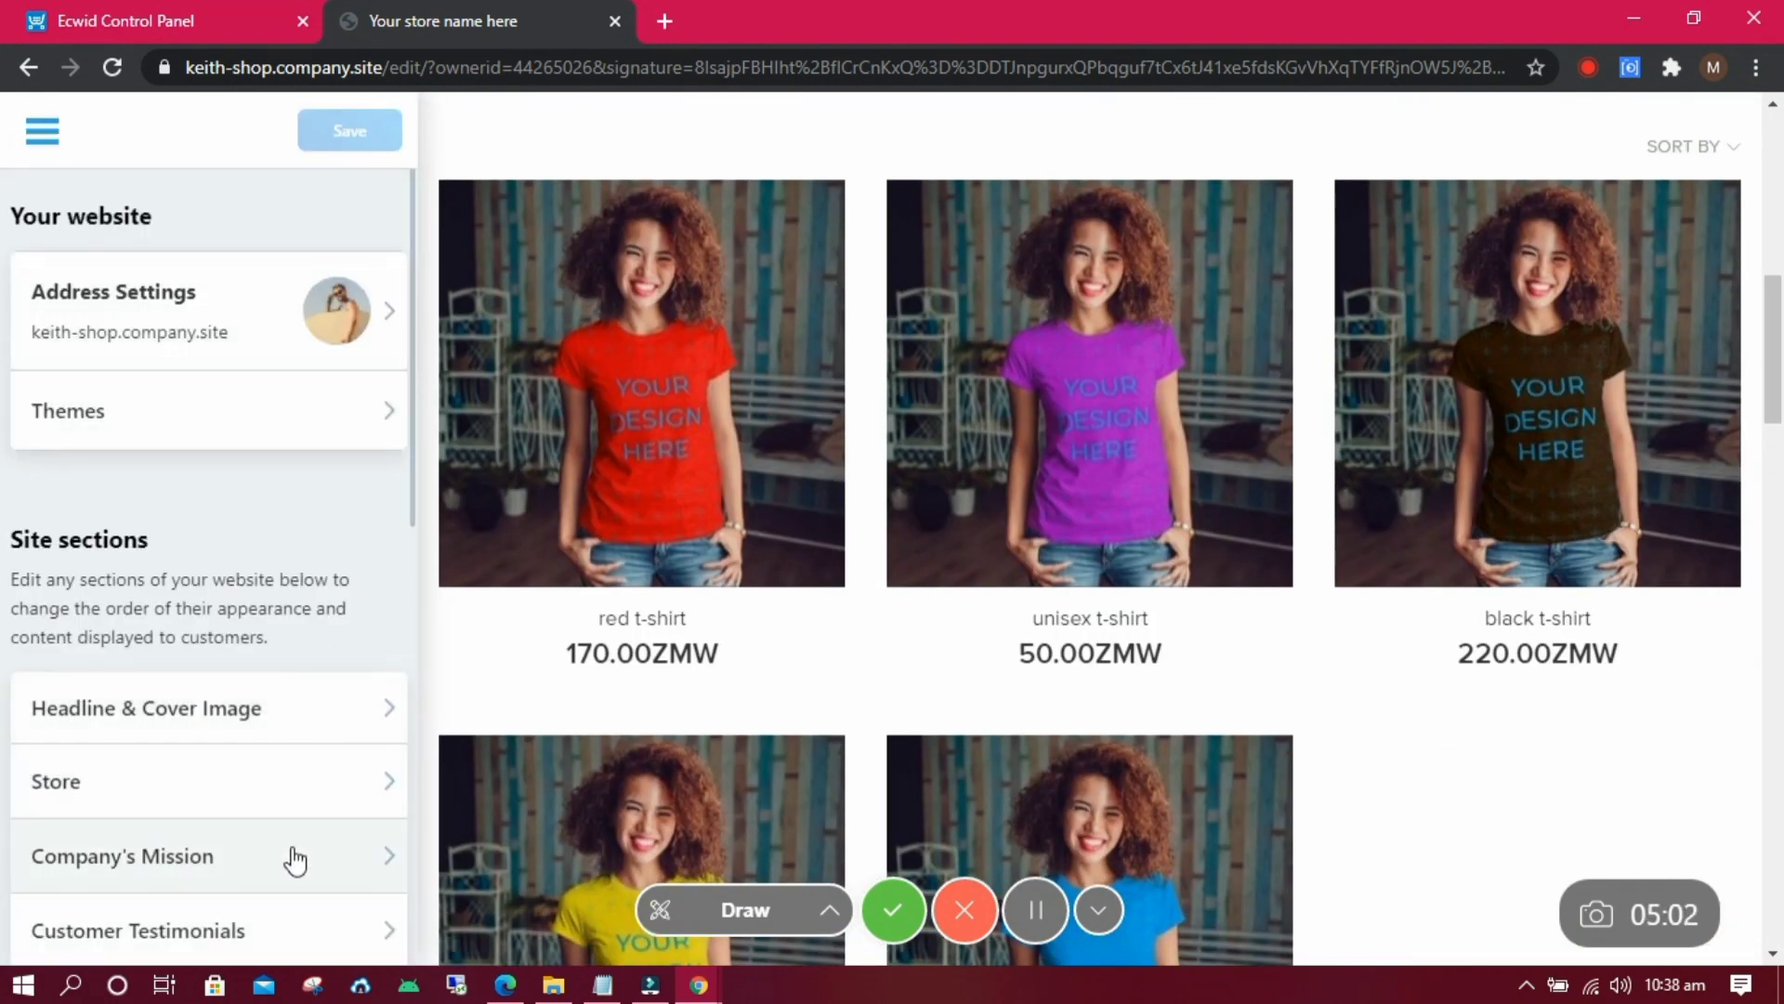
Replace the Company's Mission description with 'quality products from your local supplier'.
left_click(288, 850)
left_click(200, 618)
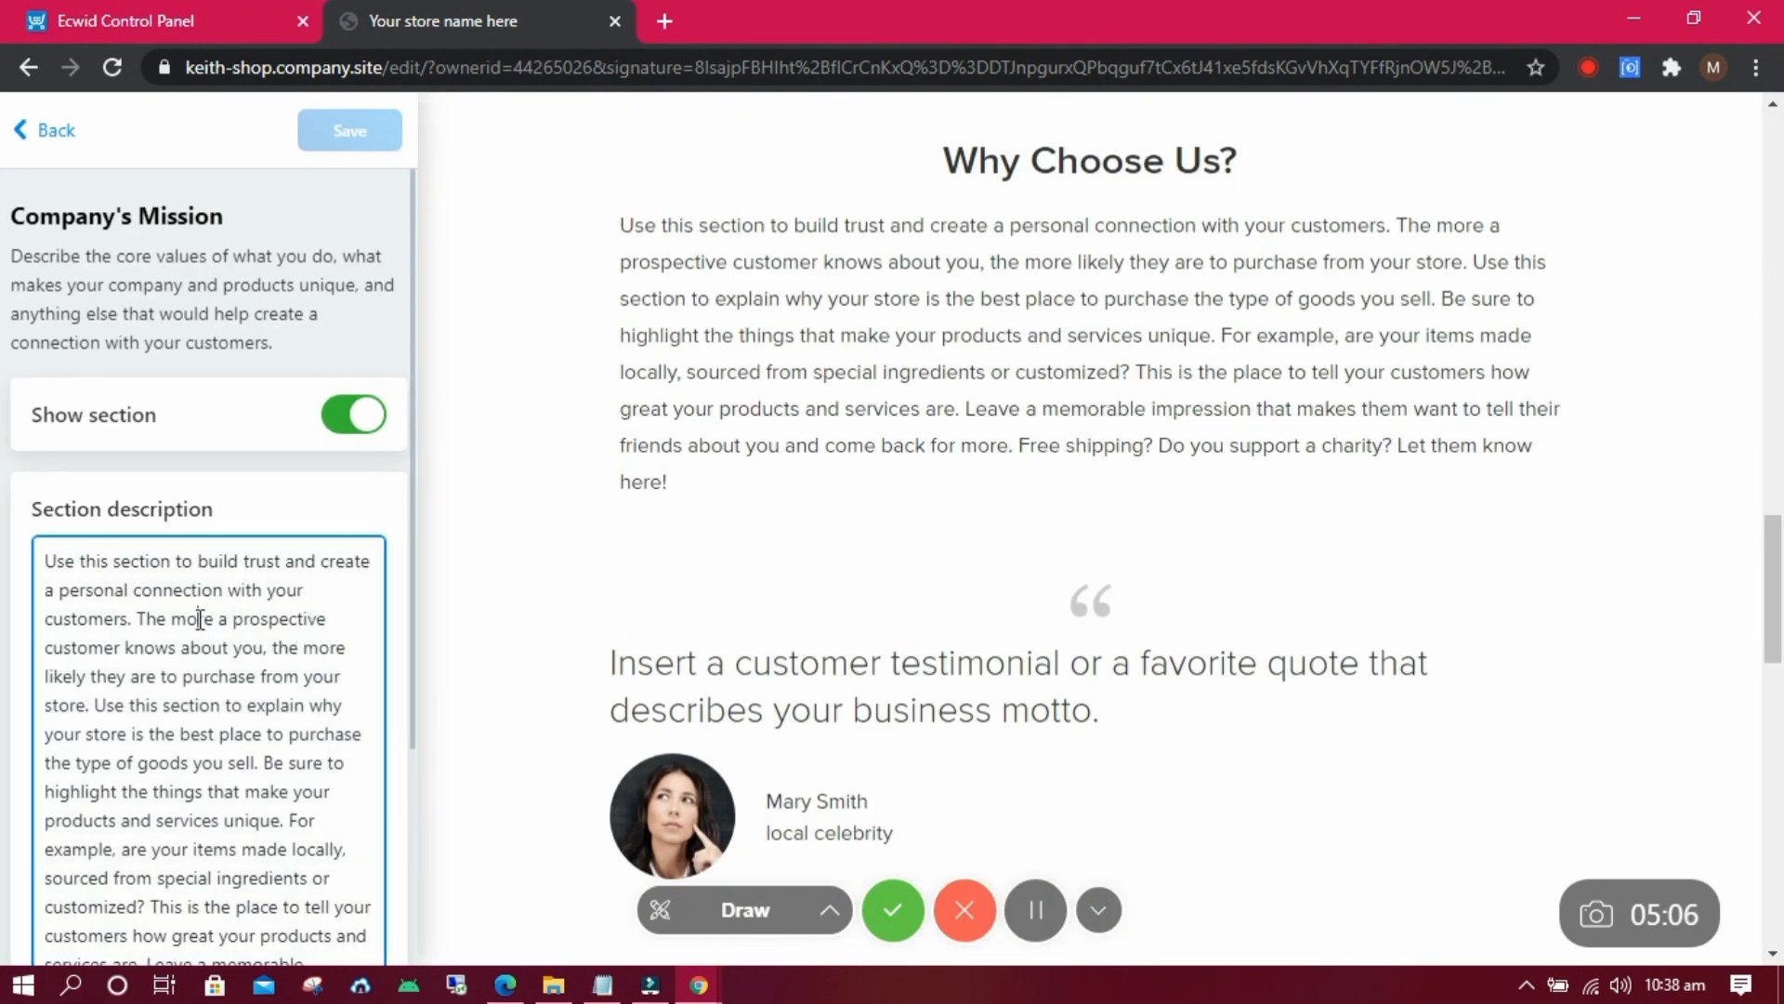
key("ctrl+a")
type("qual")
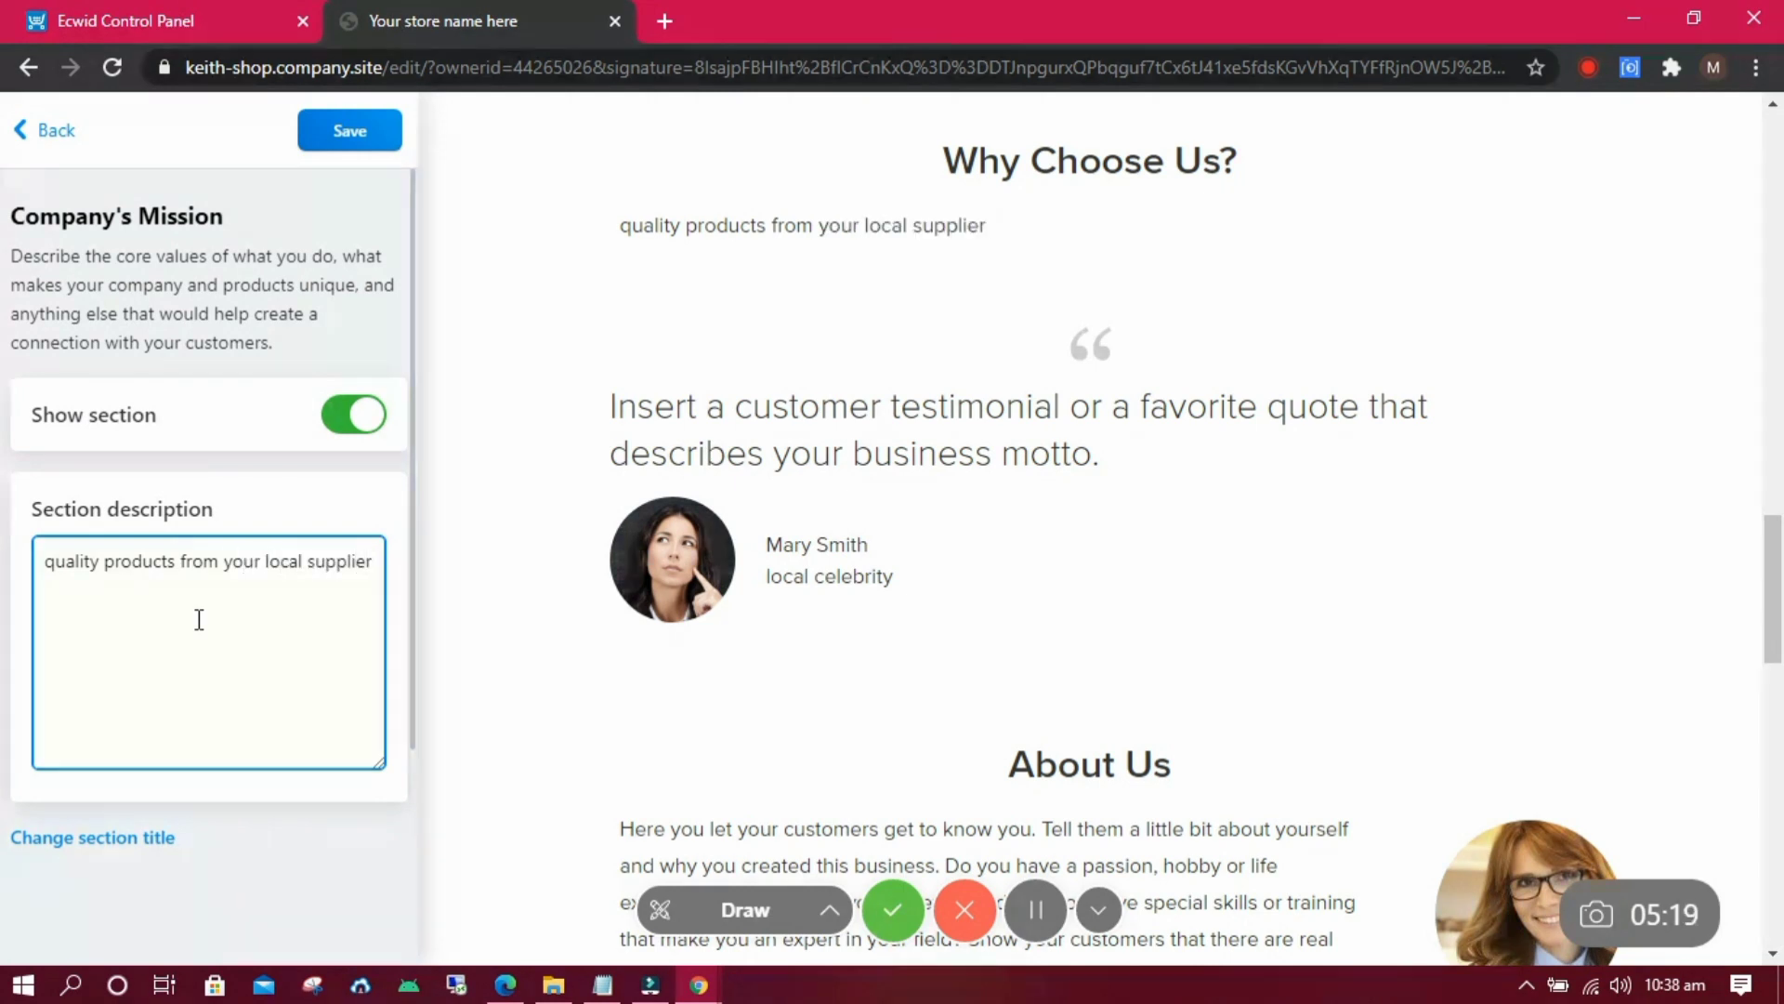
left_click(41, 130)
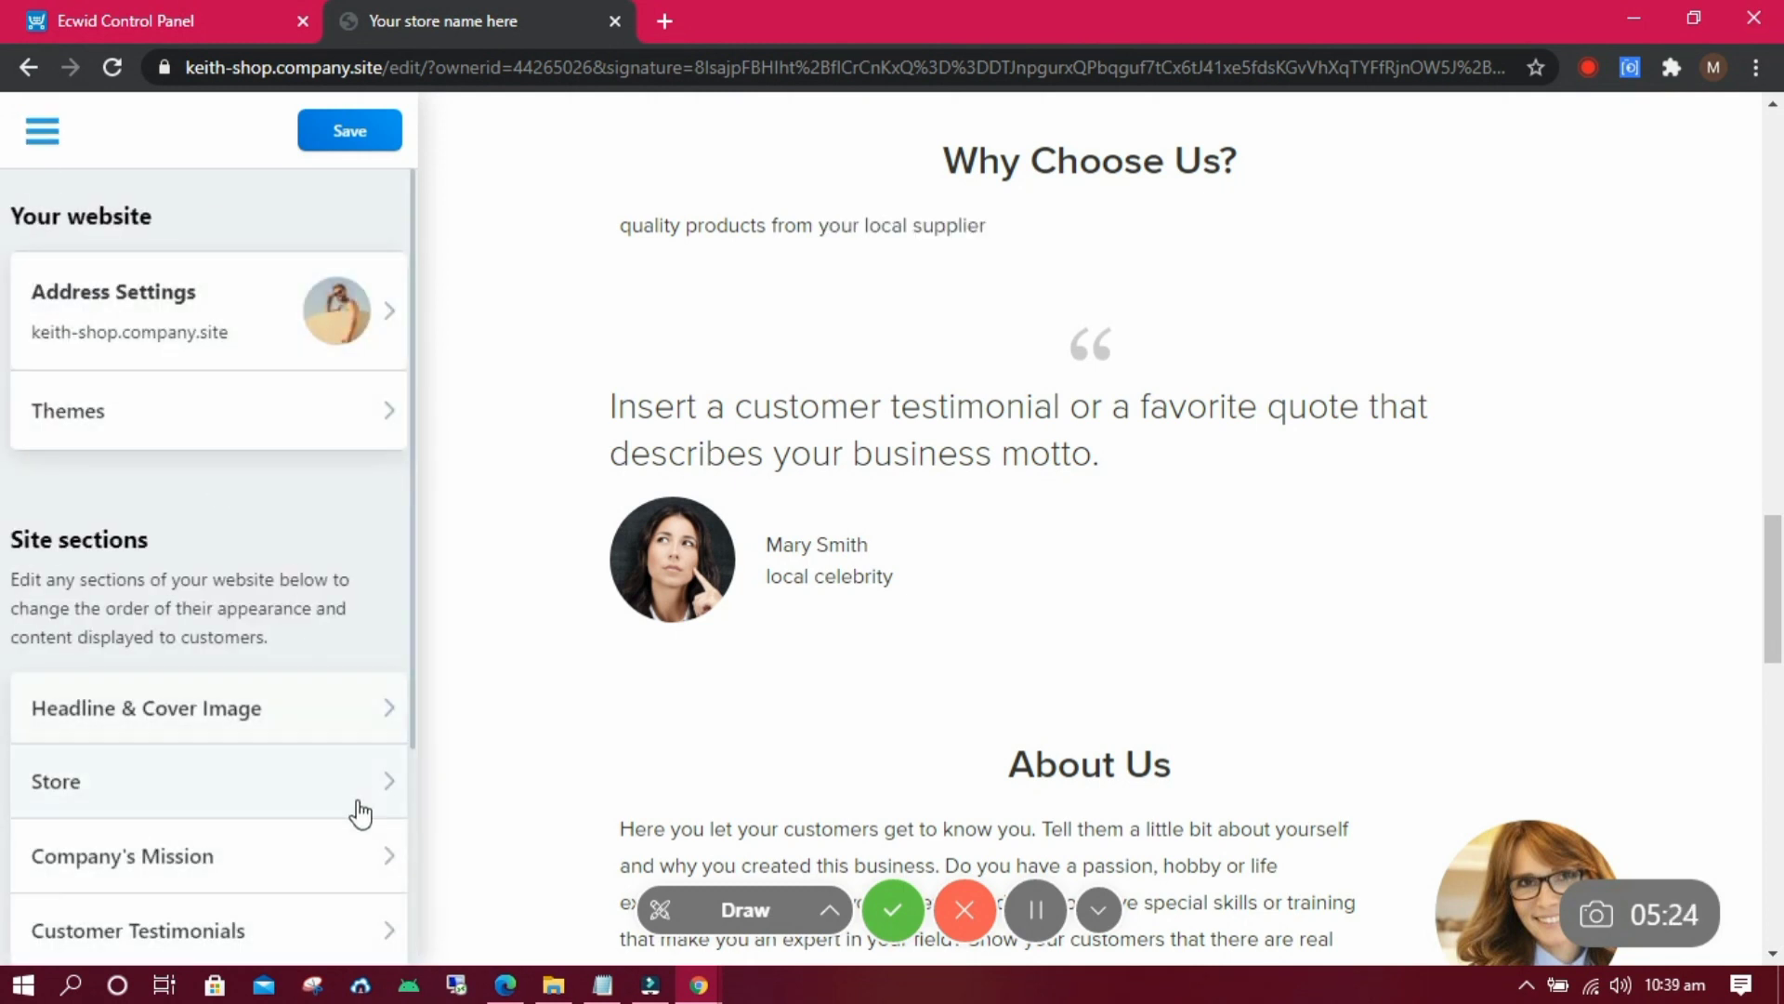
Rewrite the Customer Testimonials quote as praise for the shop's products, signed by the owner.
left_click(306, 934)
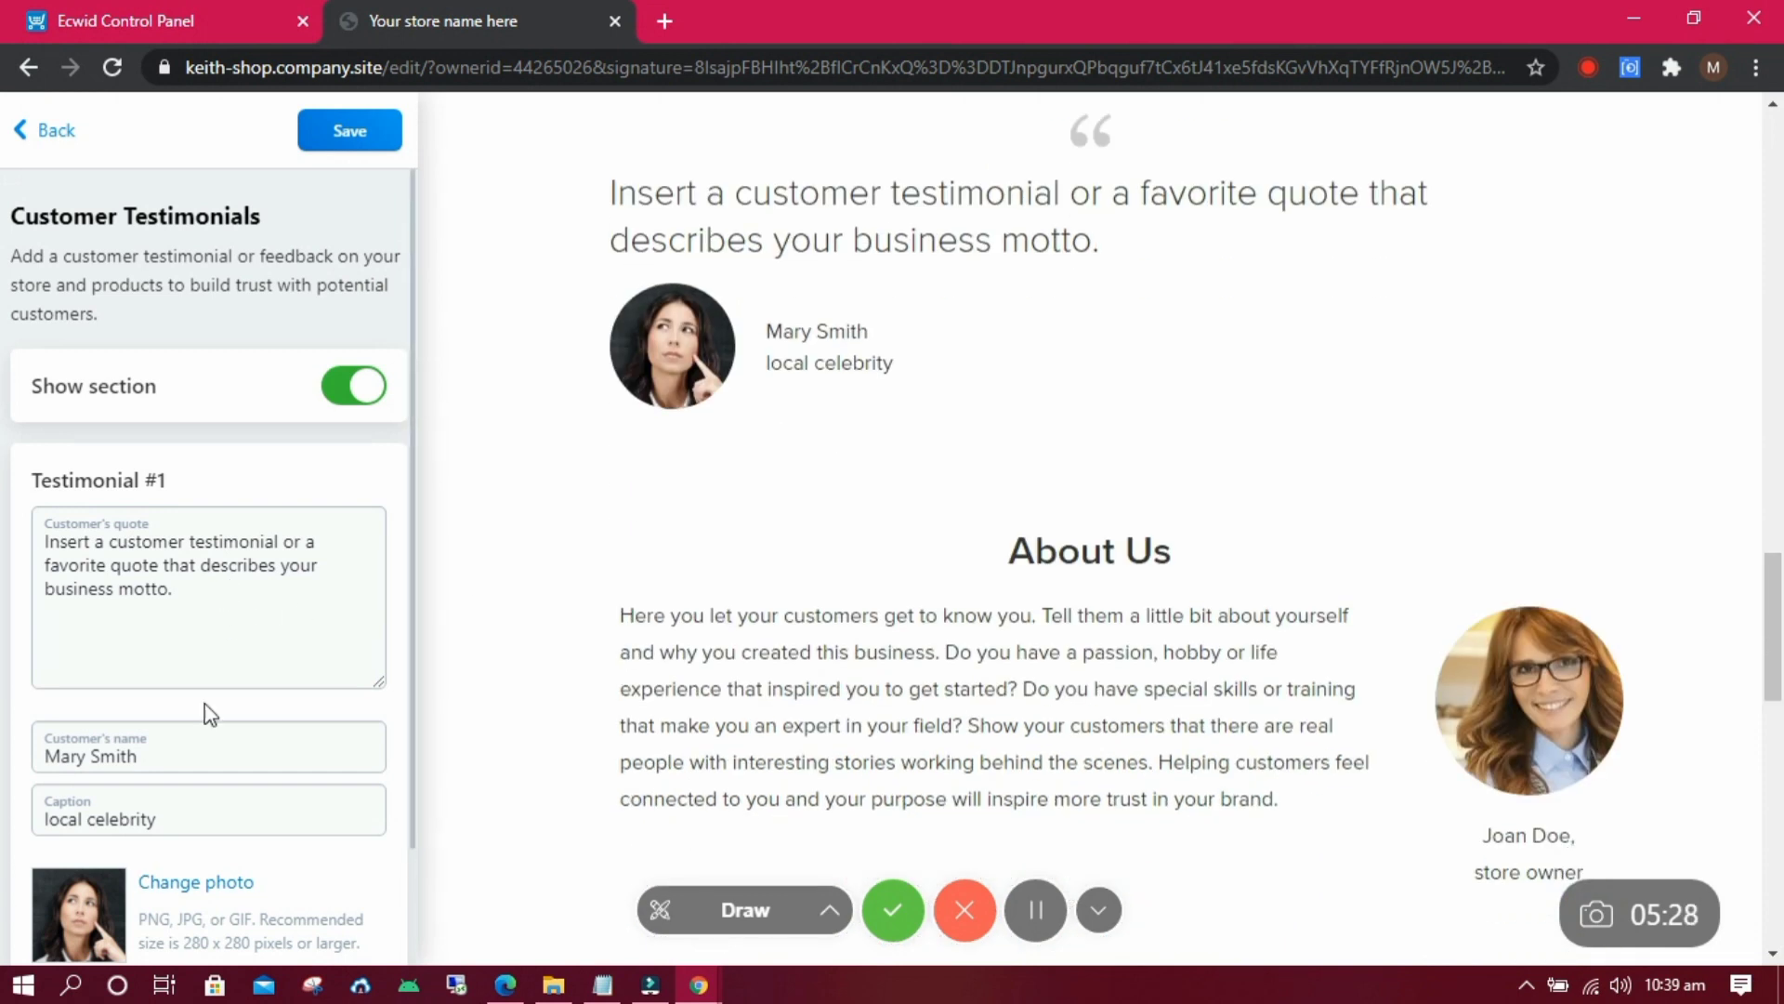
left_click_drag(191, 587, 10, 499)
type("Keiht")
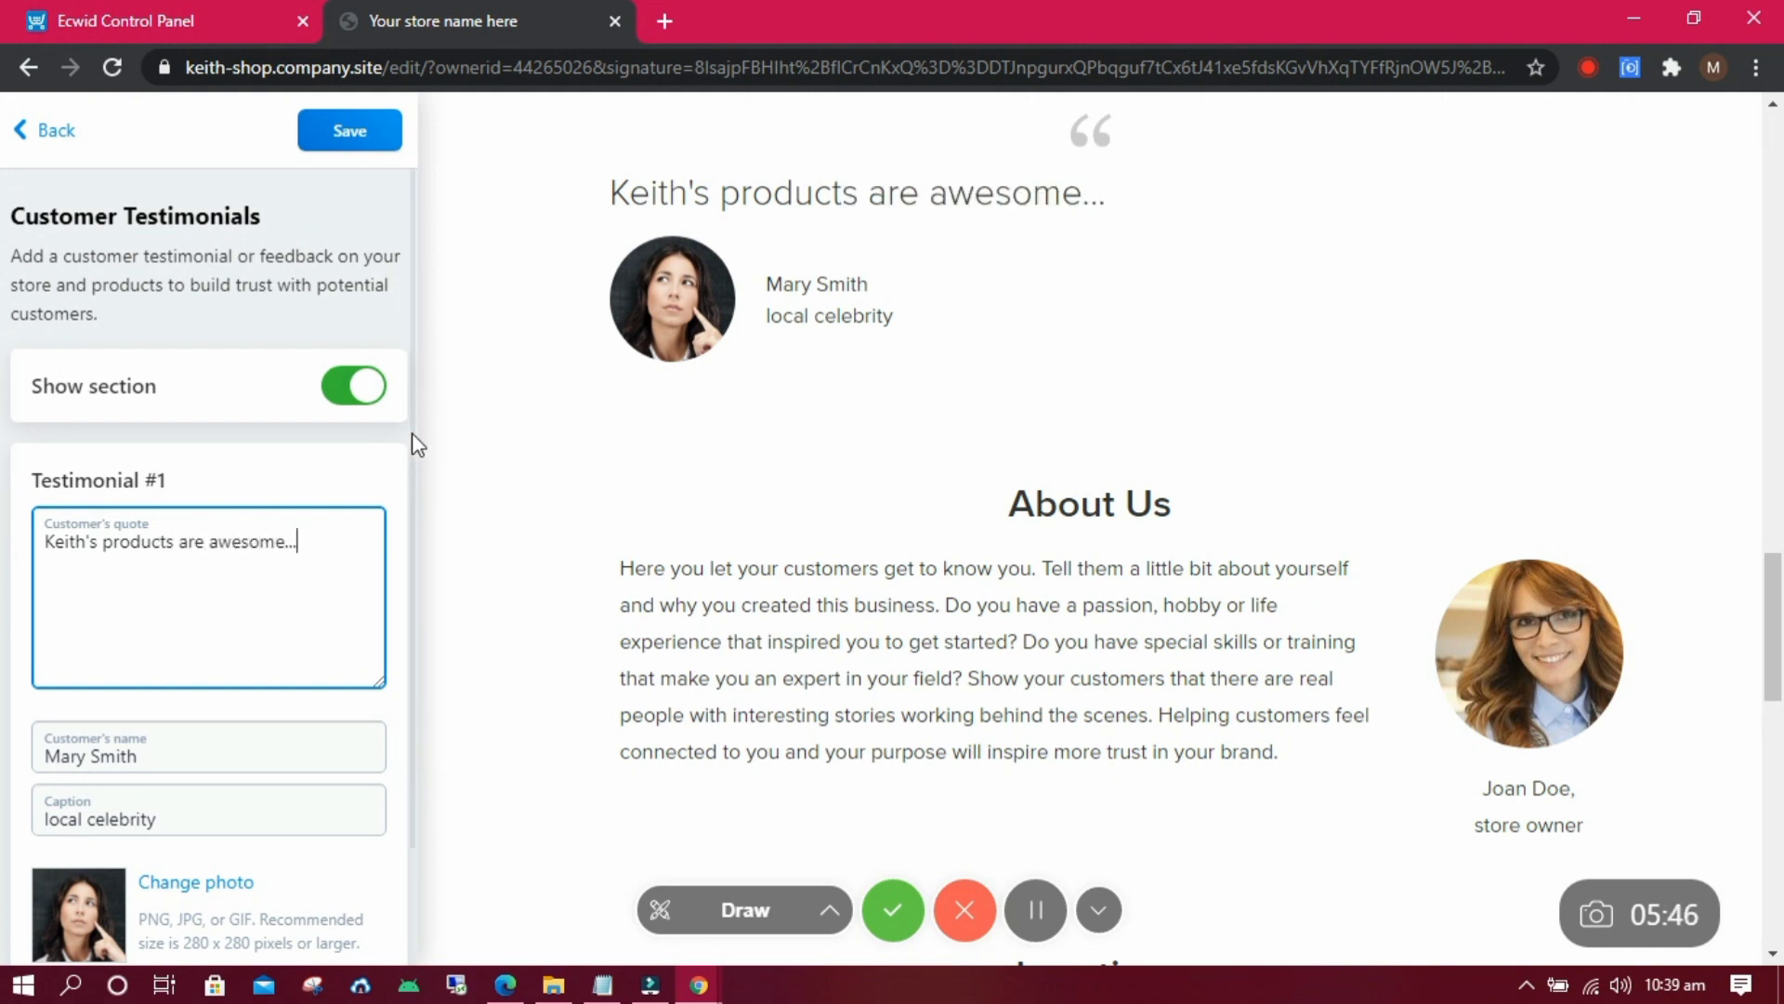
scroll(414, 502, "down", 2)
left_click(33, 147)
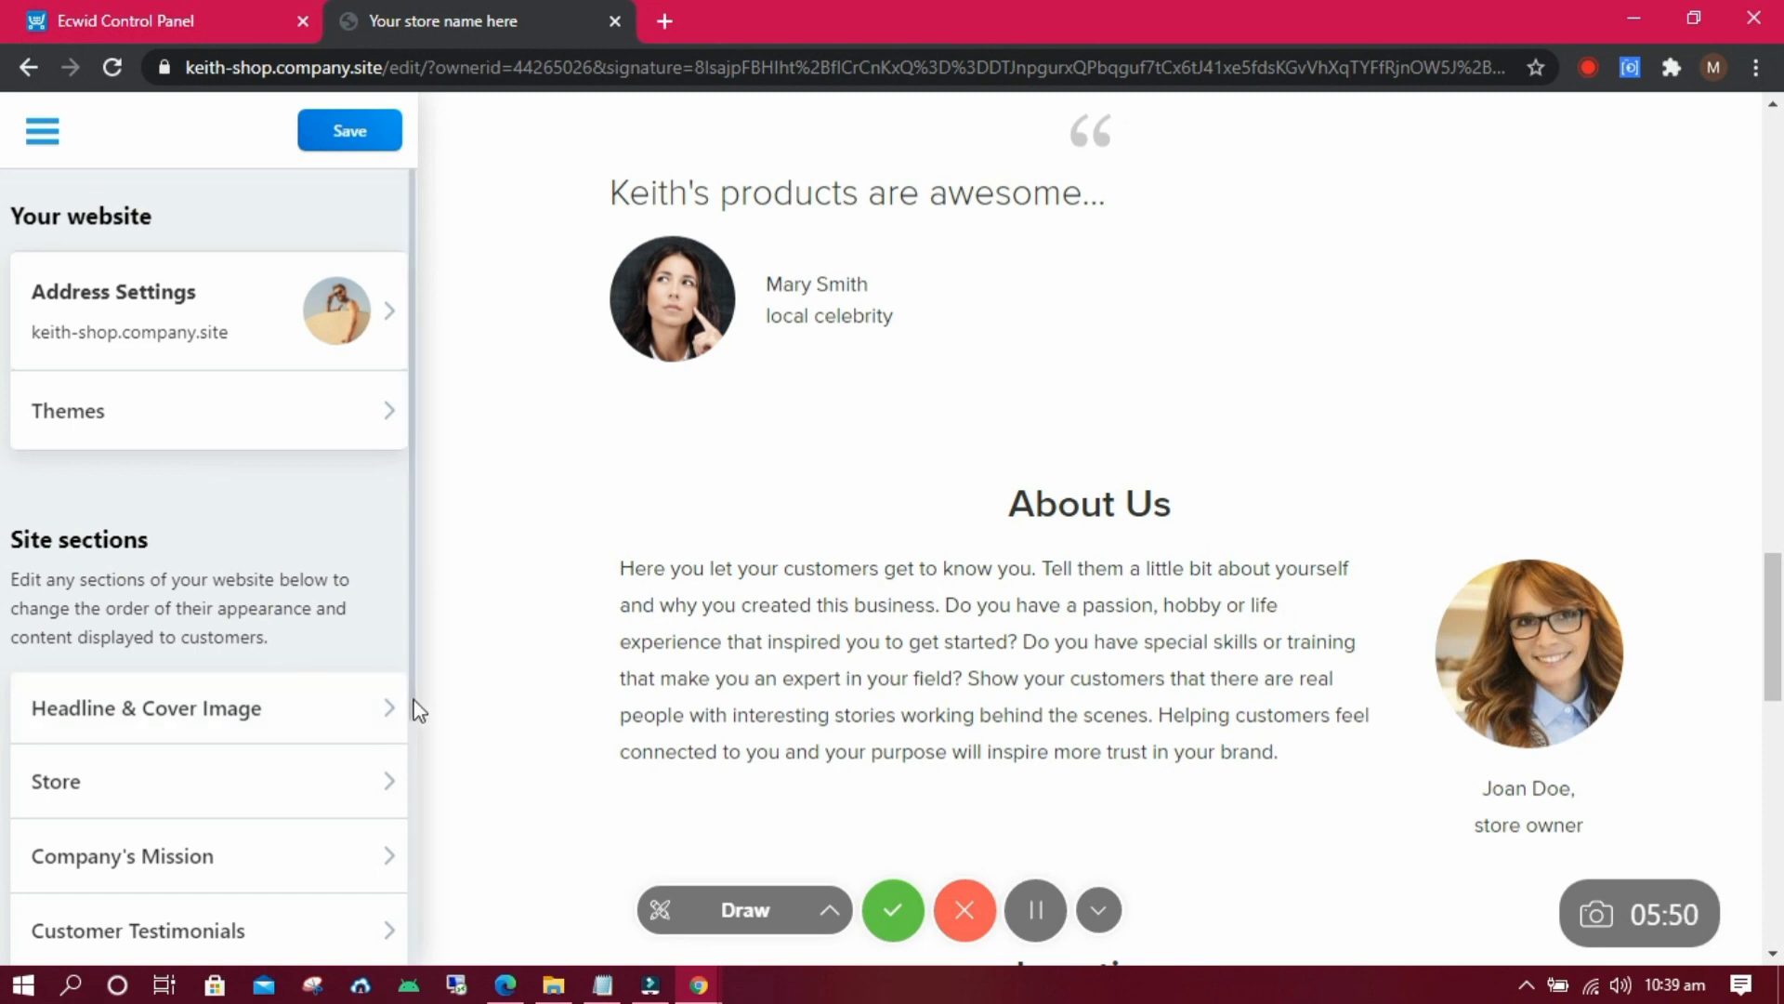
scroll(399, 799, "down", 3)
Replace the About section text with the owner's greeting welcoming visitors to the Zambian store.
left_click(361, 776)
left_click(353, 662)
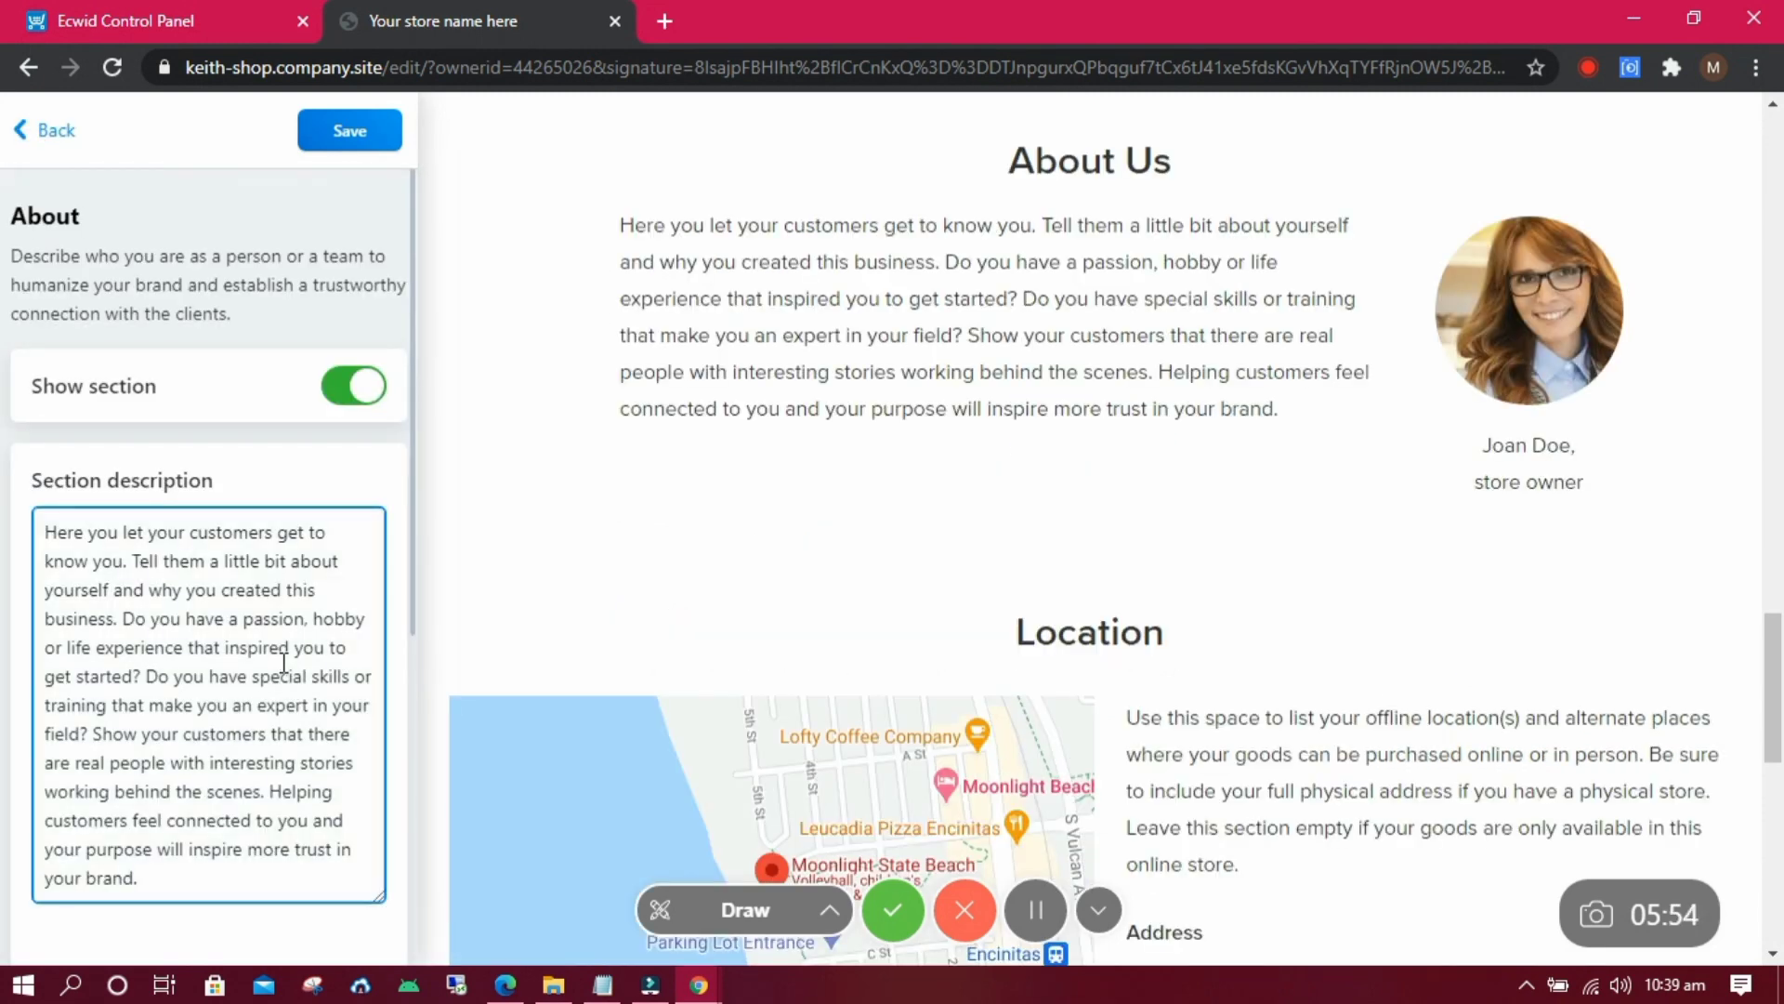
key("ctrl+a")
type("Hi, am")
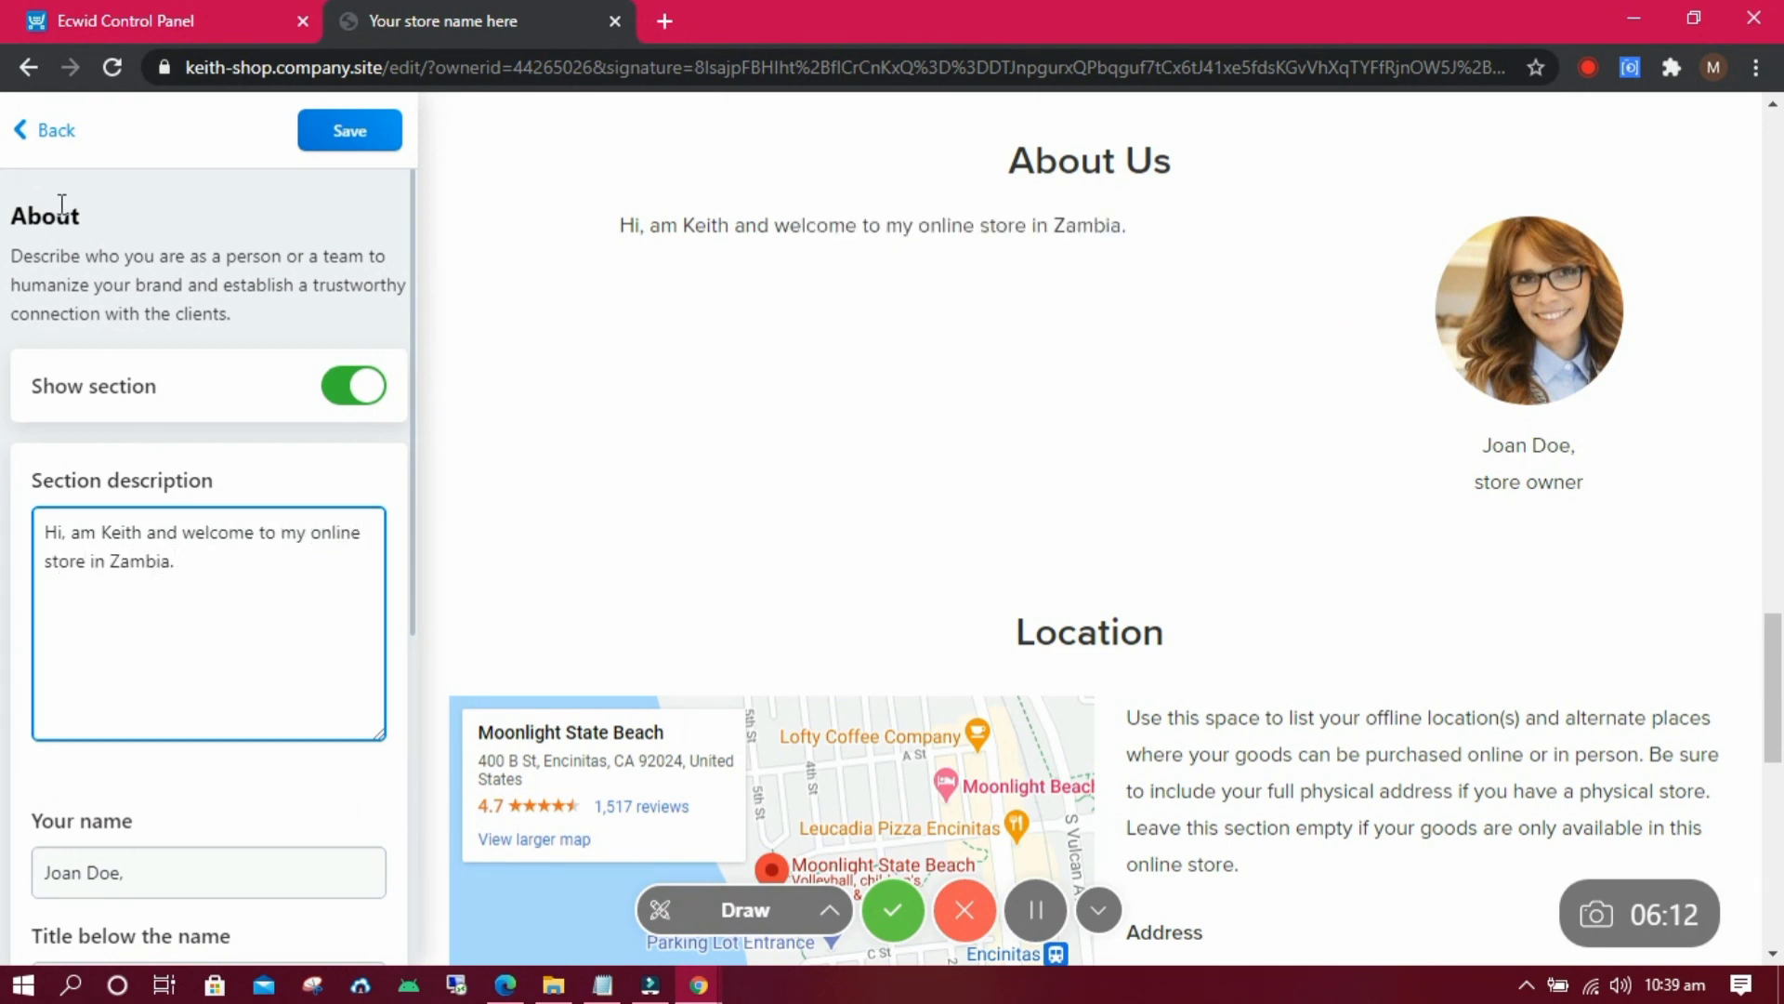
left_click(47, 130)
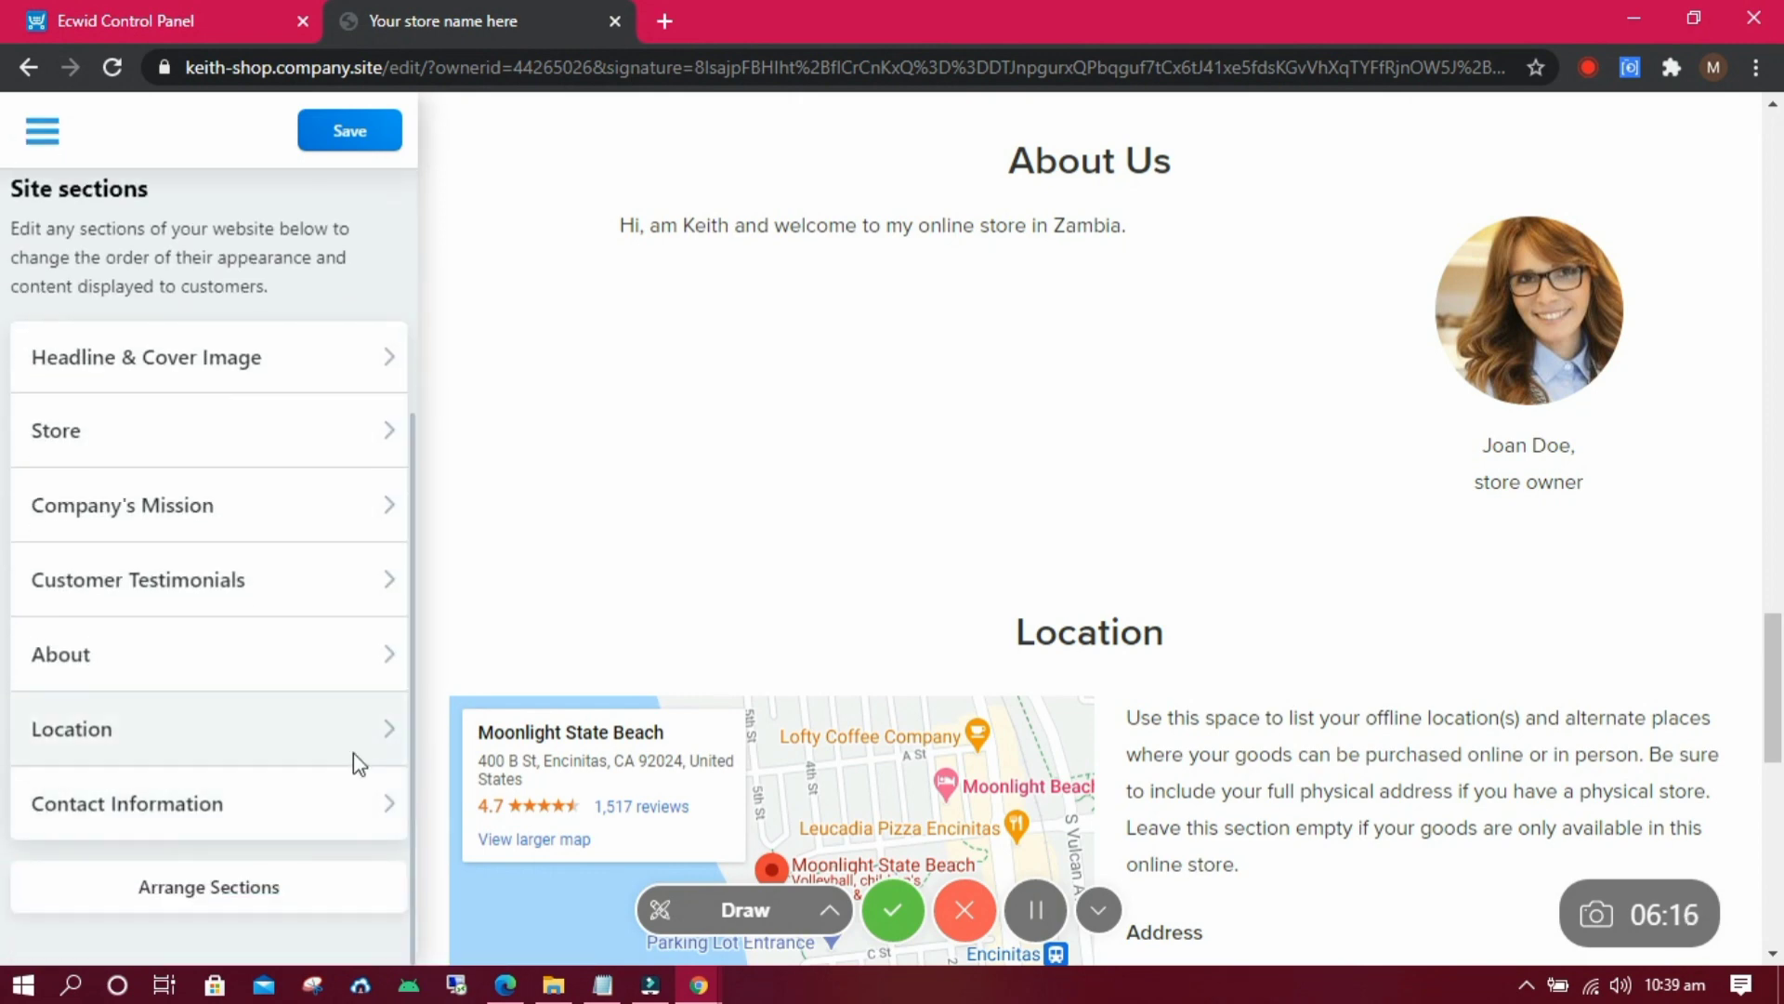
left_click(353, 755)
Replace the default Location section description with the shop's own text.
left_click(296, 610)
key("ctrl+a")
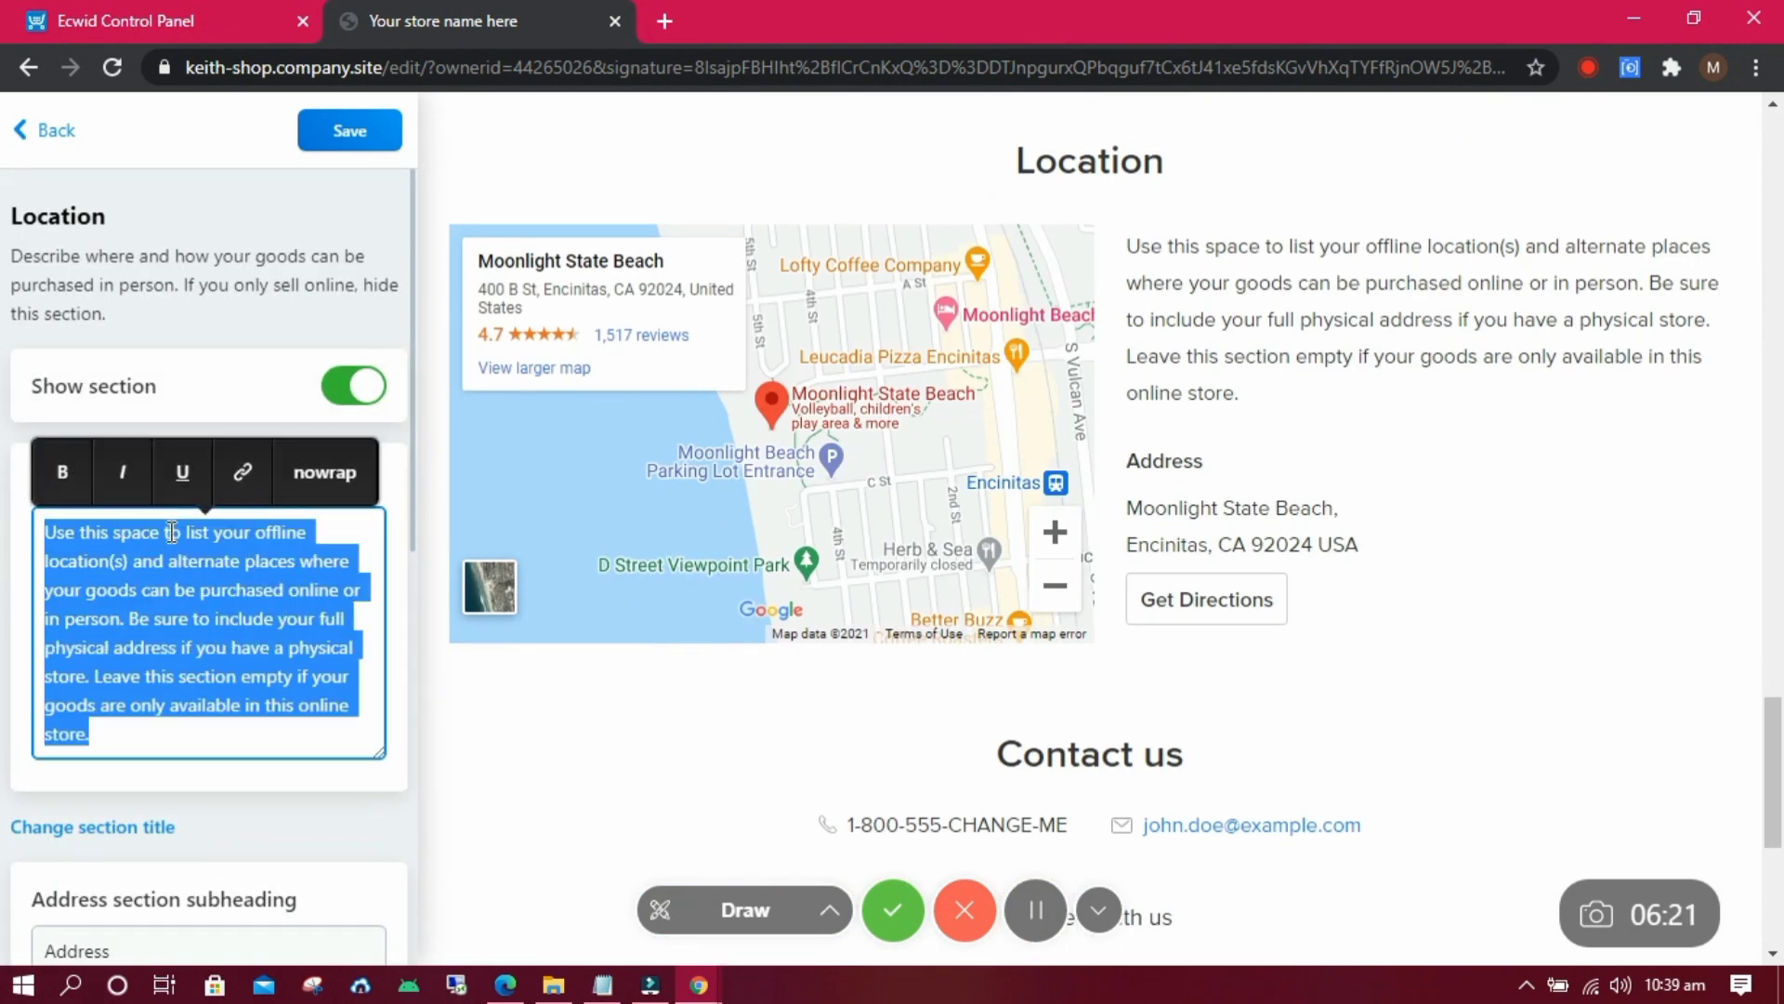
type("Ou")
key("BackSpace")
key("BackSpace")
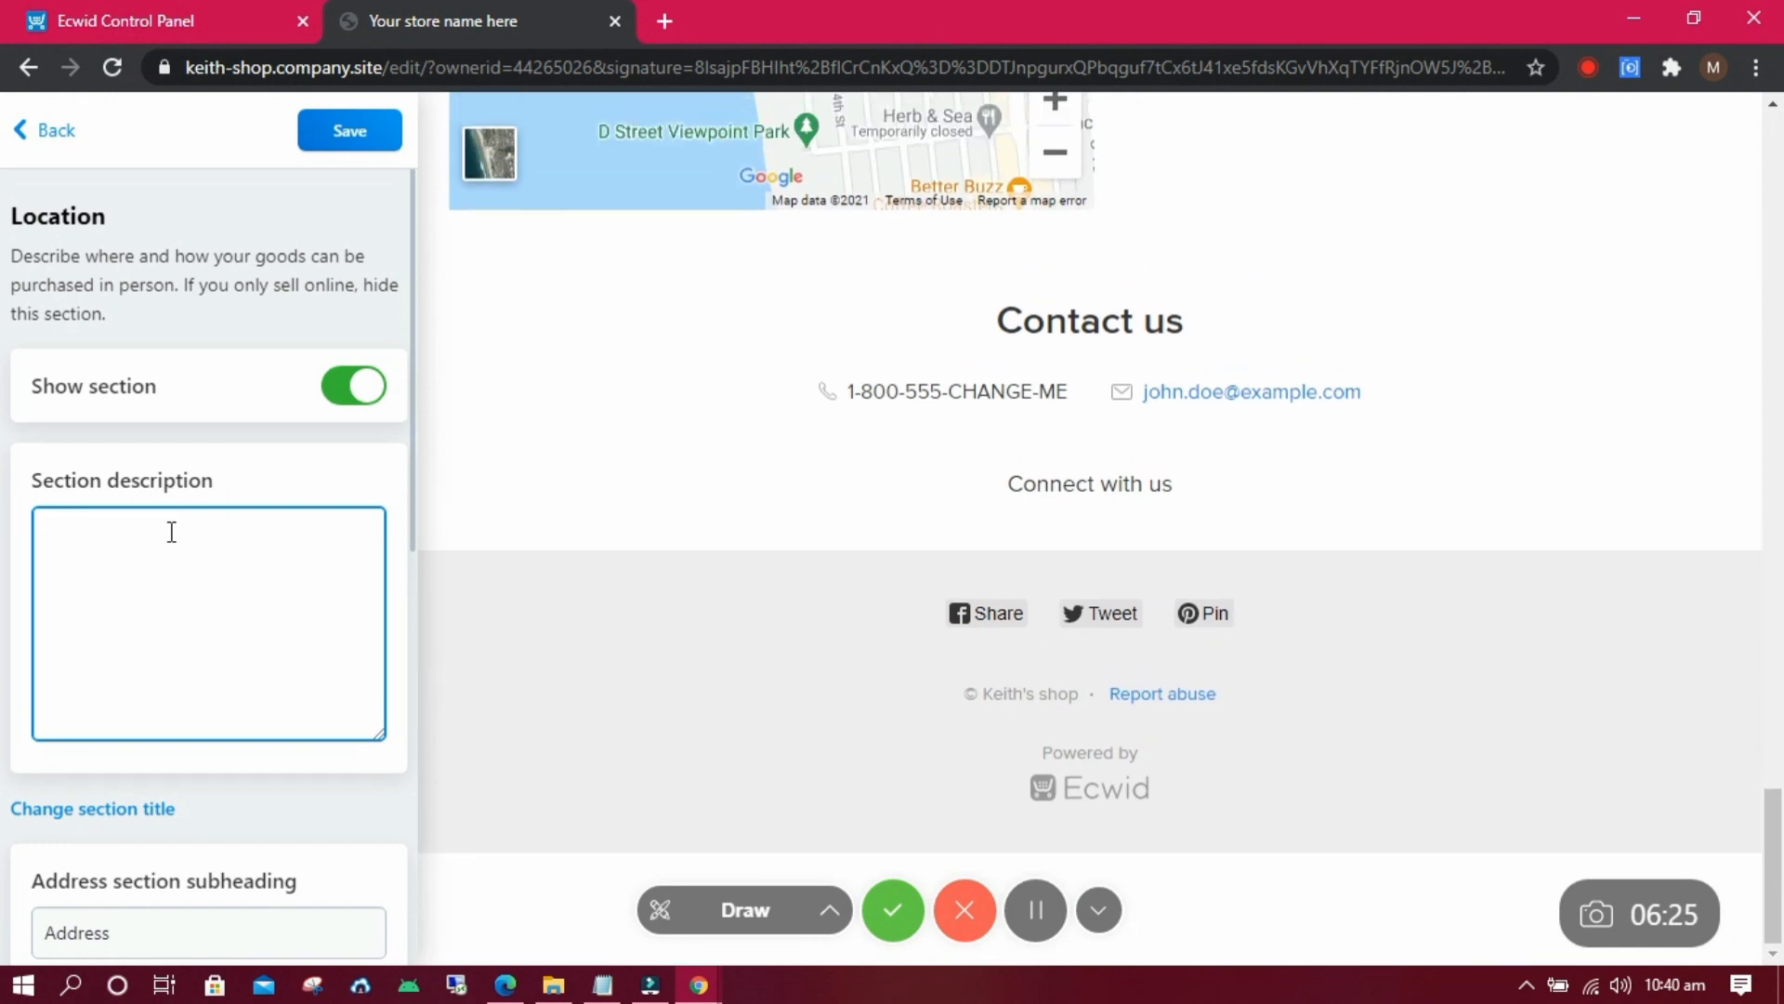
type("My")
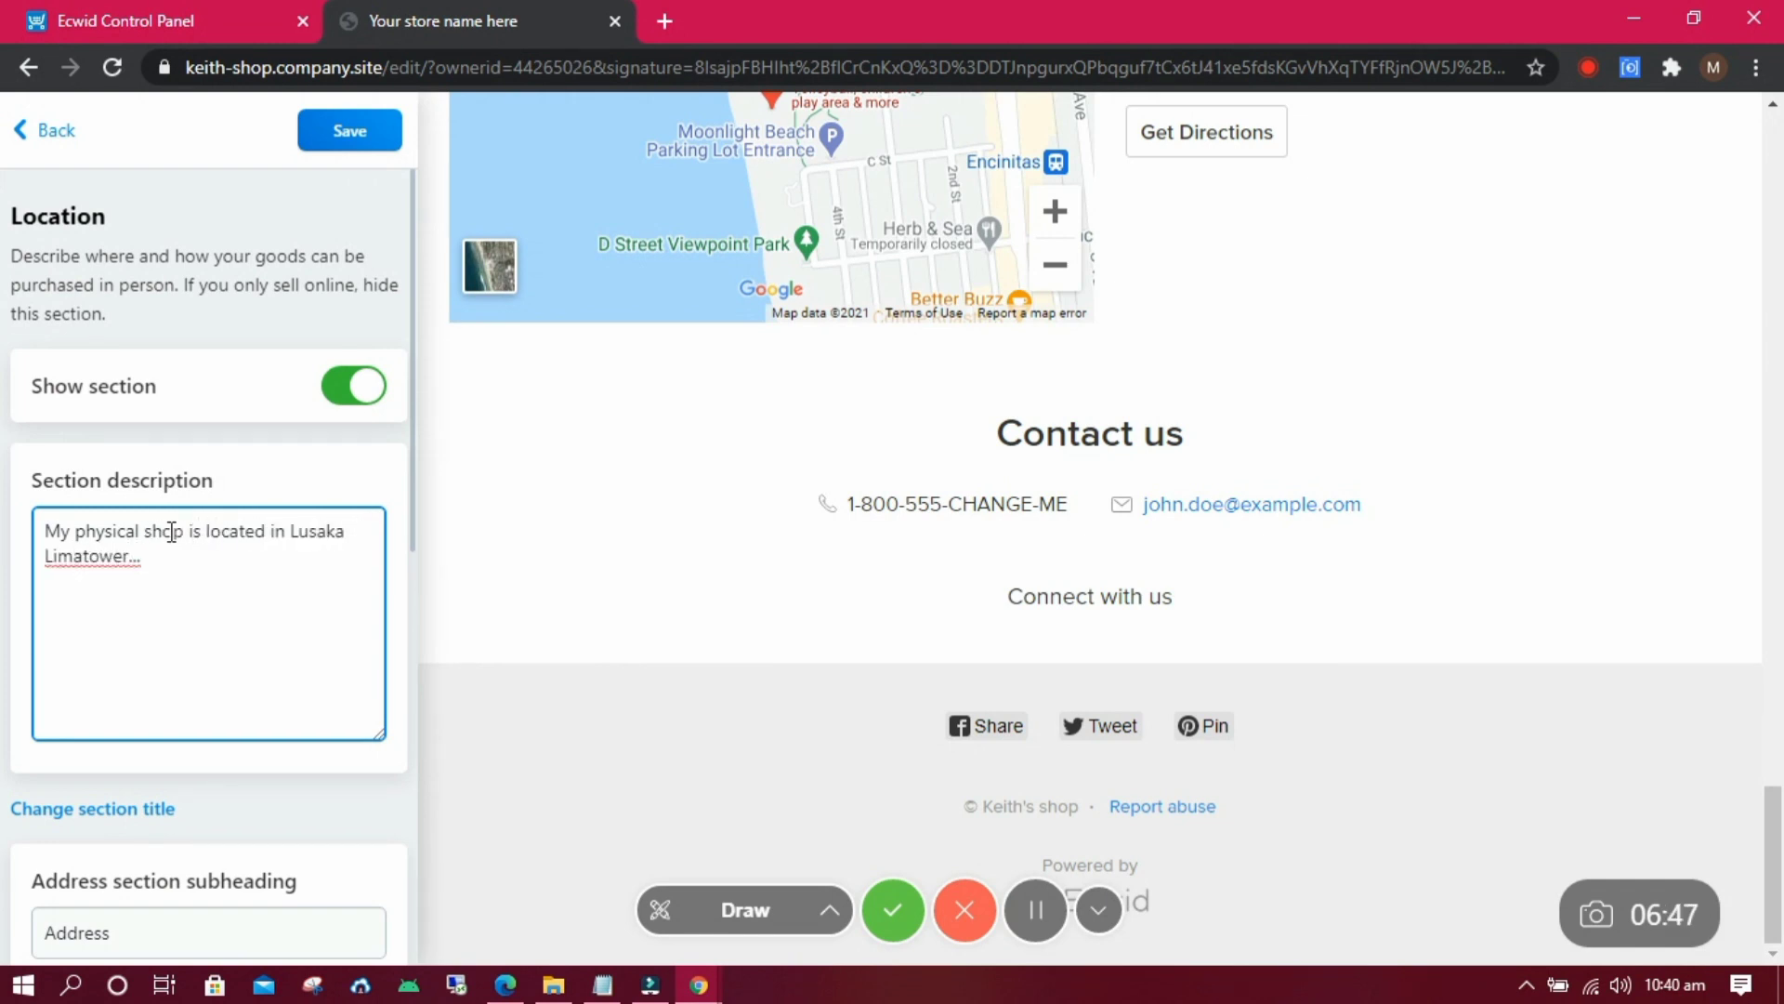
Set the physical address to 'Lusaka Zambia, 10101, Zamia' and save the Location section.
scroll(409, 483, "down", 6)
left_click_drag(268, 345, 23, 341)
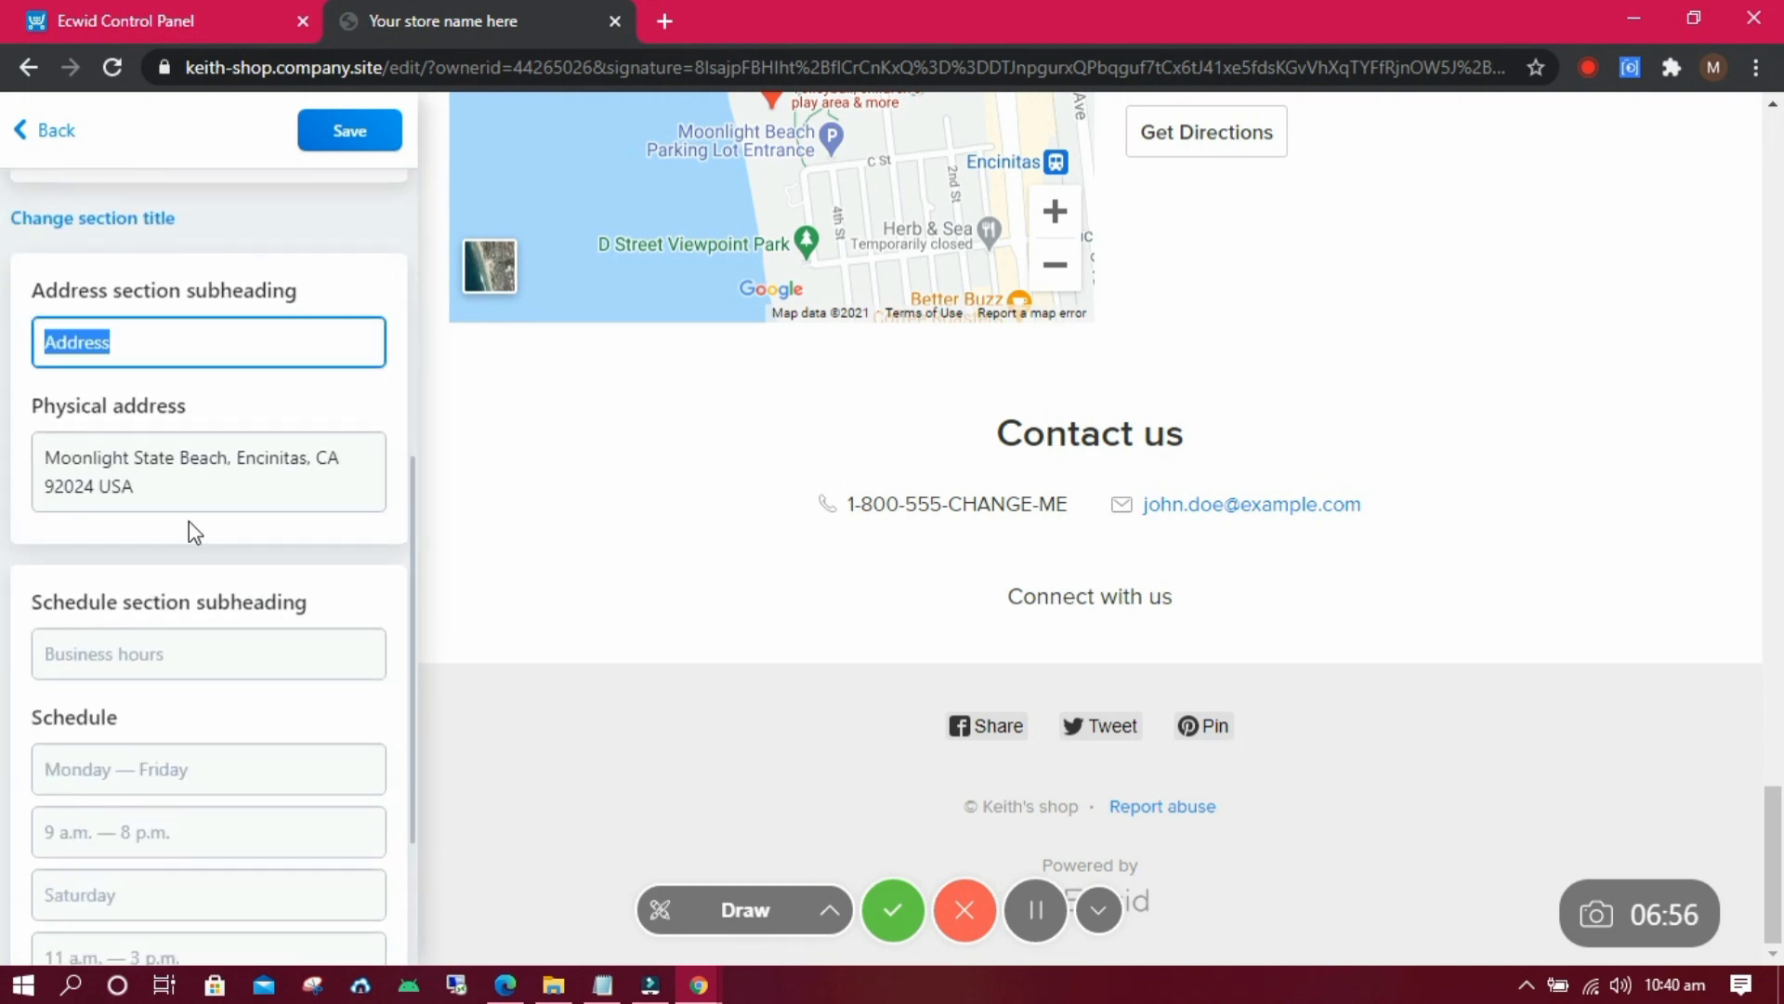
left_click_drag(172, 488, 35, 446)
type("Lusaka Zamb")
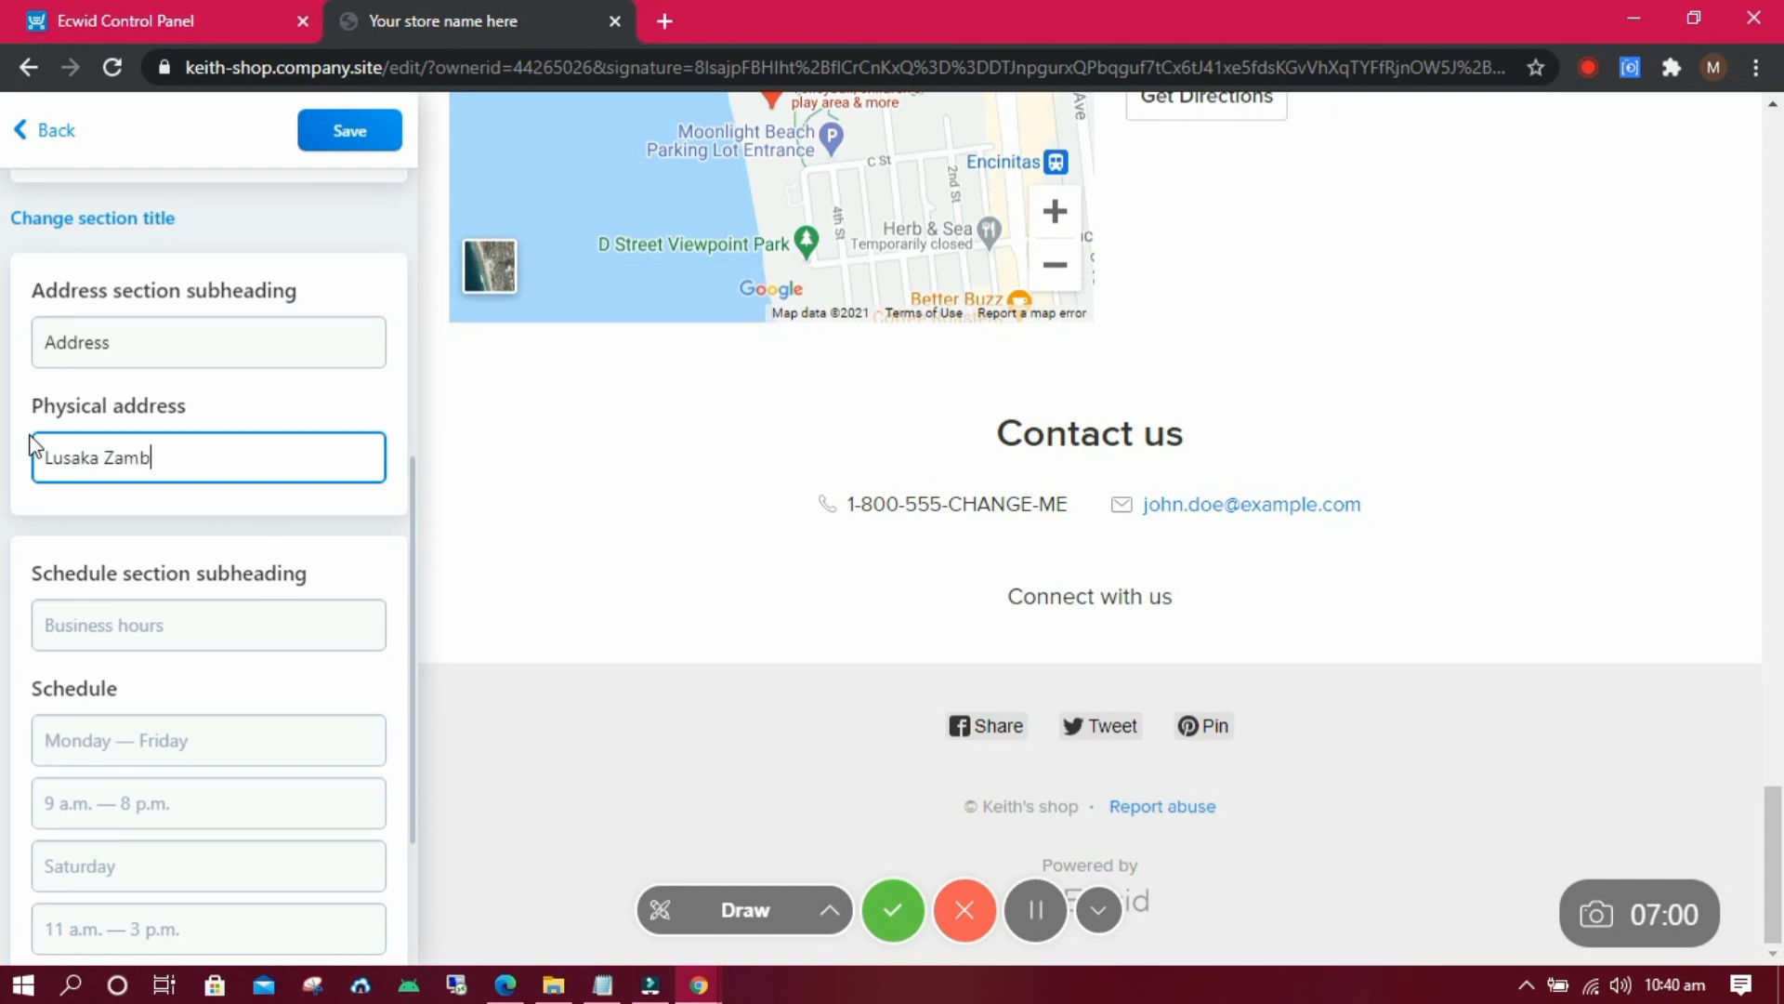
type("ia, 10")
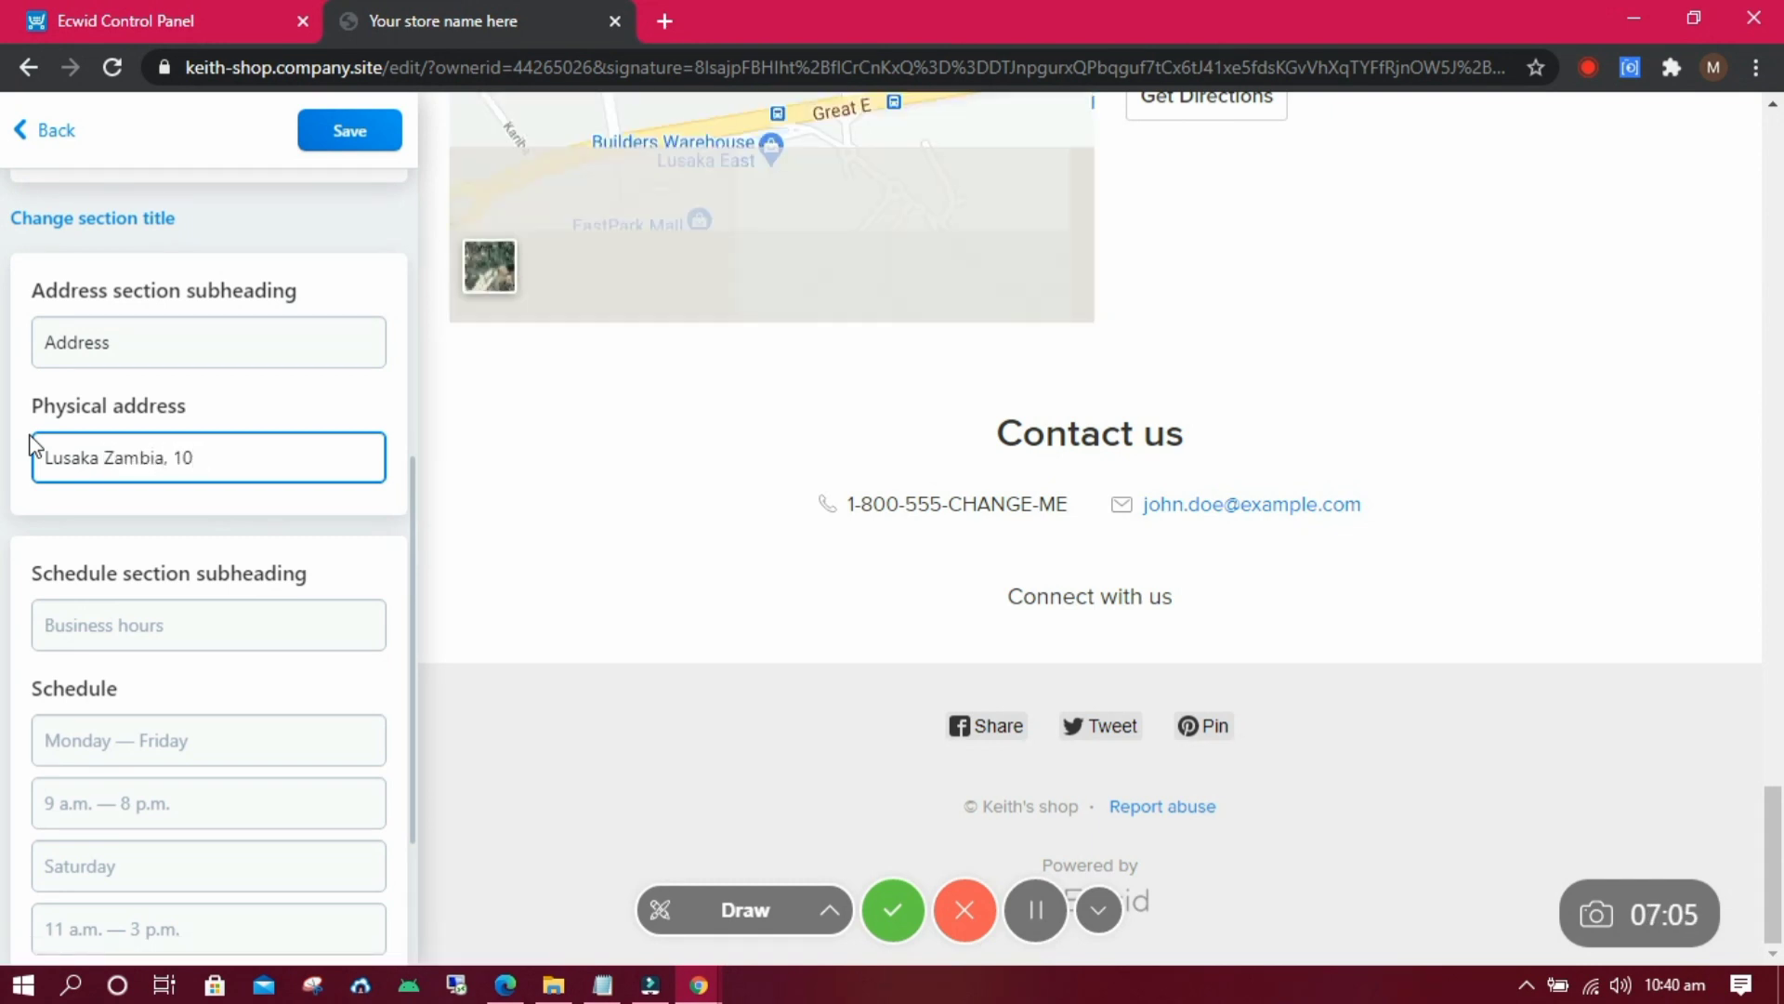
type("101")
type(", Zamia")
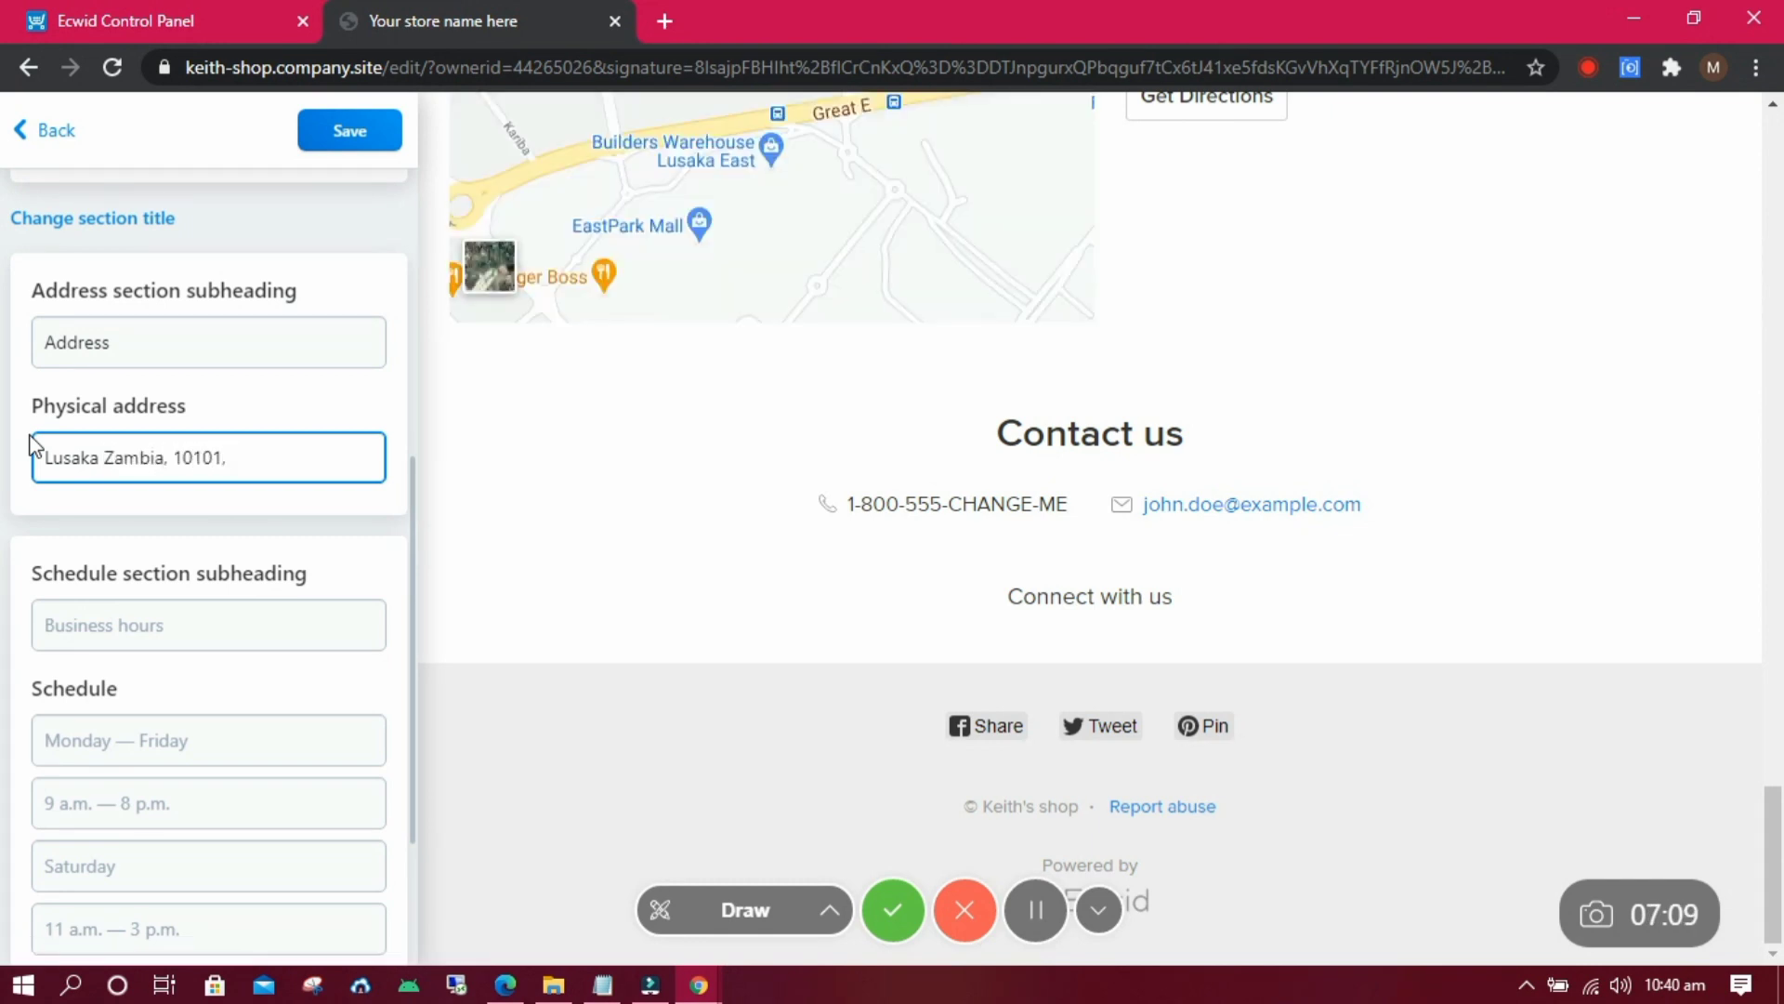
left_click(200, 617)
left_click(1063, 537)
left_click_drag(1775, 864, 1780, 818)
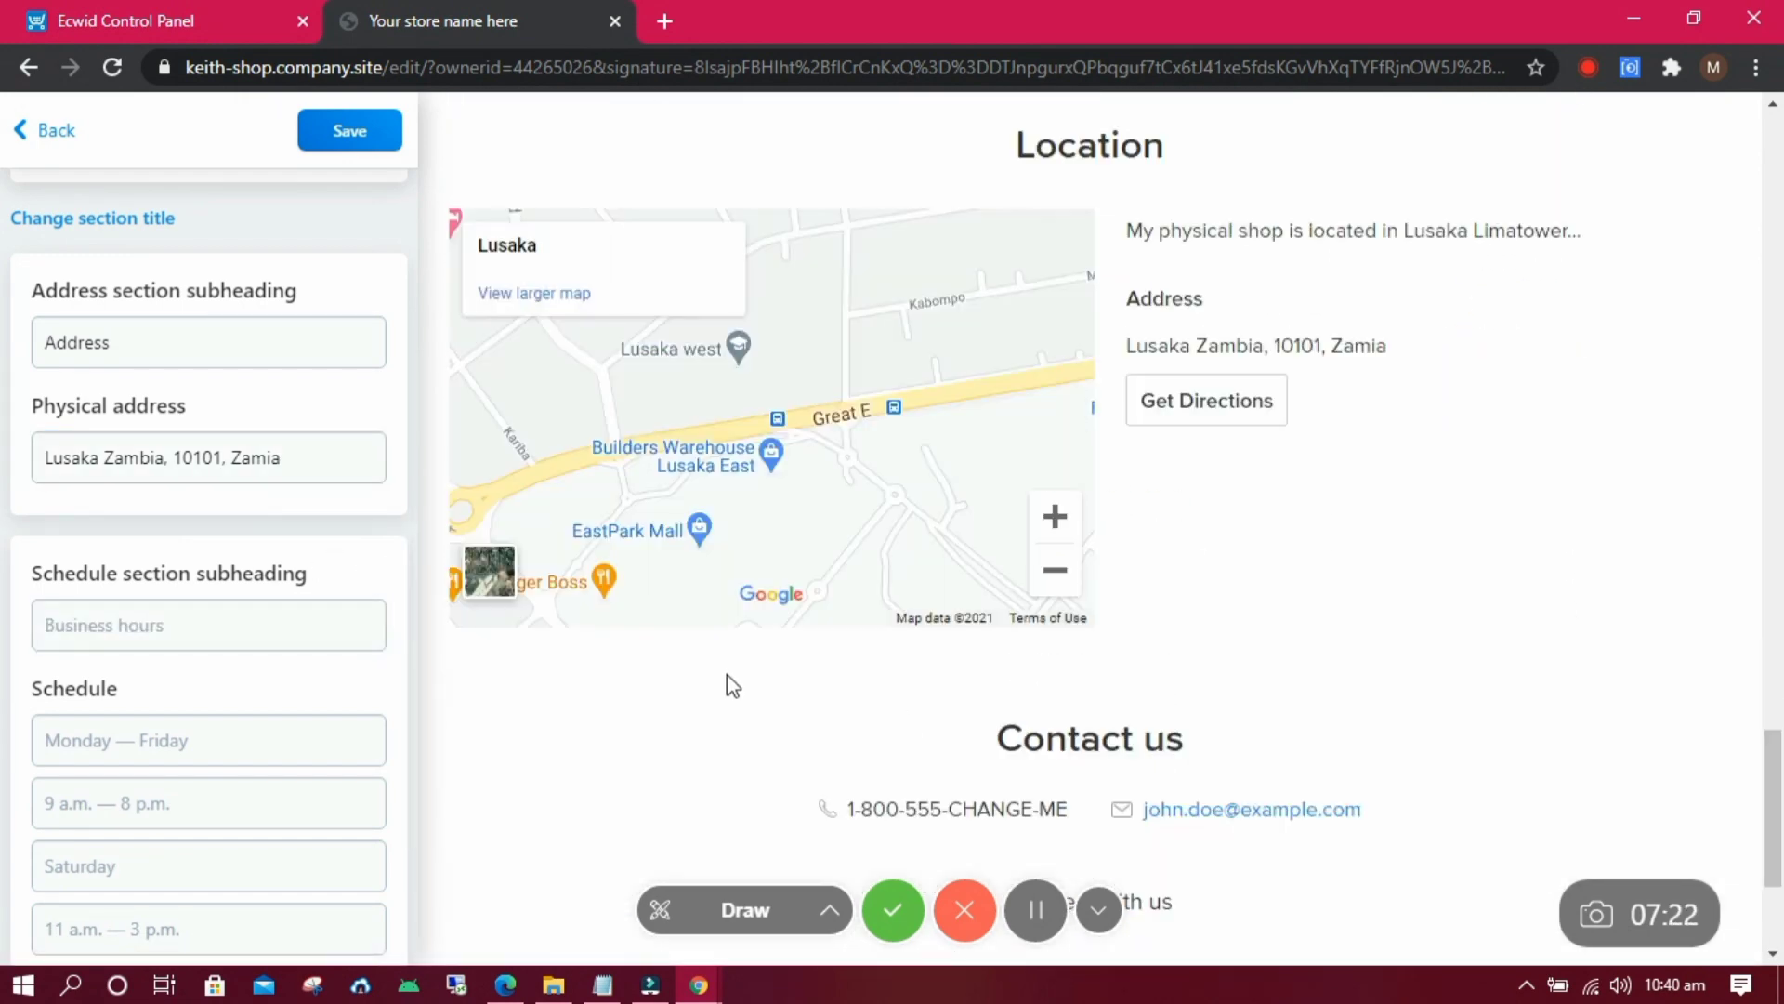
left_click(350, 130)
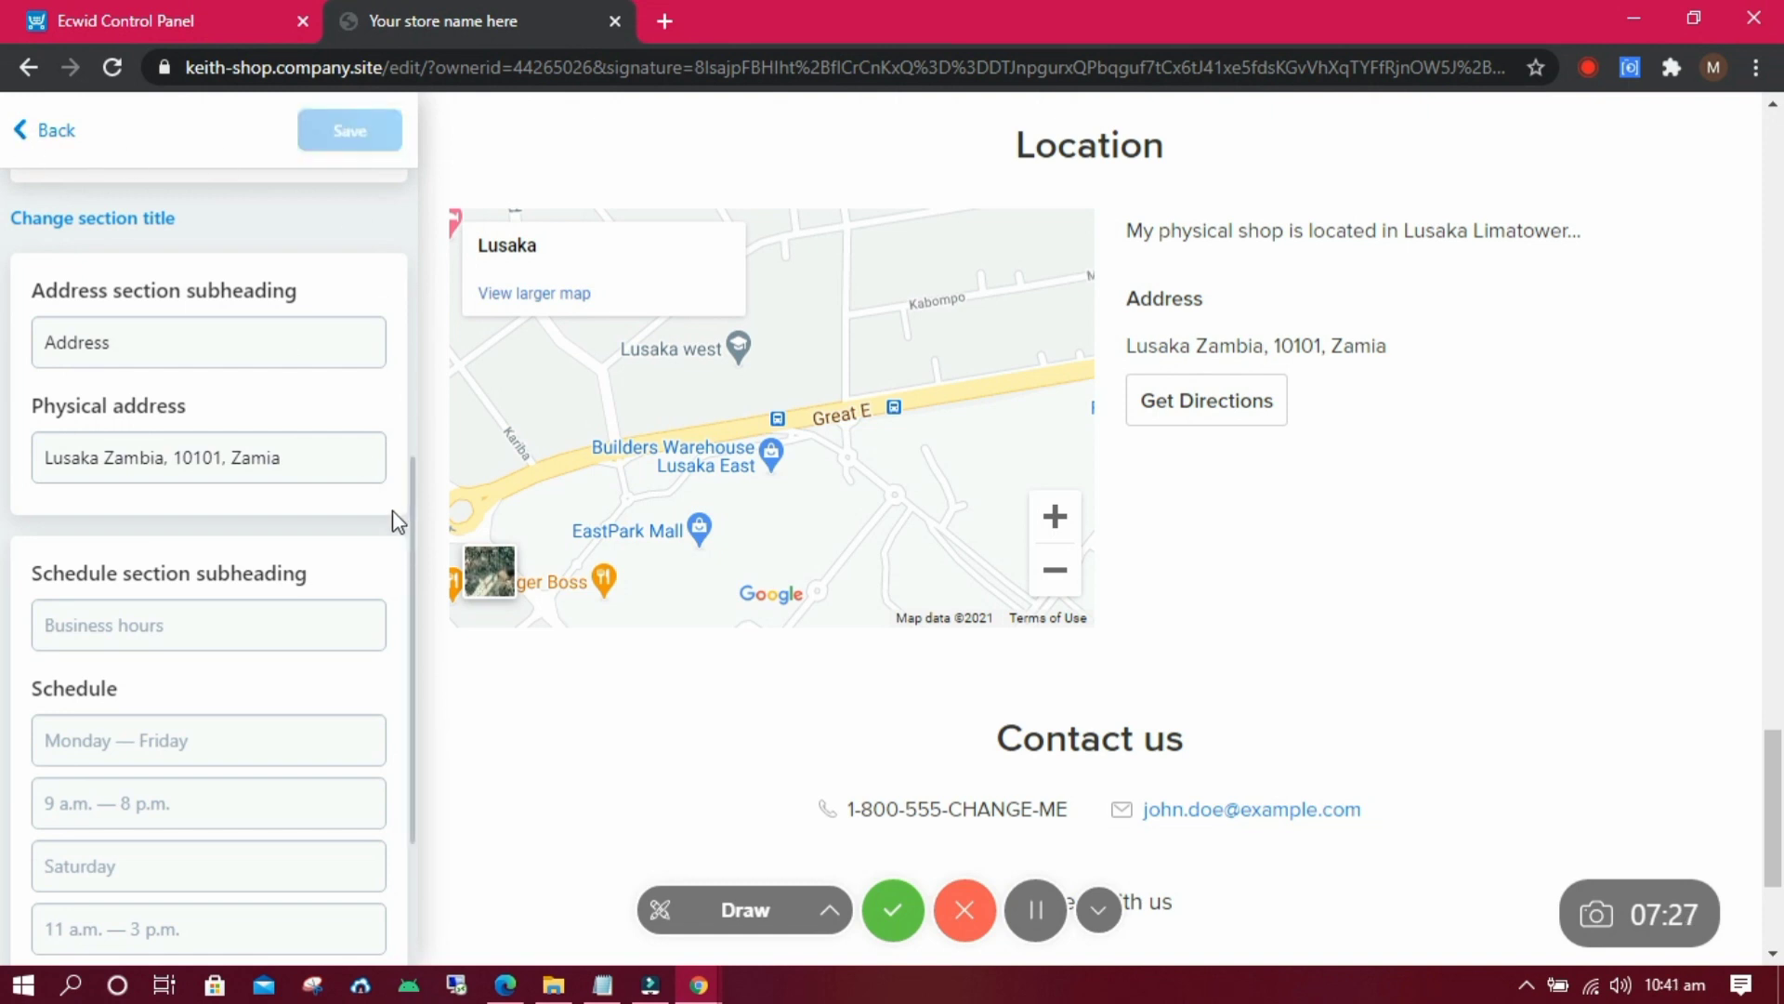
scroll(379, 651, "down", 2)
left_click(379, 665)
Fill Contact Information with the shop's phone number, e-mail and https website address, then save.
left_click(46, 130)
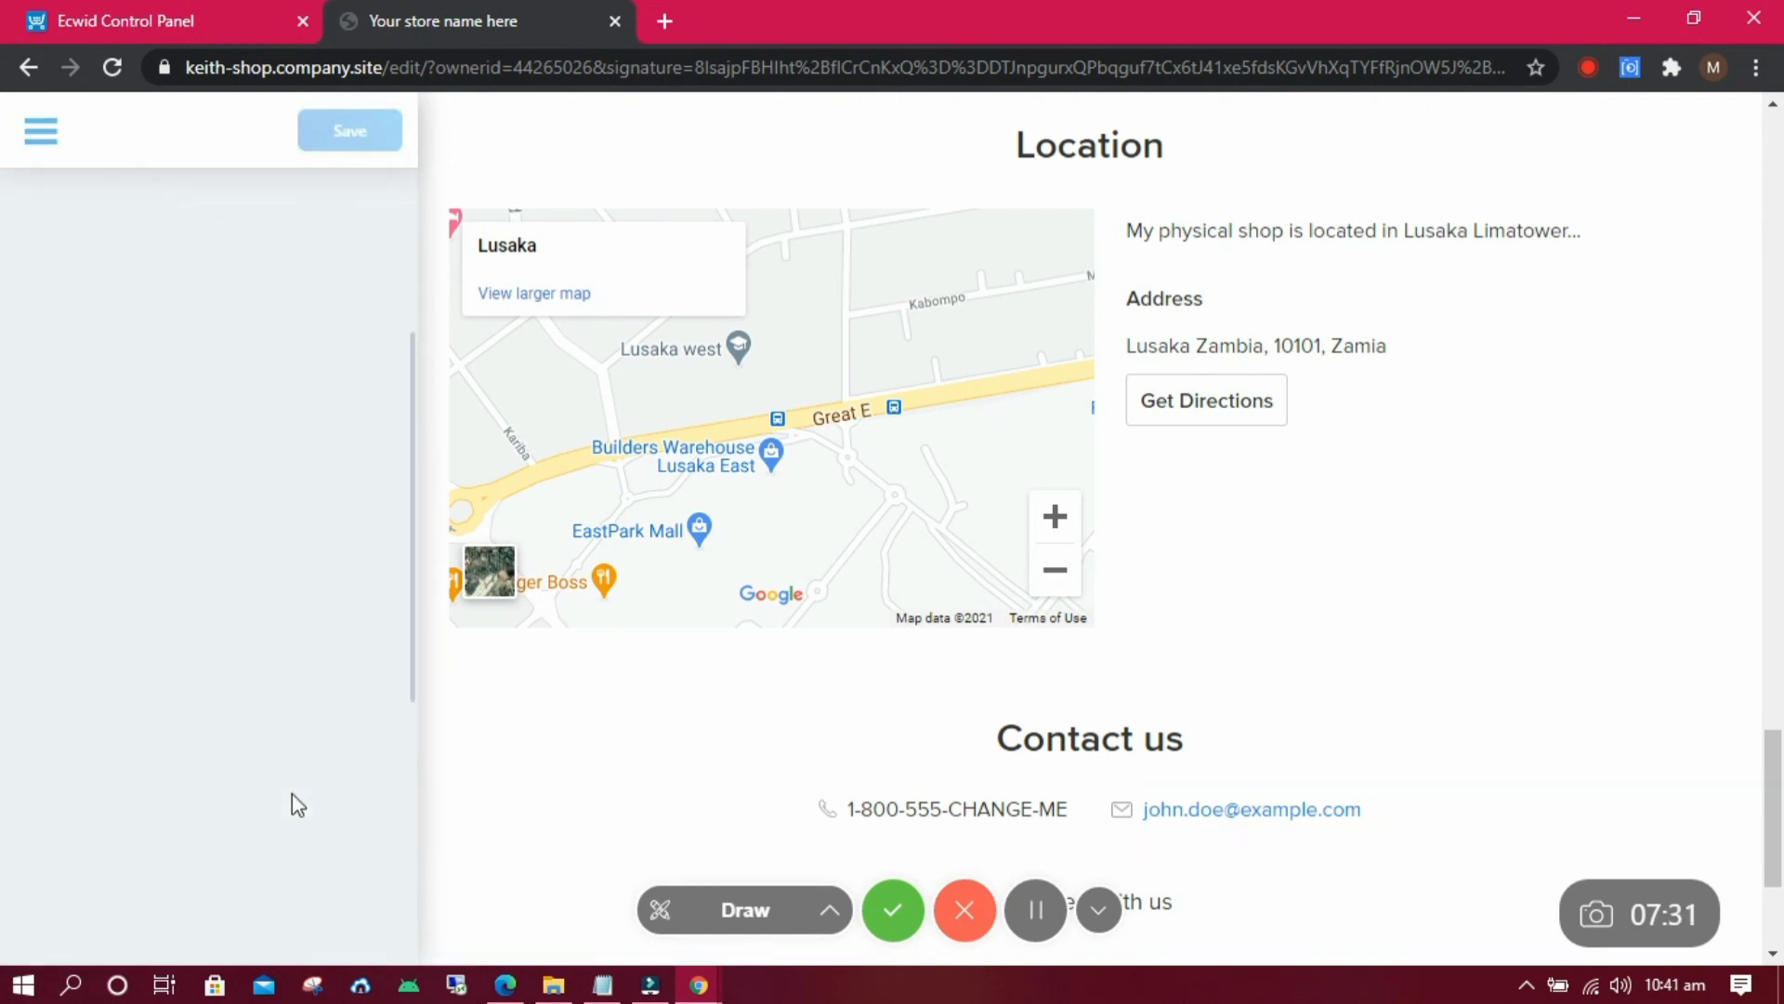
left_click(292, 797)
left_click_drag(244, 503, 4, 507)
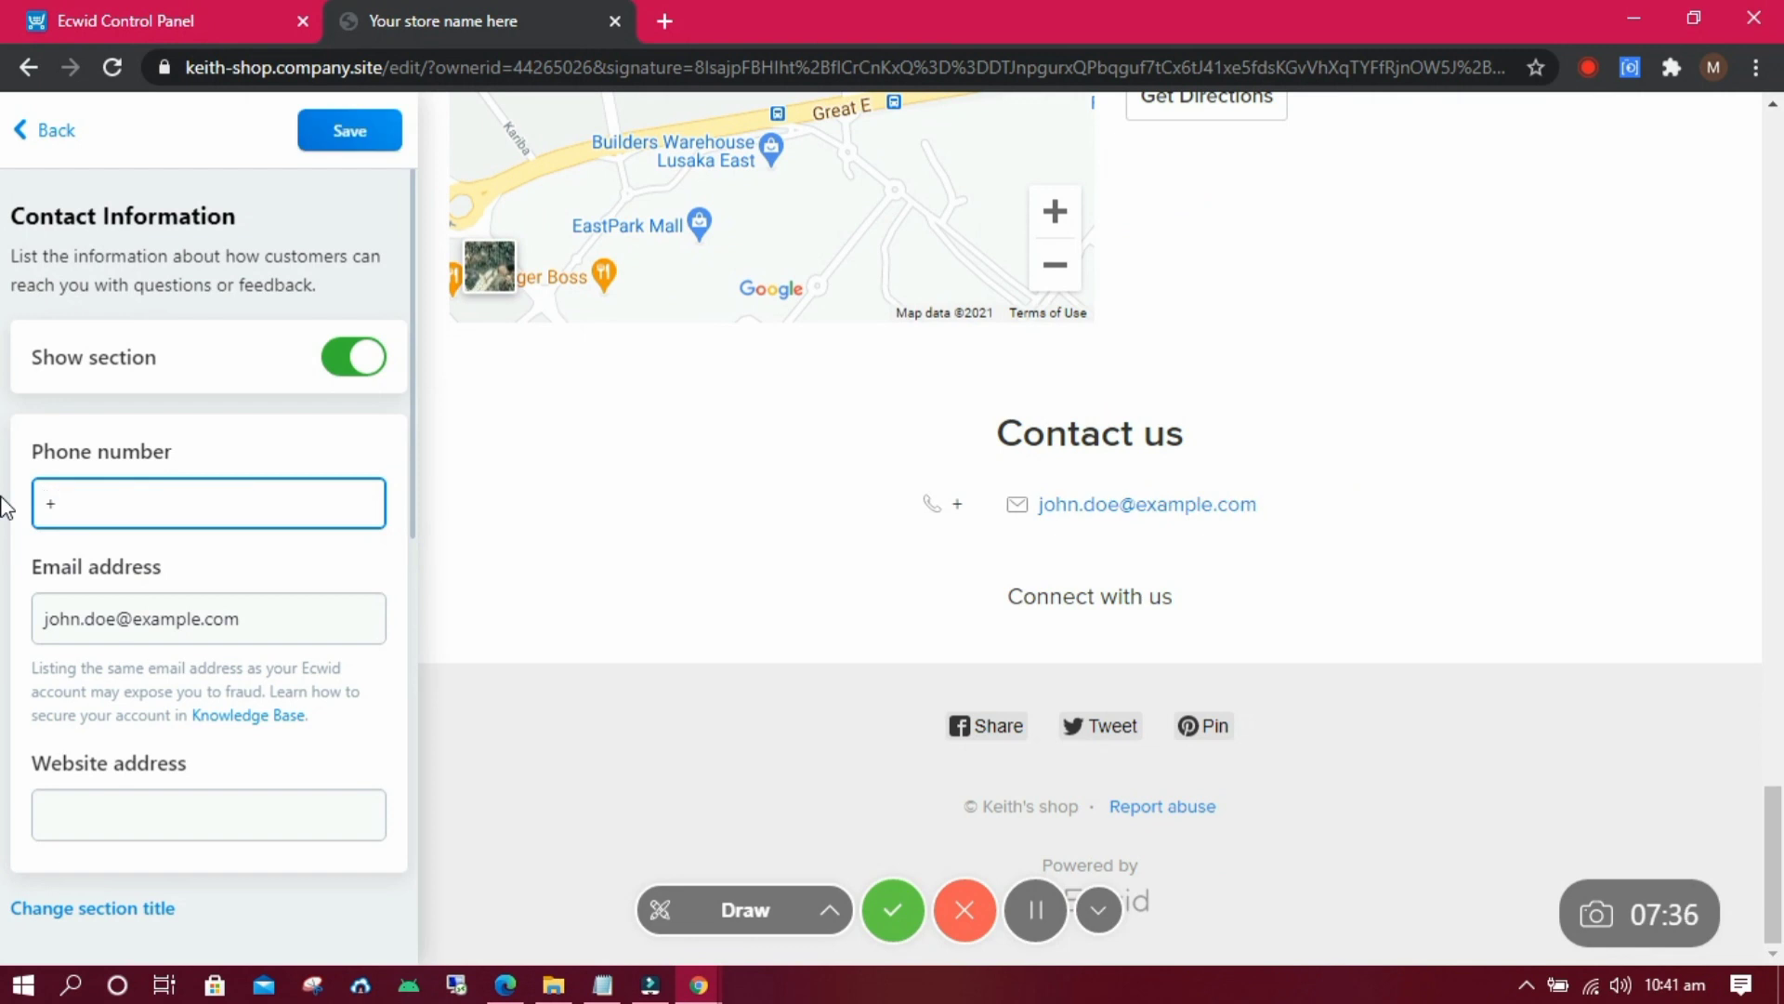
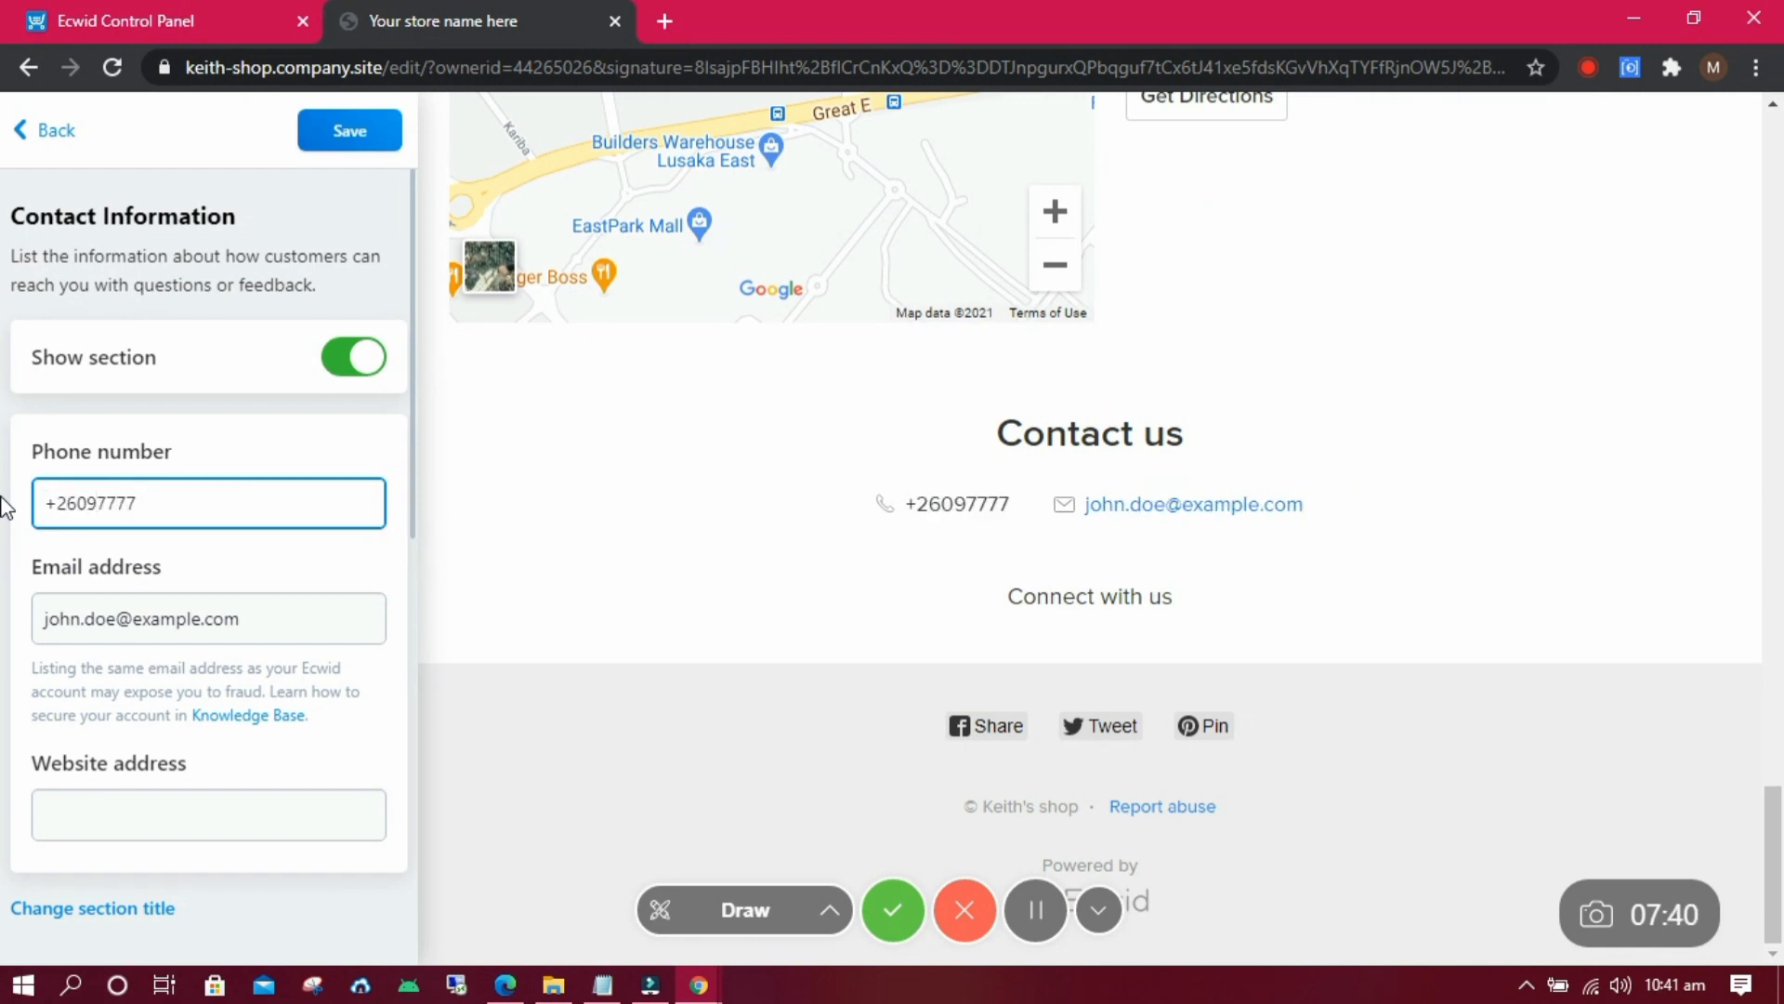
key("Tab")
left_click(98, 836)
type("https://keithrainz.me")
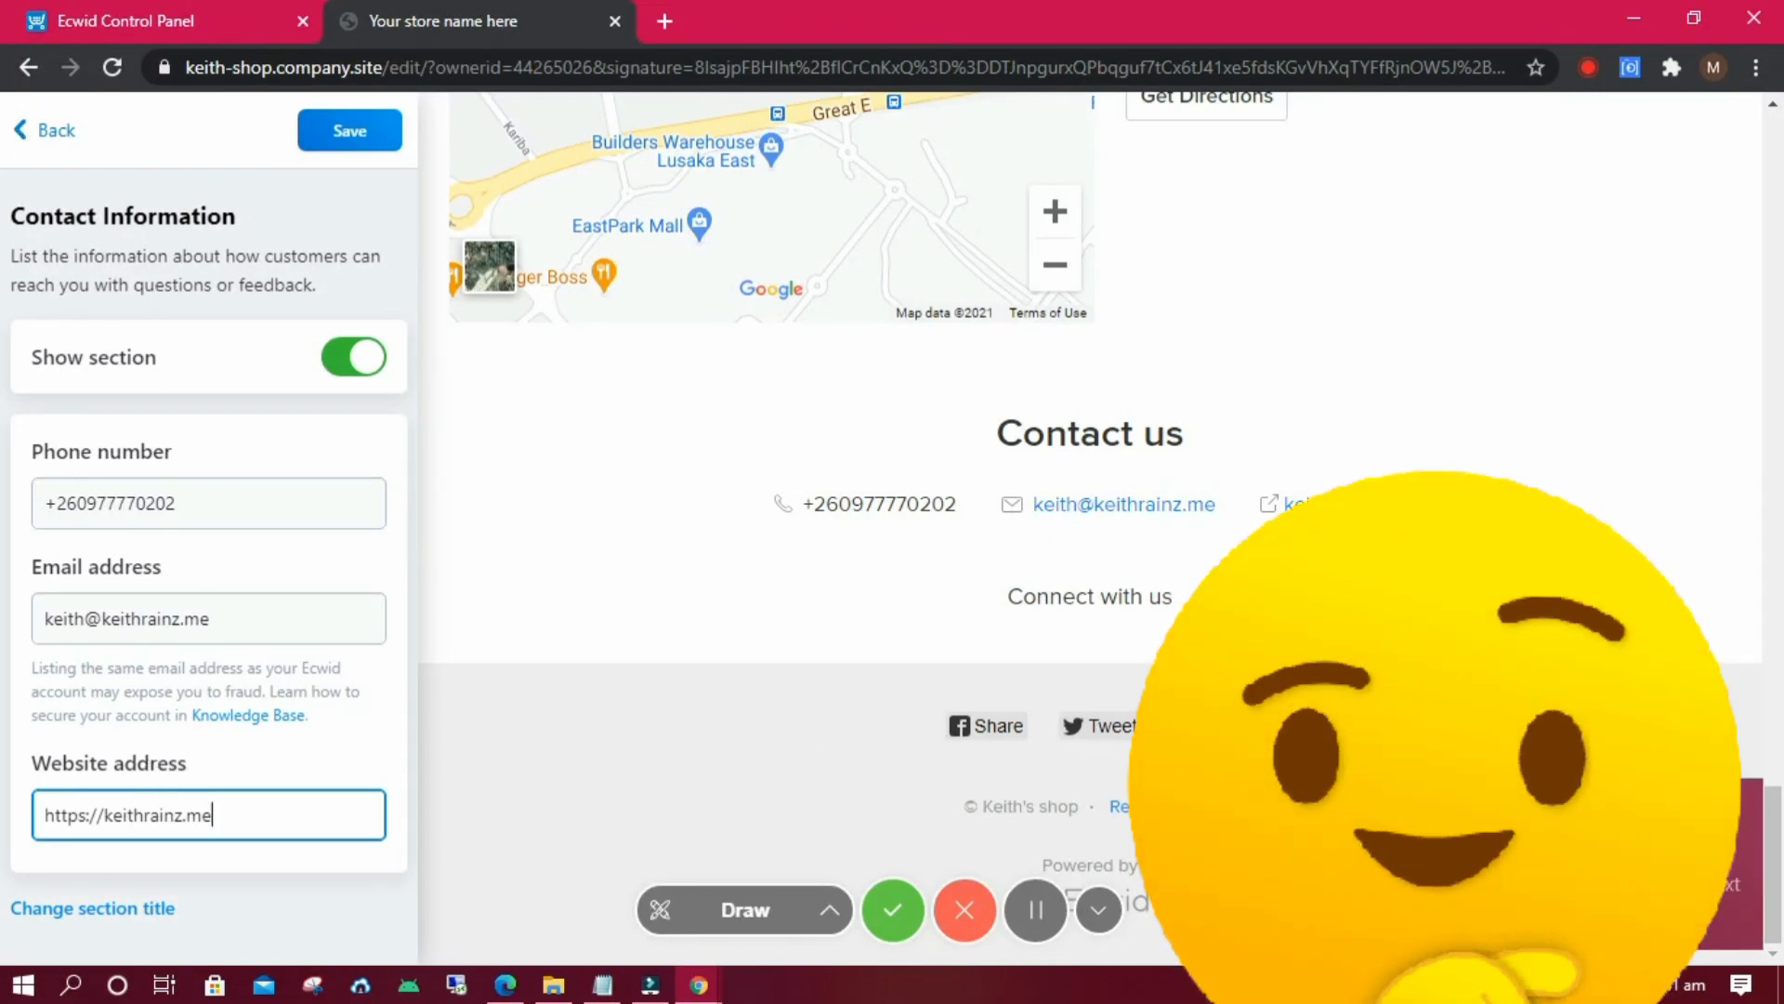
left_click(349, 130)
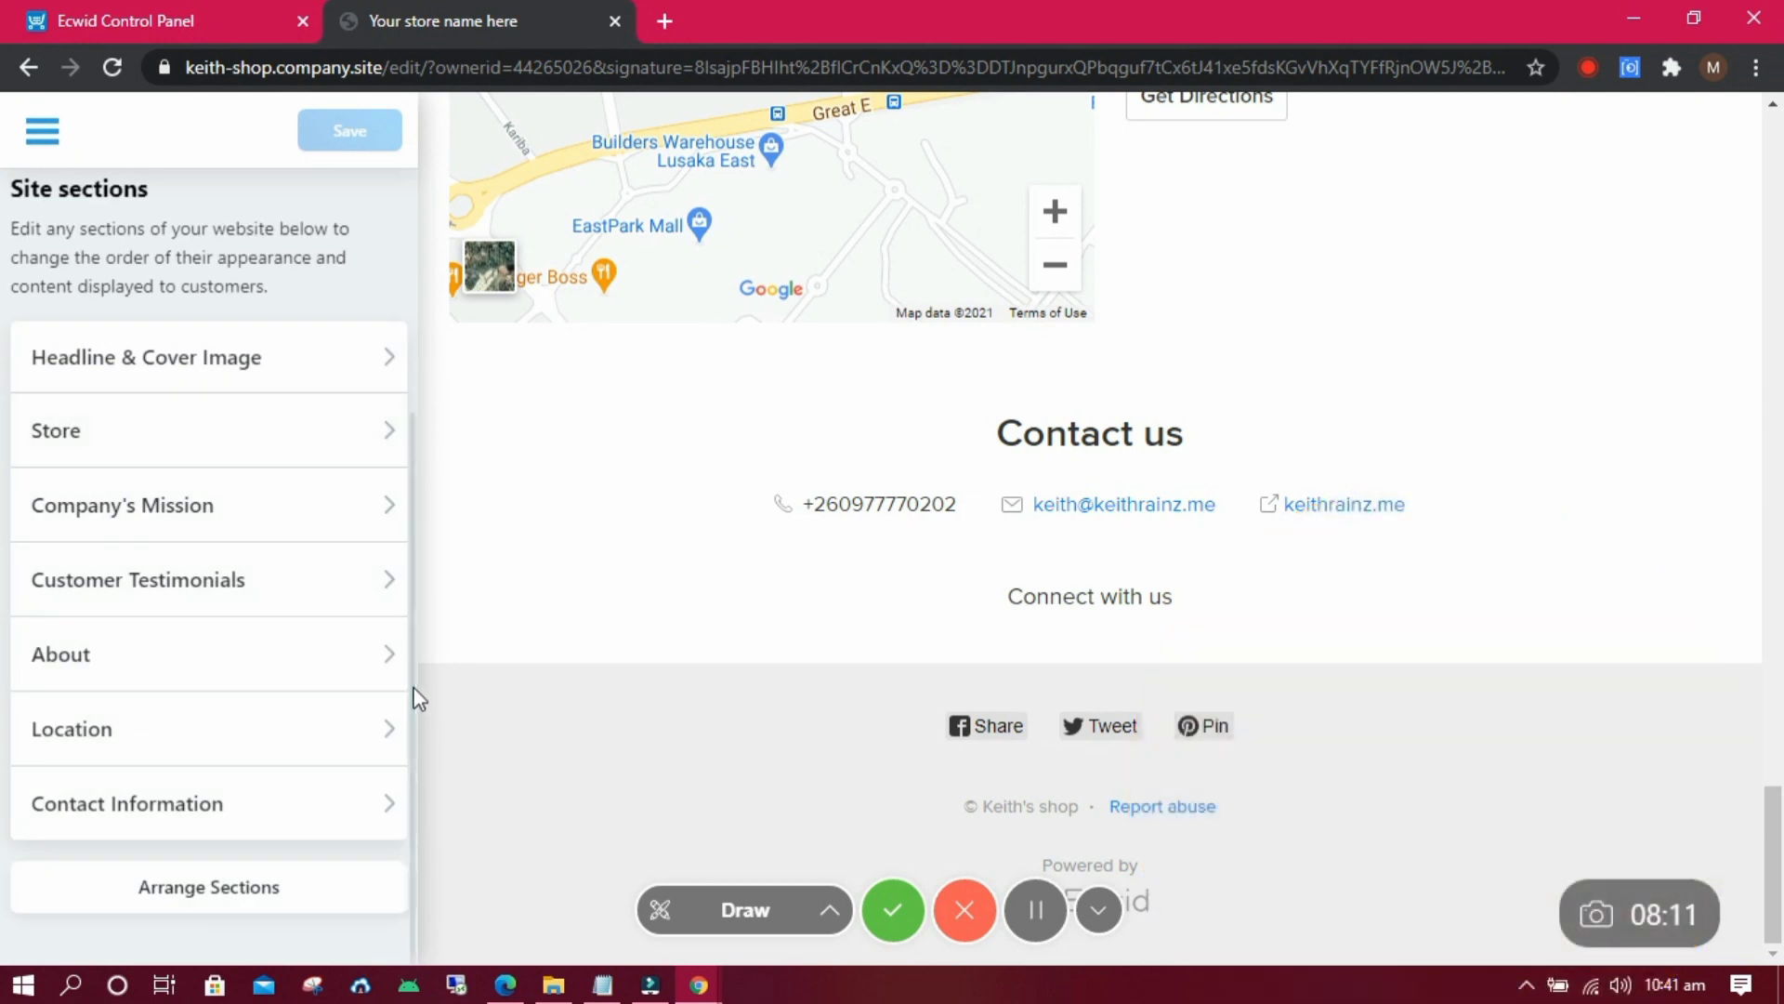
Open the live storefront via View Website and scroll through its five priced shirt products.
left_click(903, 927)
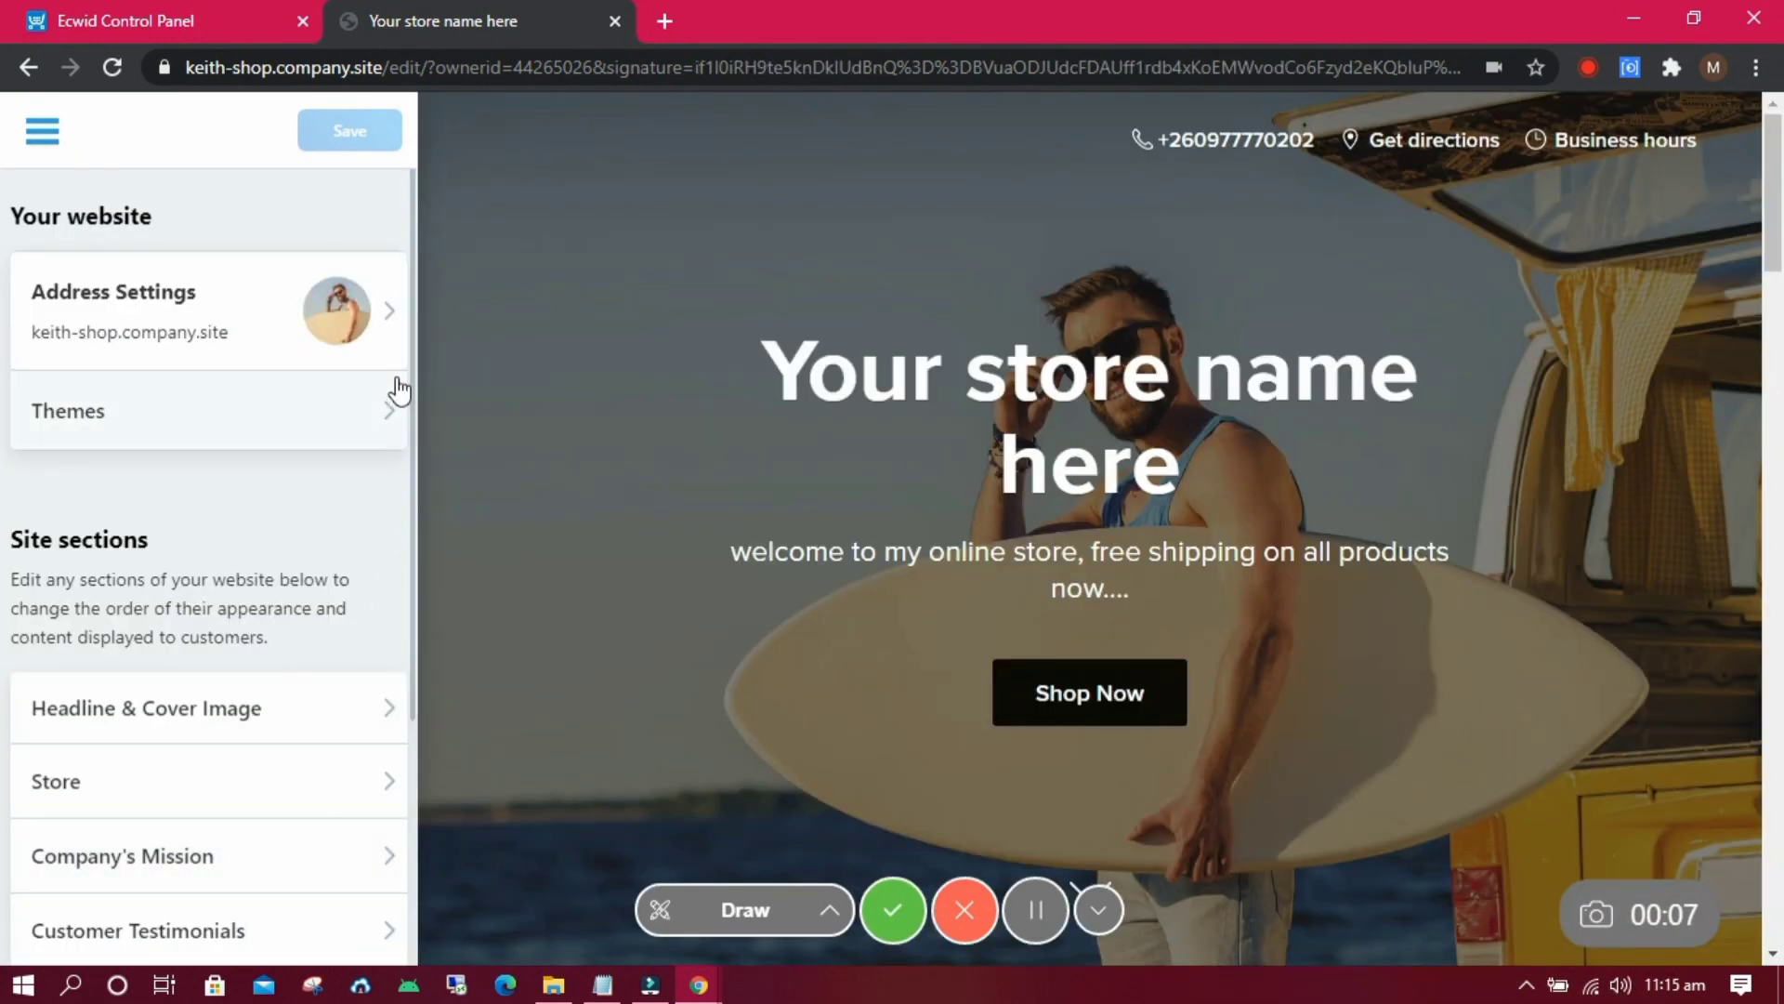
left_click(41, 135)
left_click(116, 207)
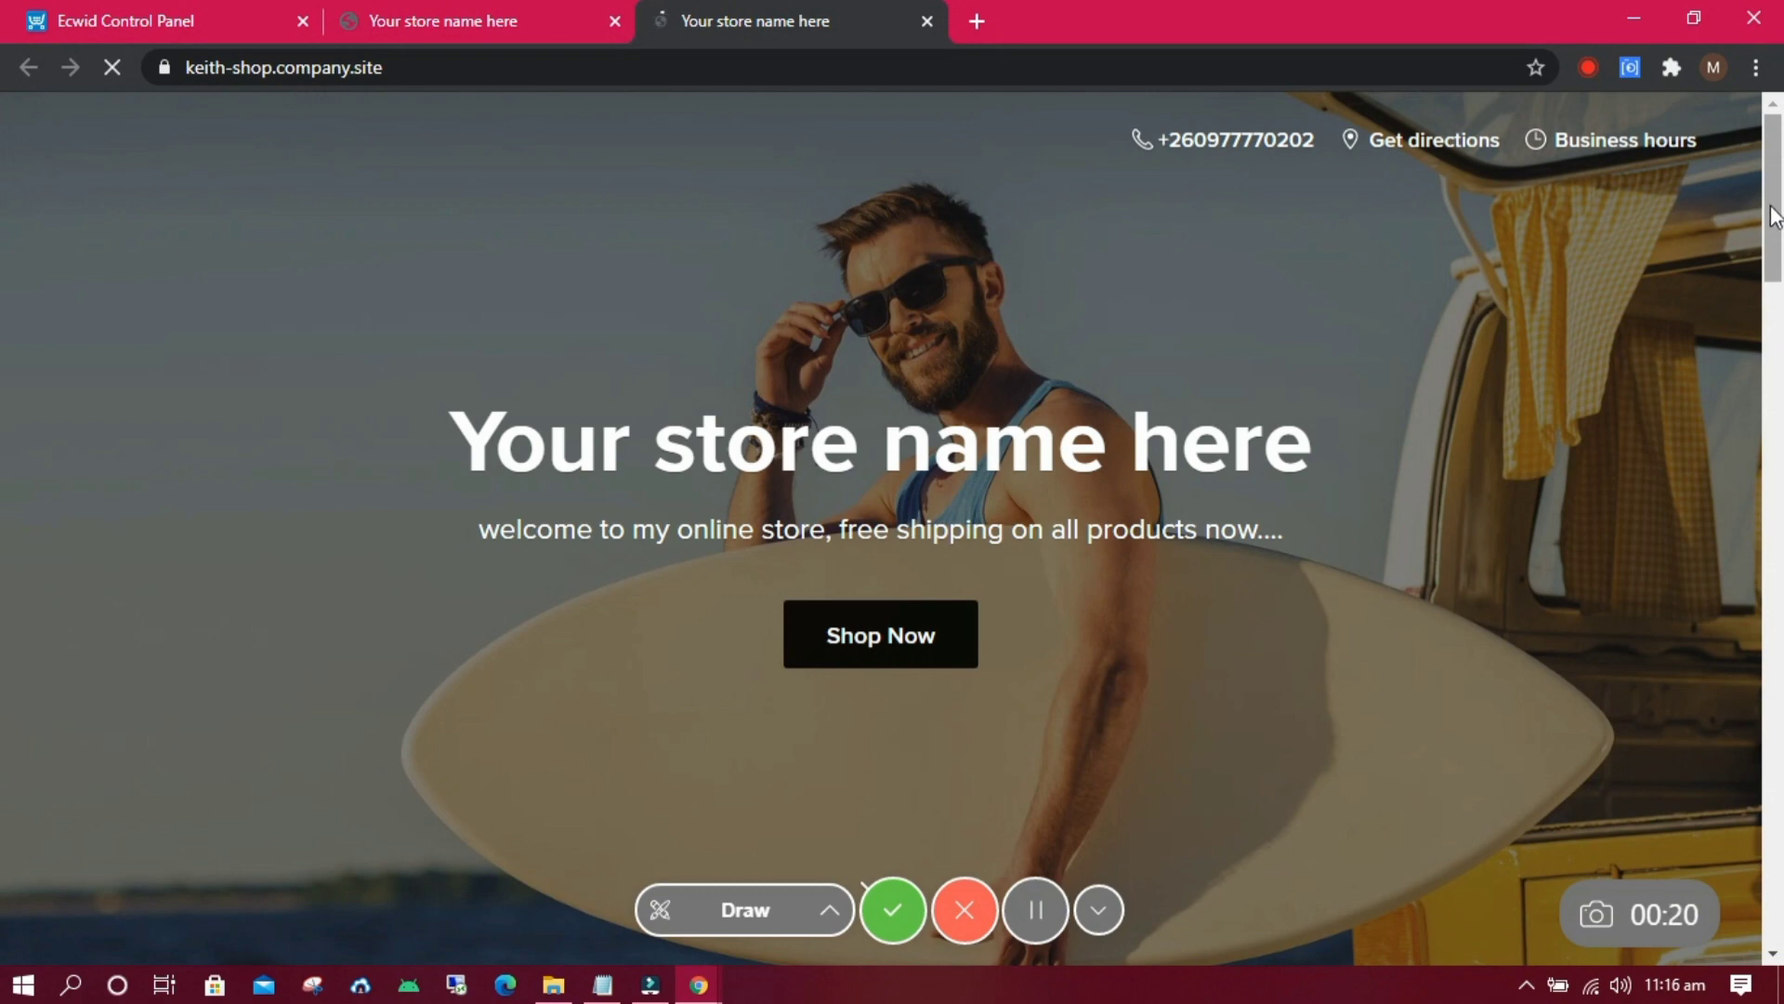
scroll(1776, 297, "down", 5)
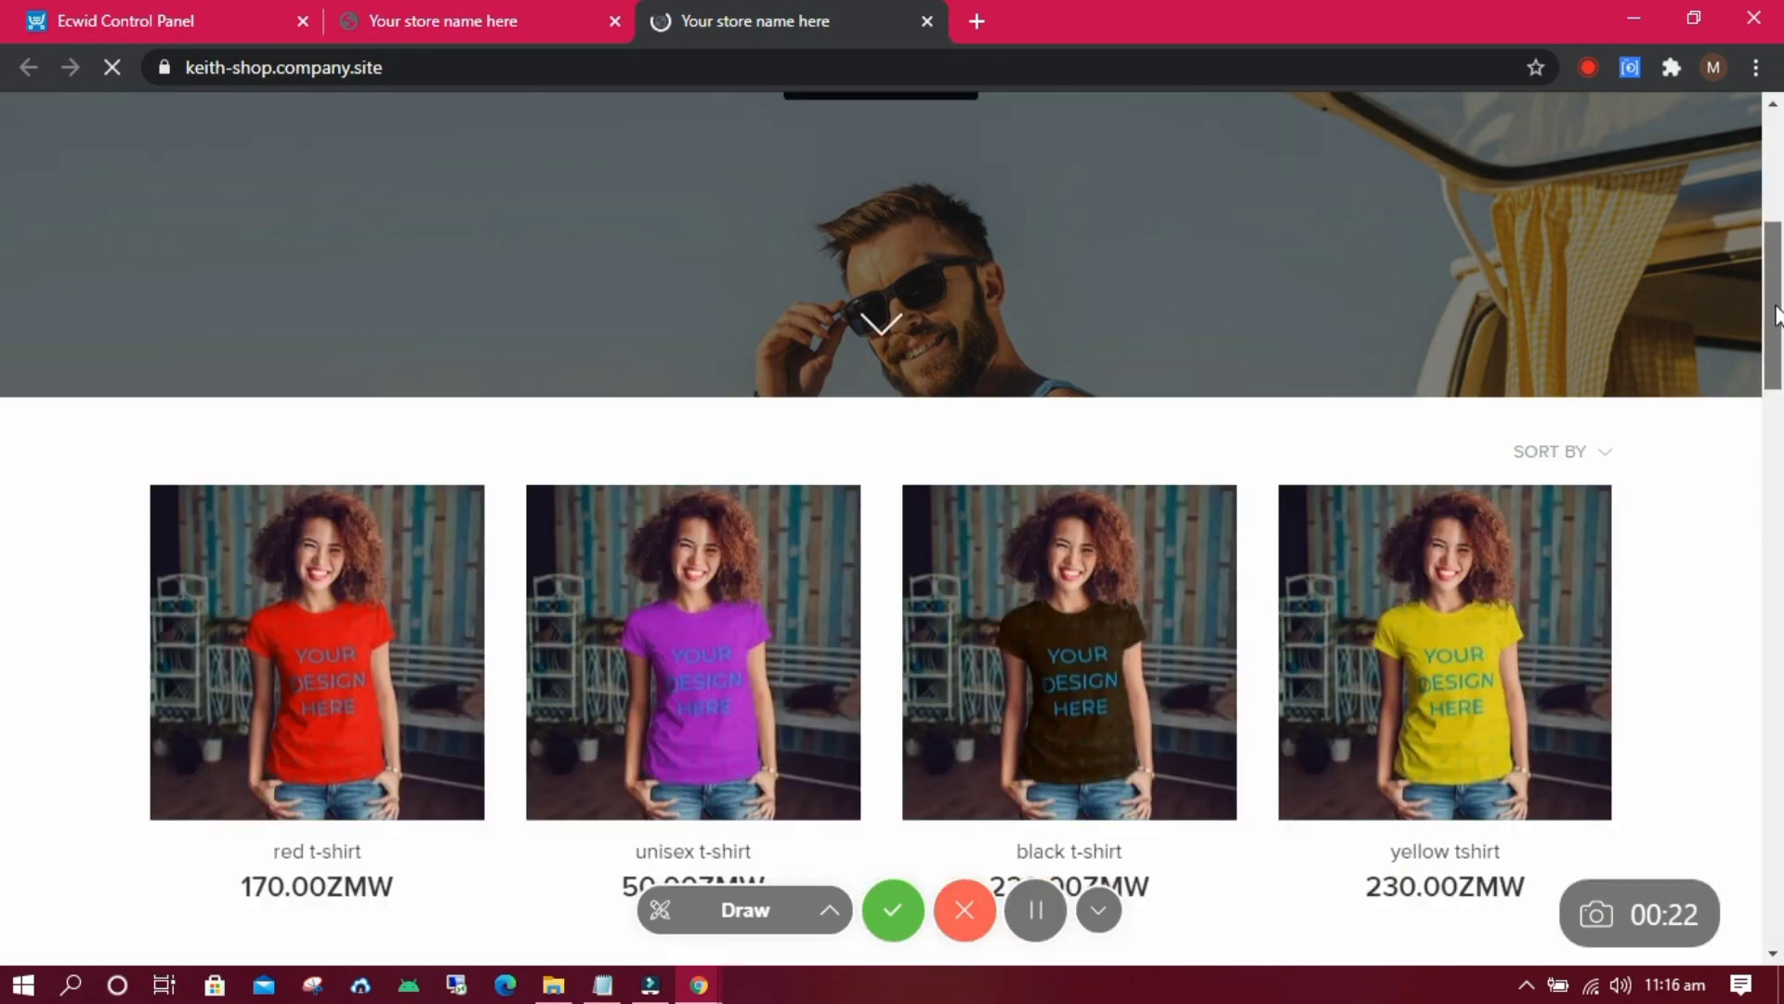
left_click_drag(1776, 311, 1781, 729)
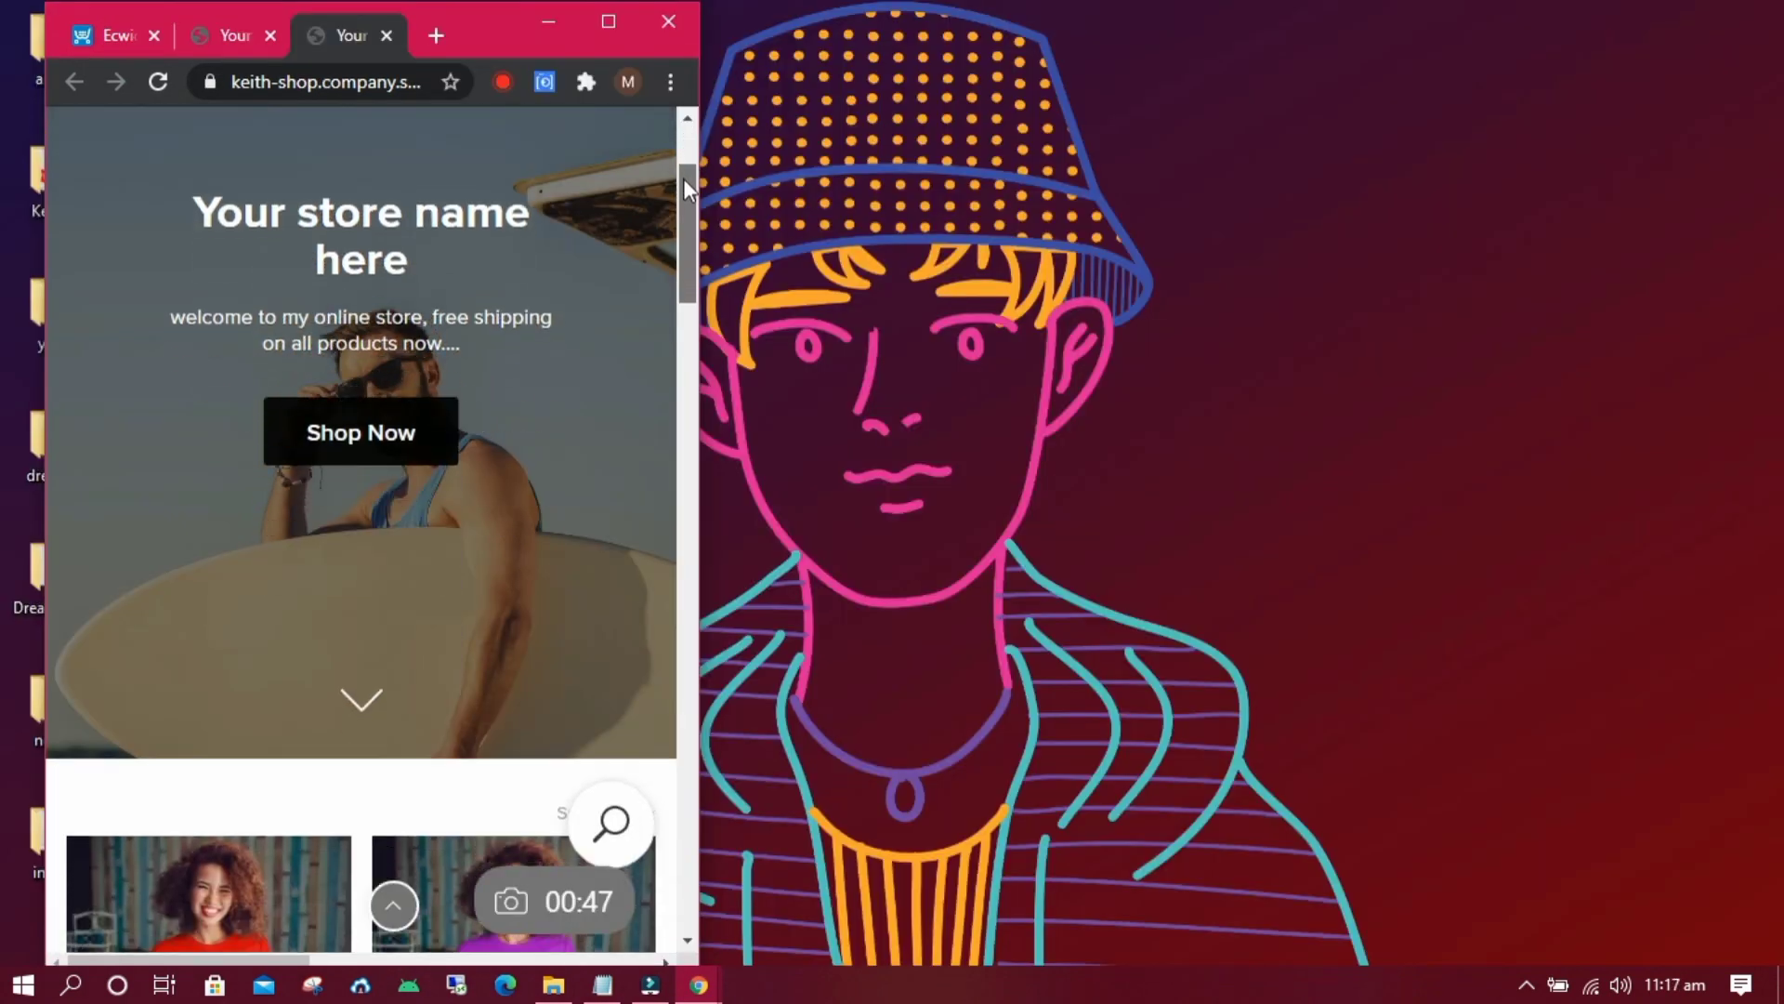
left_click_drag(683, 179, 711, 354)
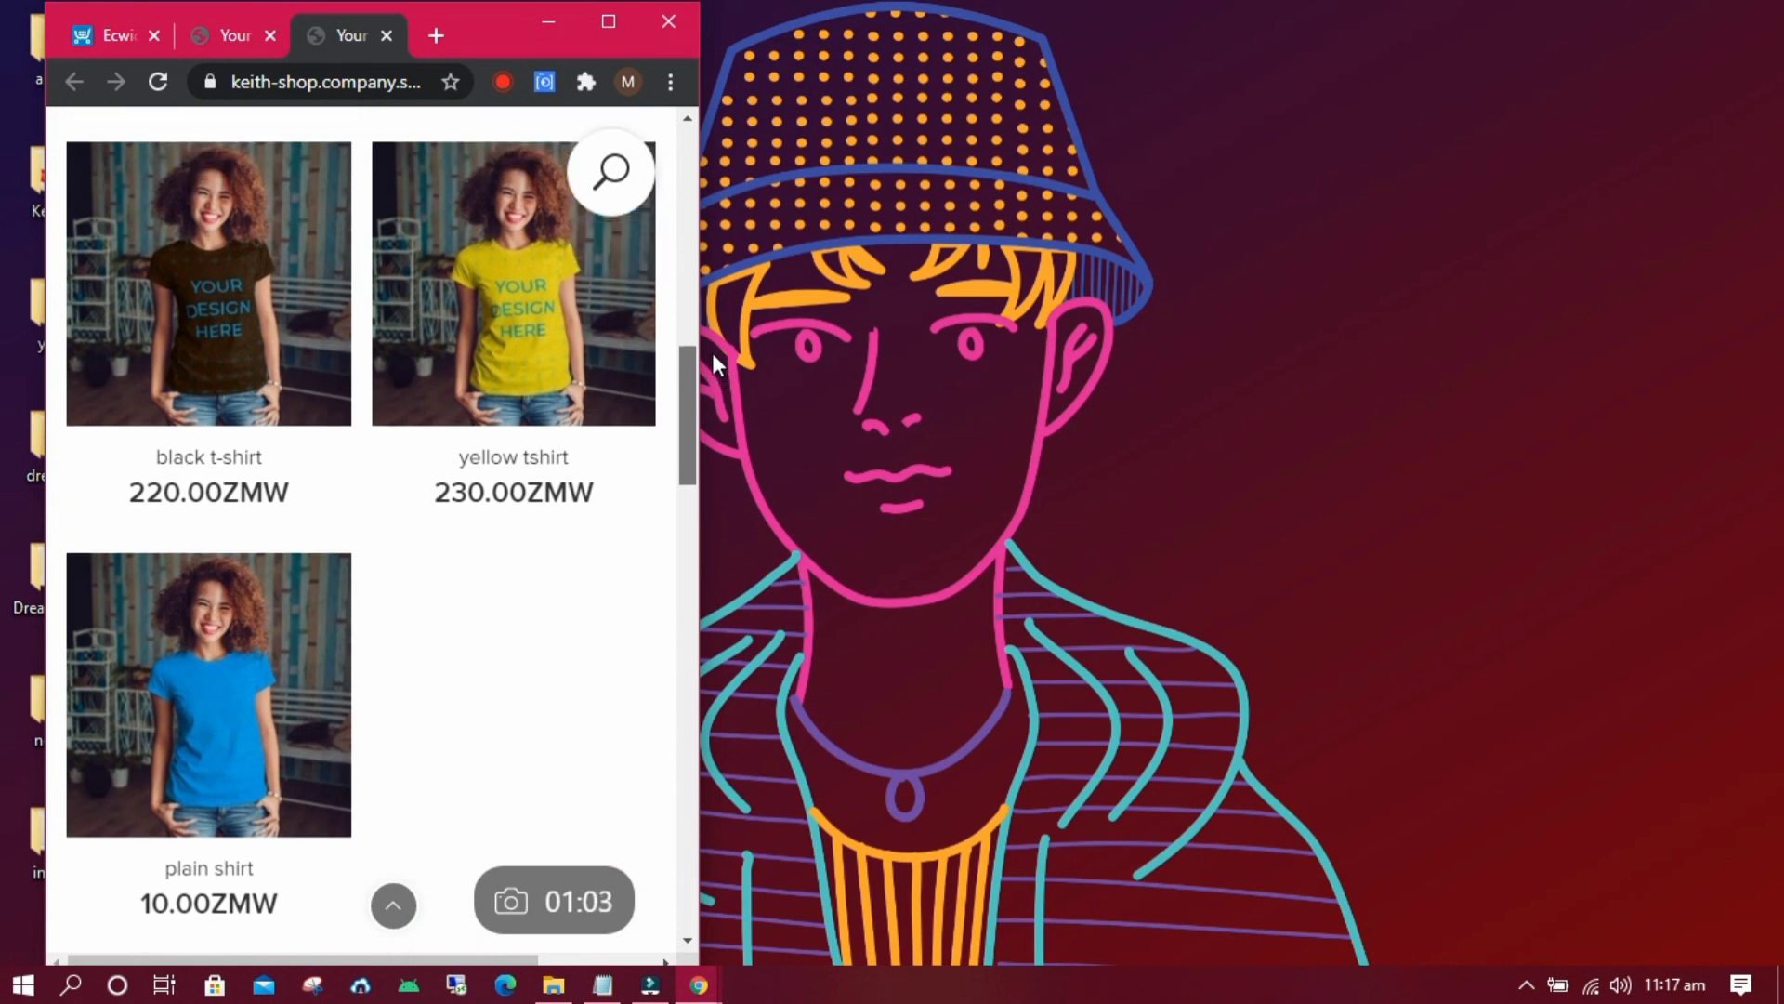
Open the black t-shirt product page and add it to the bag.
left_click(268, 400)
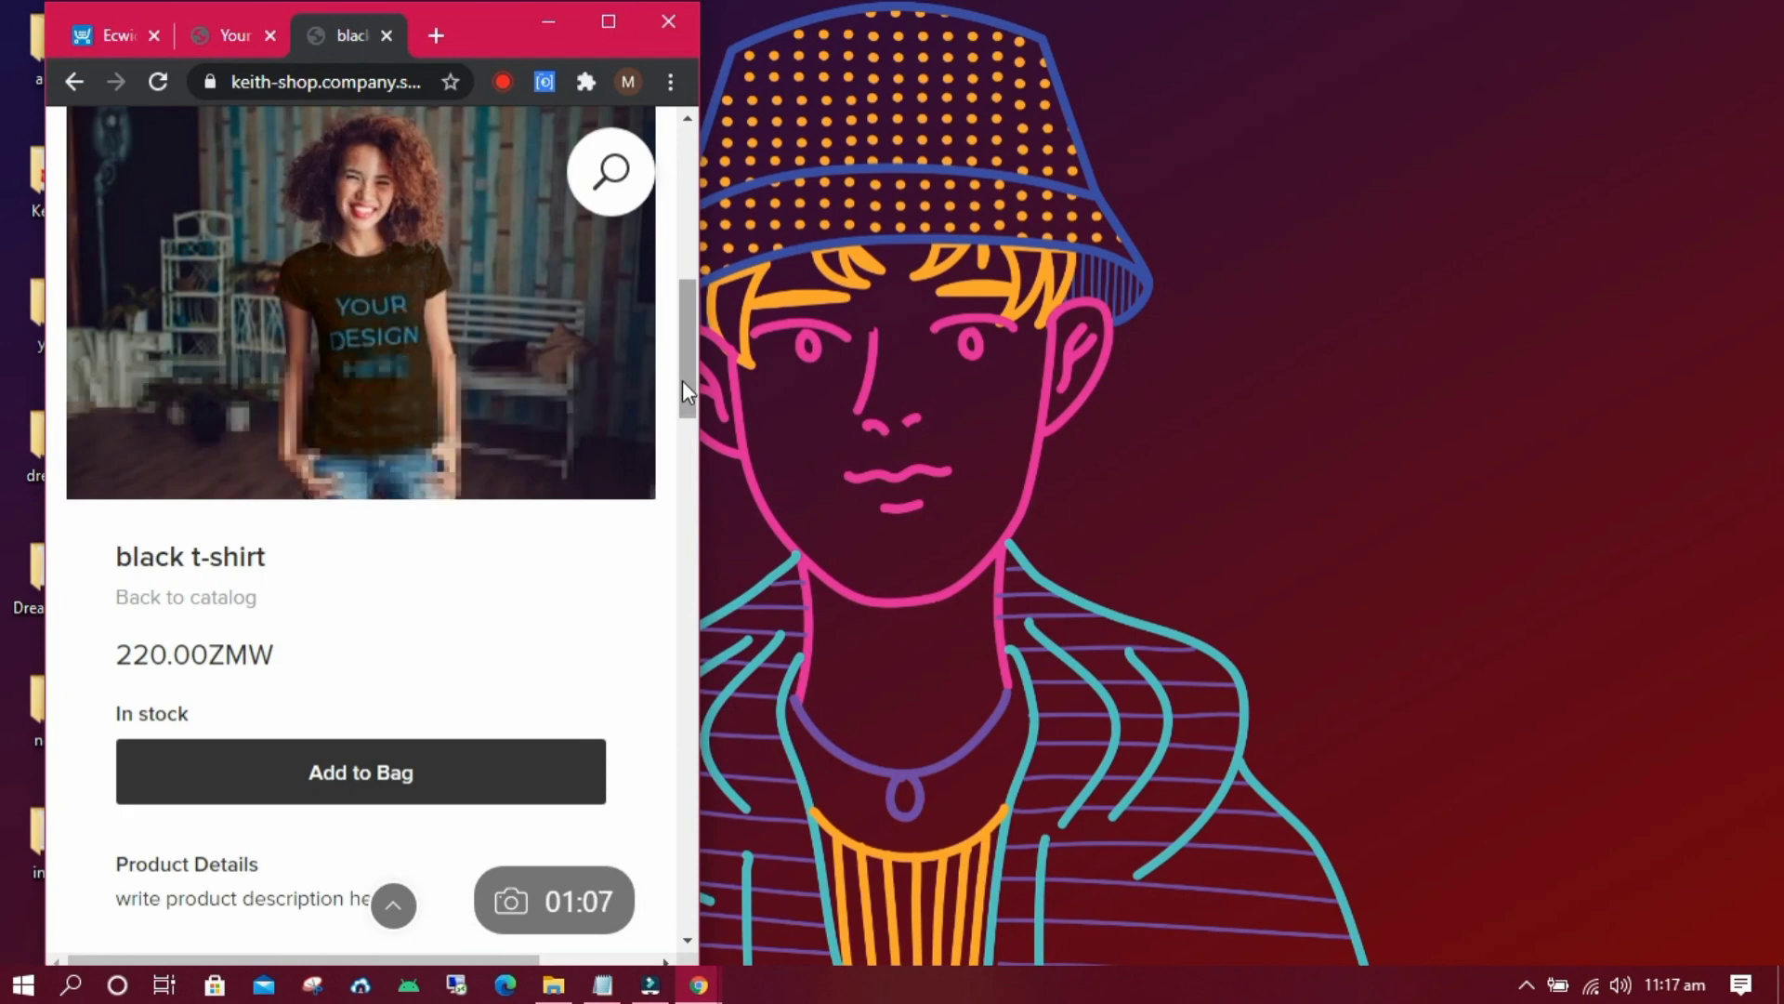
scroll(687, 381, "down", 2)
scroll(690, 398, "down", 12)
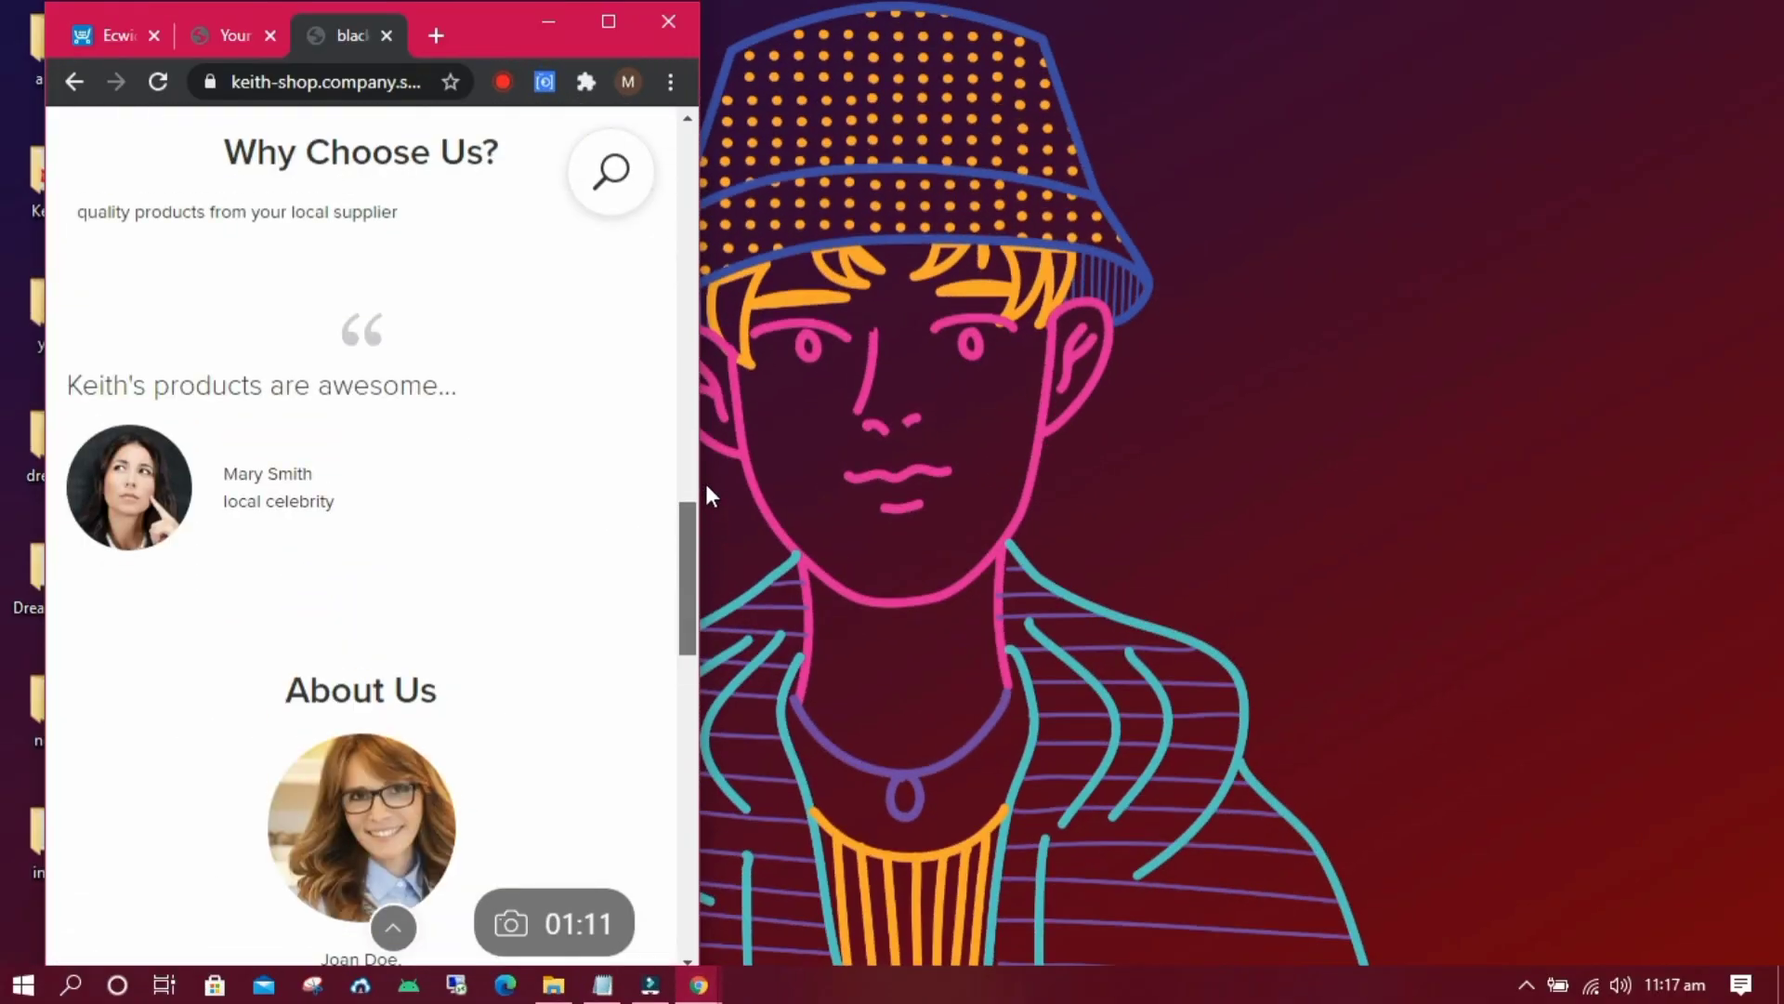
scroll(695, 502, "up", 10)
scroll(691, 314, "up", 2)
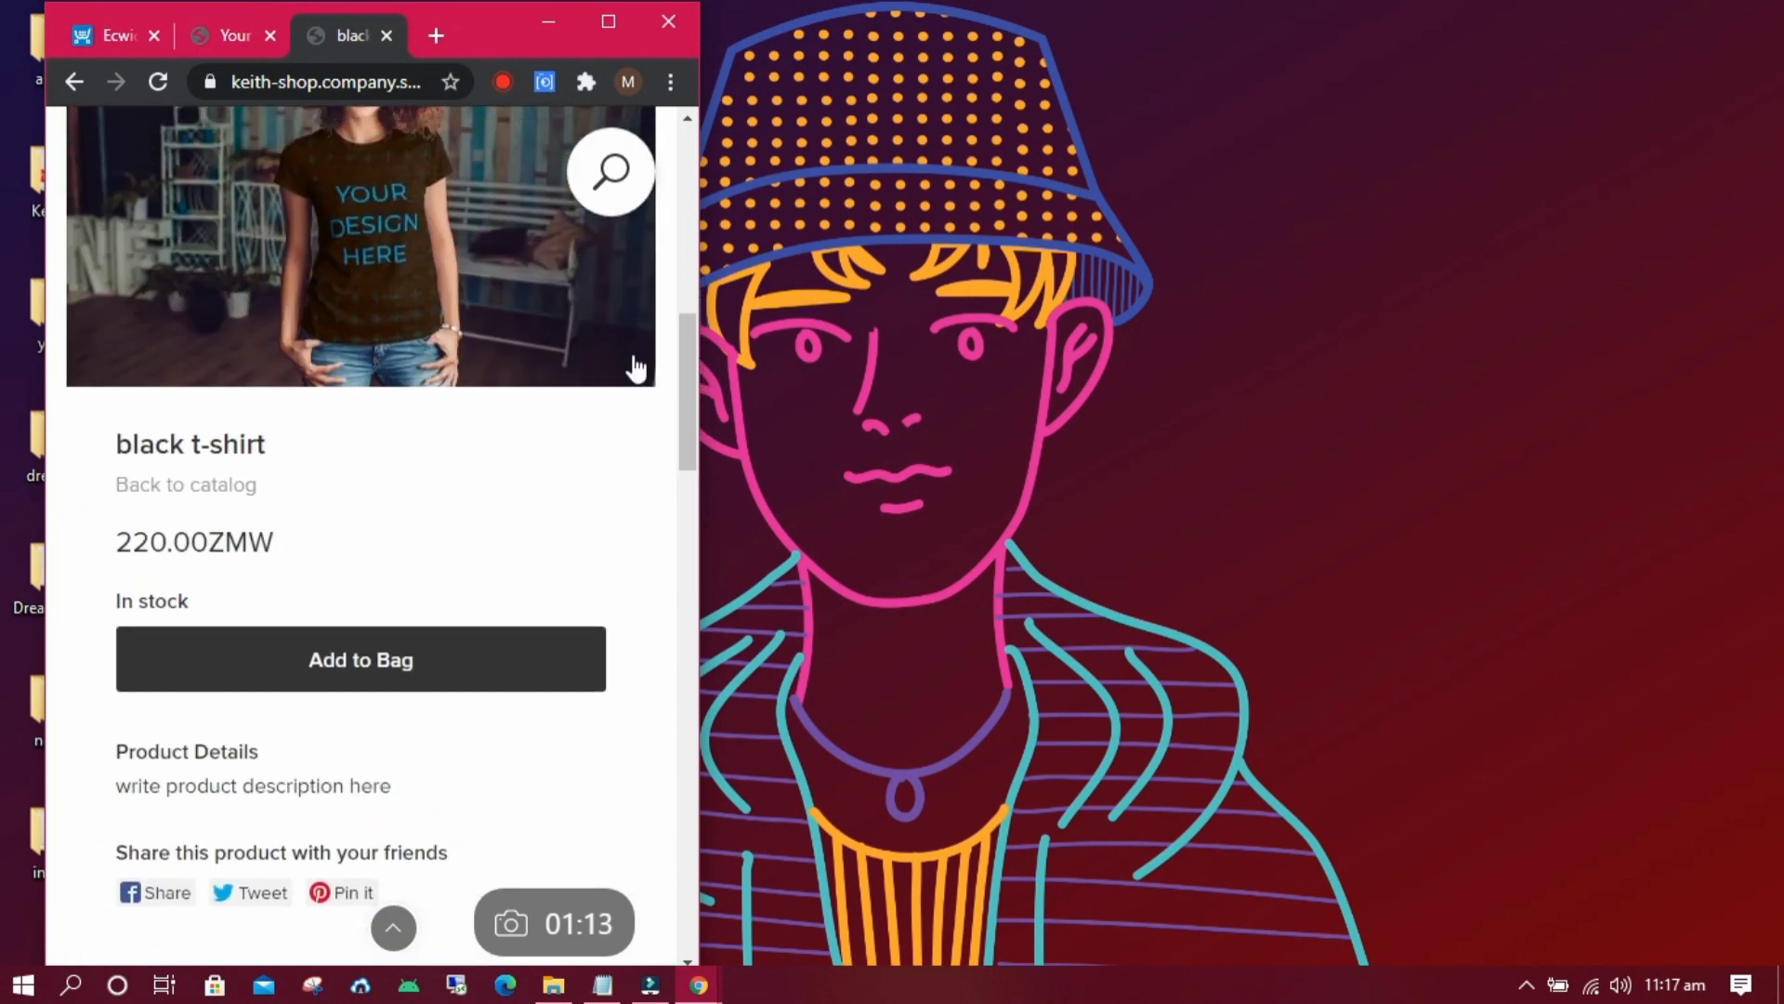
left_click(435, 661)
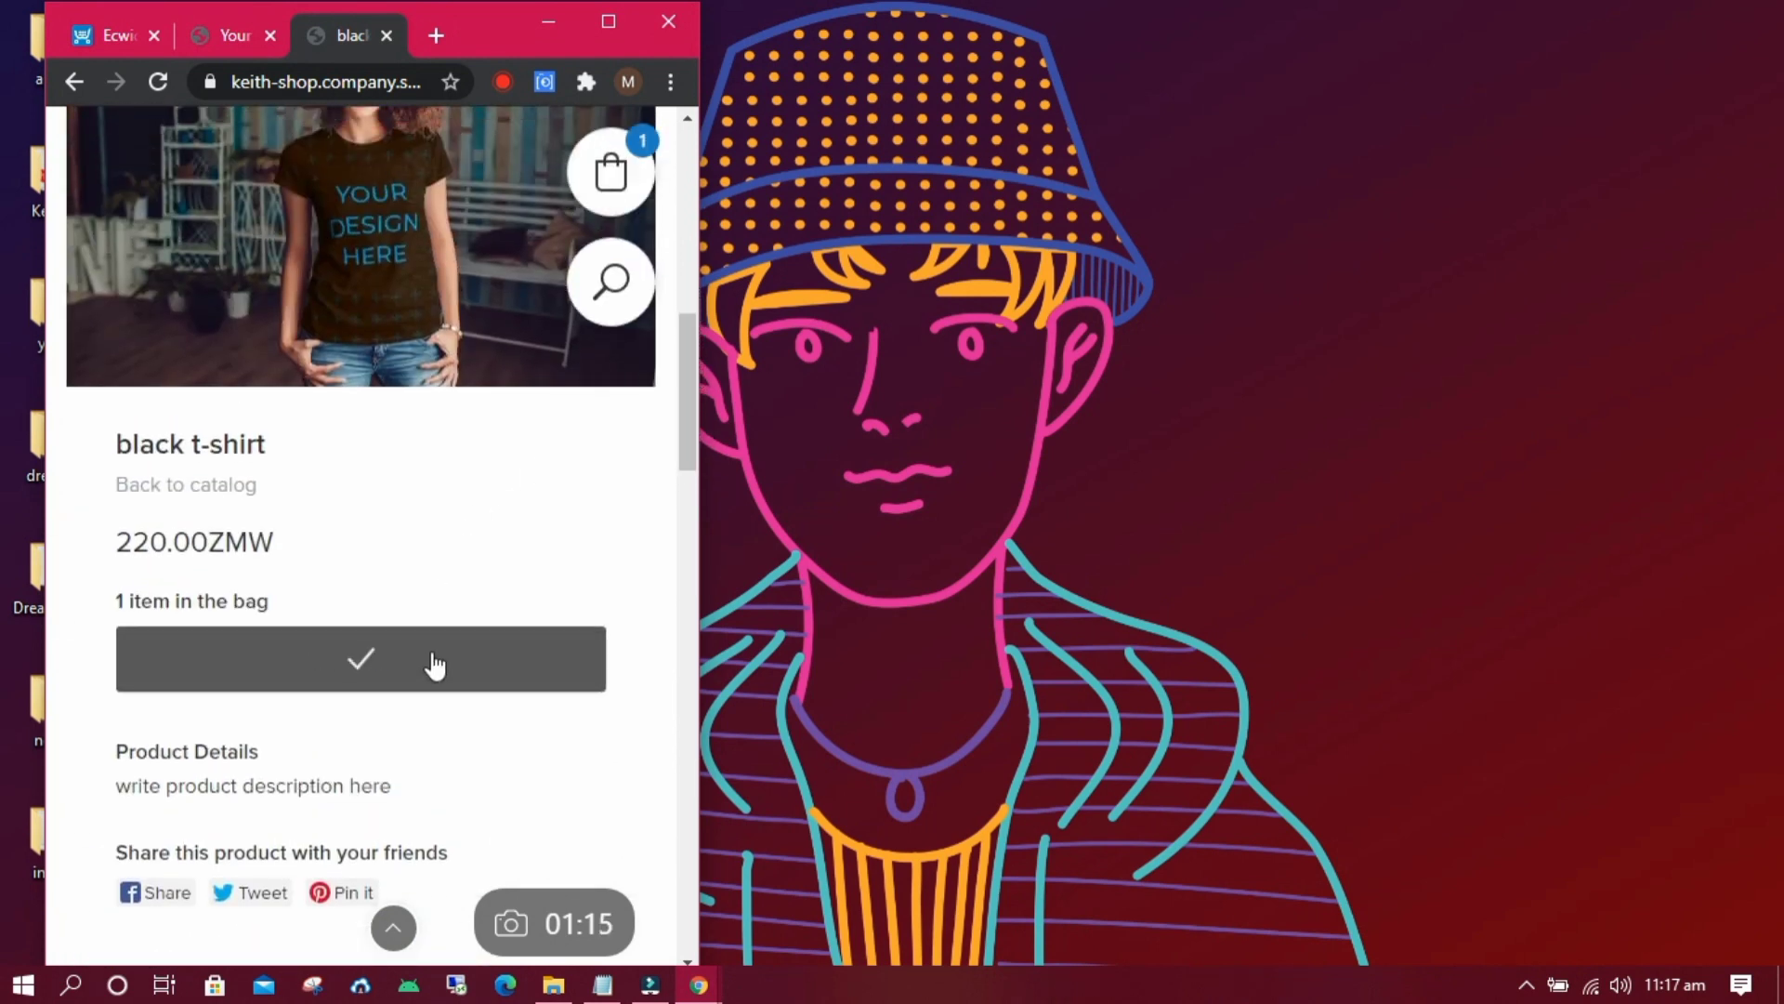
Open the shopping cart and enter the buyer's e-mail address.
left_click(613, 171)
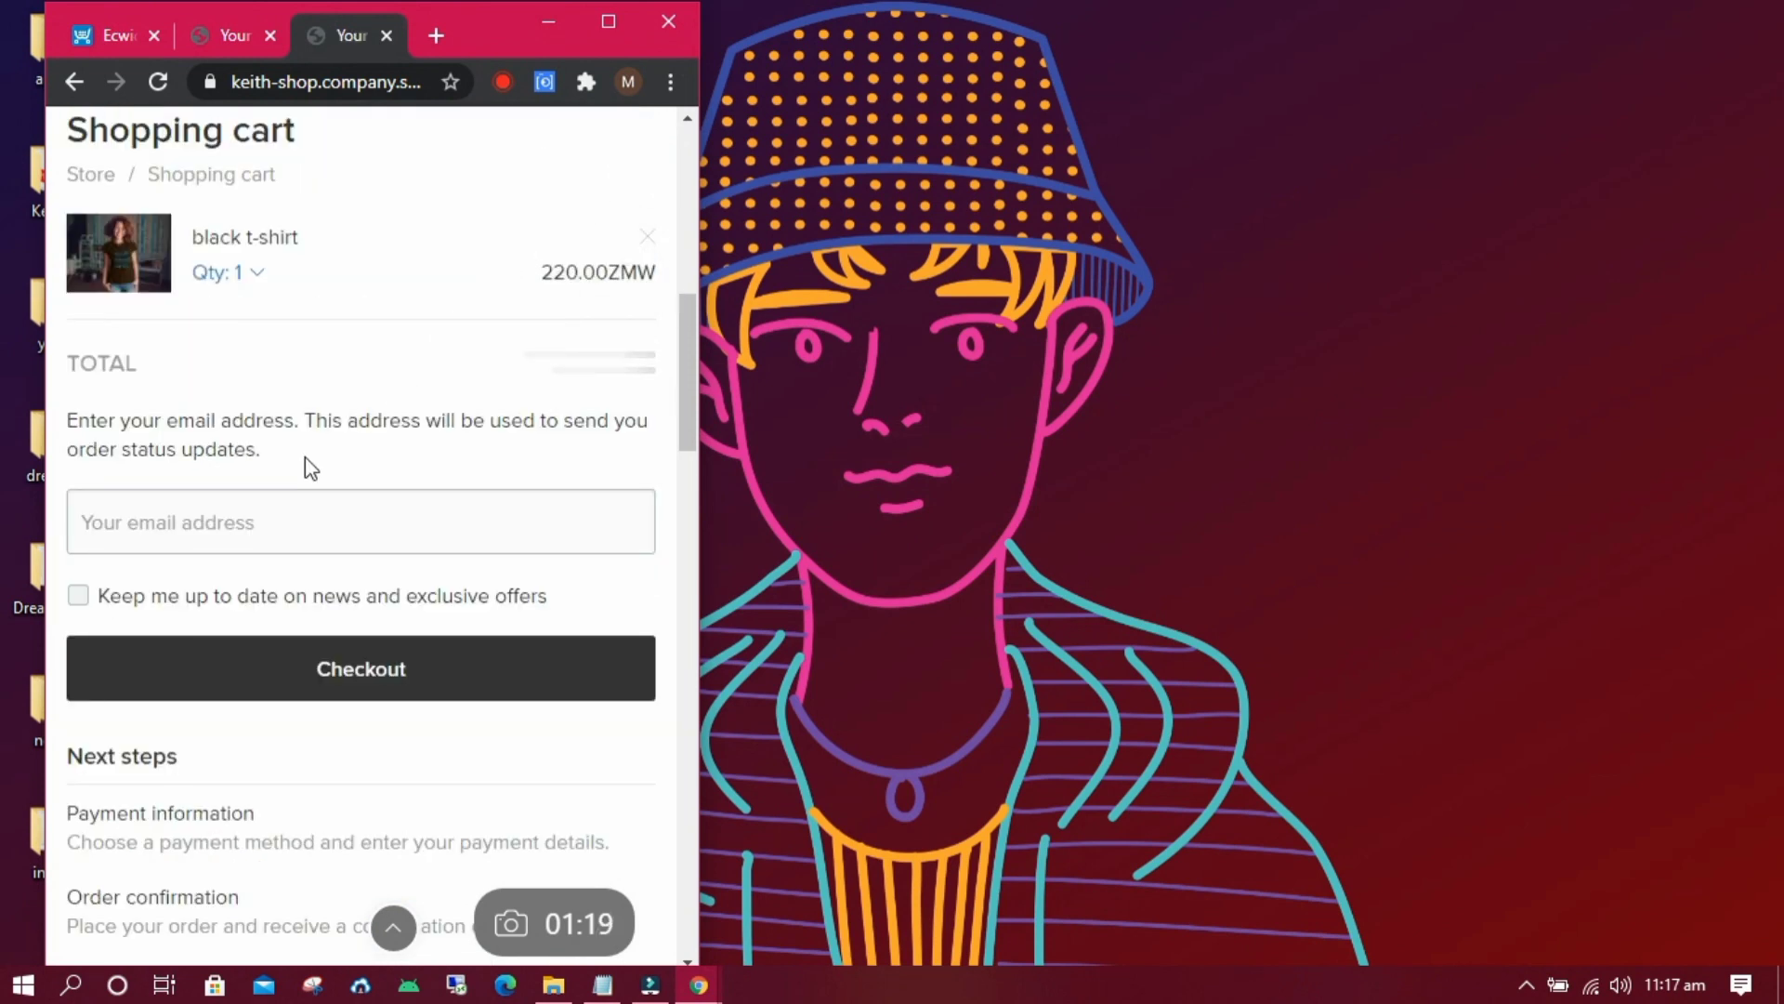
left_click(239, 516)
left_click(220, 597)
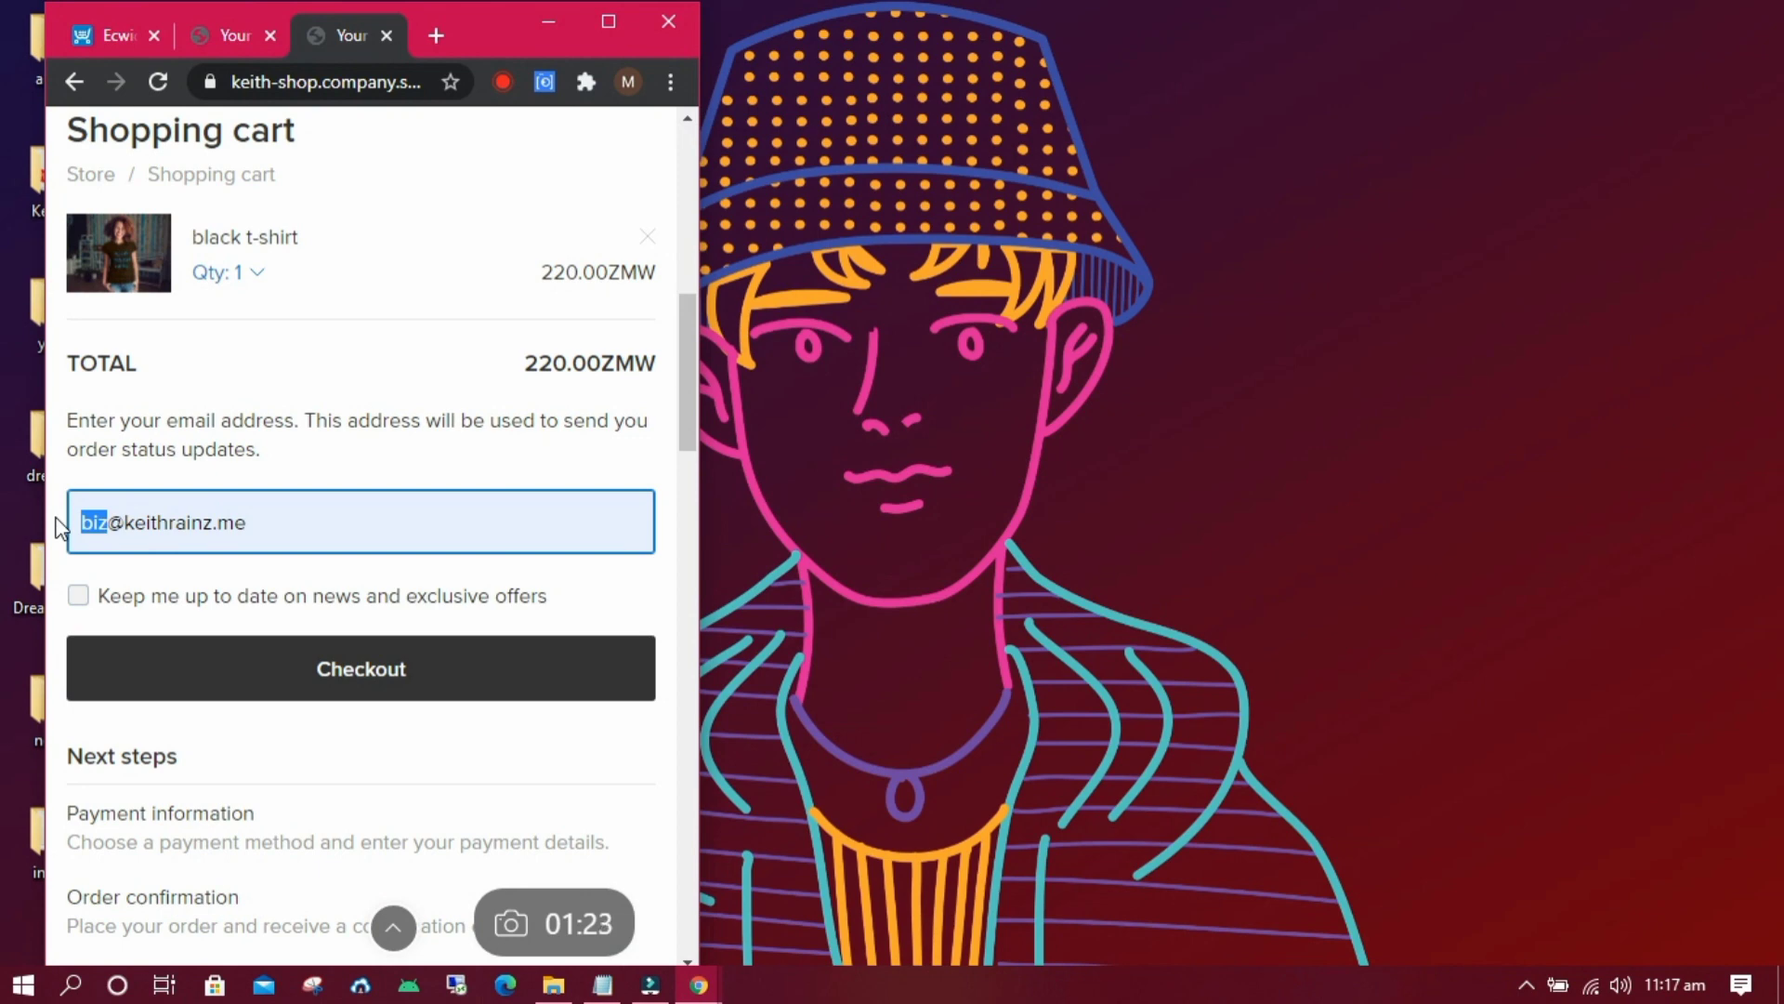
type("keith")
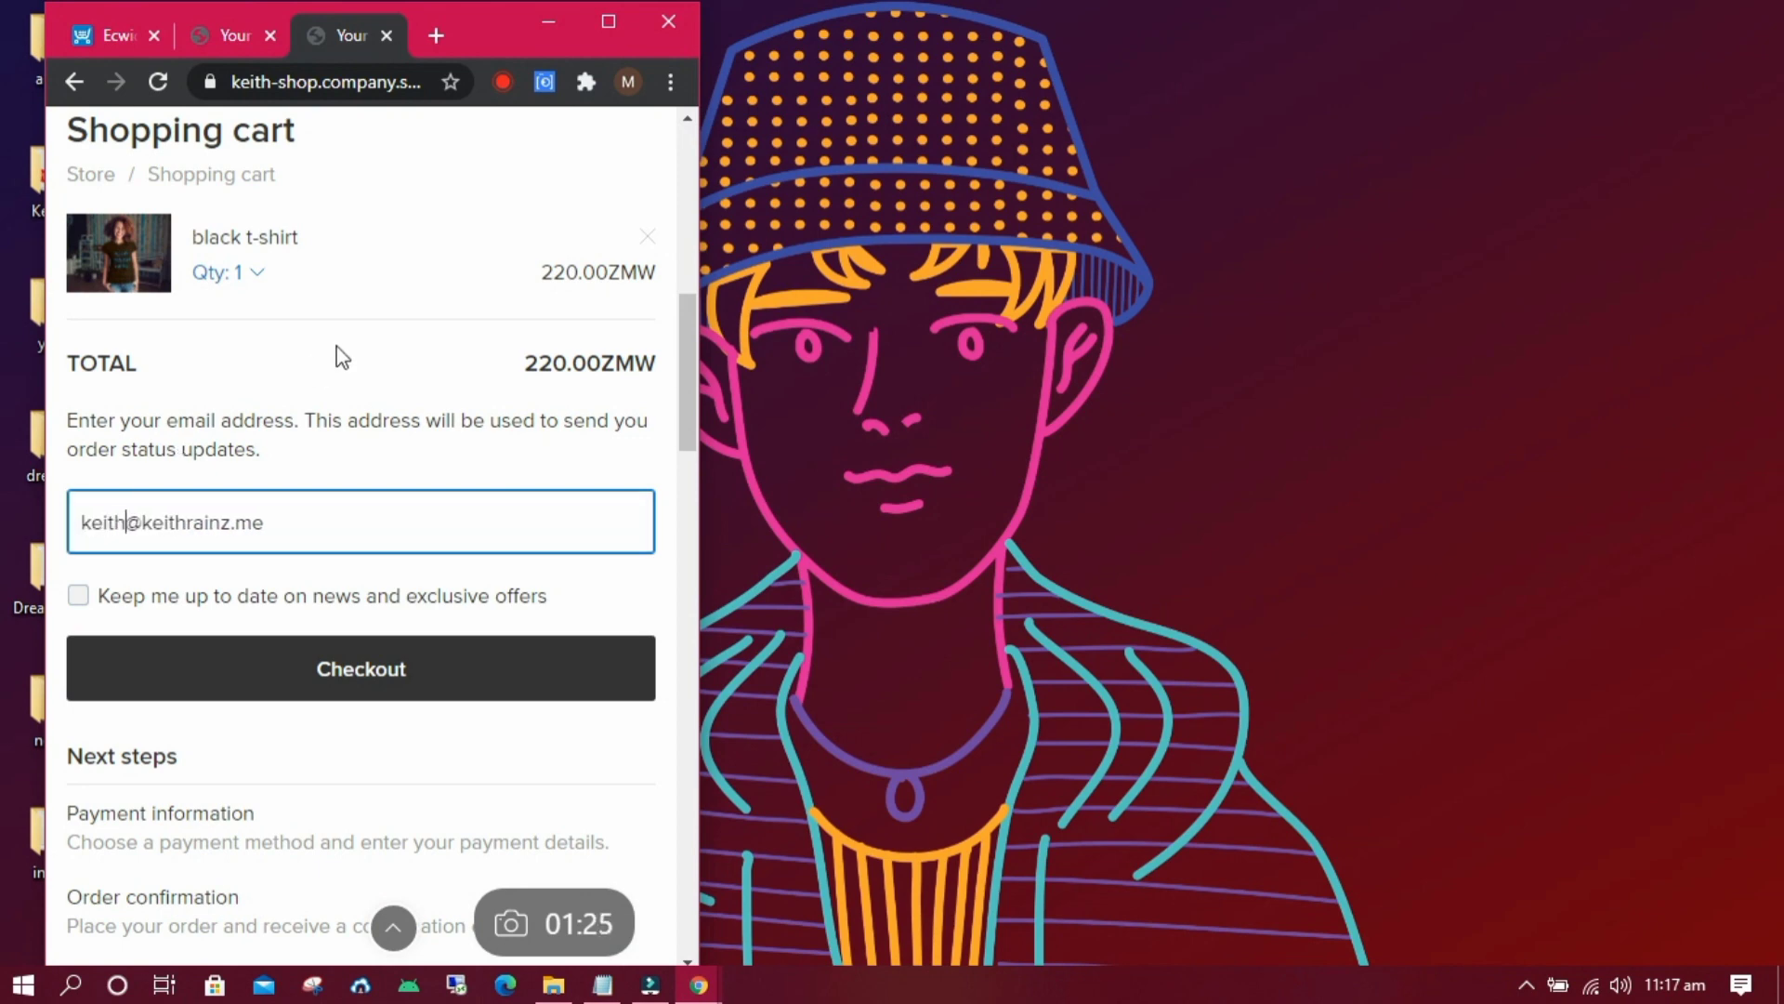
Opt in to news and exclusive offers and continue to the payment step.
left_click(608, 21)
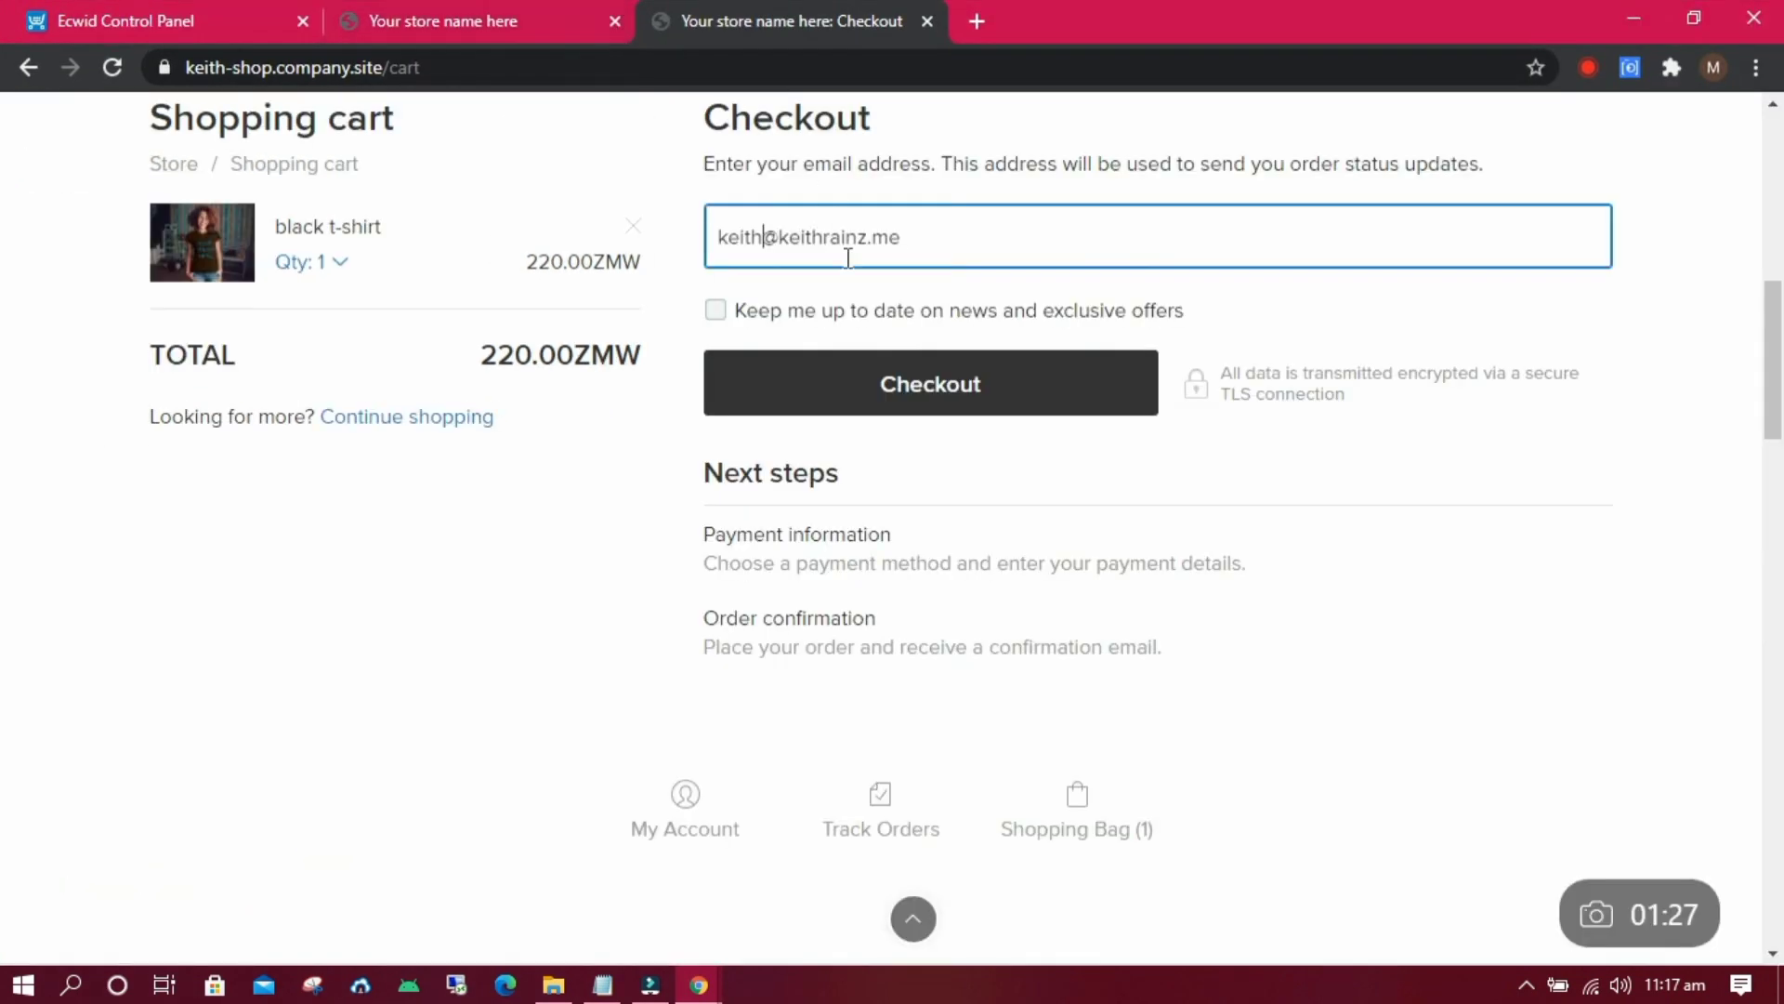
mouse_move(1781, 427)
left_mouse_down()
mouse_move(1781, 364)
mouse_move(1781, 397)
left_mouse_up()
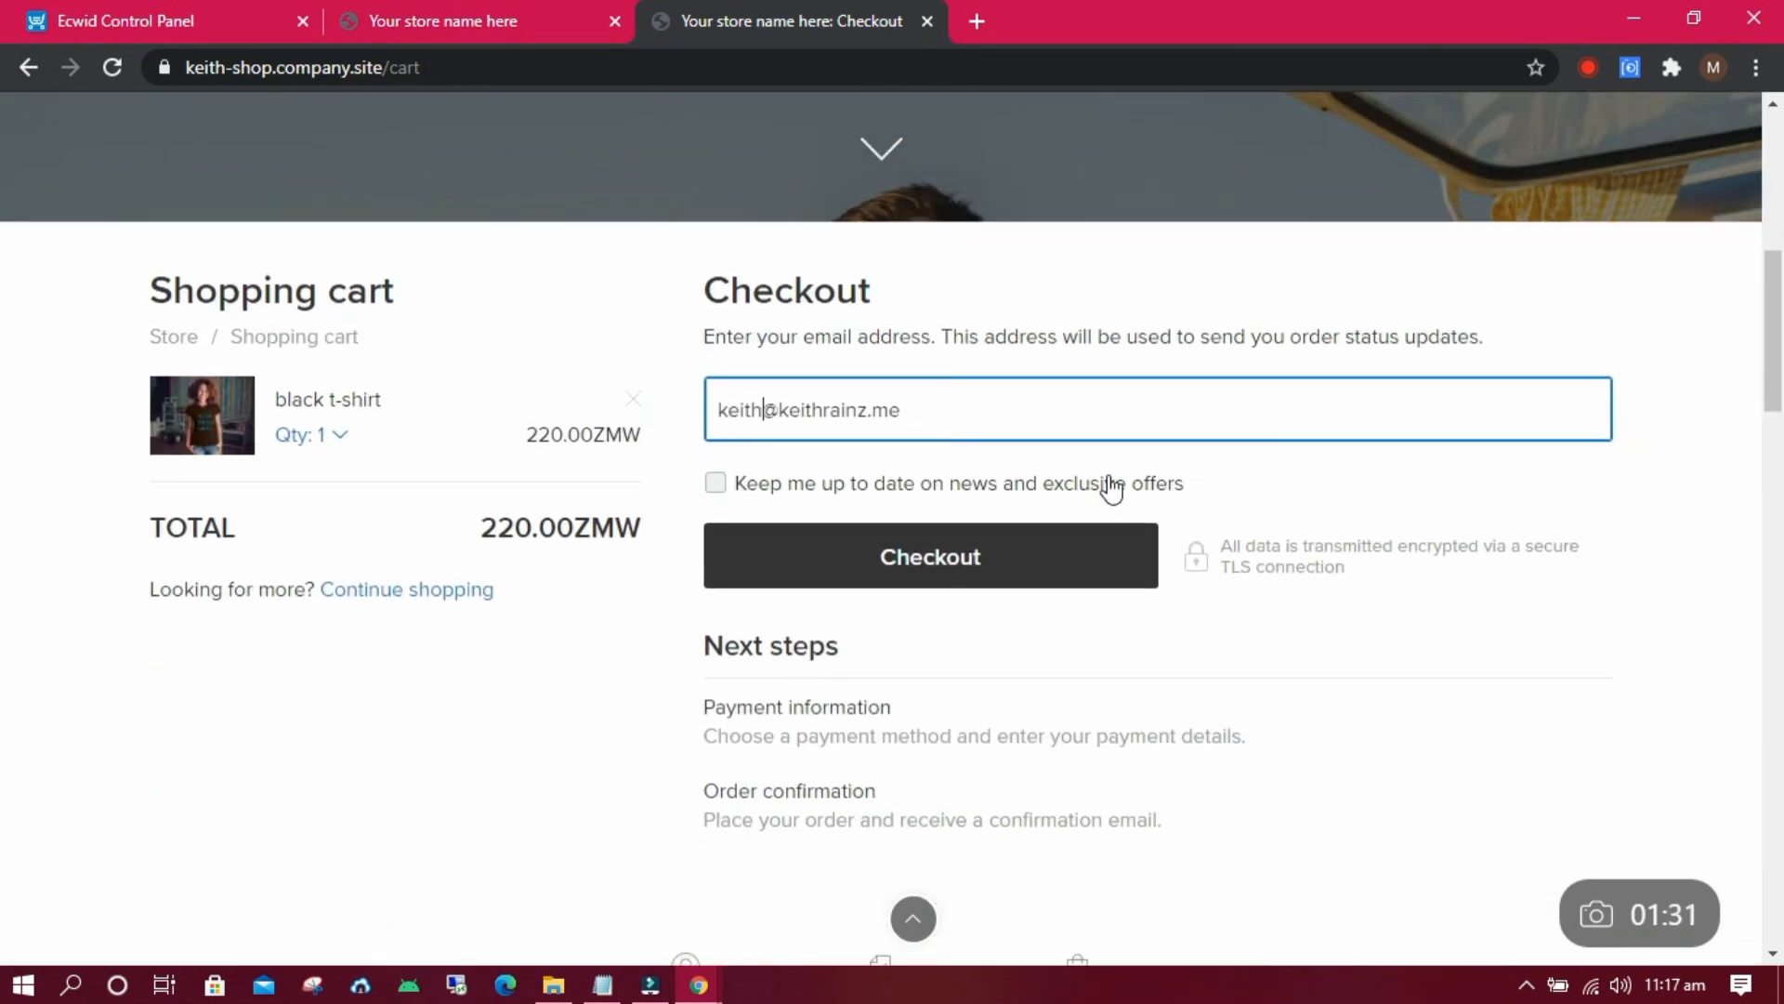
left_click(798, 490)
left_click(798, 551)
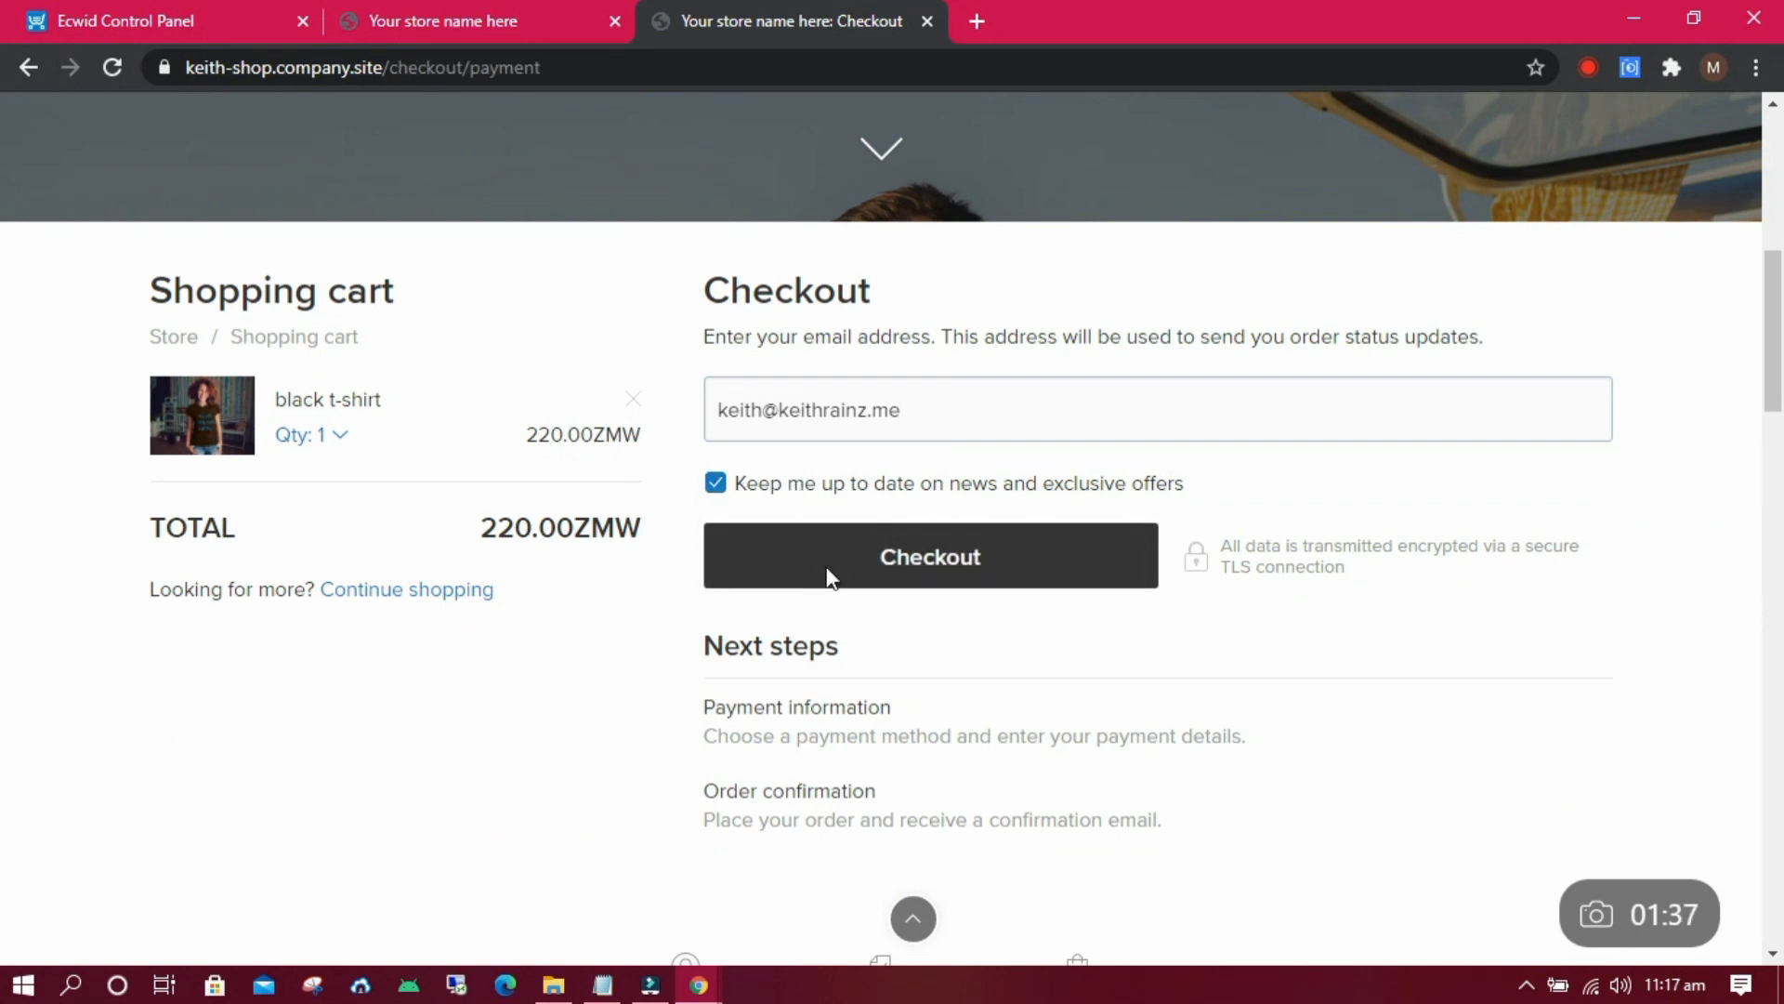
left_click(829, 575)
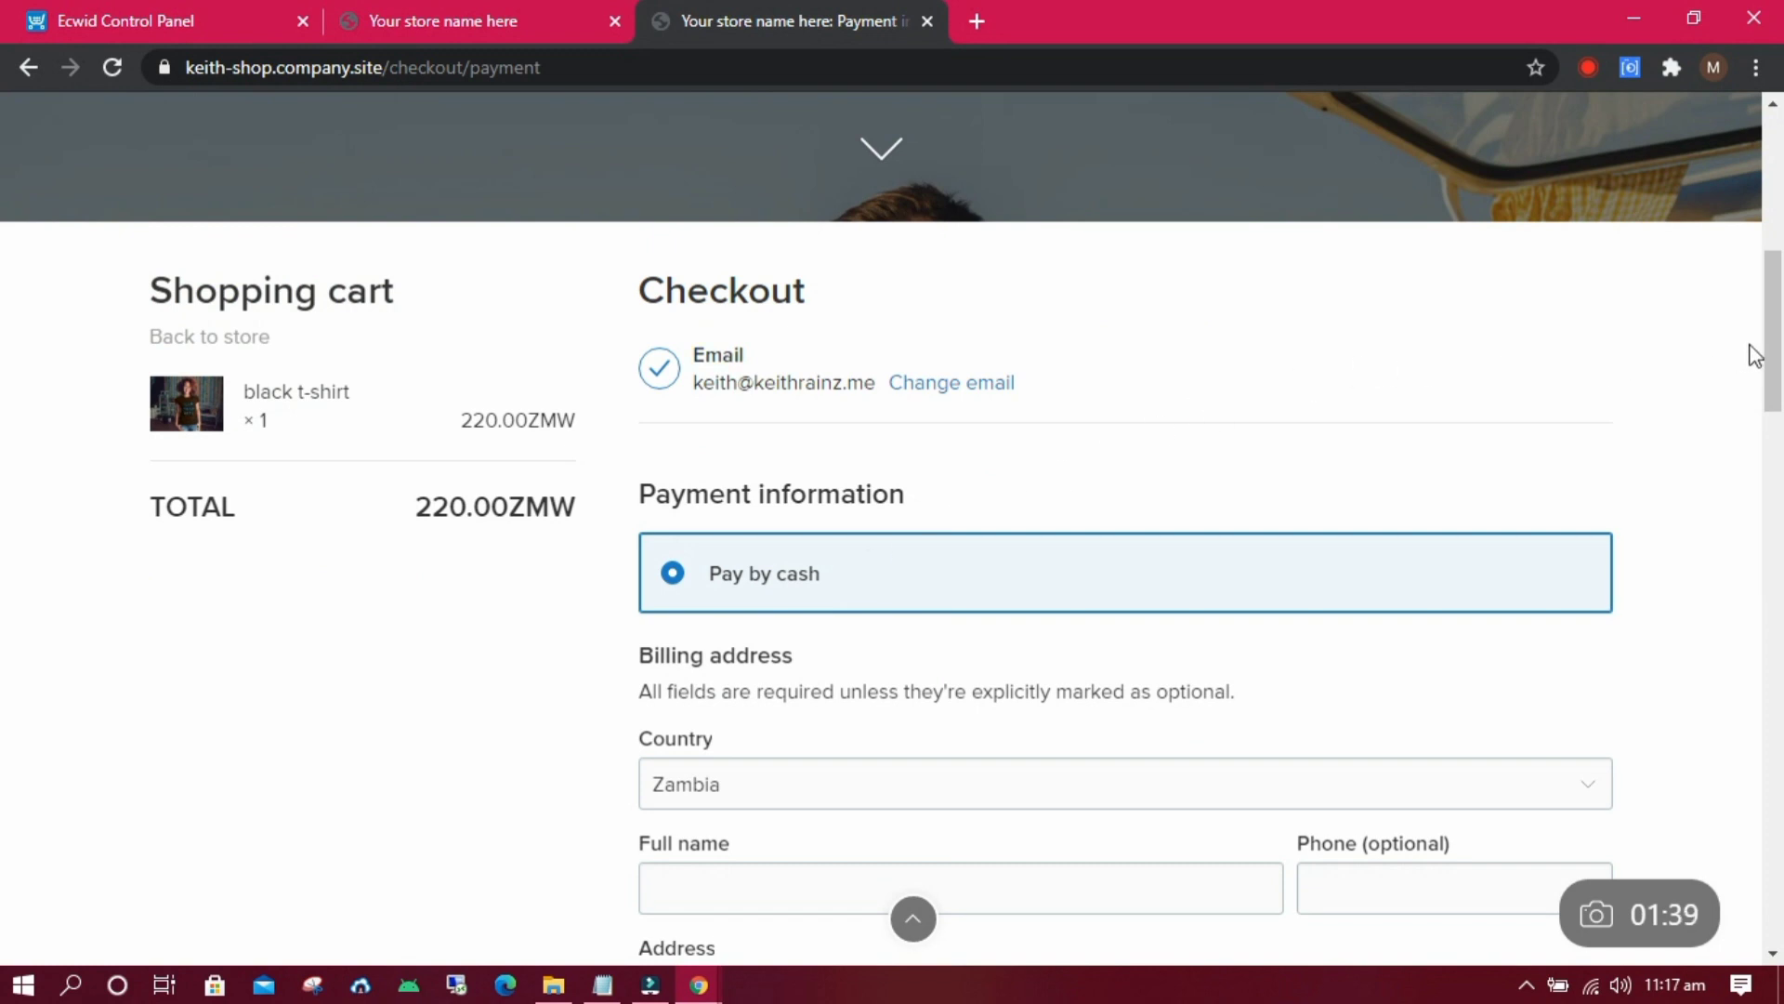
Autofill the billing name, phone and address from a saved entry and place the order.
left_click_drag(1775, 339, 1773, 419)
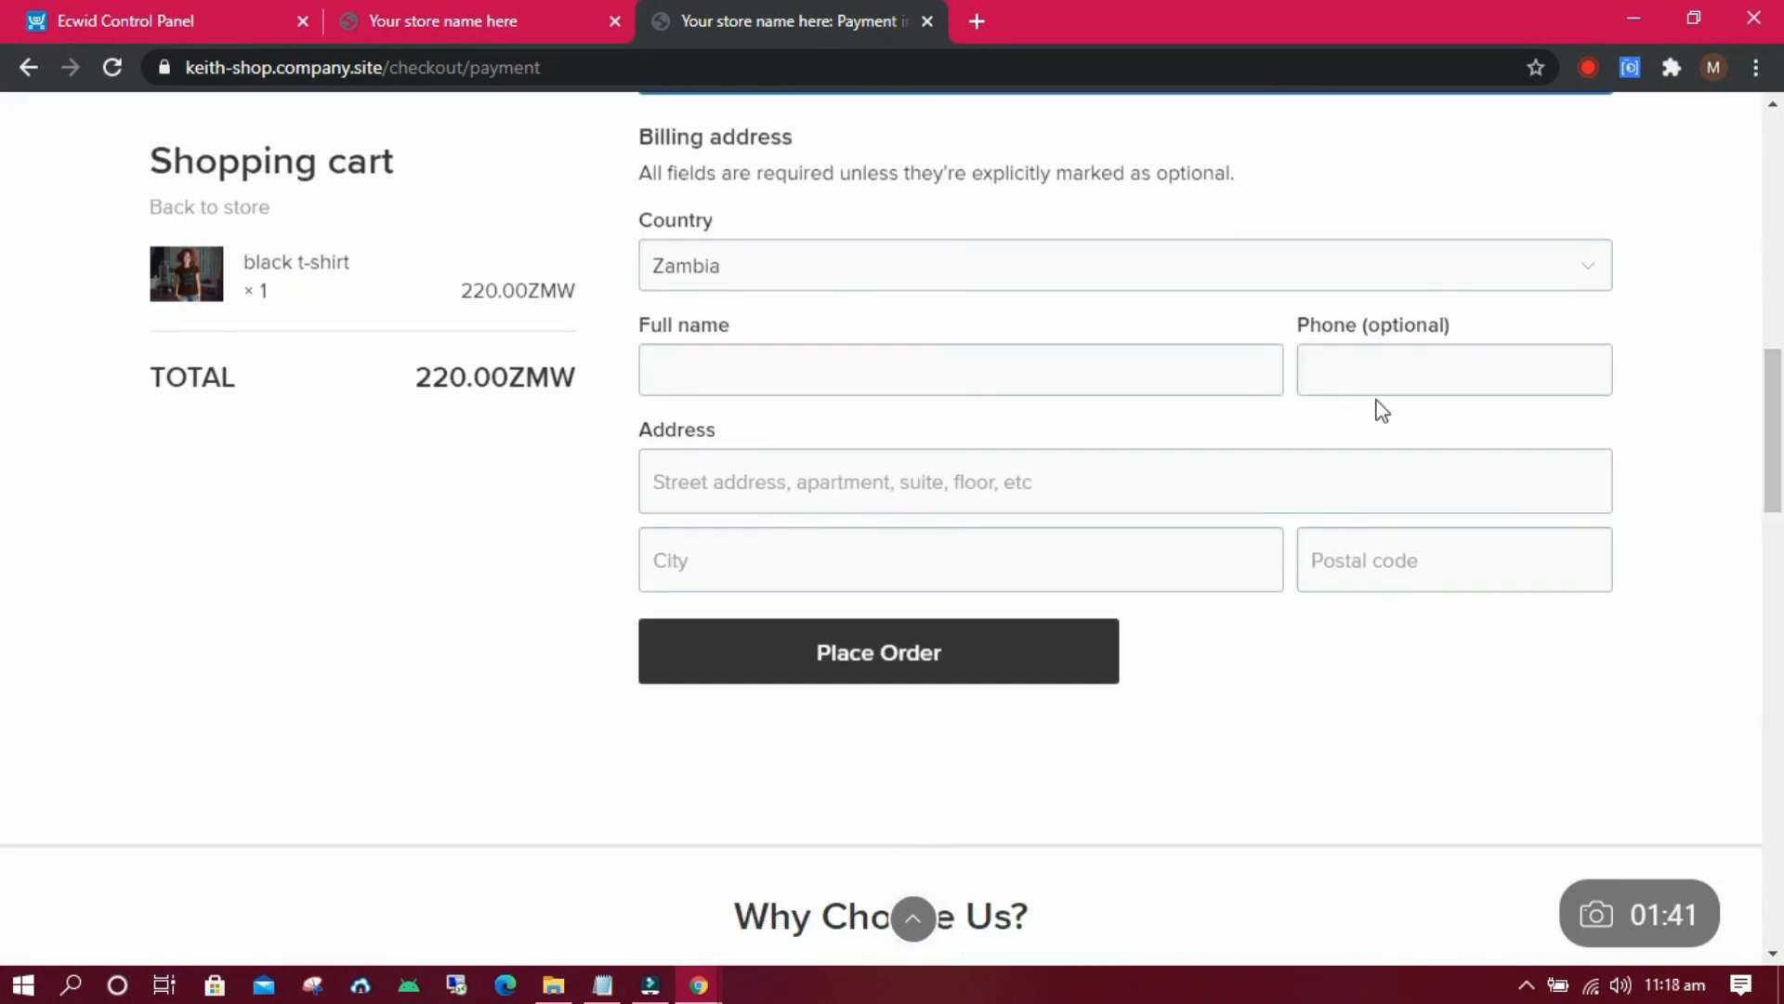
left_click(833, 381)
left_click(781, 423)
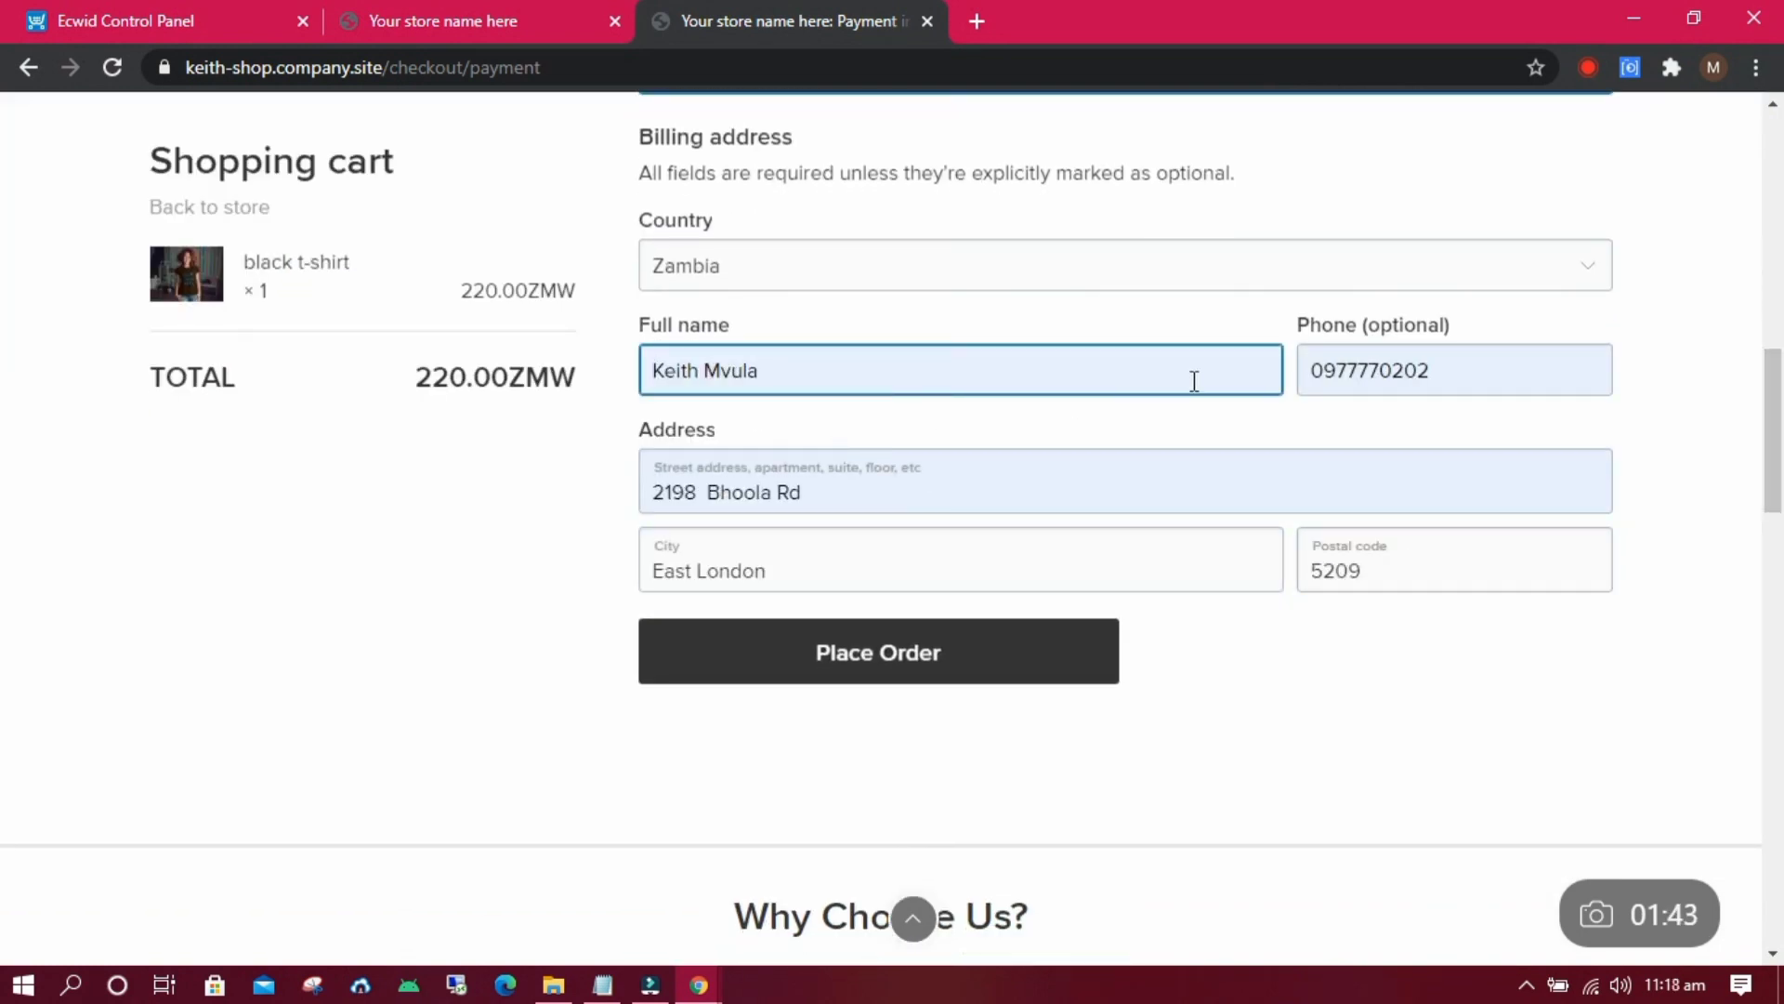
left_click(1177, 480)
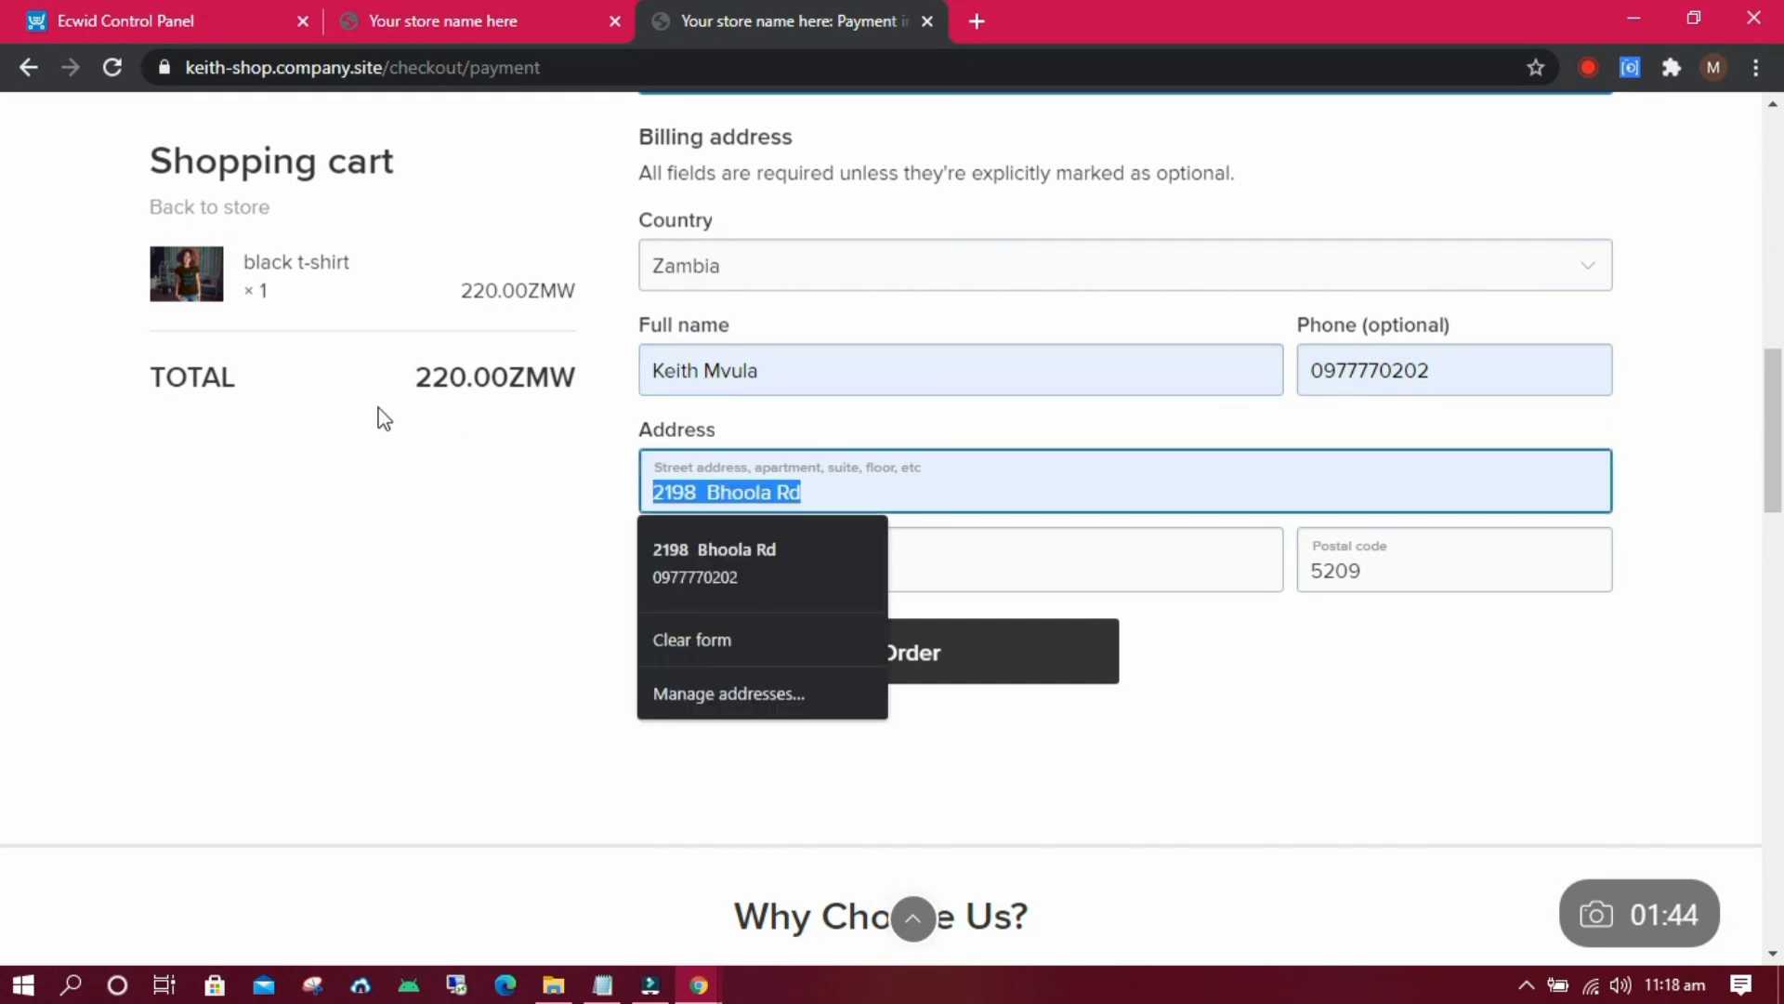
left_click(467, 467)
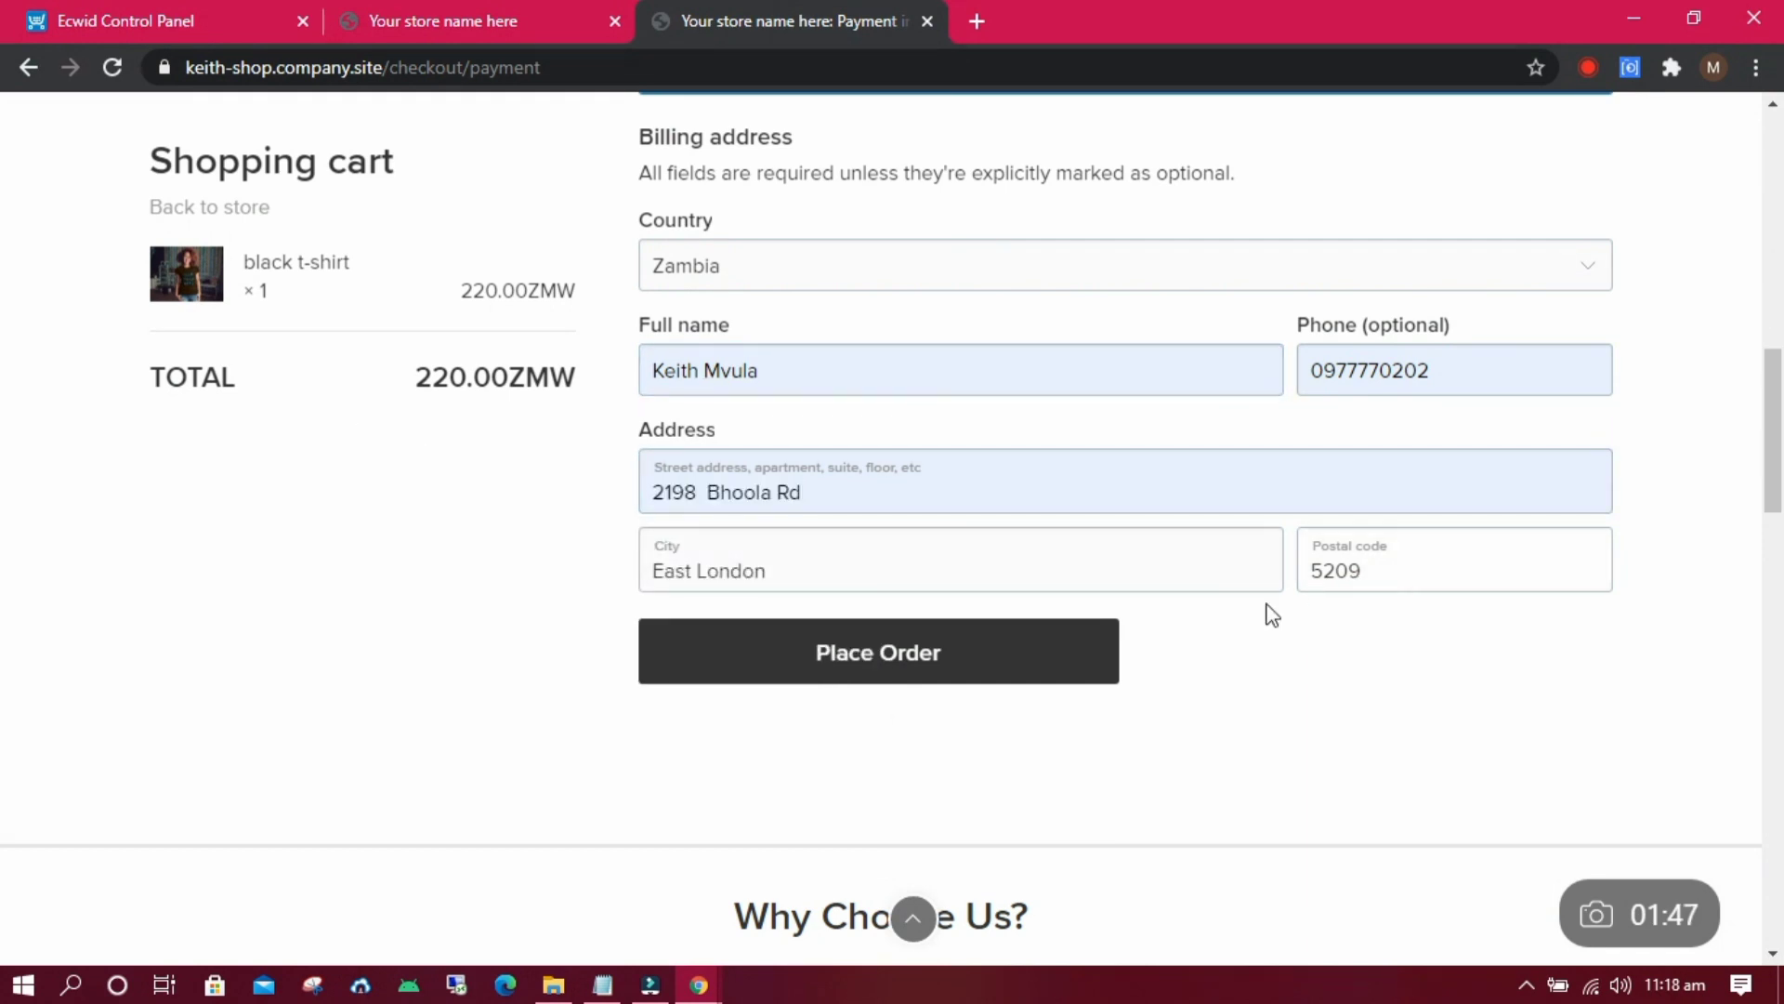
left_click(952, 656)
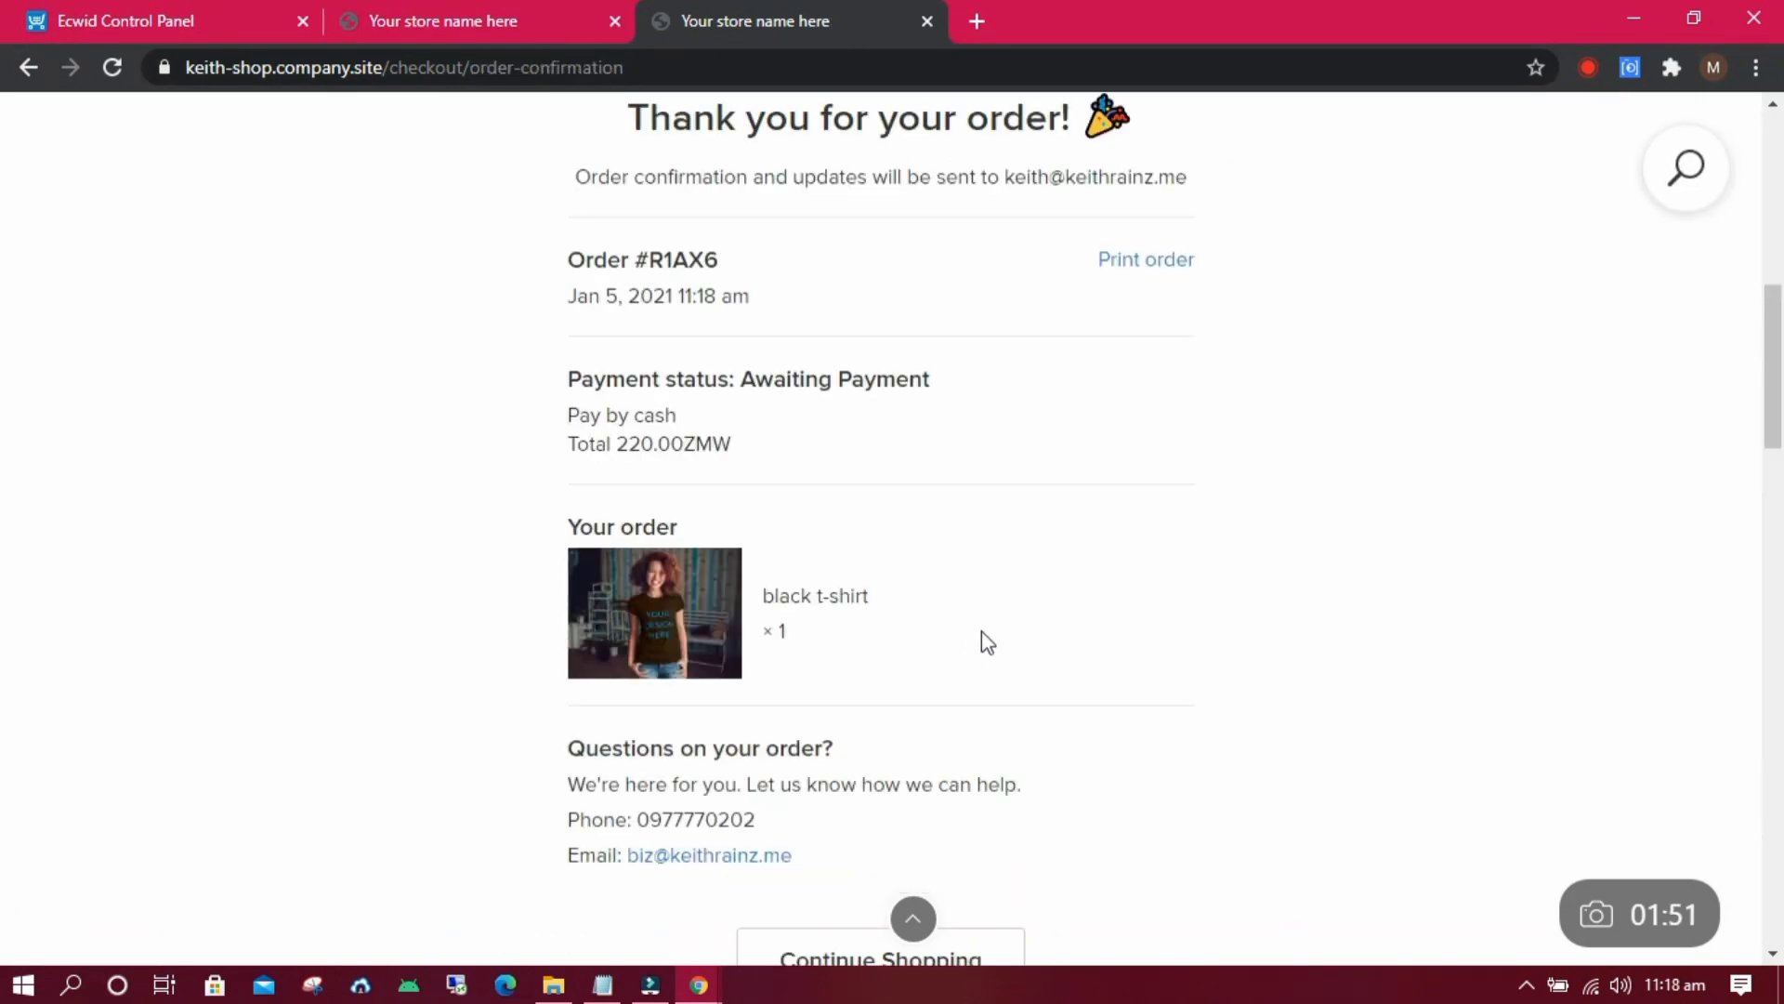
Scroll down the order confirmation page to review the placed order.
left_click_drag(1770, 353, 1781, 537)
scroll(1781, 388, "down", 1)
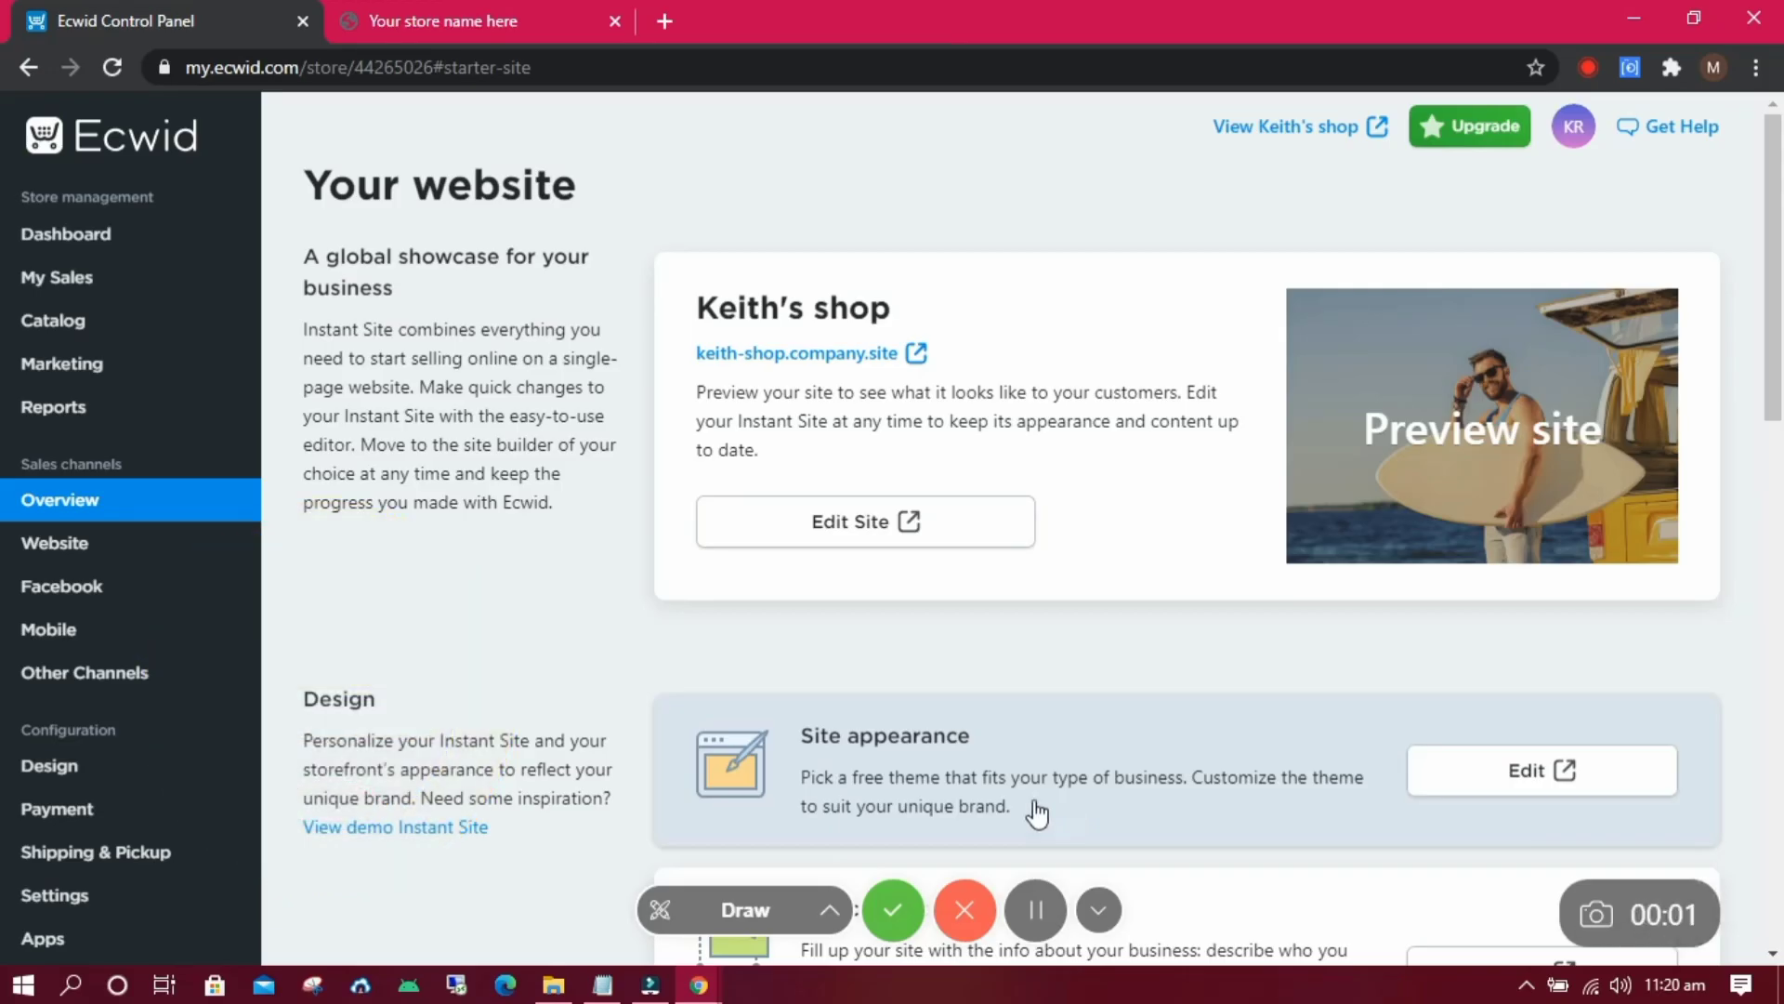
Open the Payment settings and browse the online payment methods available in Zambia.
left_click(65, 895)
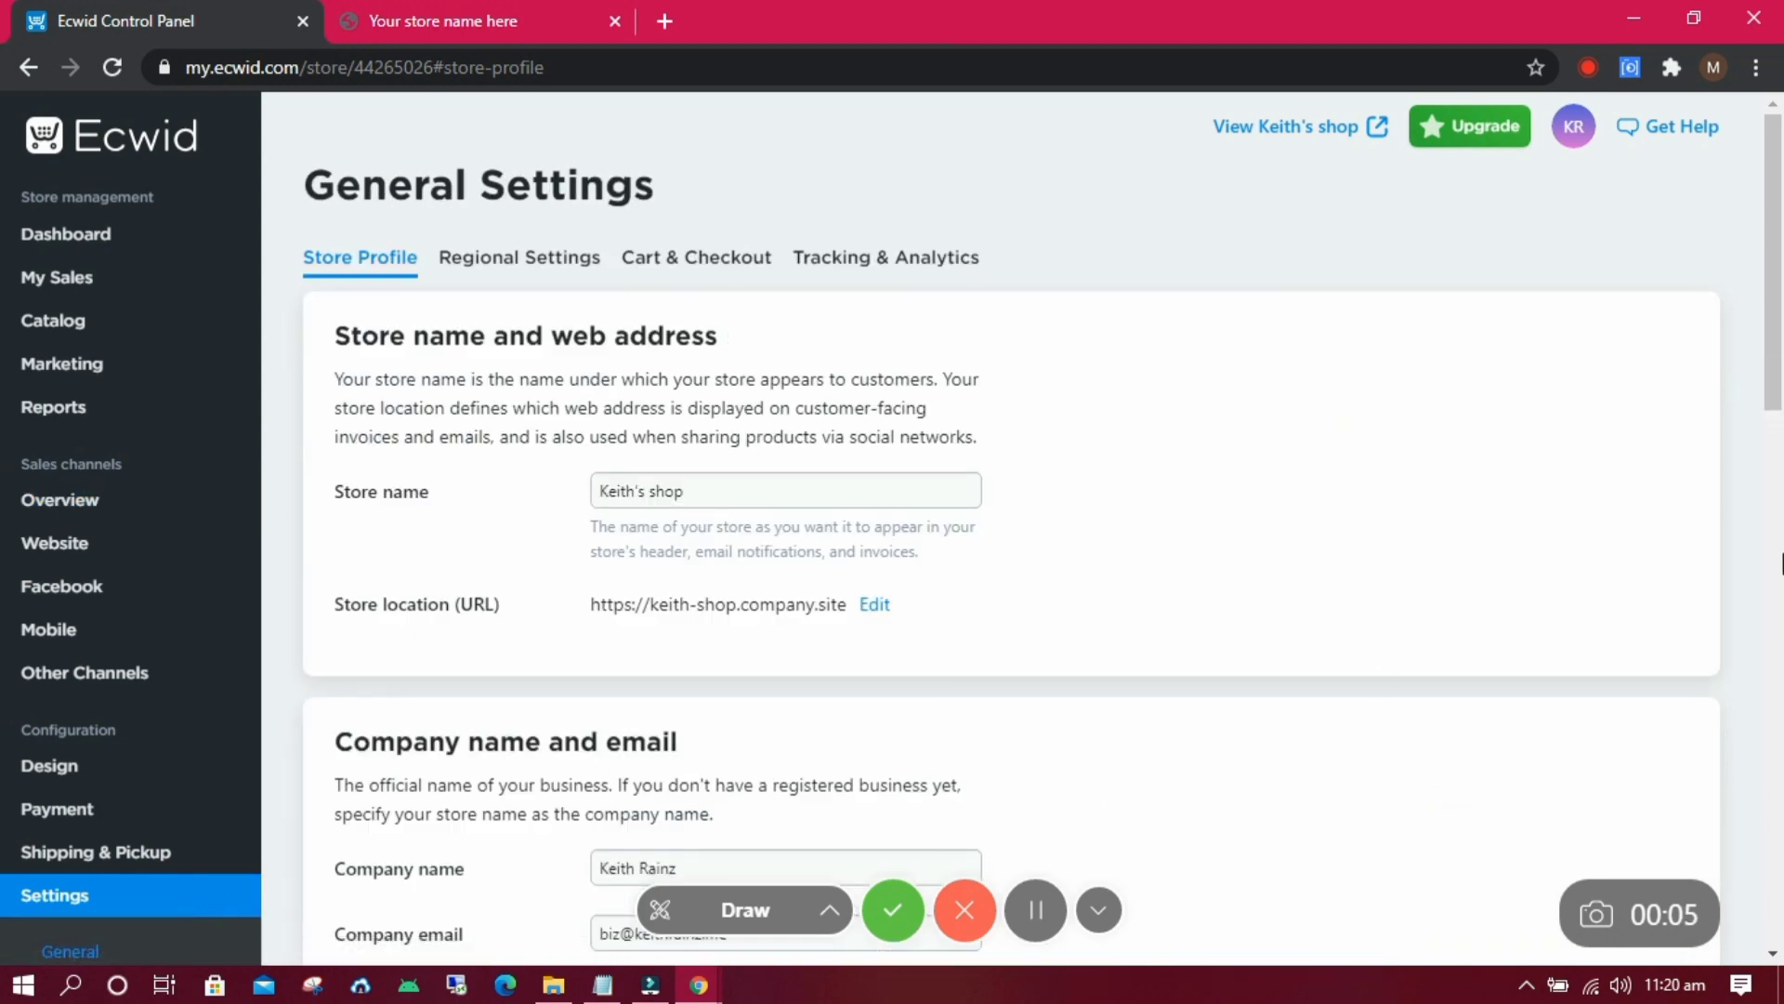
scroll(1754, 449, "down", 6)
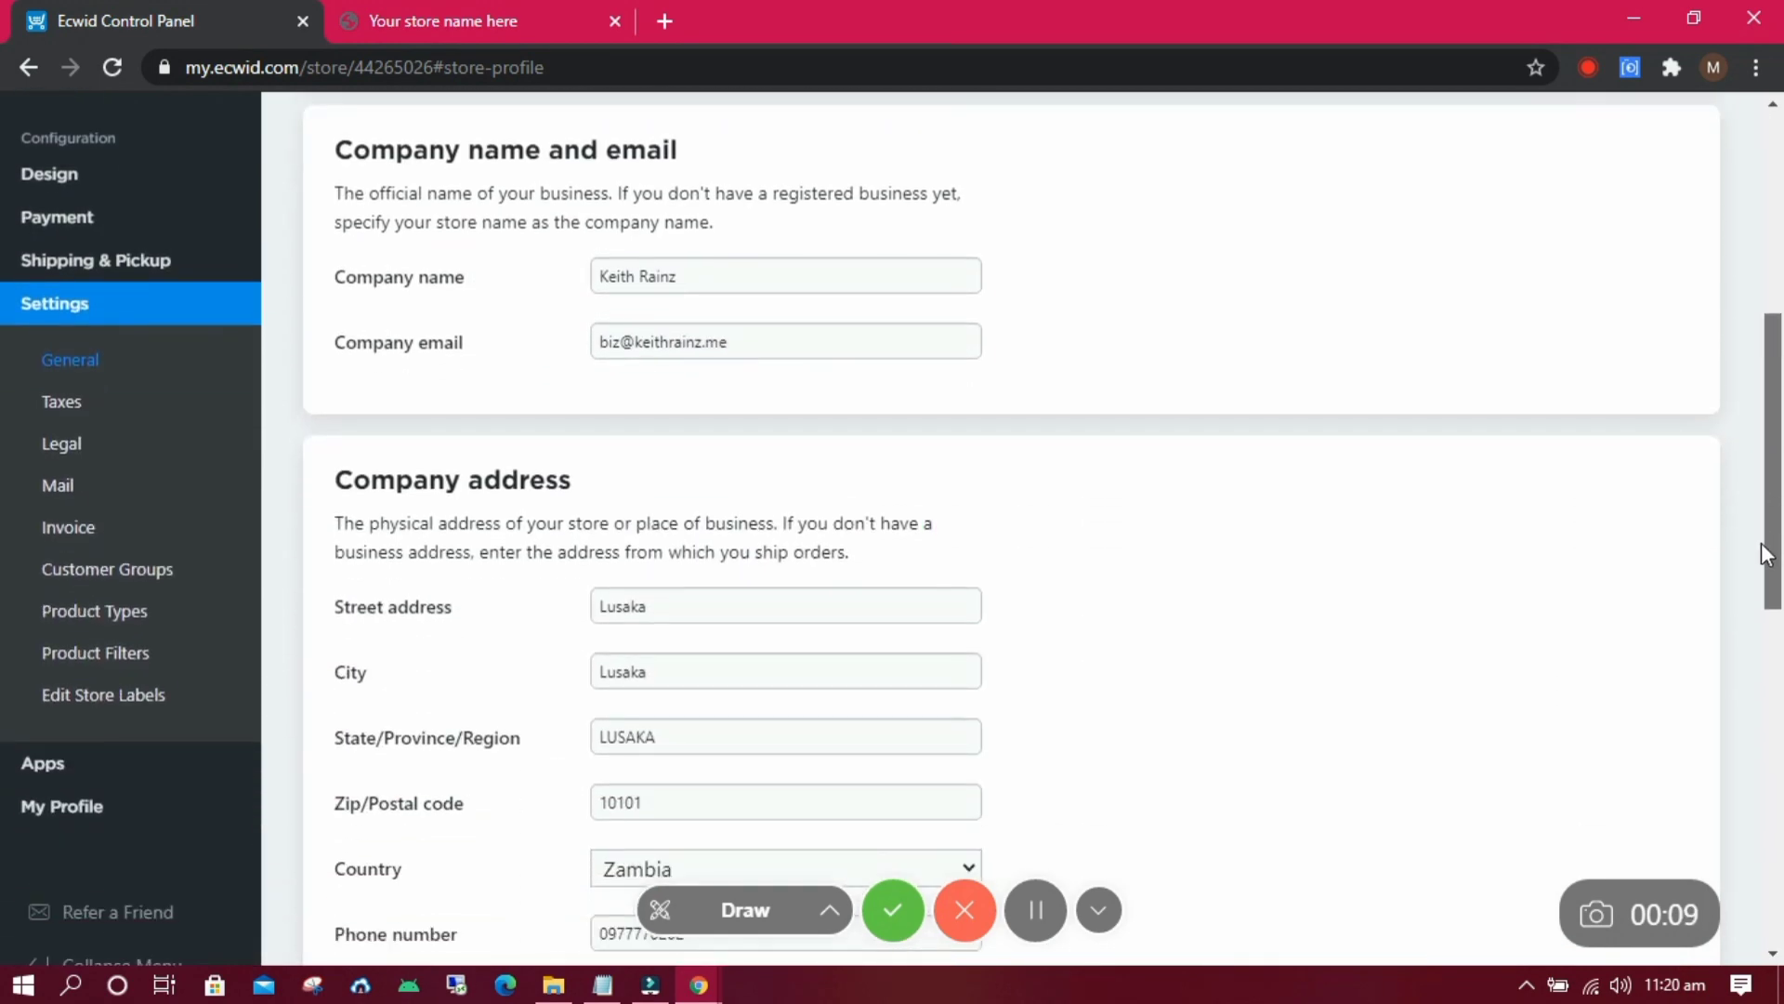
left_click(109, 223)
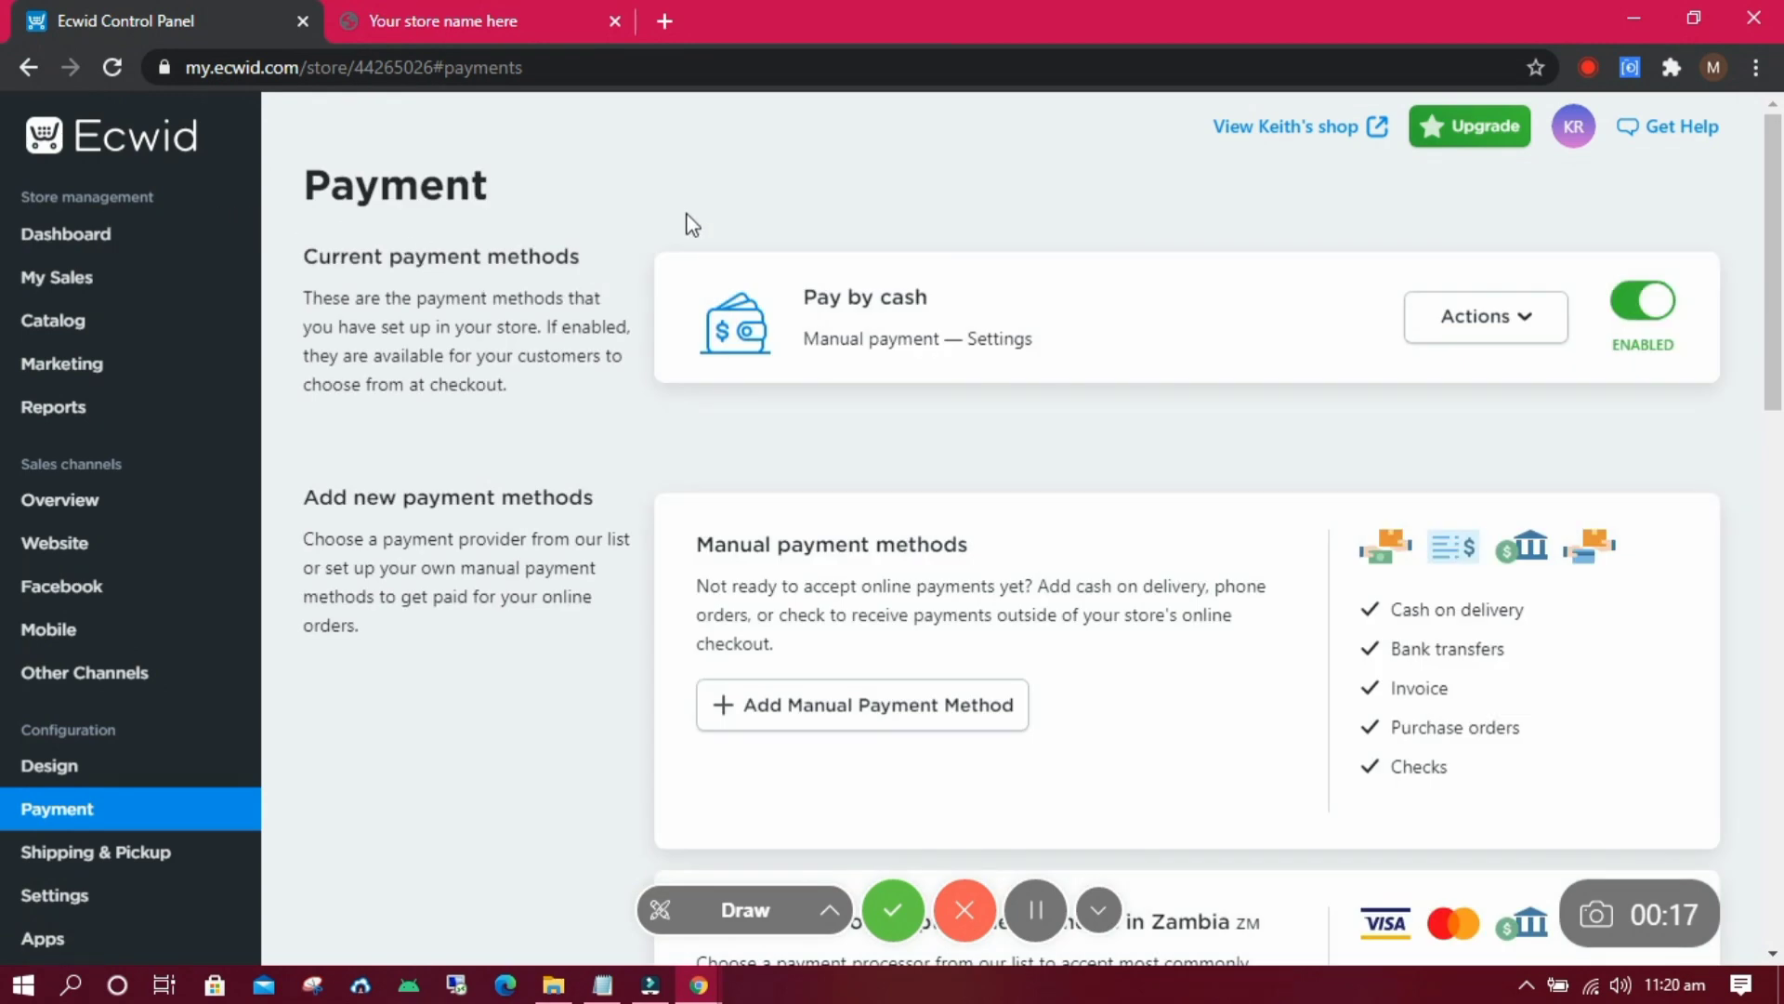
left_click_drag(1775, 381, 1780, 594)
left_click(892, 448)
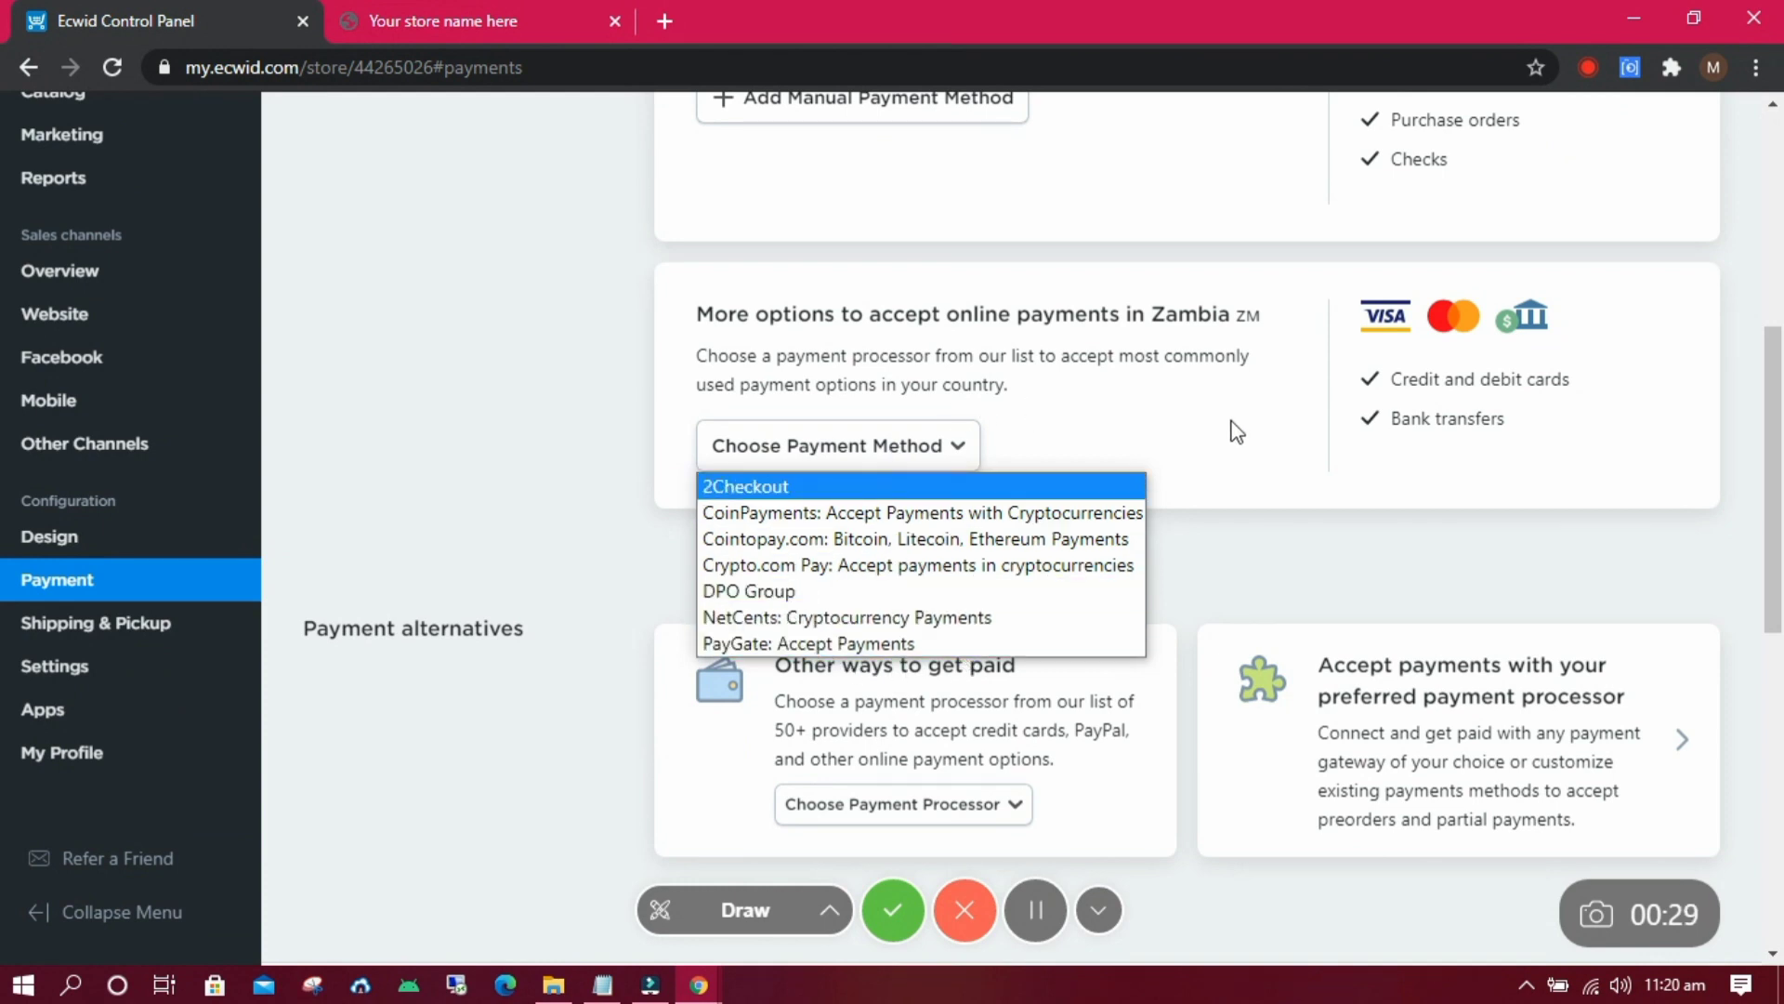
left_click(1262, 541)
left_click(849, 449)
left_click(609, 539)
Add PayPal Checkout from the list of other payment processors.
left_click(987, 820)
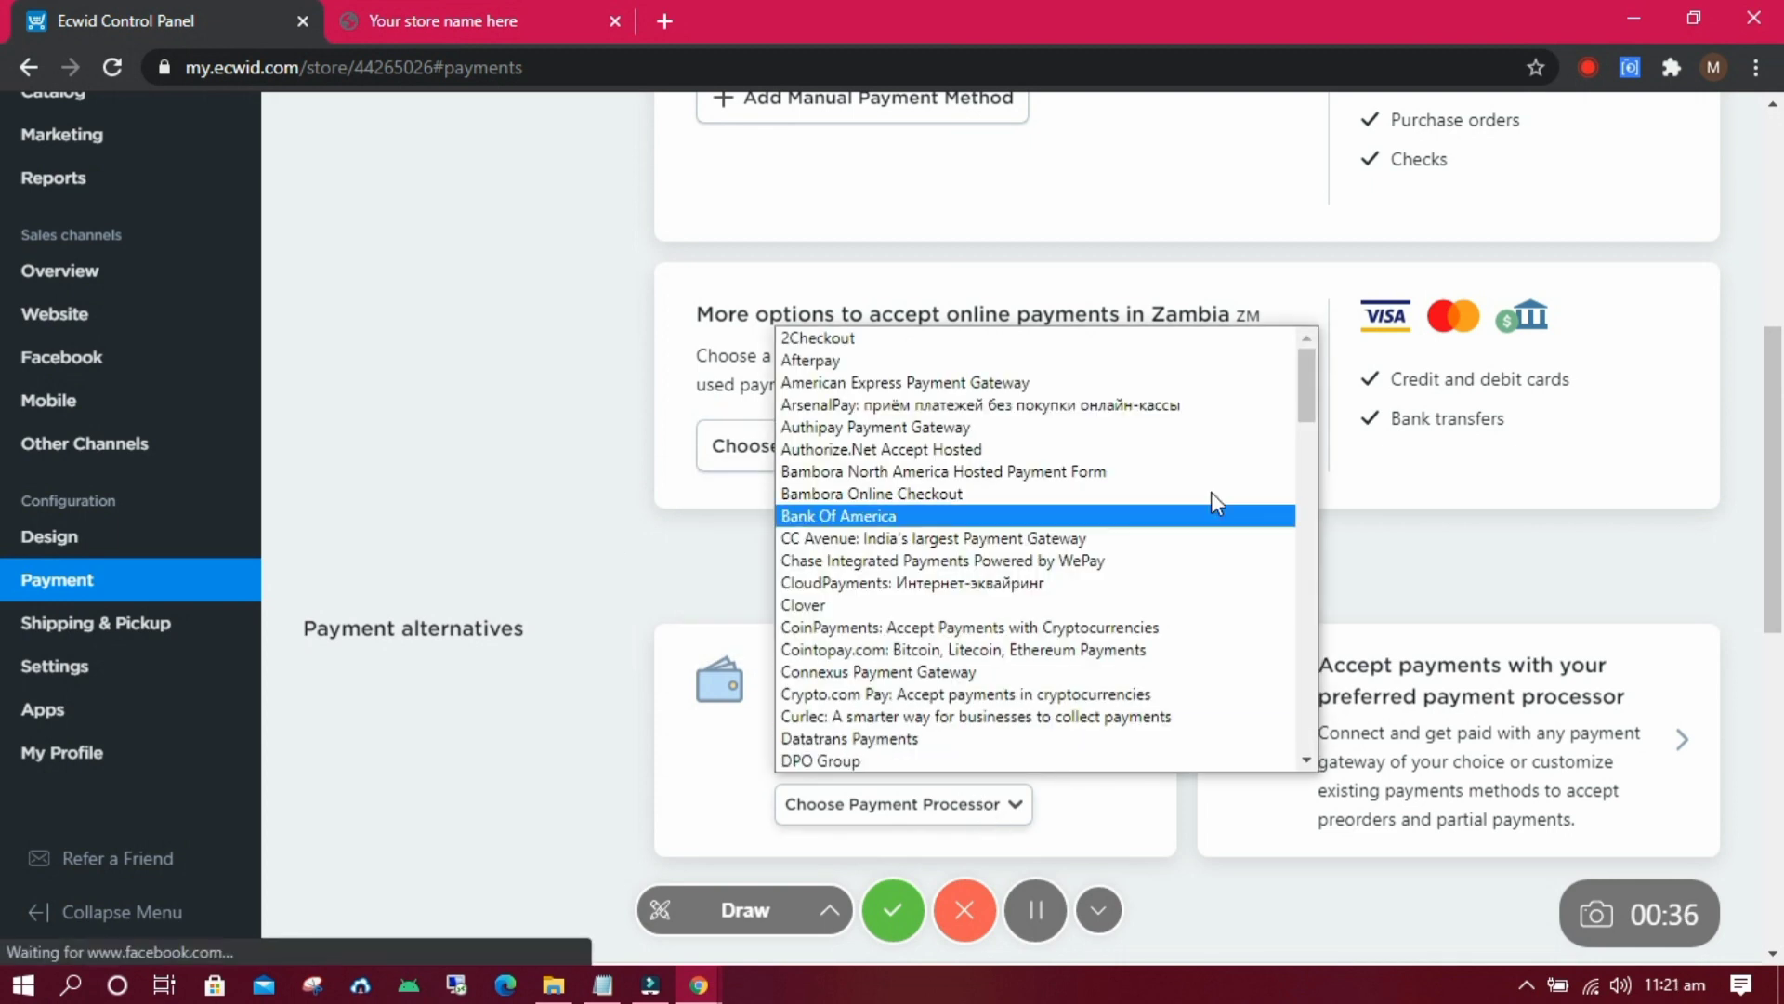
left_click_drag(1303, 379, 1309, 569)
left_click(868, 643)
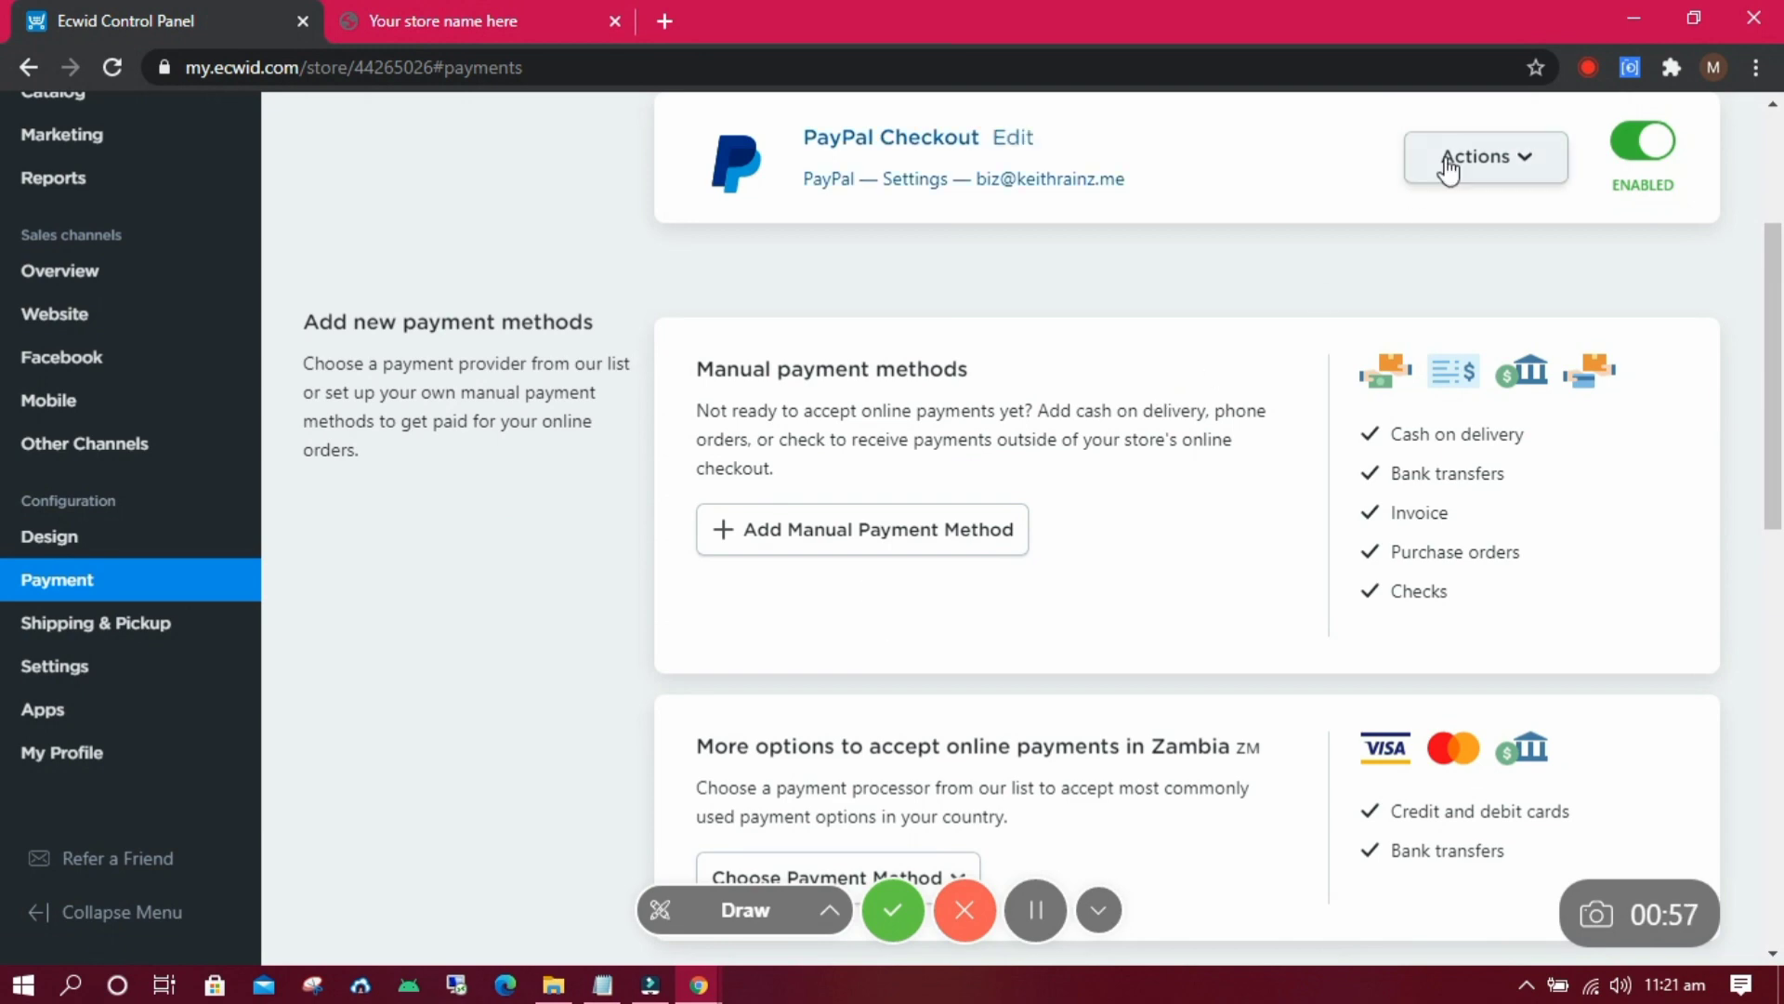
left_click(1442, 172)
Change the PayPal Checkout account e-mail under Advanced settings and save it.
left_click(1495, 210)
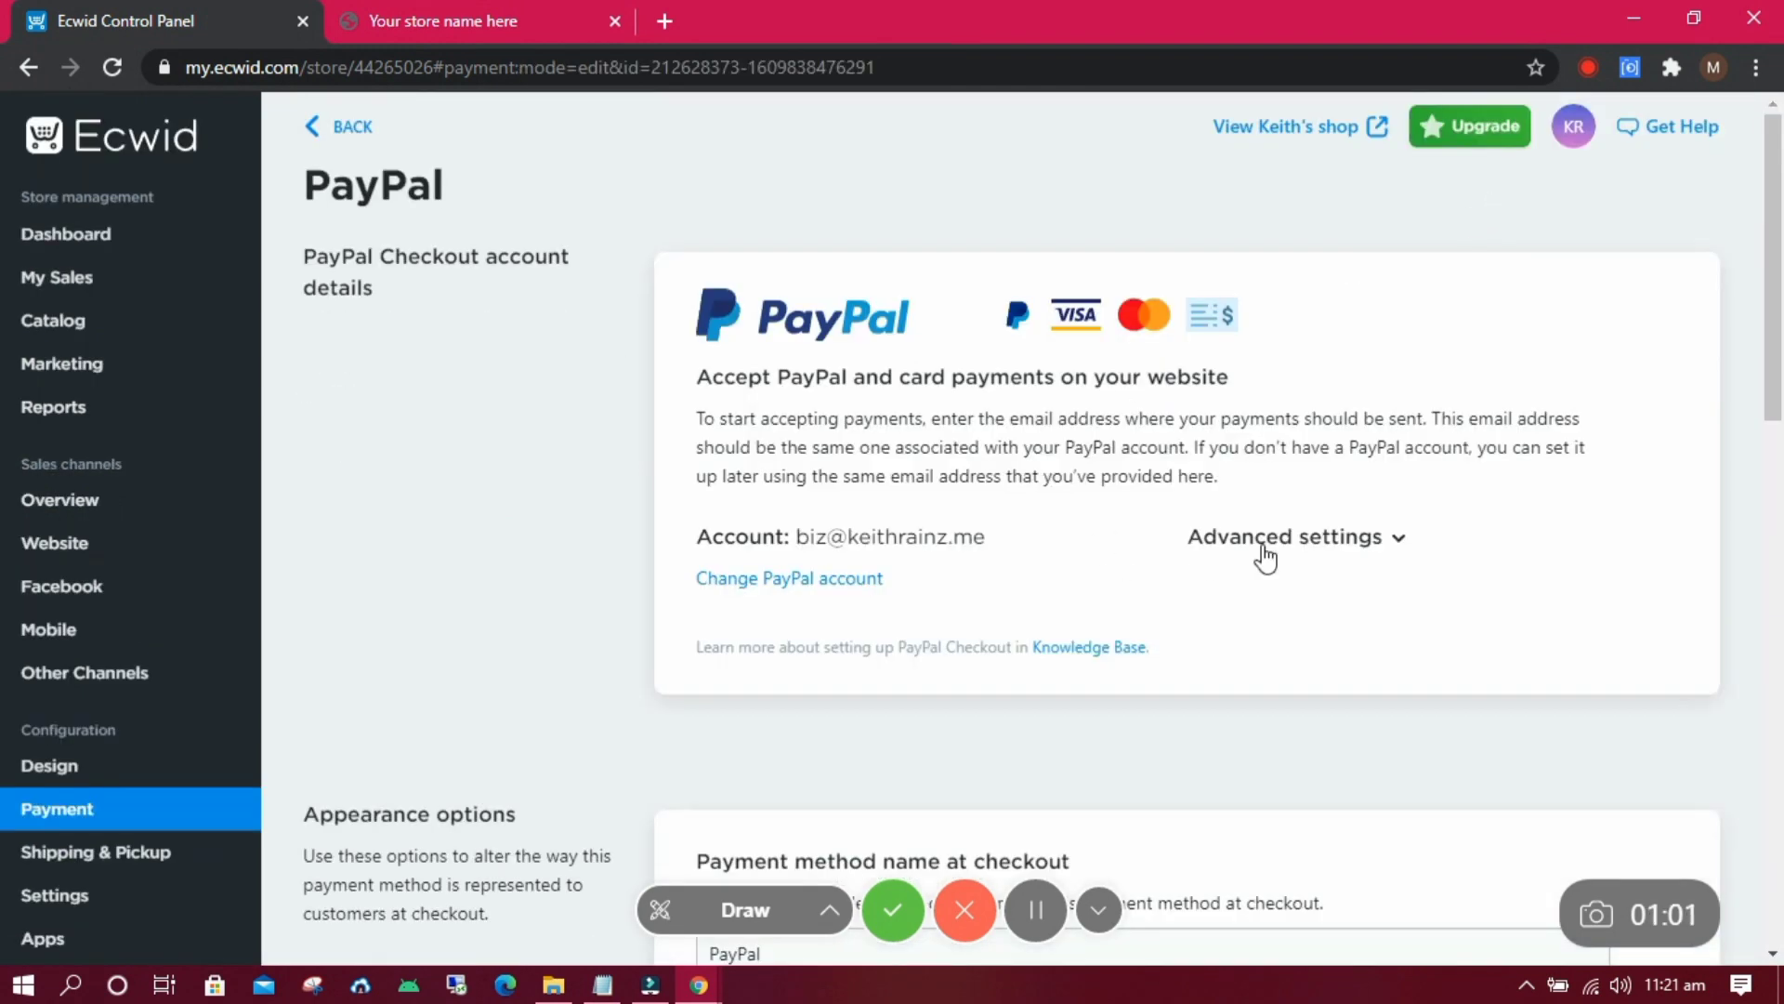
left_click(1266, 556)
mouse_move(1772, 409)
left_mouse_down()
mouse_move(1773, 429)
mouse_move(1772, 413)
left_mouse_up()
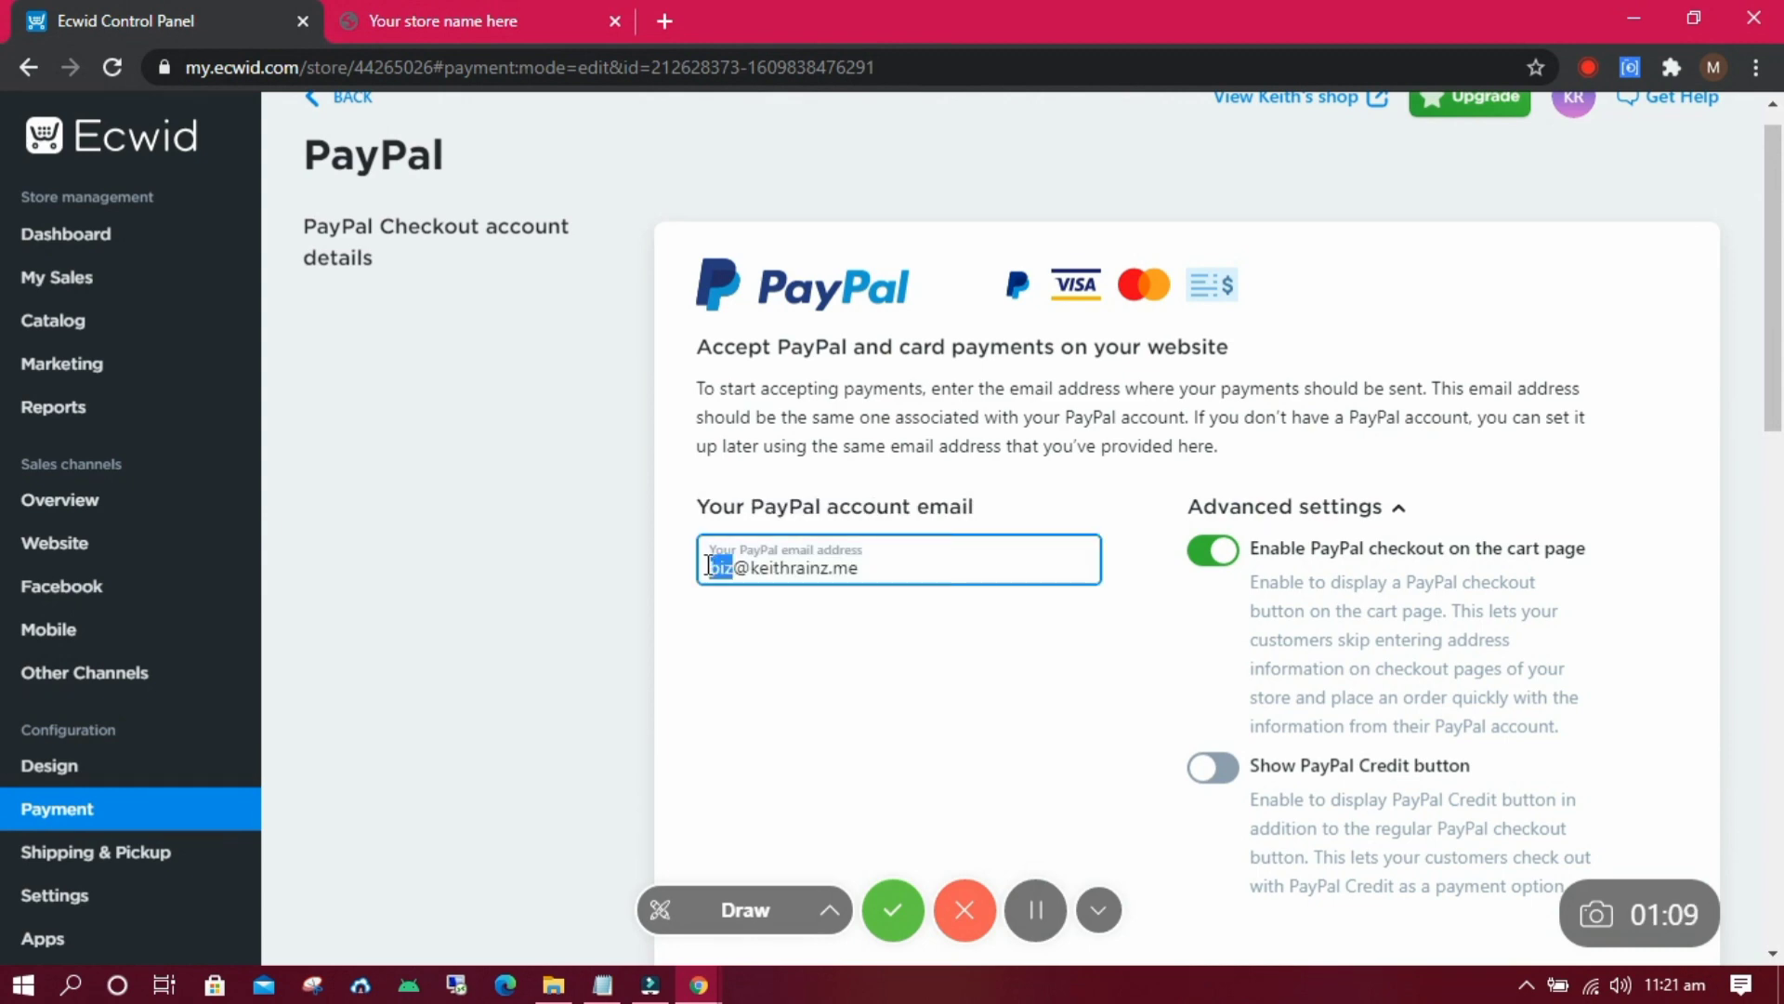
type("keis")
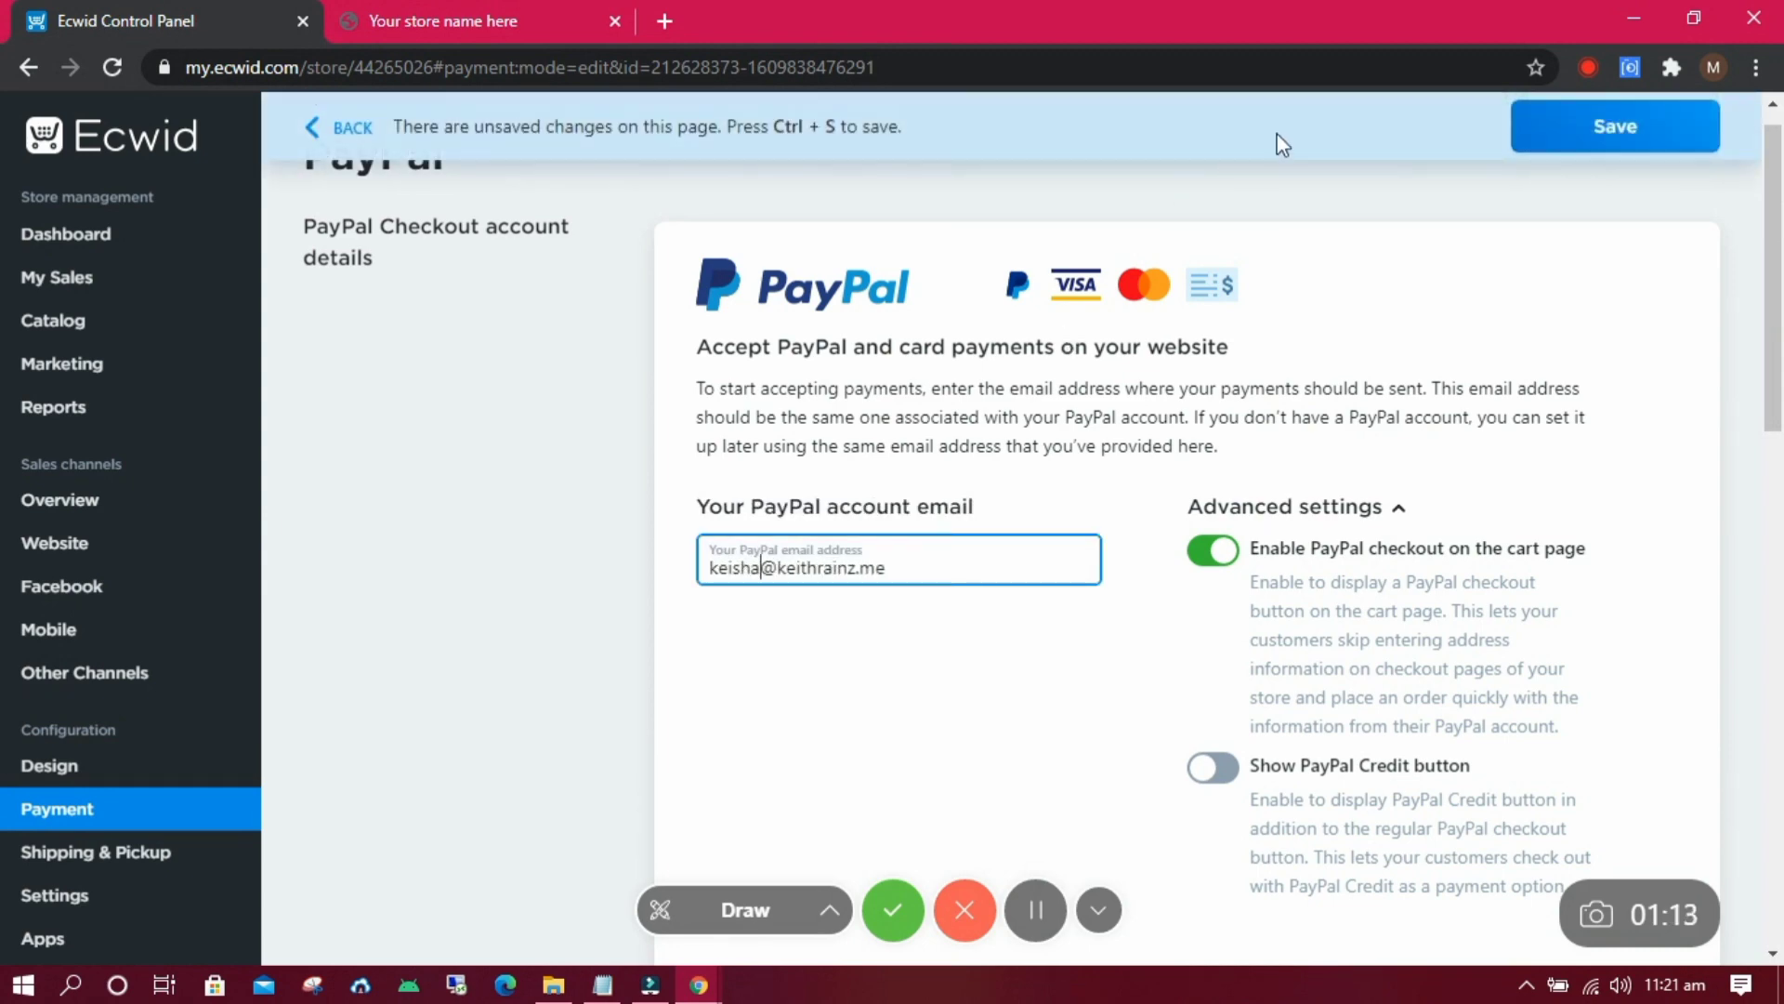
type("ha")
left_click(1578, 124)
Return to the Payment settings page and scroll through the payment methods.
left_click_drag(1776, 305, 1779, 423)
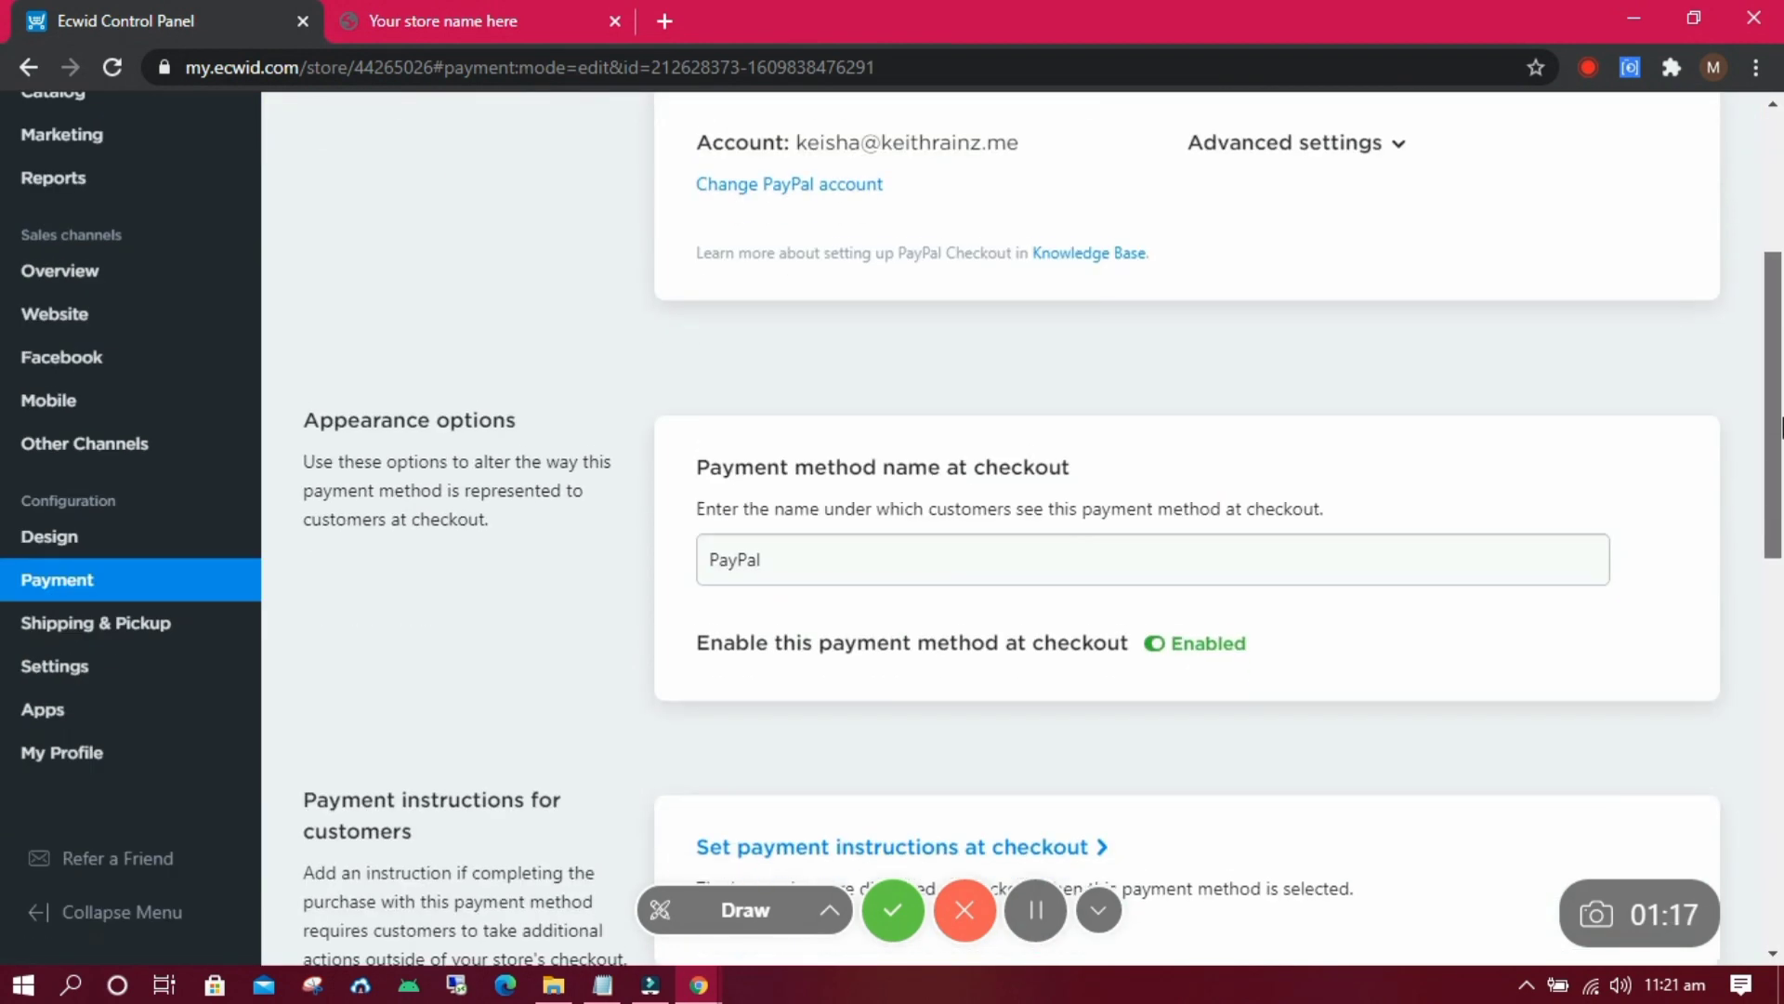
scroll(1779, 423, "down", 5)
scroll(623, 279, "up", 15)
left_click(332, 123)
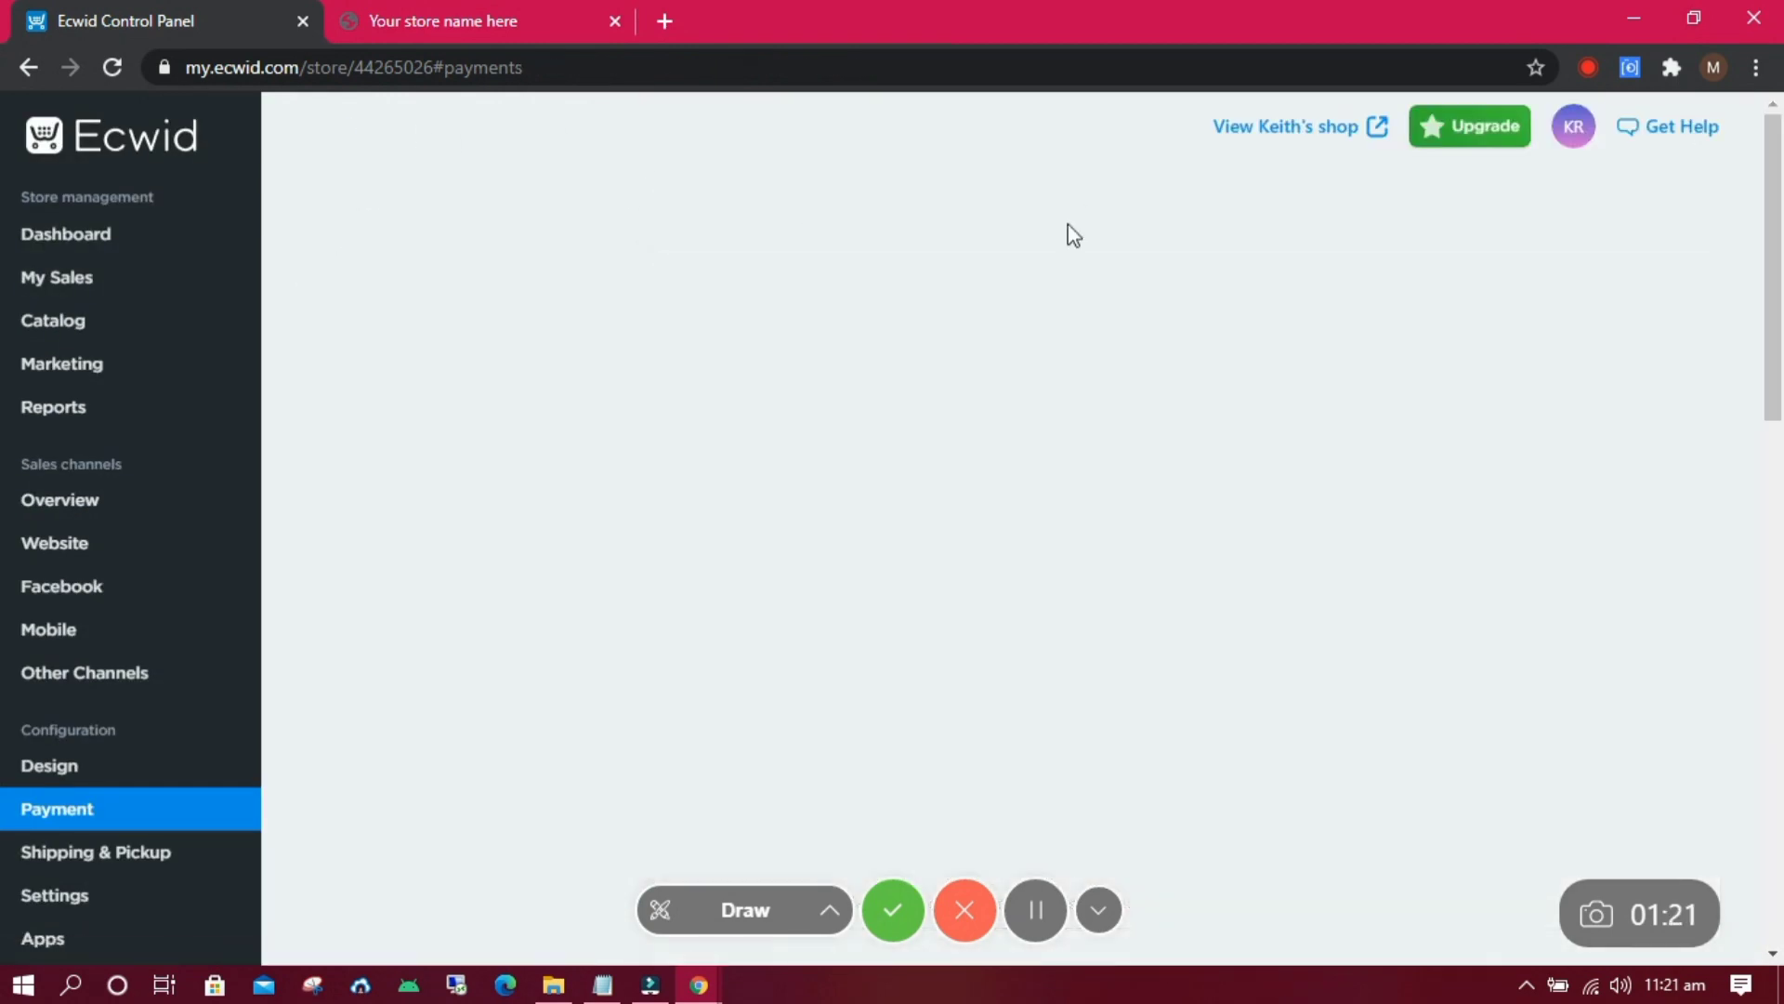
scroll(744, 465, "down", 10)
Select 'Rave by Flutterwave: Payment Gateway' from the other payment processors list to bring up its install prompt.
left_click(916, 448)
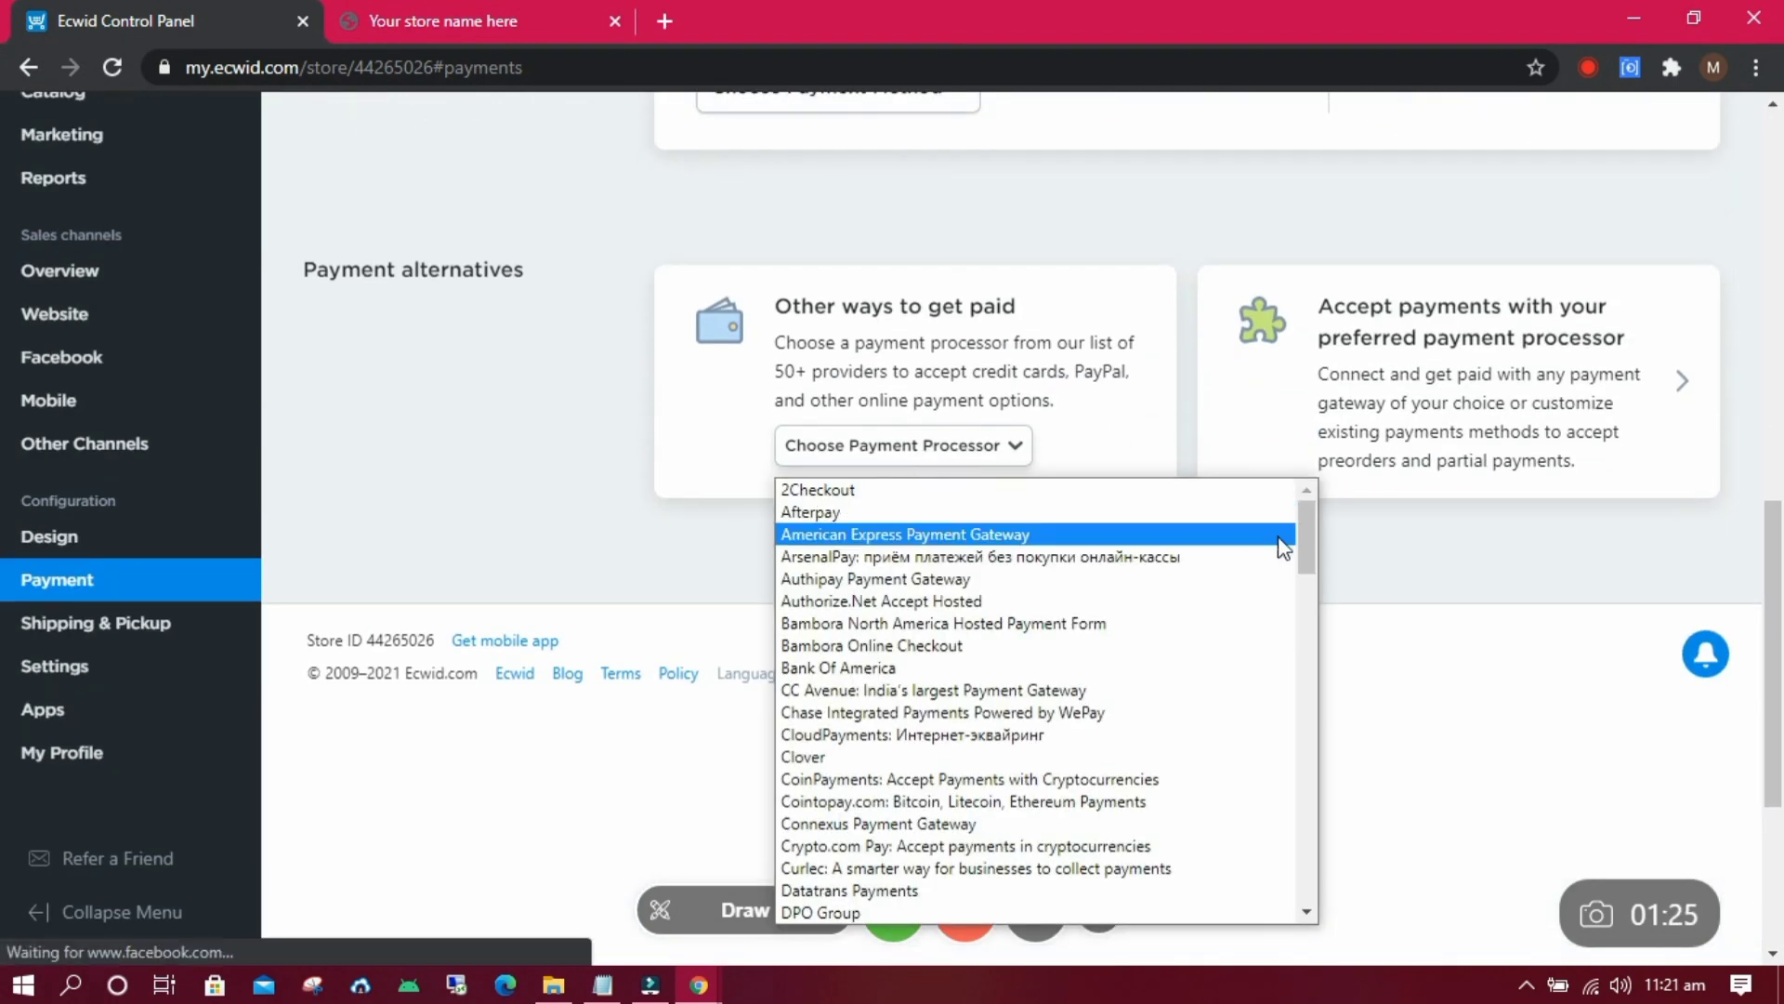
left_click_drag(1308, 545, 1286, 791)
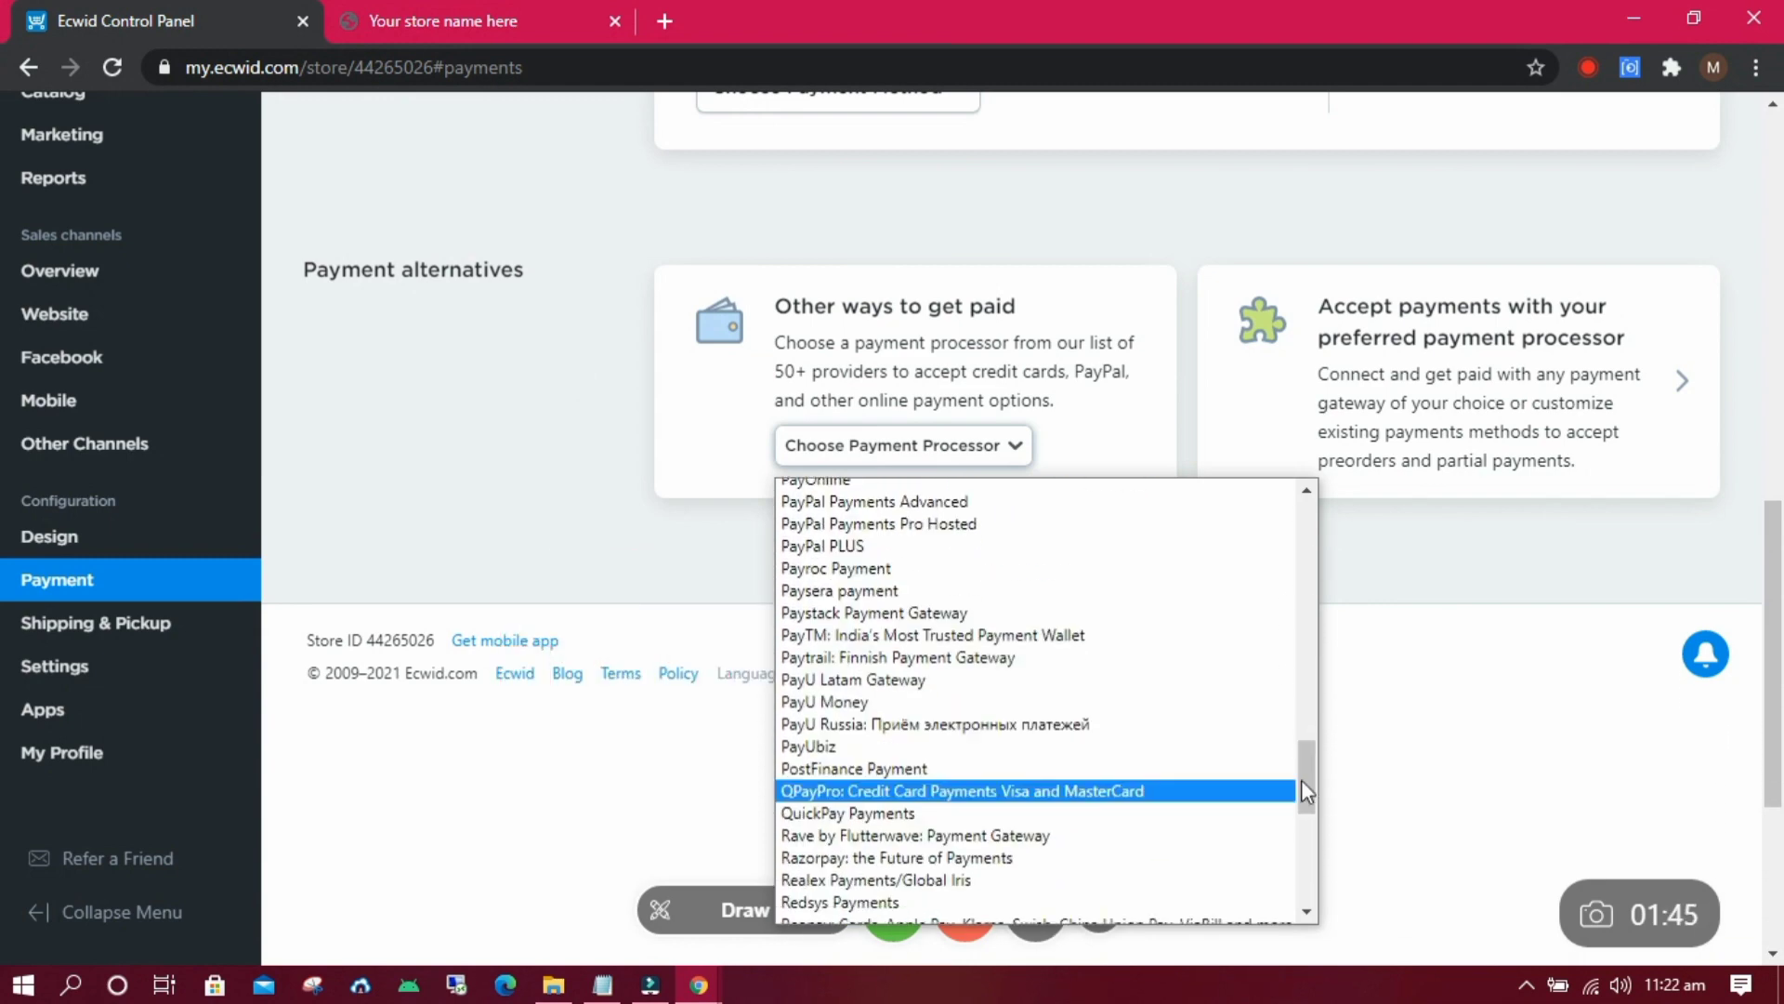
left_click(1209, 793)
left_click(994, 445)
left_click_drag(1308, 539, 1283, 793)
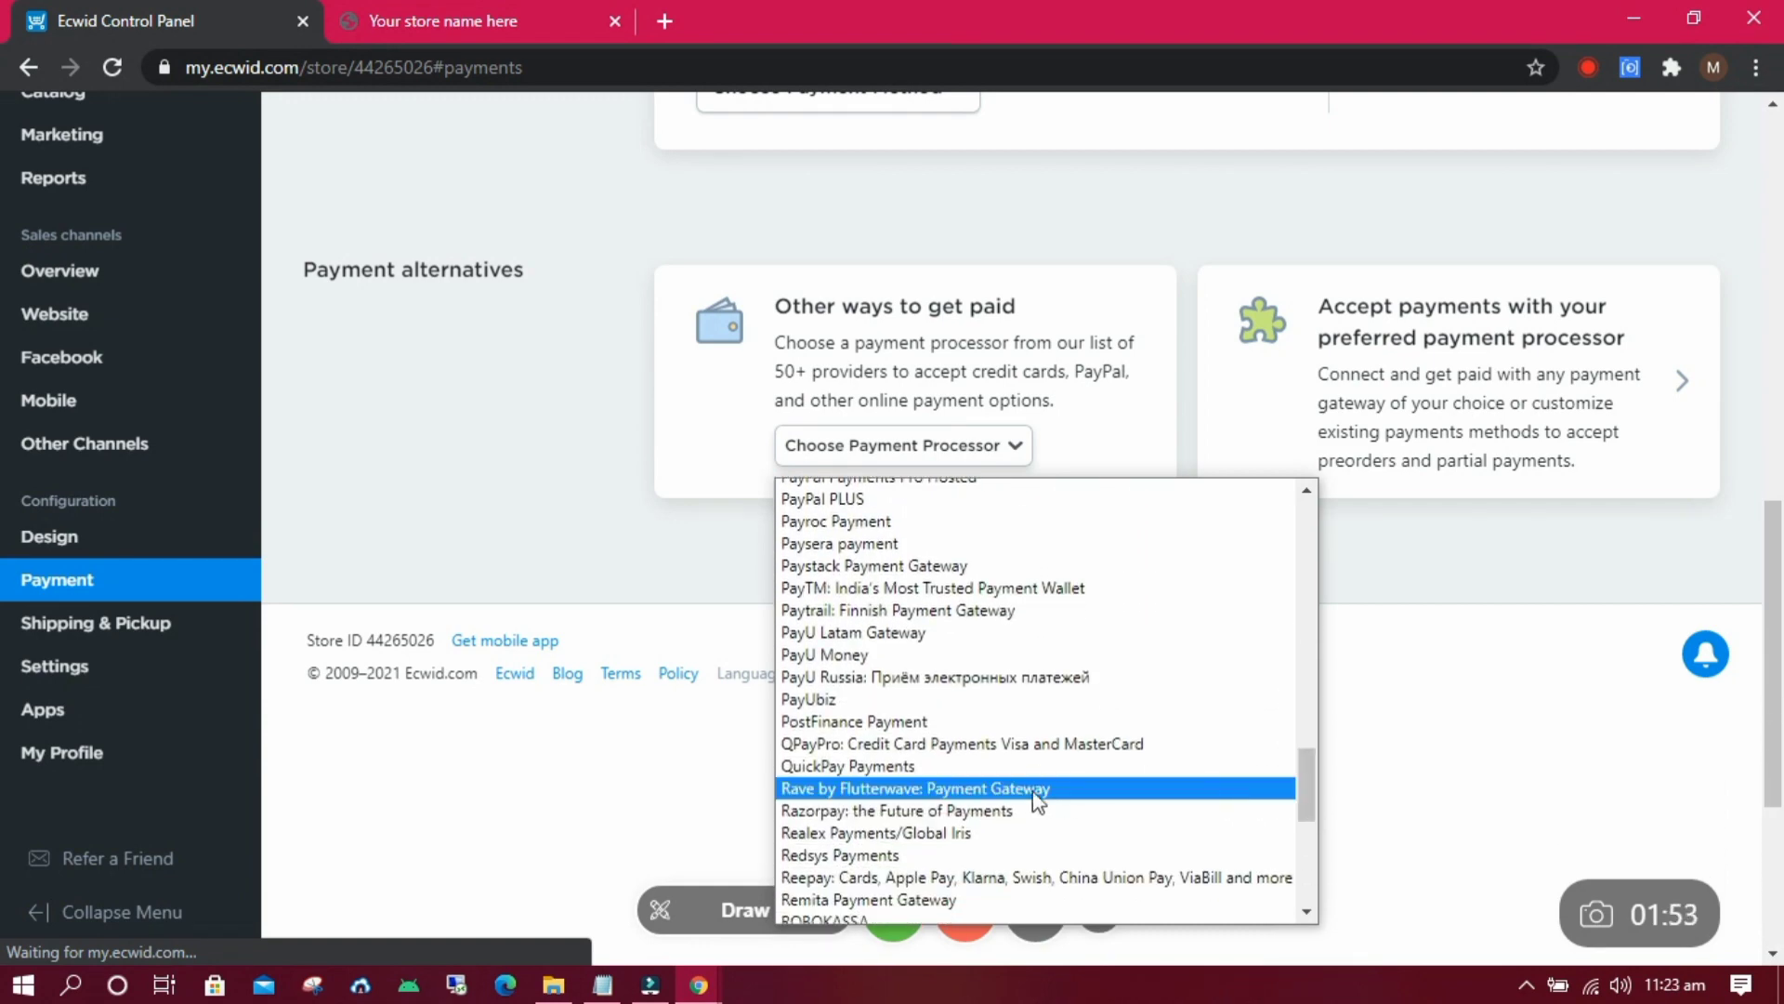
left_click(970, 790)
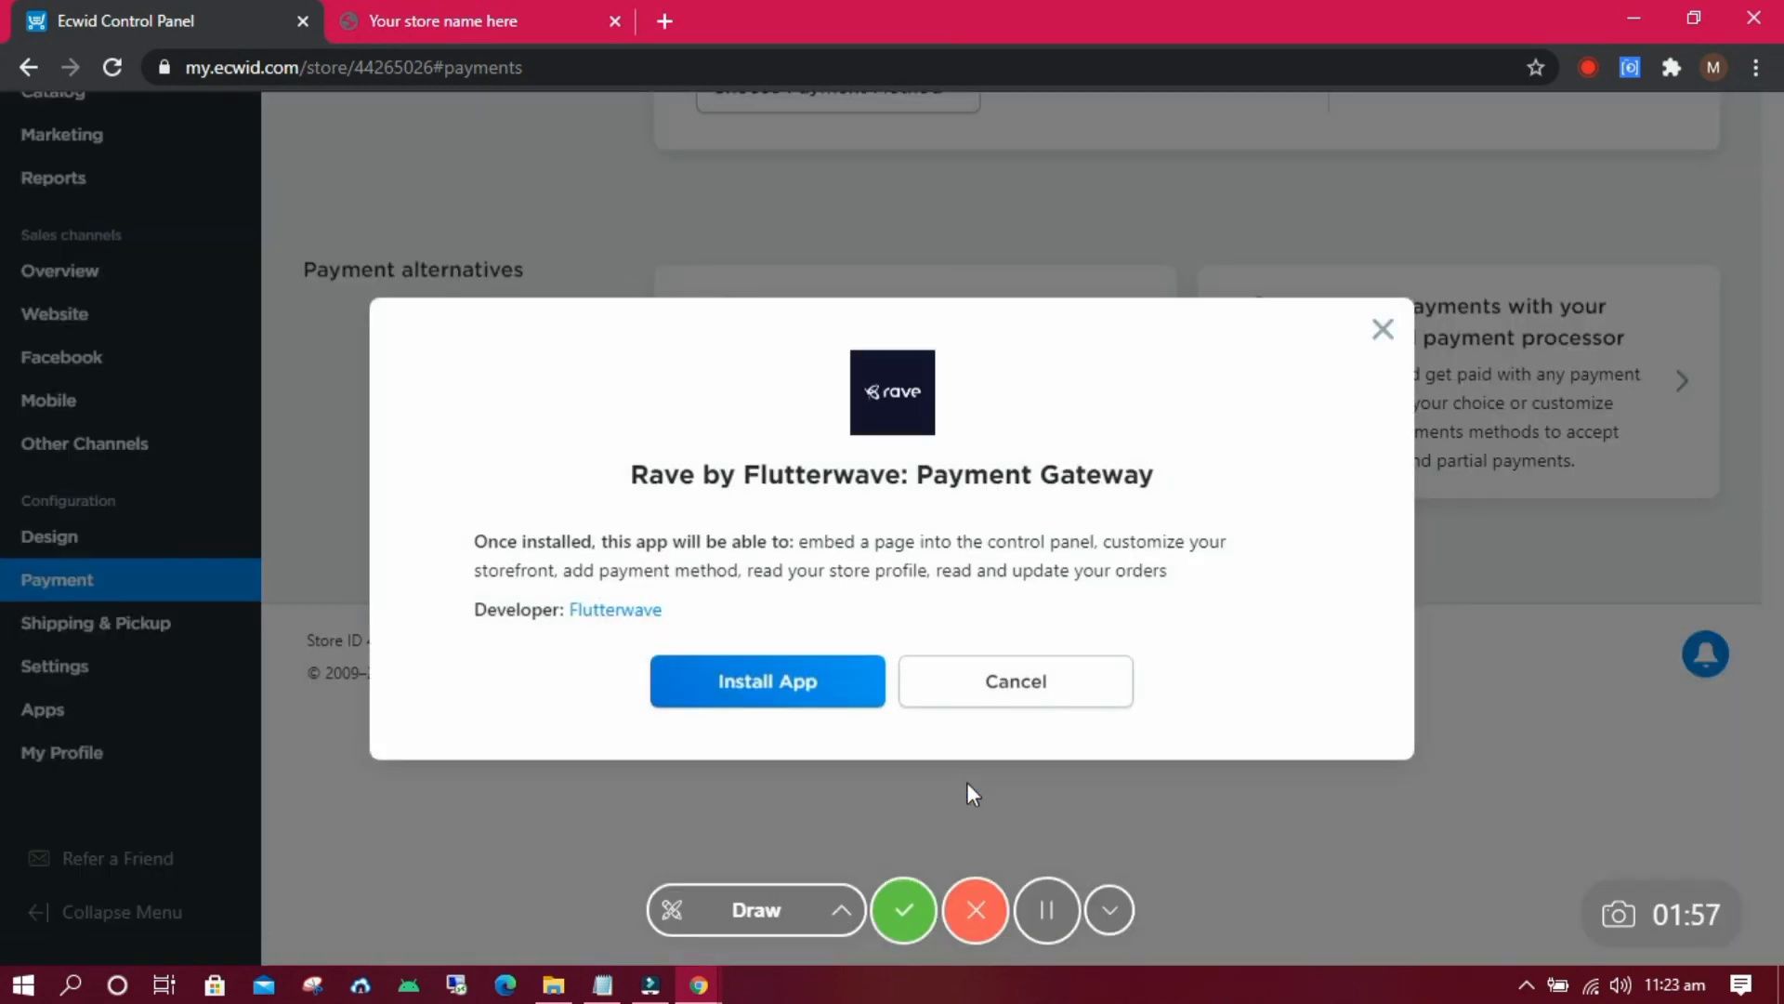
Install the Rave by Flutterwave app and scroll through its new settings page.
left_click(801, 684)
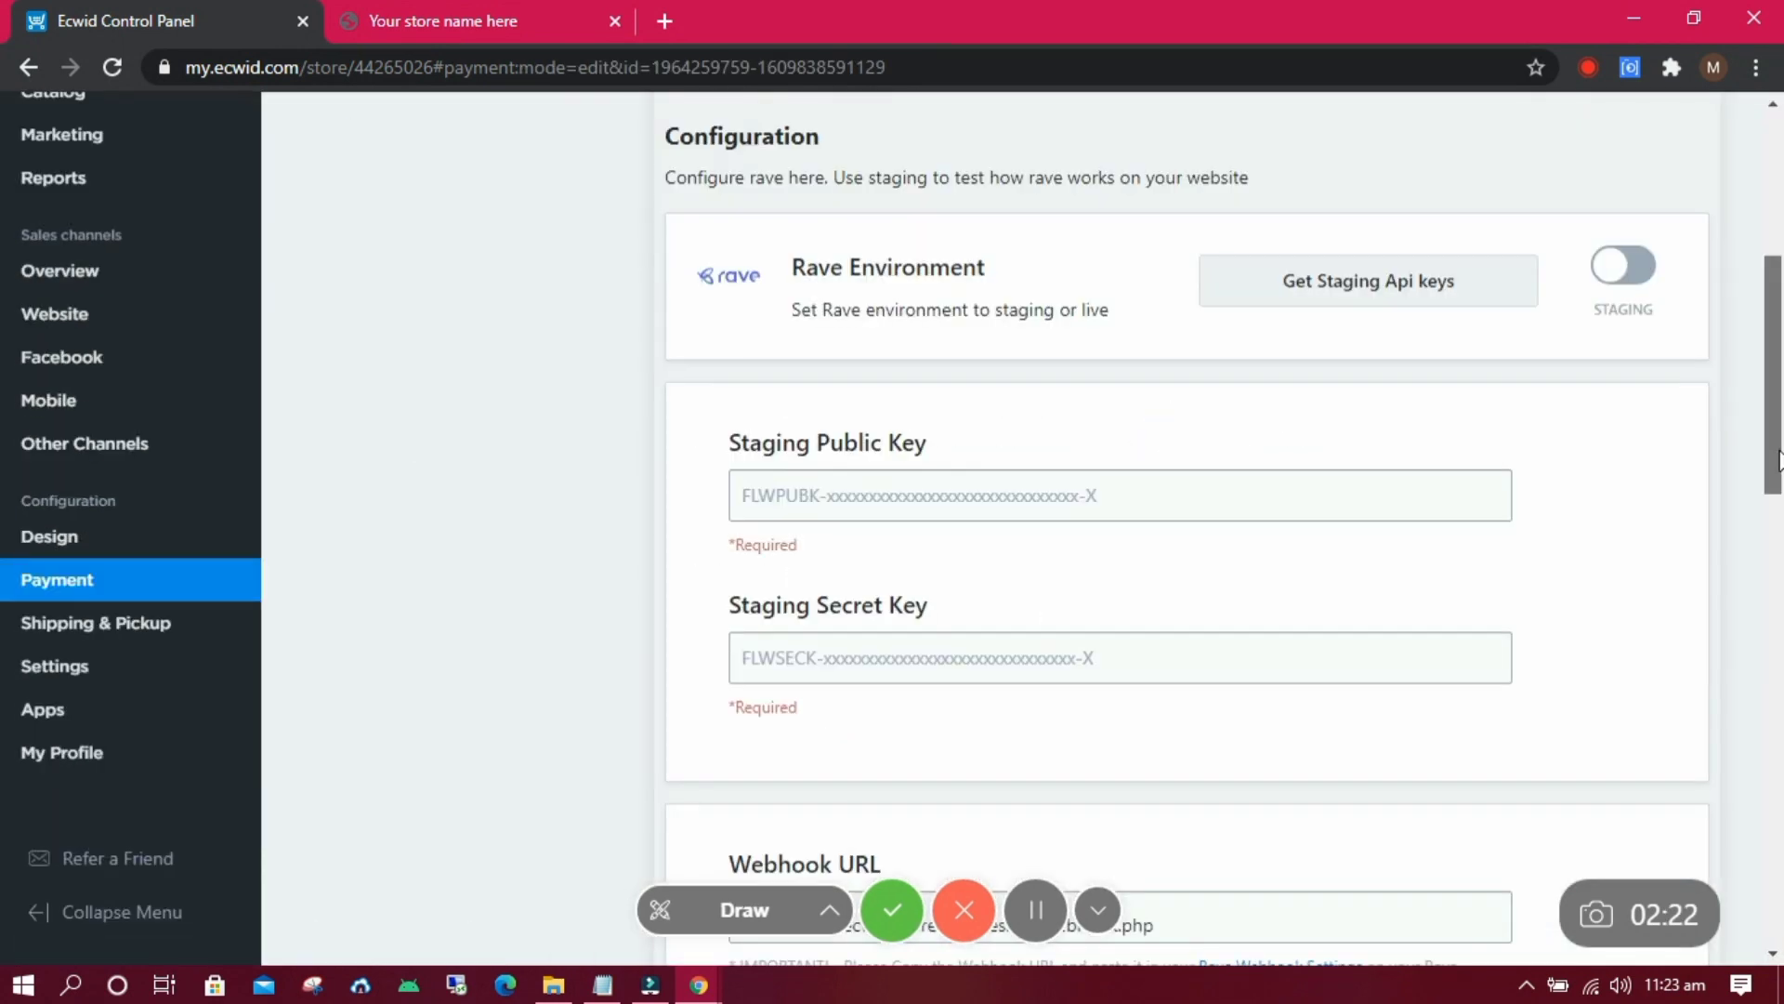
left_click_drag(1779, 460, 1779, 556)
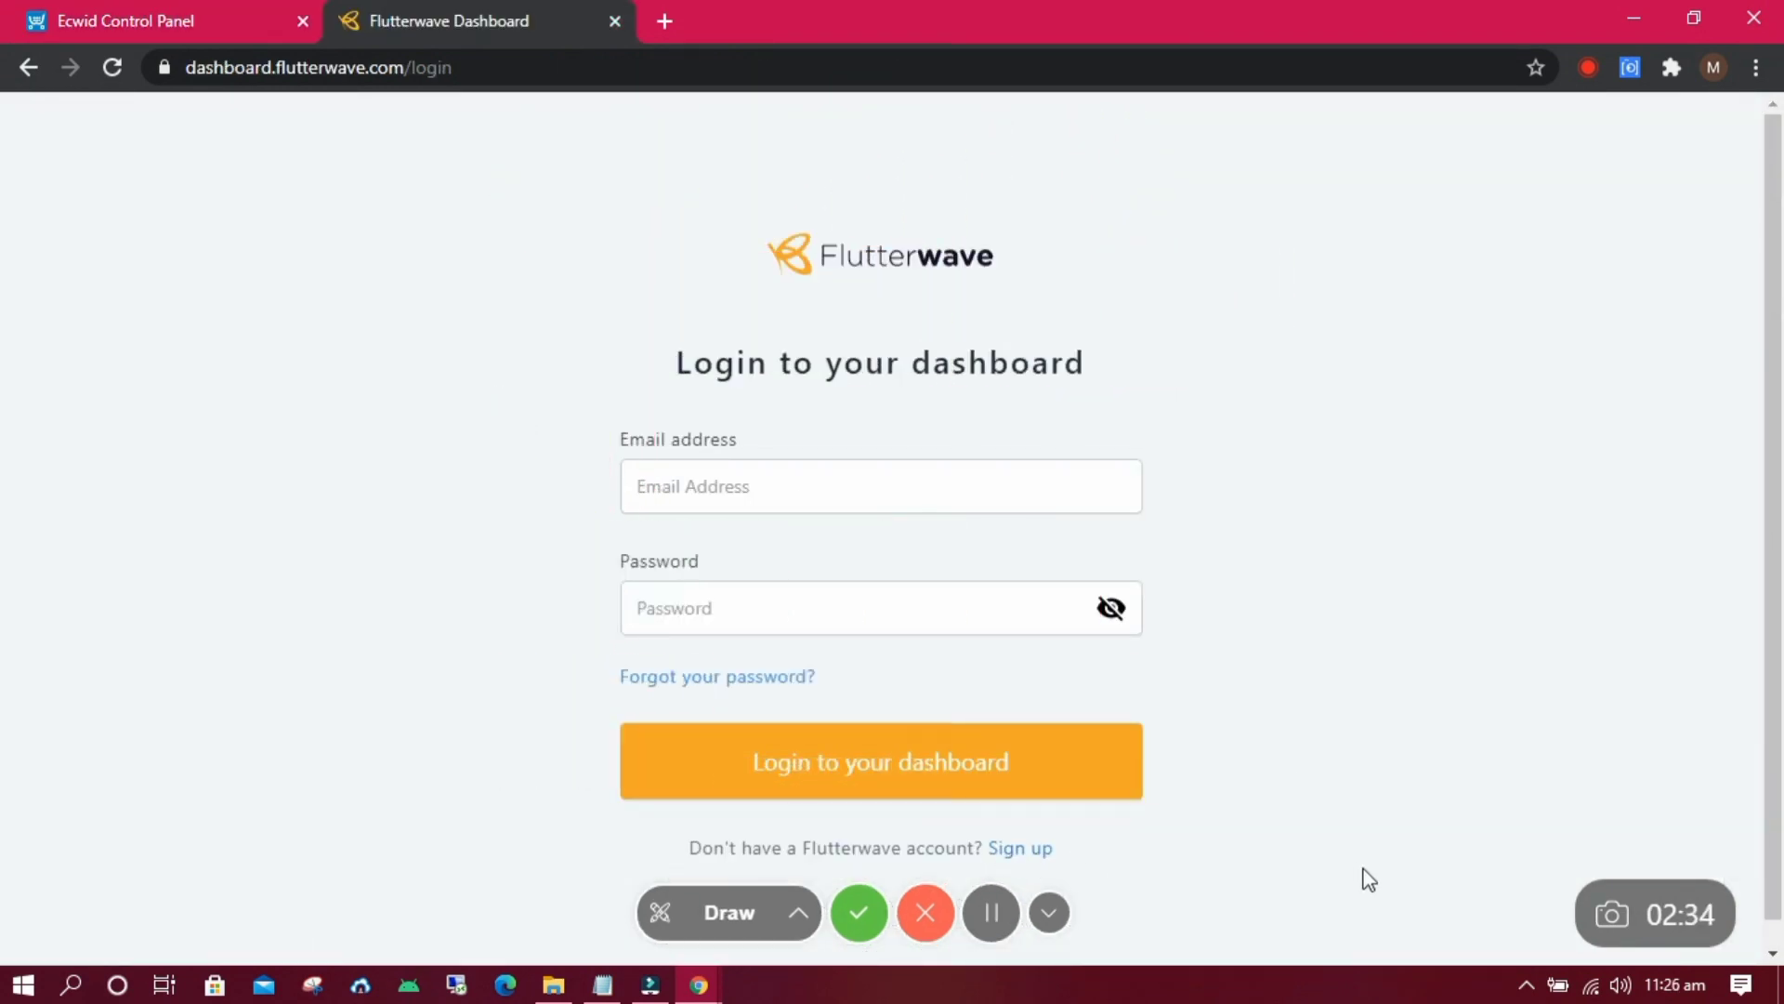
Log in to the Flutterwave dashboard.
left_click(988, 915)
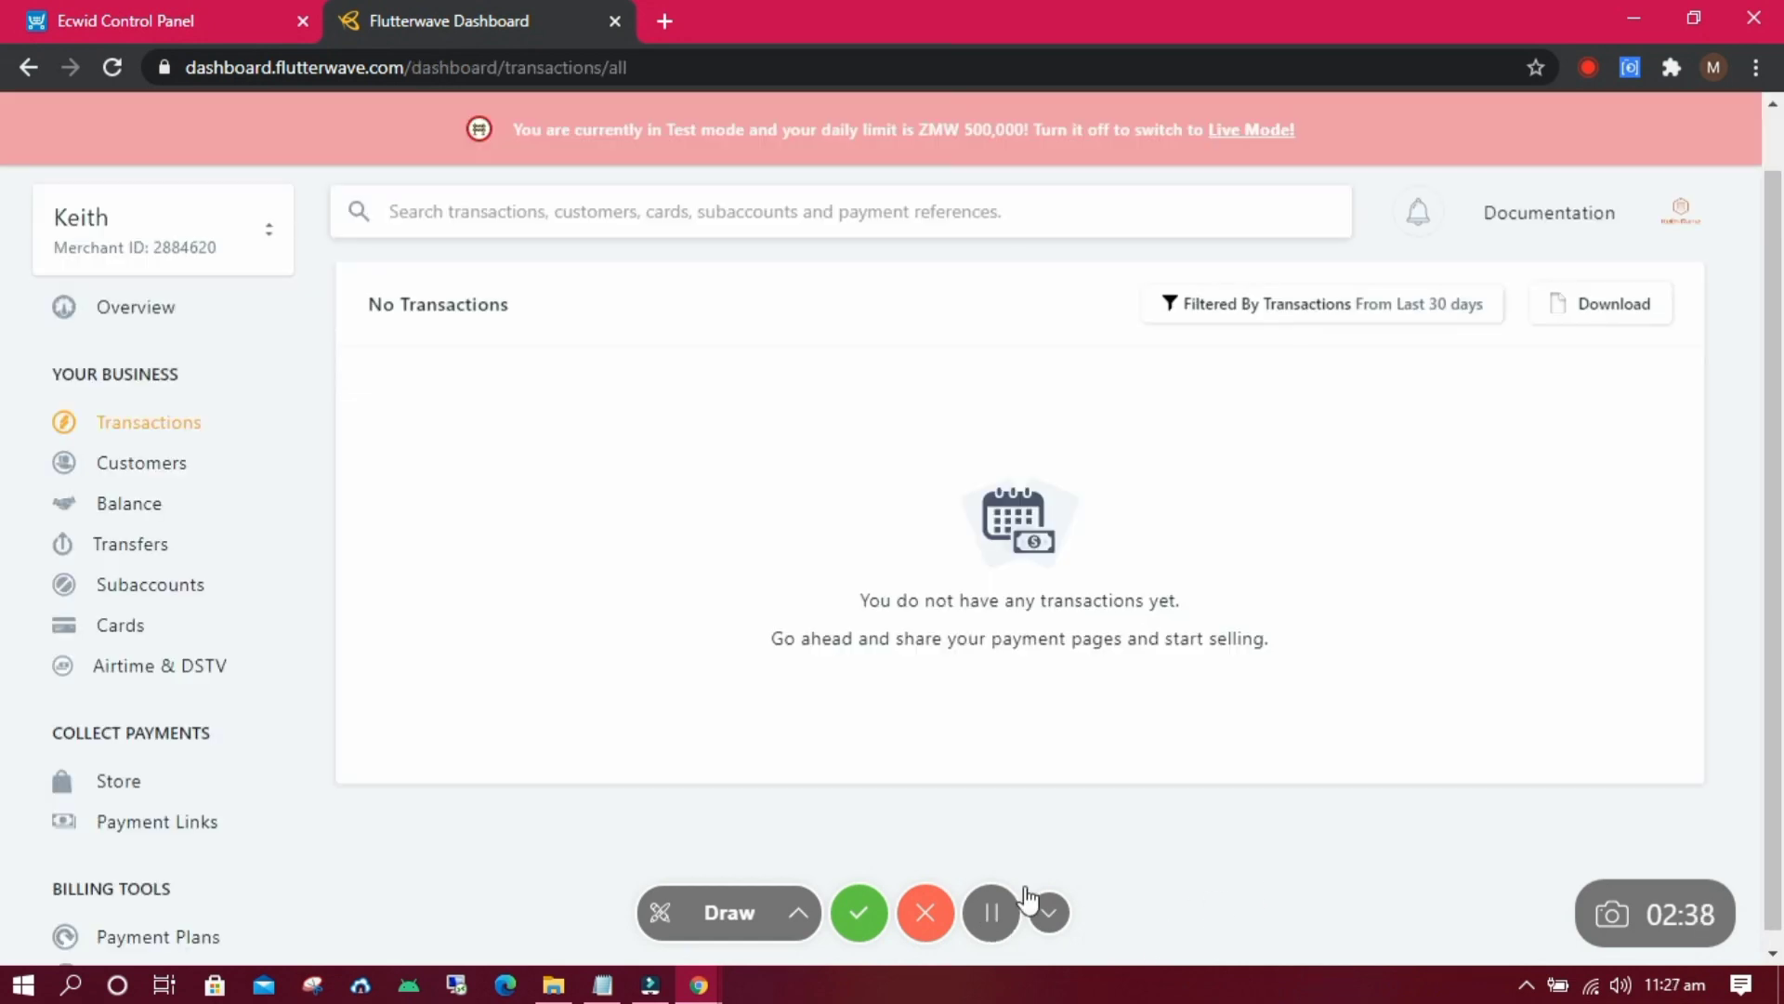
scroll(1022, 557, "down", 1)
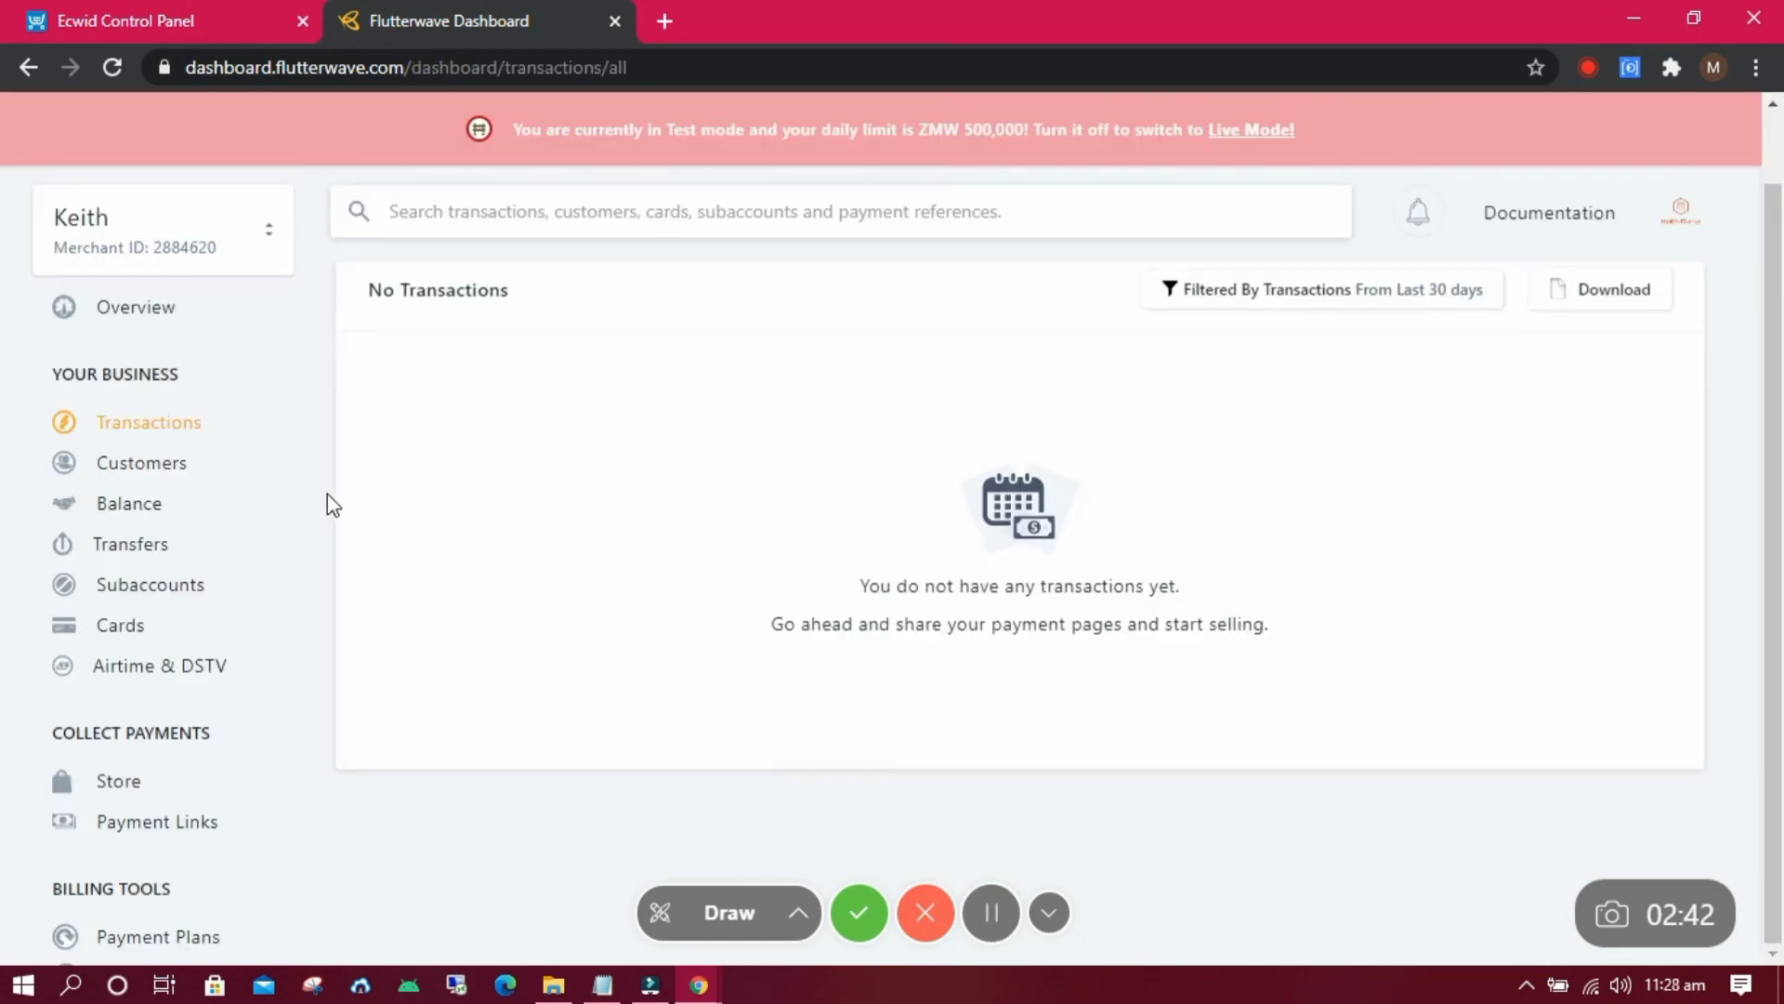
scroll(315, 593, "down", 3)
Copy the test public key from Flutterwave's Settings > API page and return to Ecwid.
left_click(146, 896)
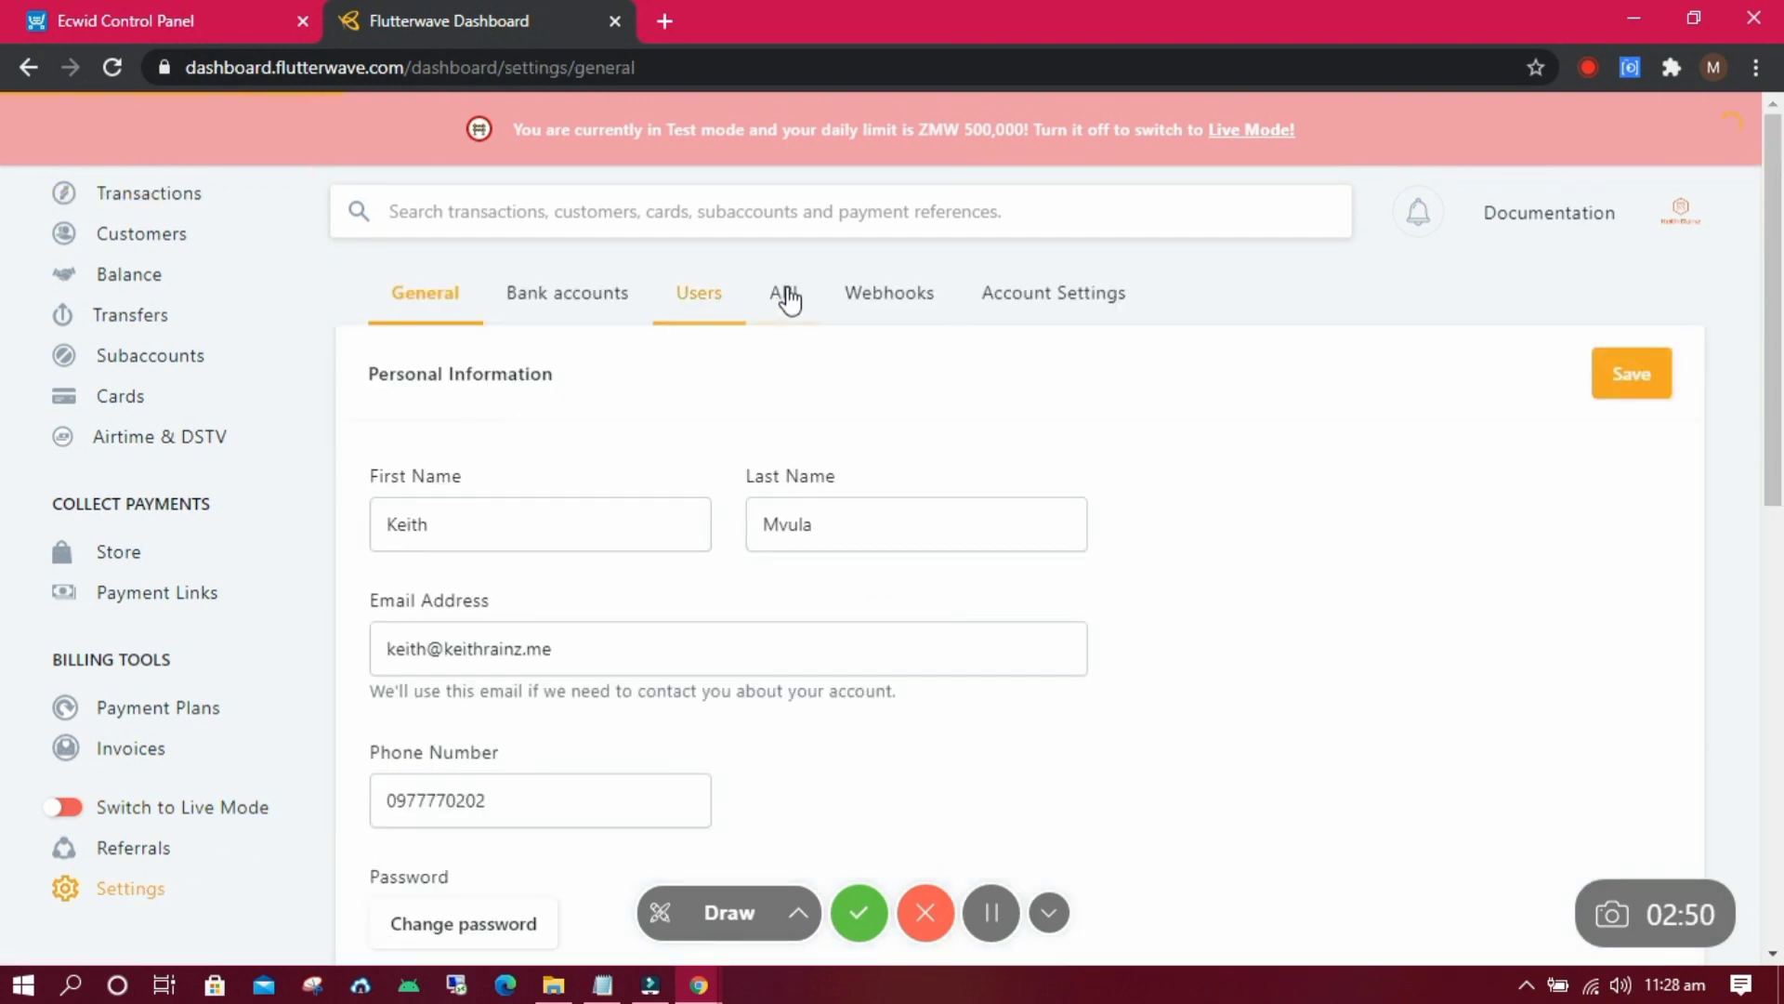
left_click(794, 300)
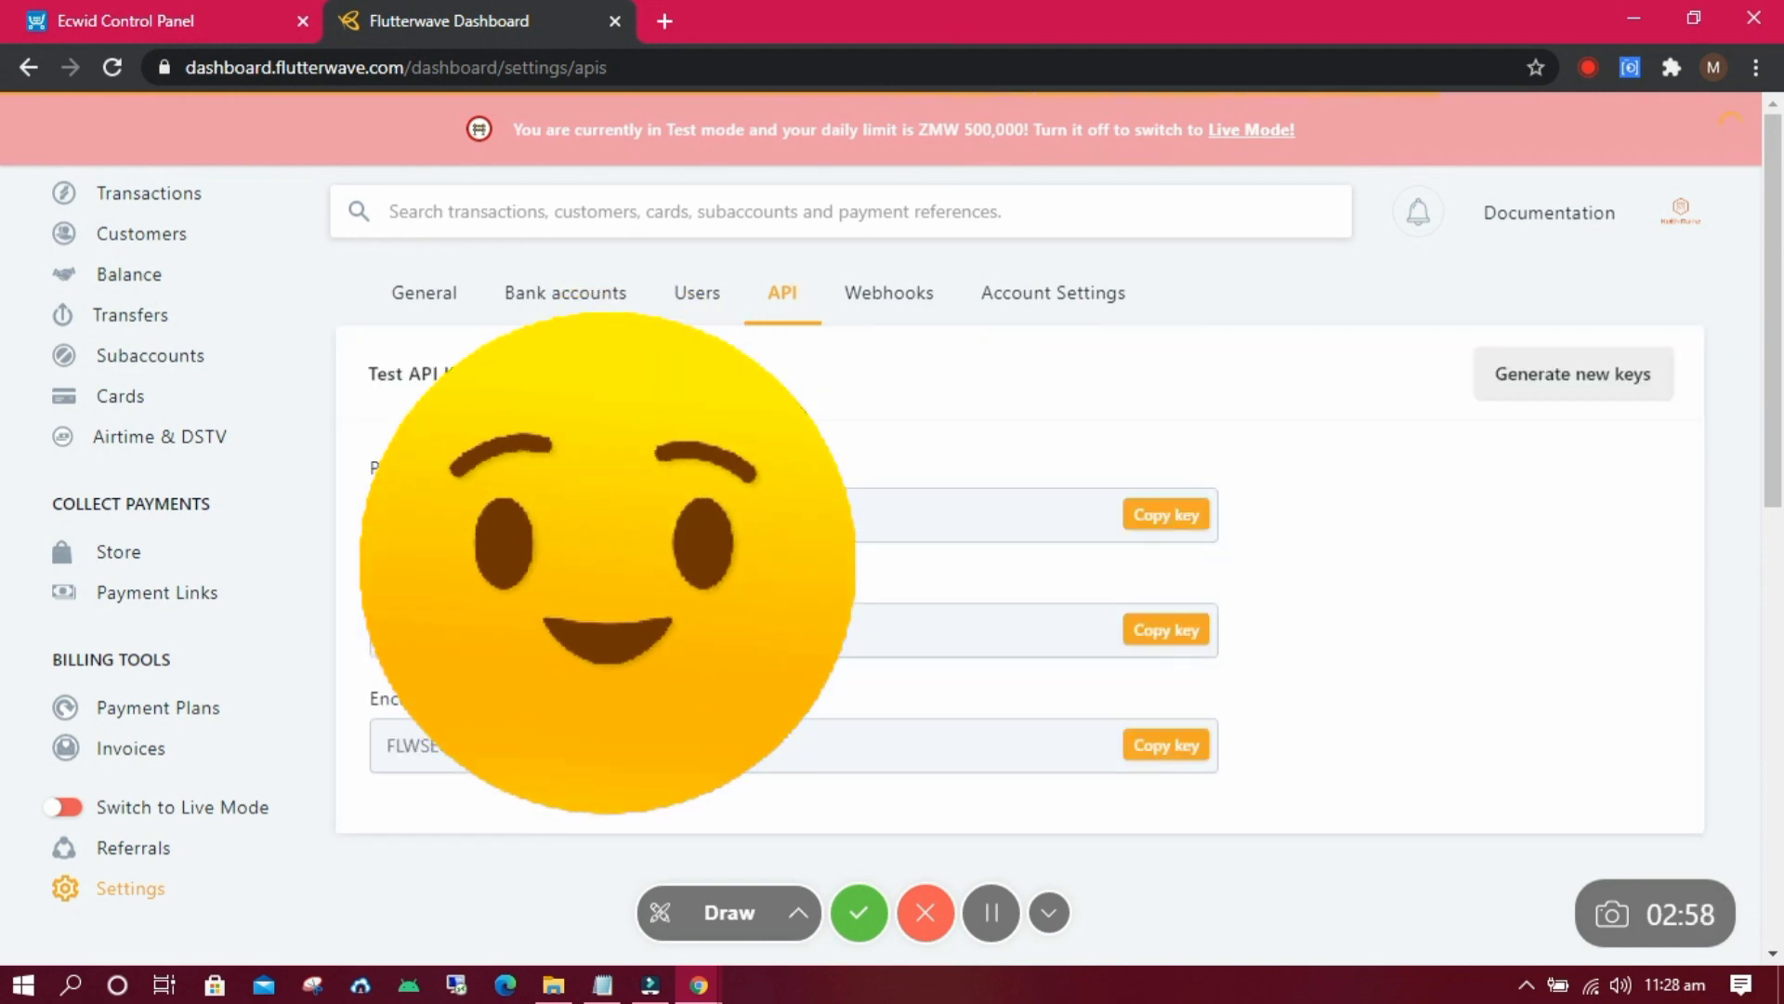
left_click(1164, 519)
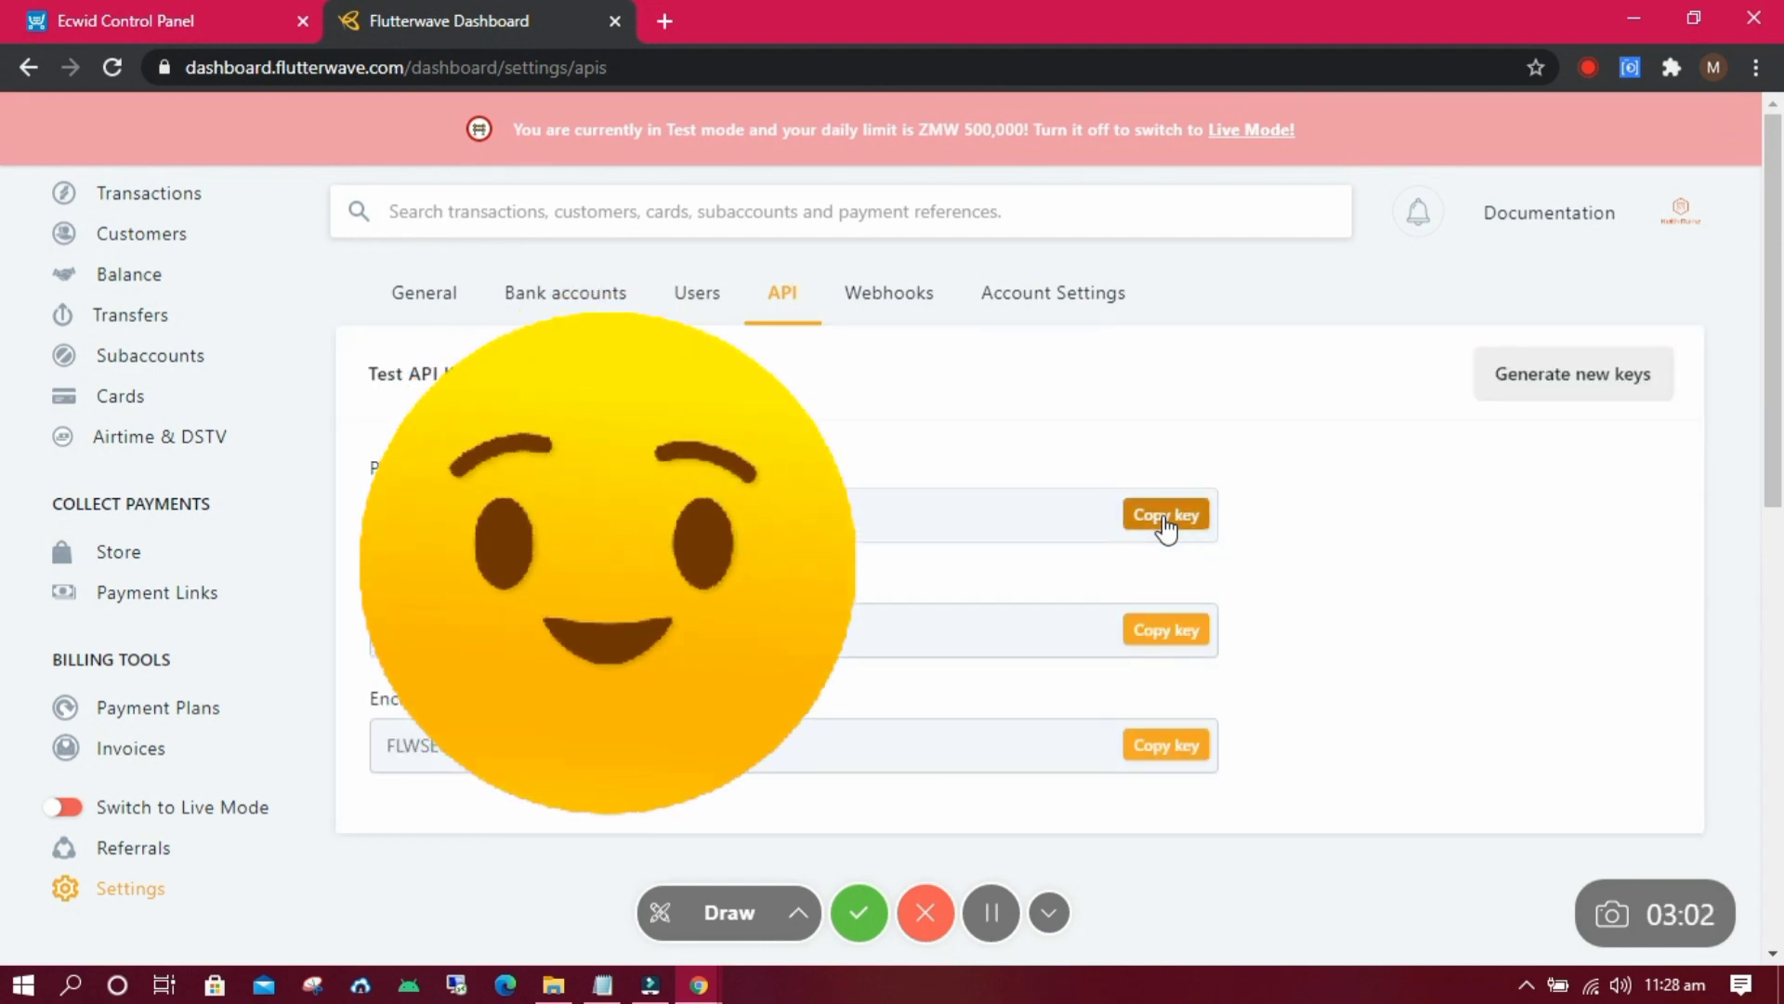
left_click(173, 21)
Paste Flutterwave's test public and secret keys into Rave's Staging Public Key and Staging Secret Key fields.
left_click(775, 131)
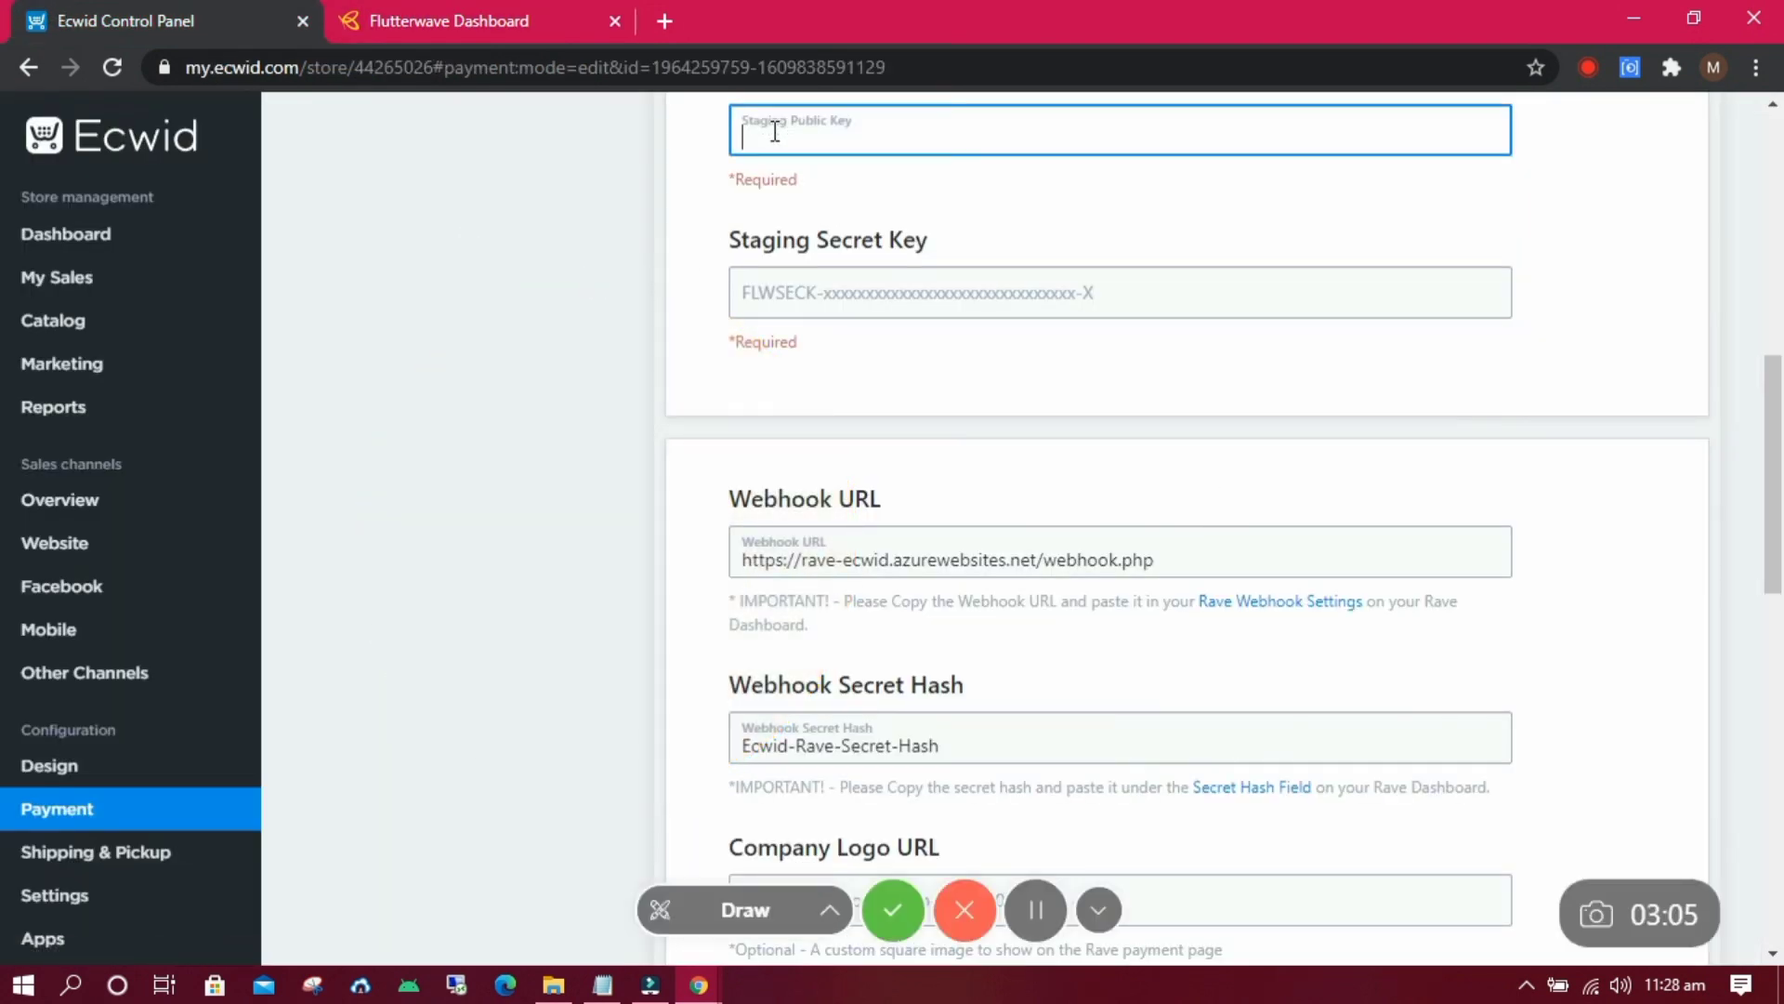
left_click_drag(1770, 446, 1772, 415)
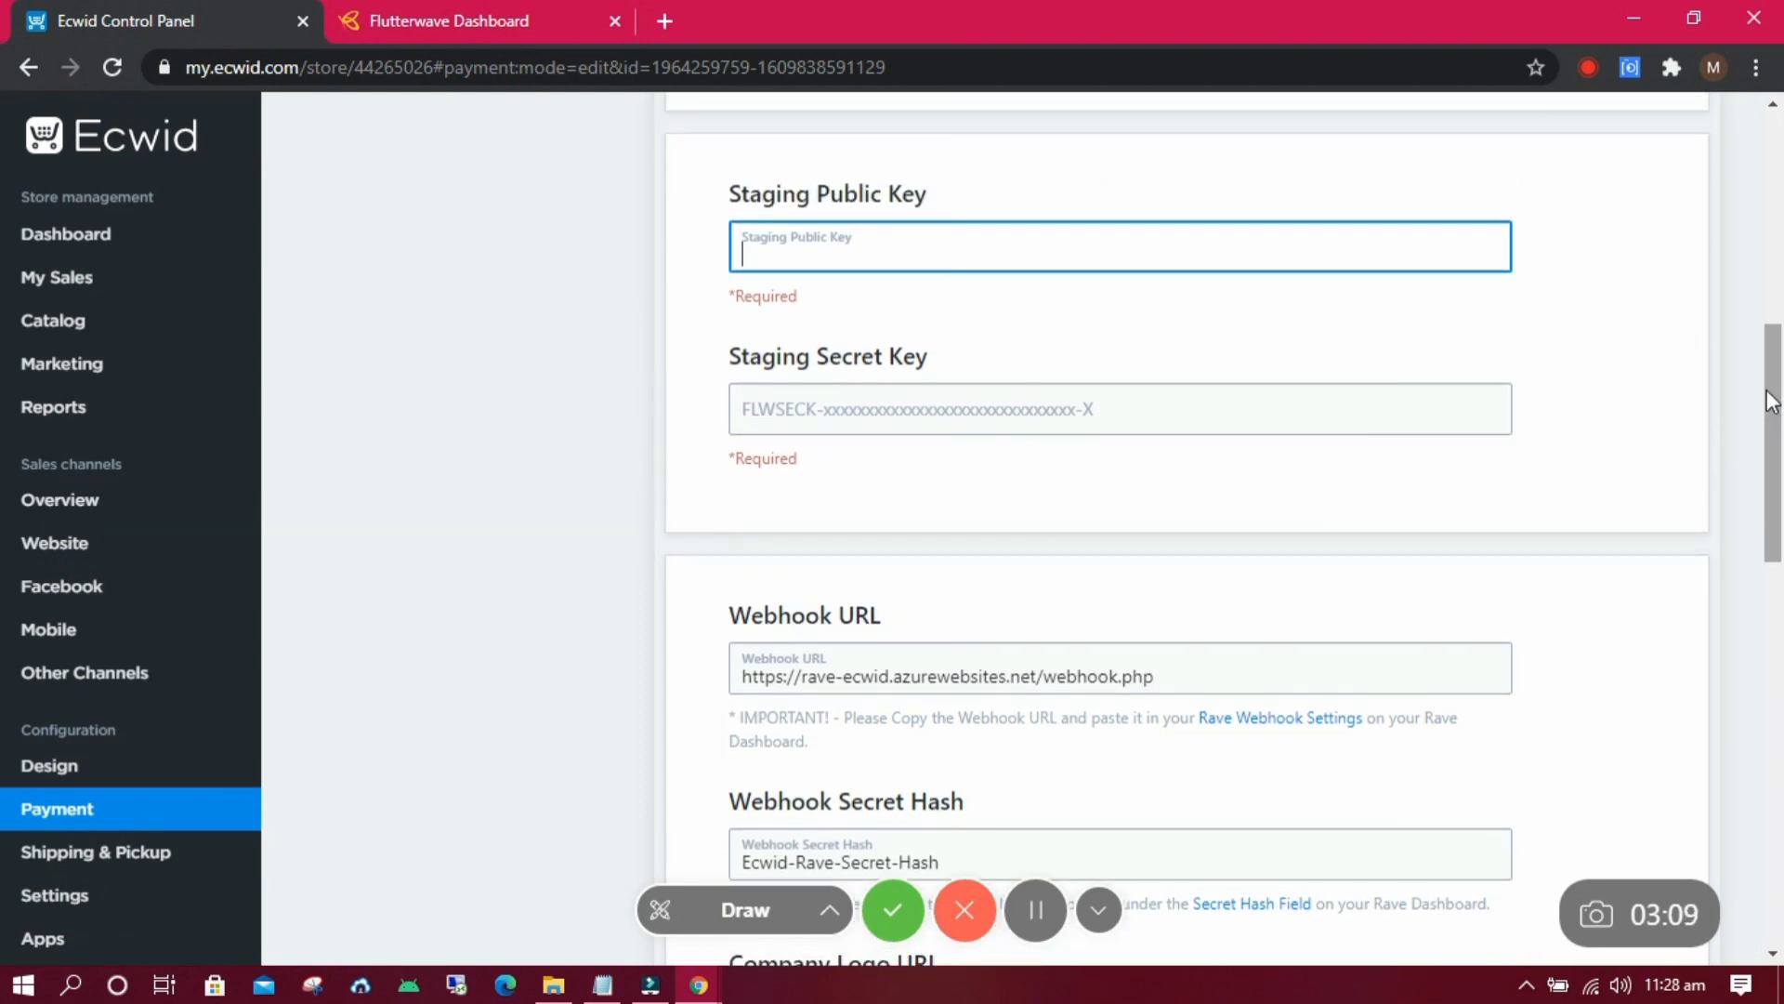
key("ctrl+v")
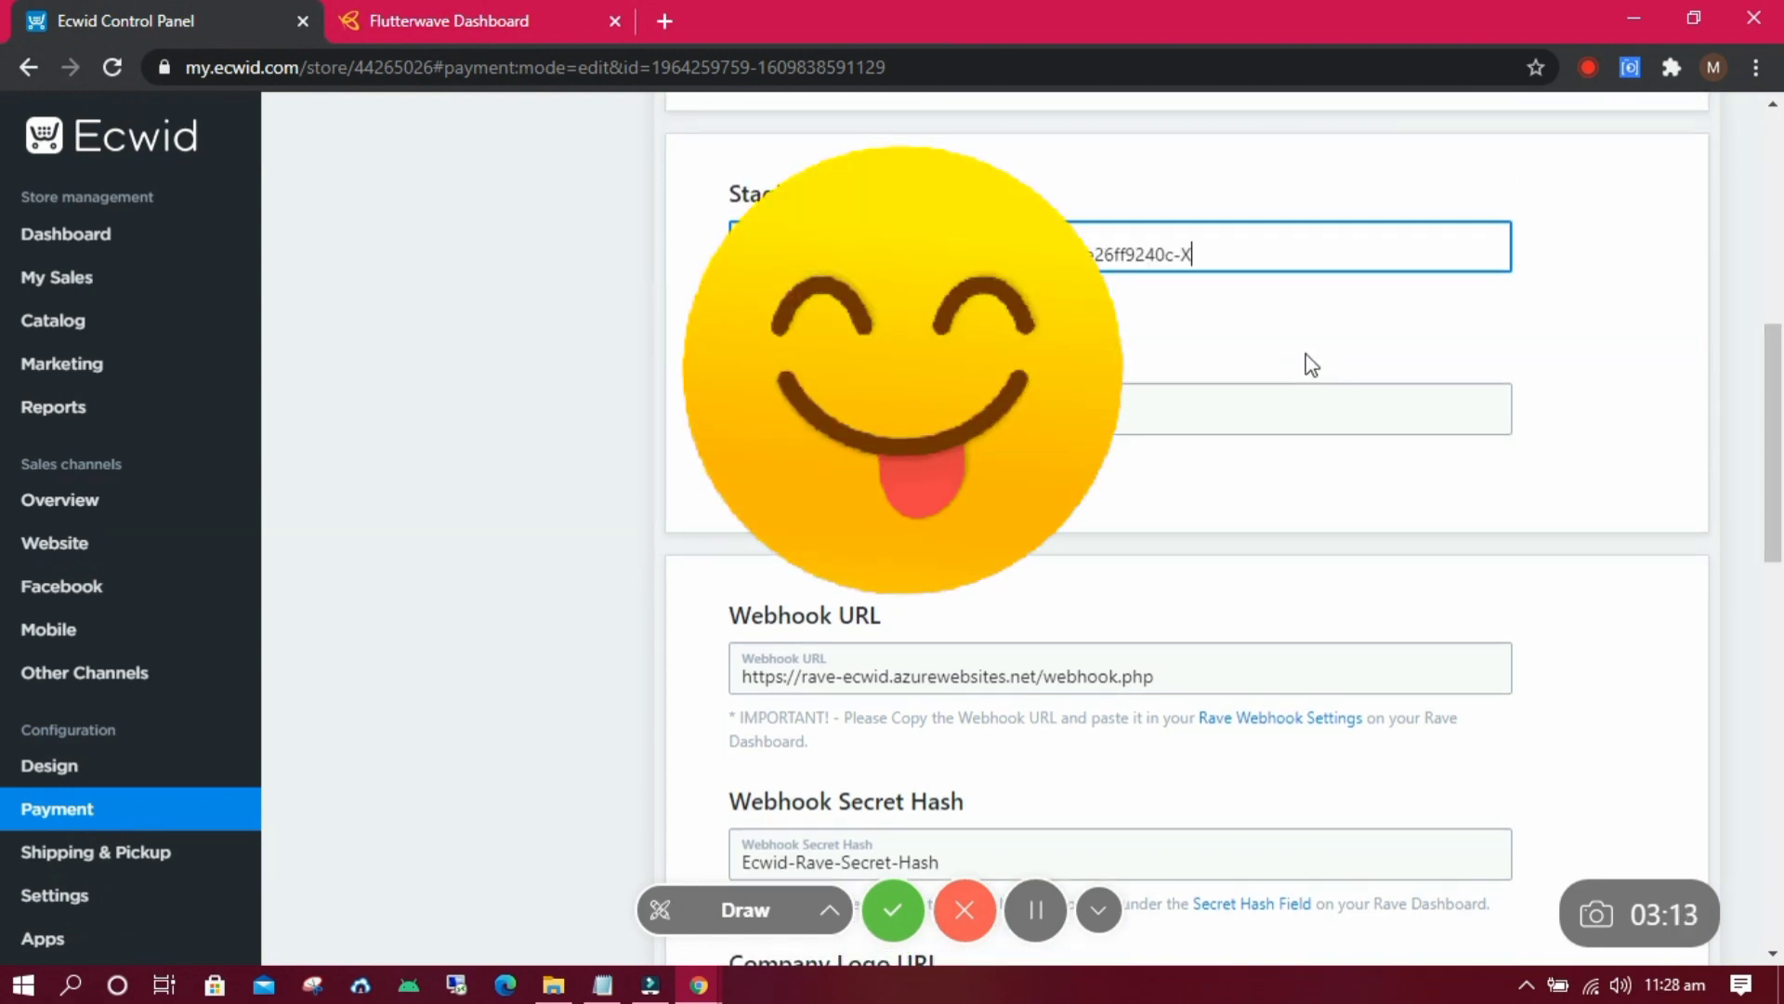
key("ctrl+Tab")
left_click(1166, 630)
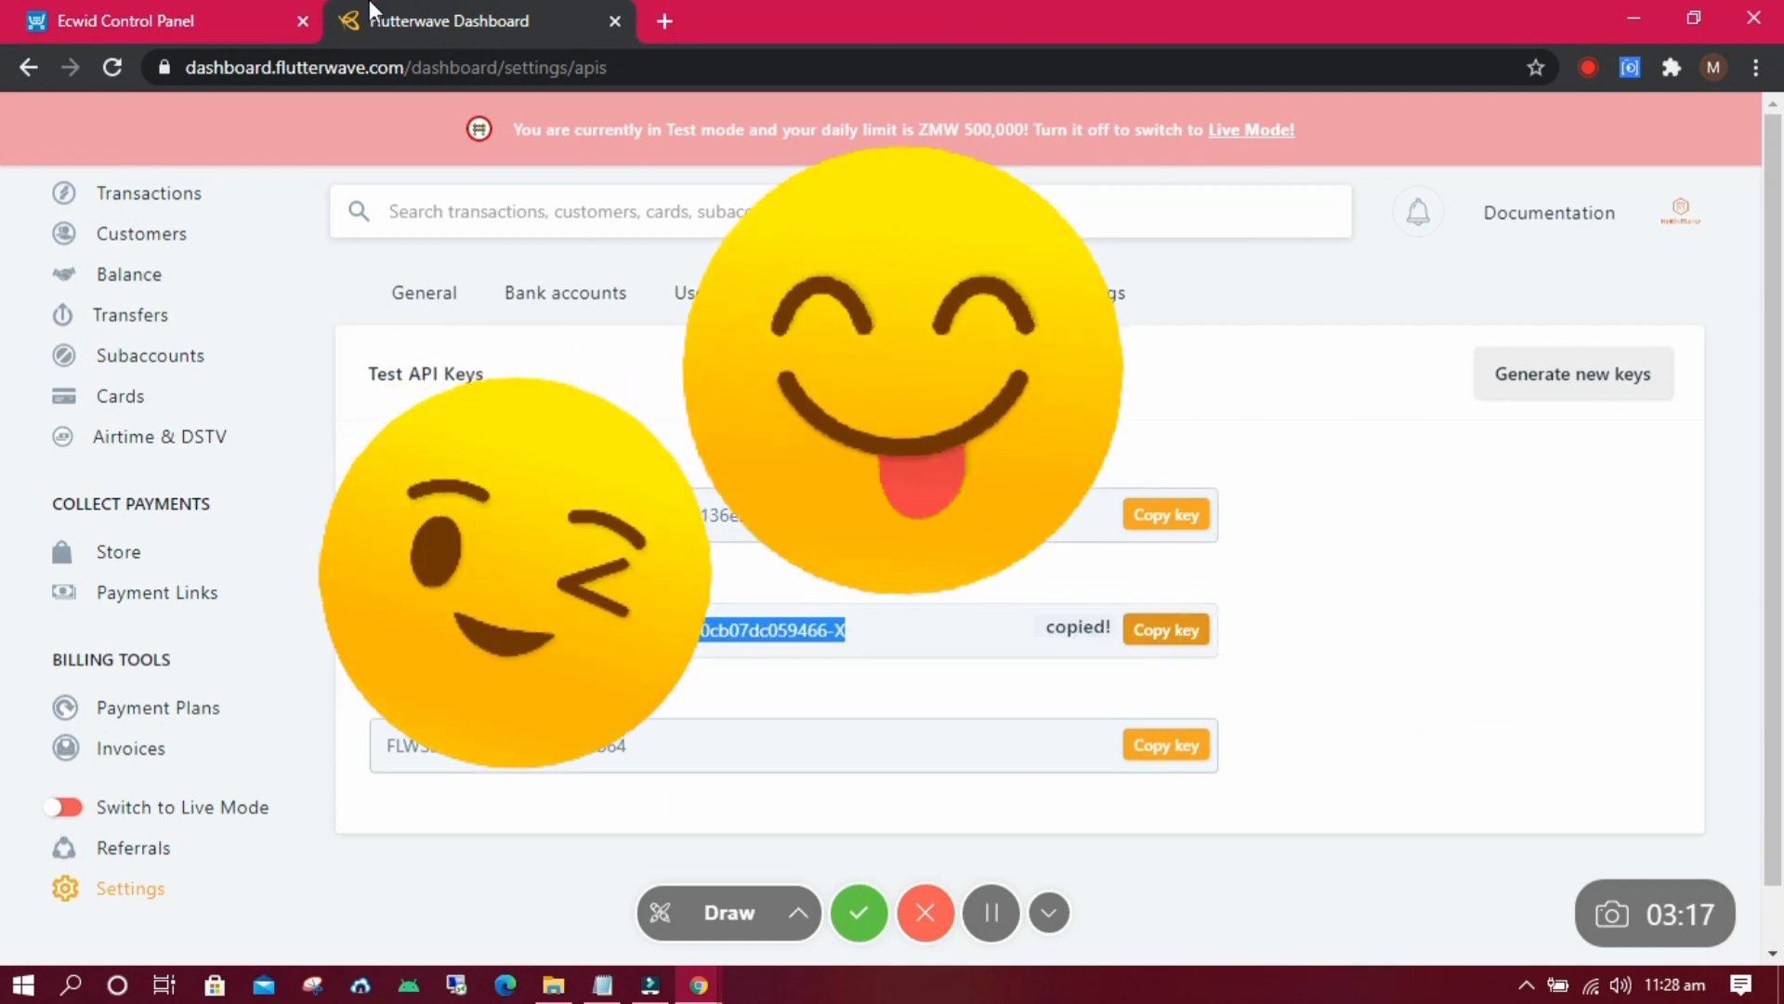
key("ctrl+shift+Tab")
key("Tab")
Copy the Rave Webhook URL from Ecwid and go to Flutterwave's webhook settings.
left_click_drag(1182, 650, 998, 599)
right_click(1001, 598)
left_click(1050, 621)
key("ctrl+Tab")
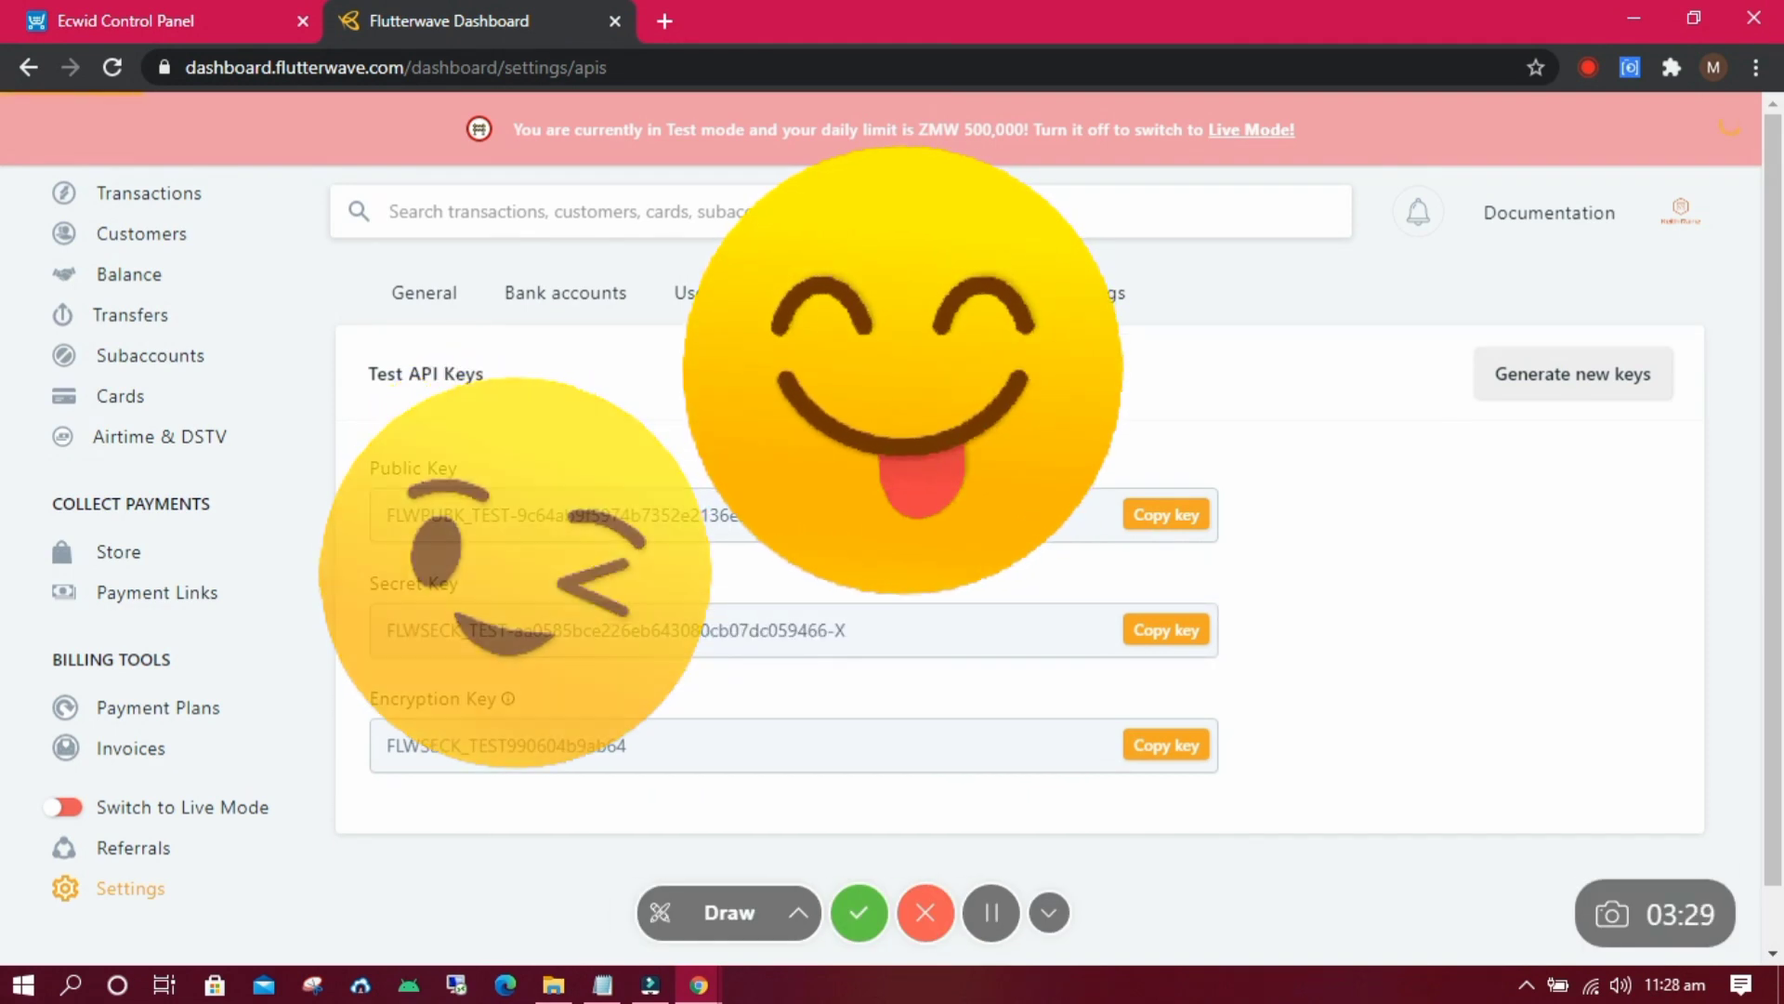
left_click(817, 292)
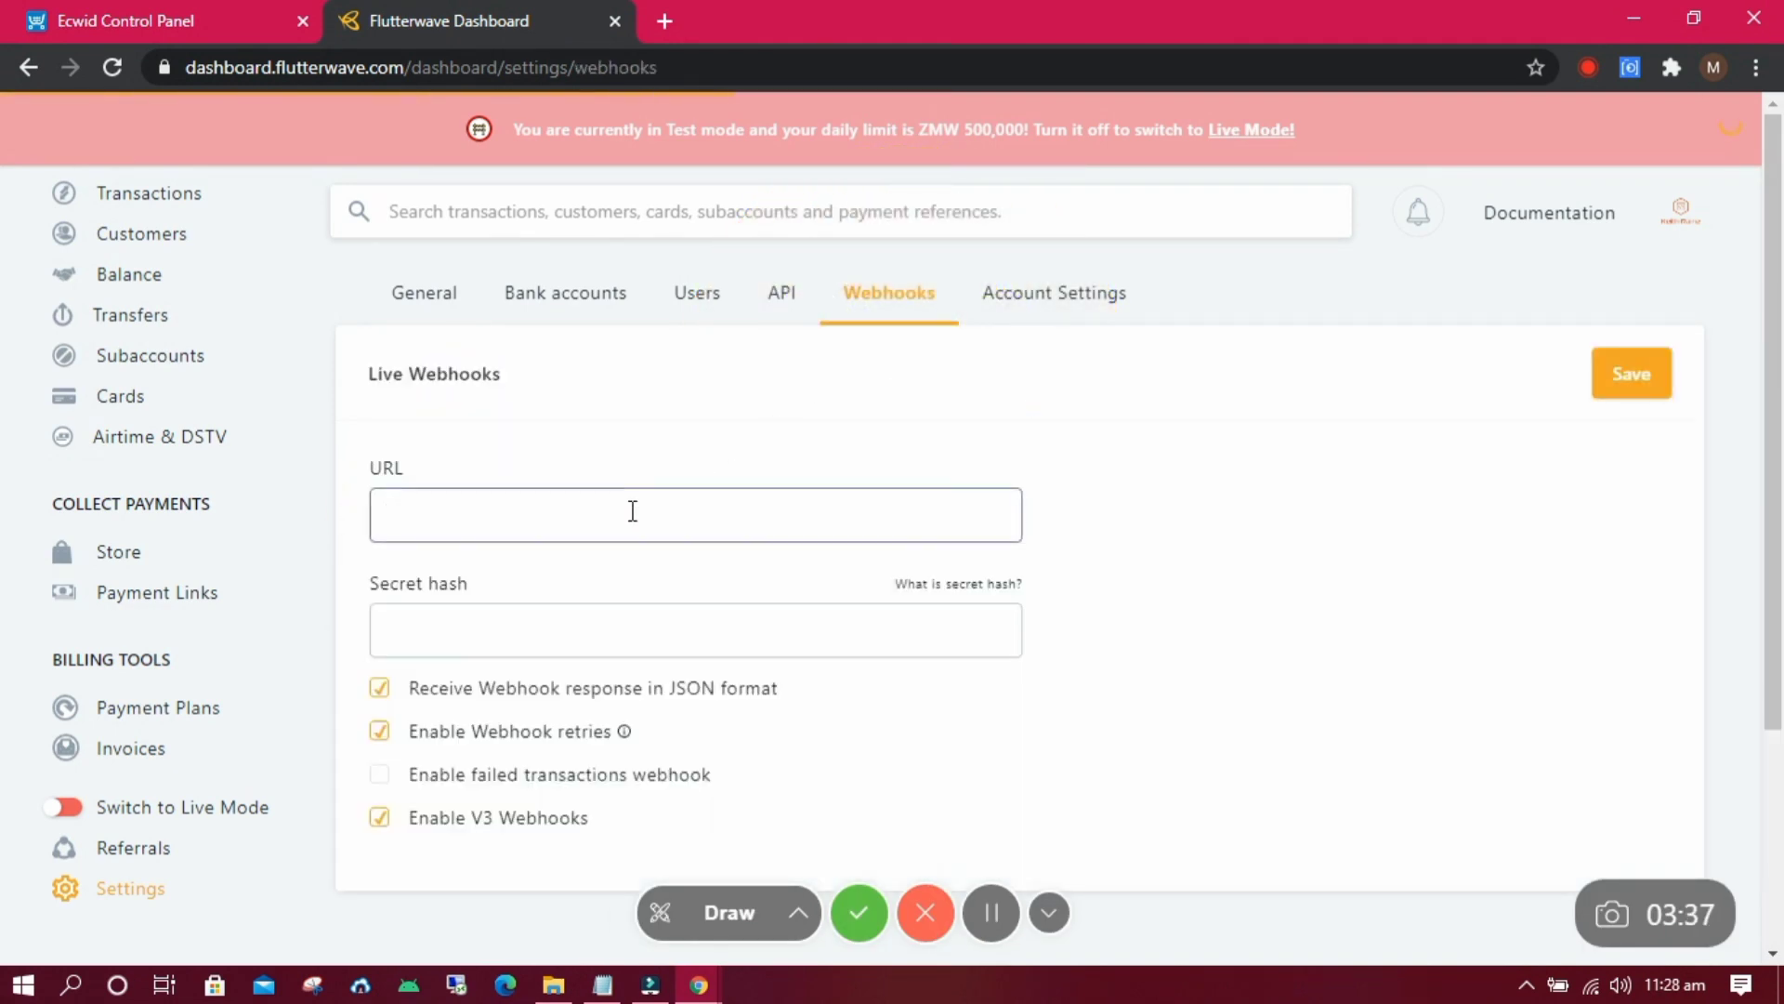
Enter Ecwid's webhook URL and secret hash in Flutterwave's webhook settings and save.
key("ctrl+shift+Tab")
left_click_drag(940, 796, 763, 762)
left_click(553, 11)
left_click(498, 611)
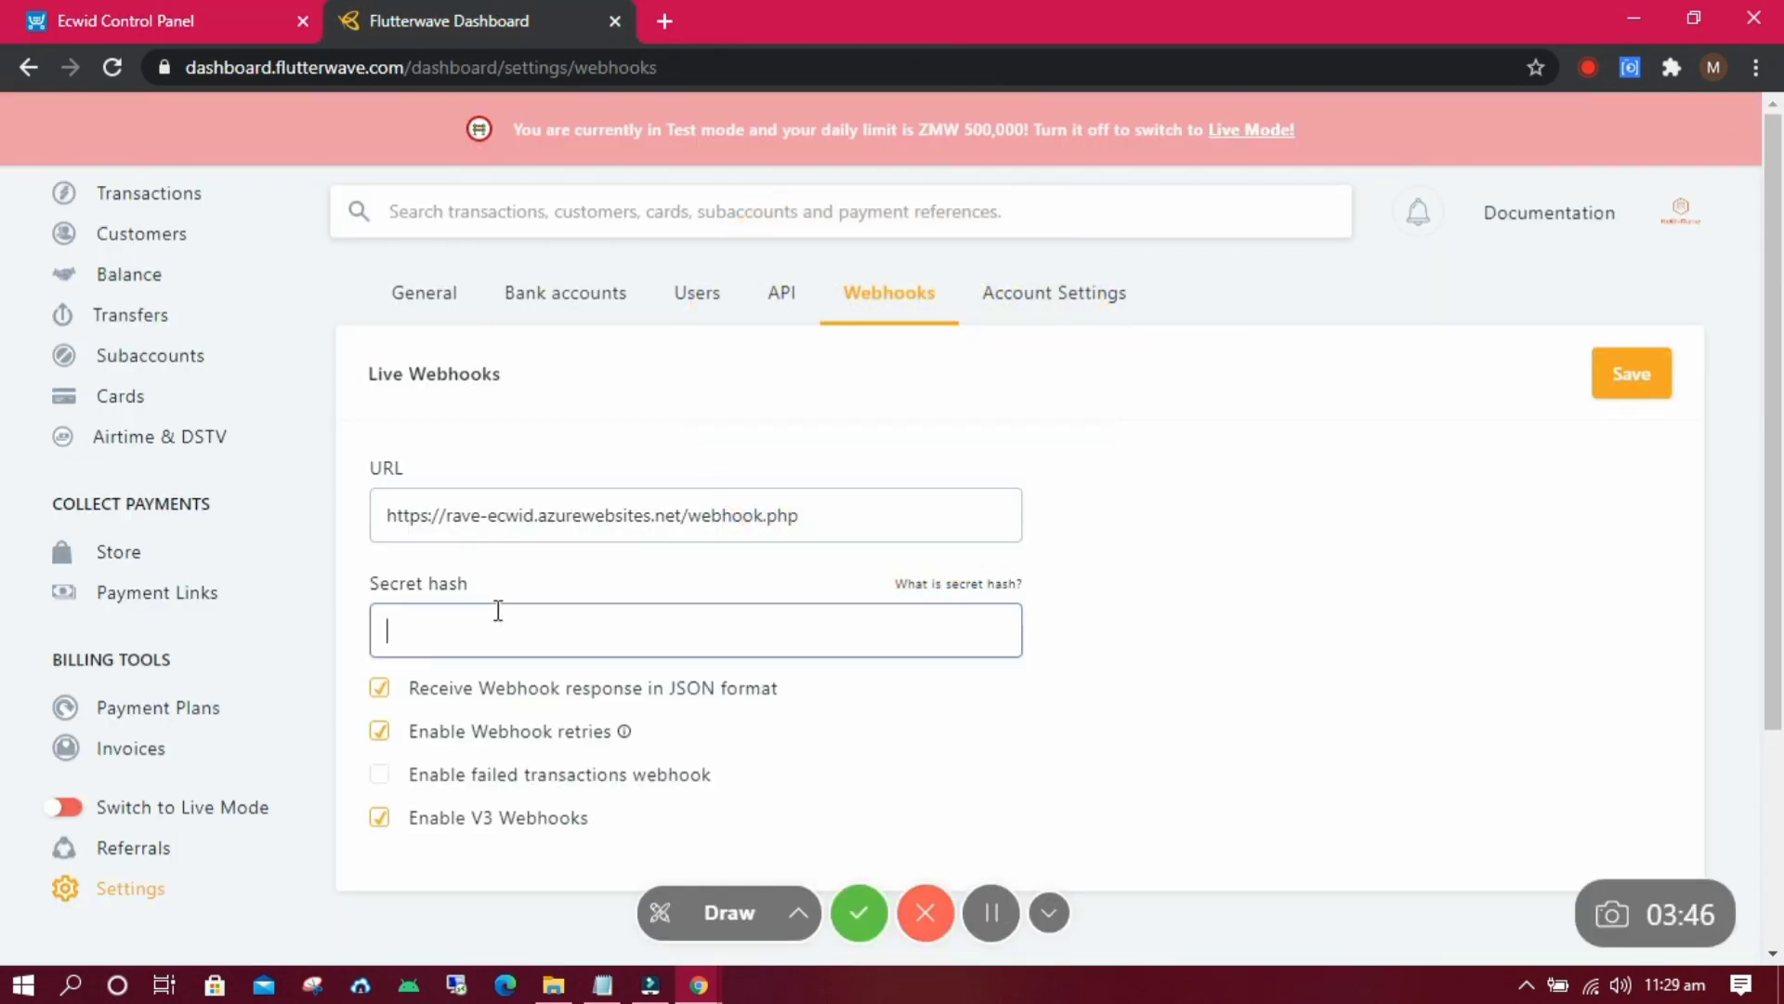
left_click(1621, 374)
key("ctrl+shift+Tab")
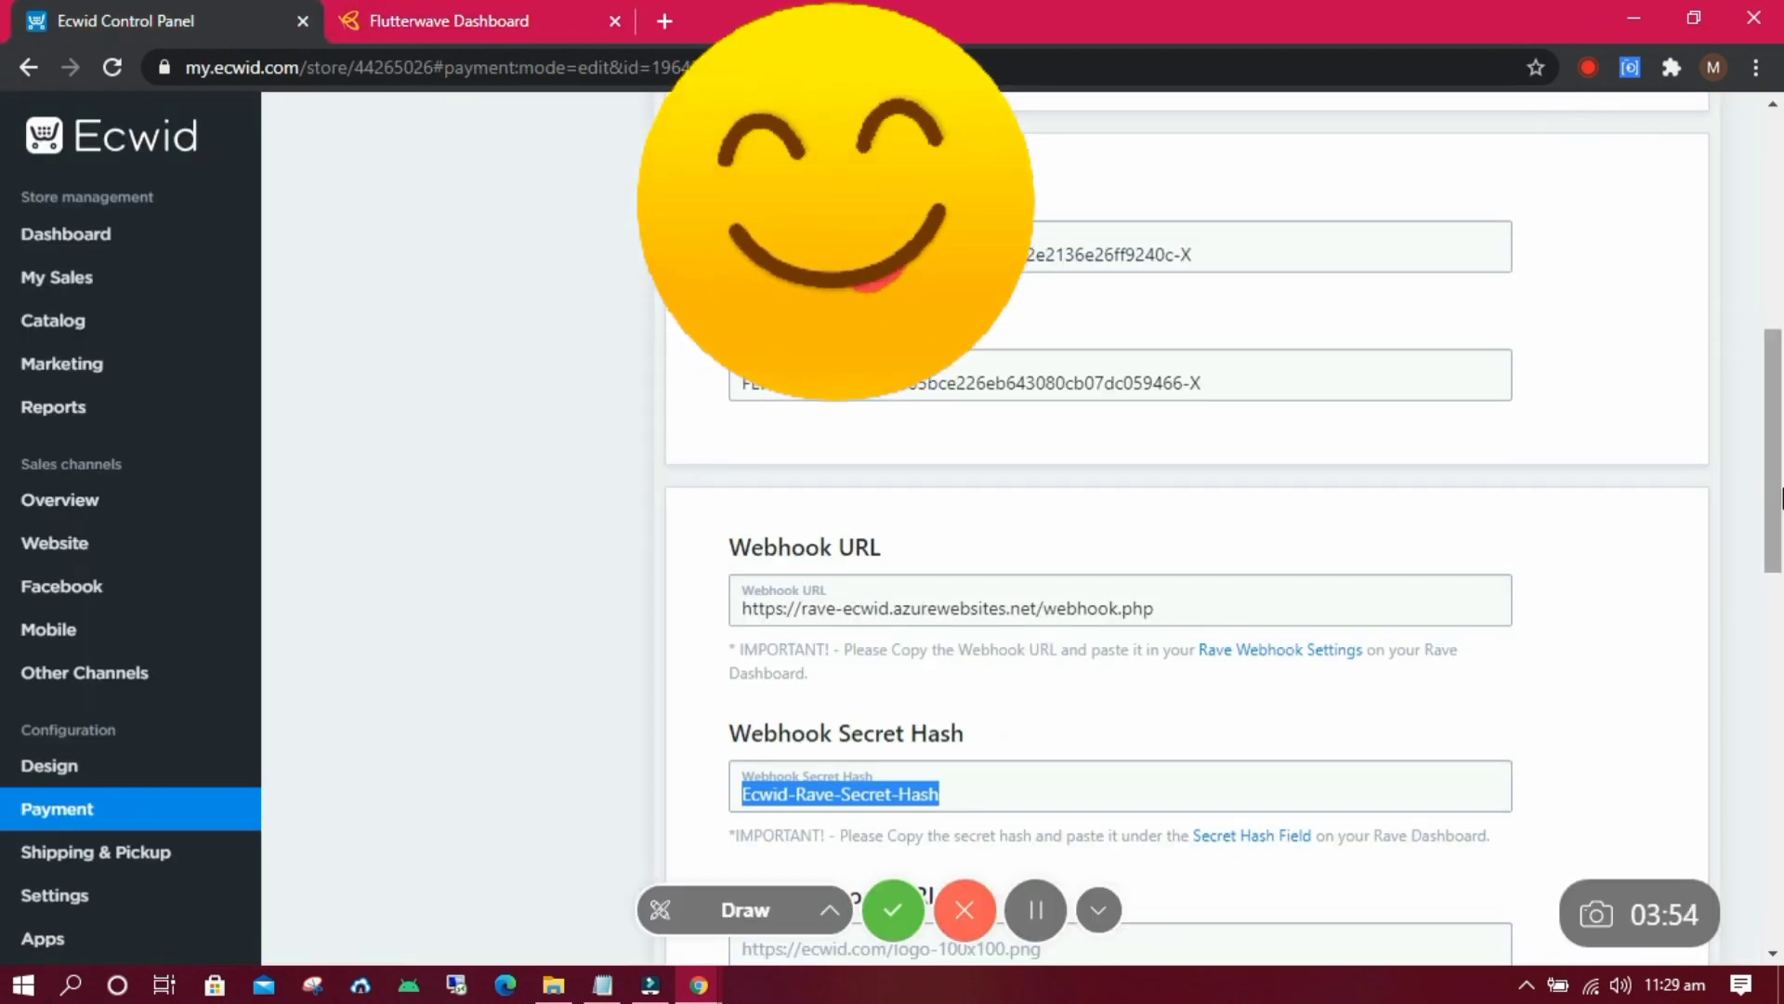
Go back to Payment methods, confirm Rave by Flutterwave is enabled, then open the Dashboard.
scroll(1779, 578, "down", 3)
left_click_drag(1780, 578, 1768, 537)
scroll(1230, 791, "up", 10)
scroll(1230, 791, "down", 5)
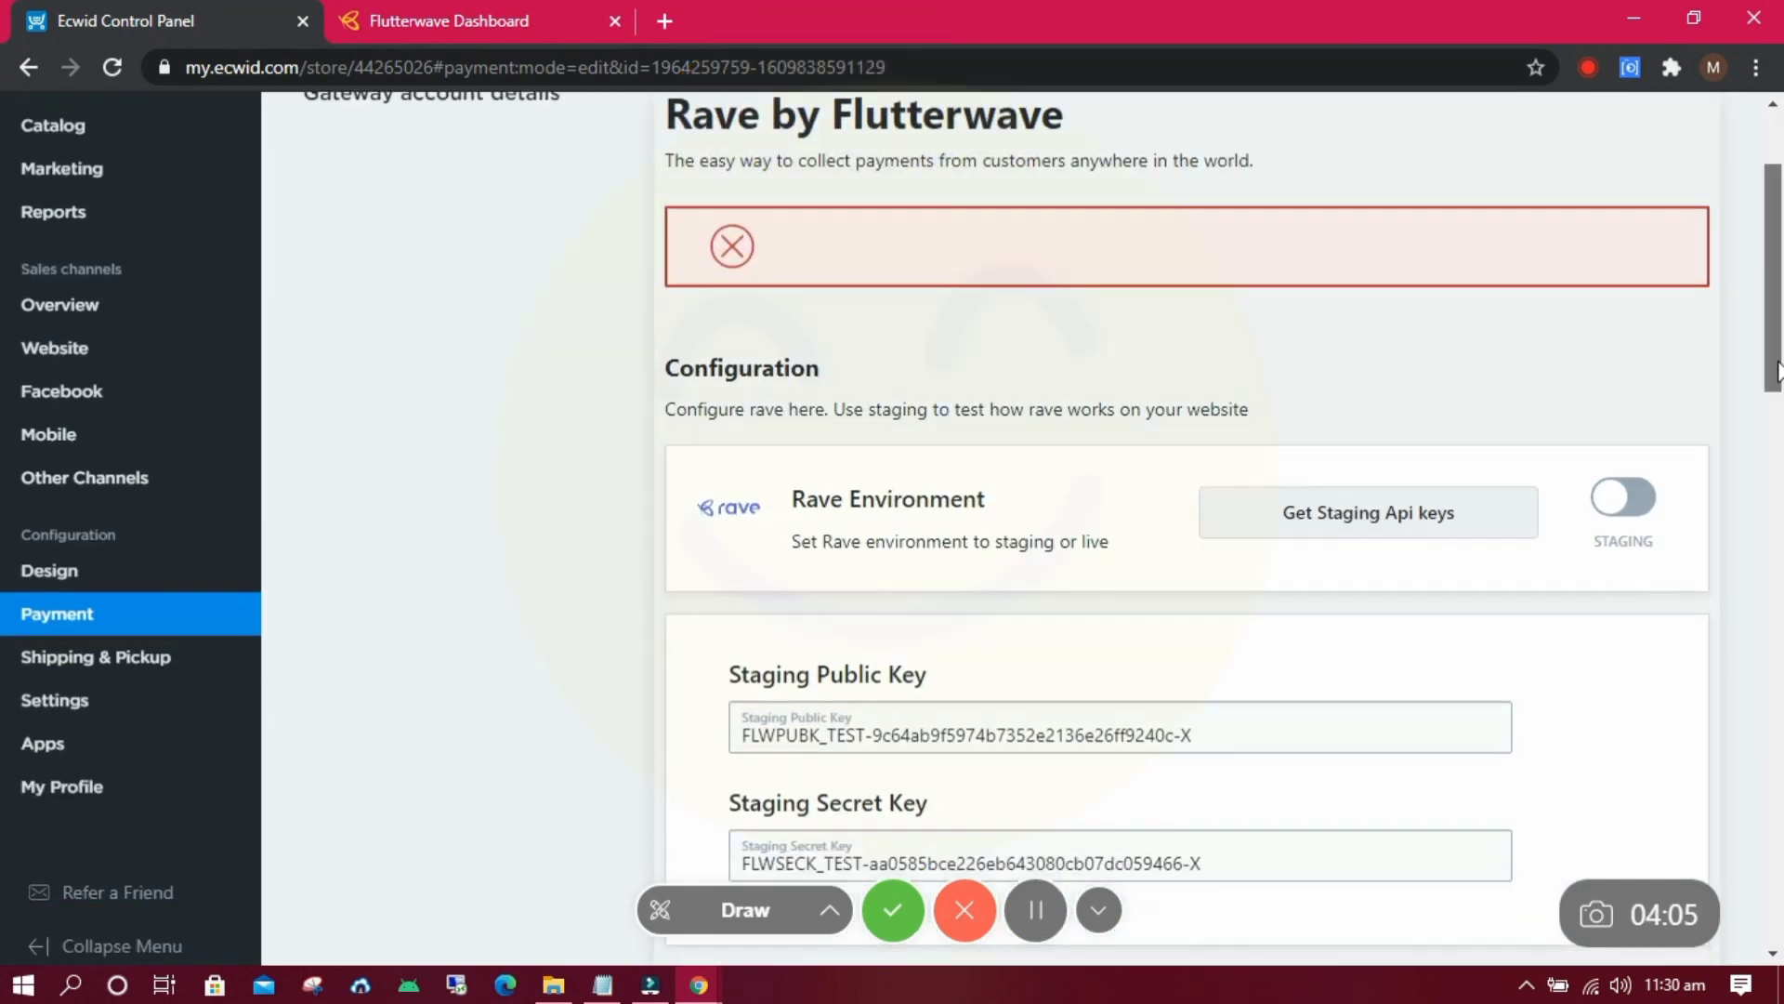
left_click_drag(1775, 576, 1776, 318)
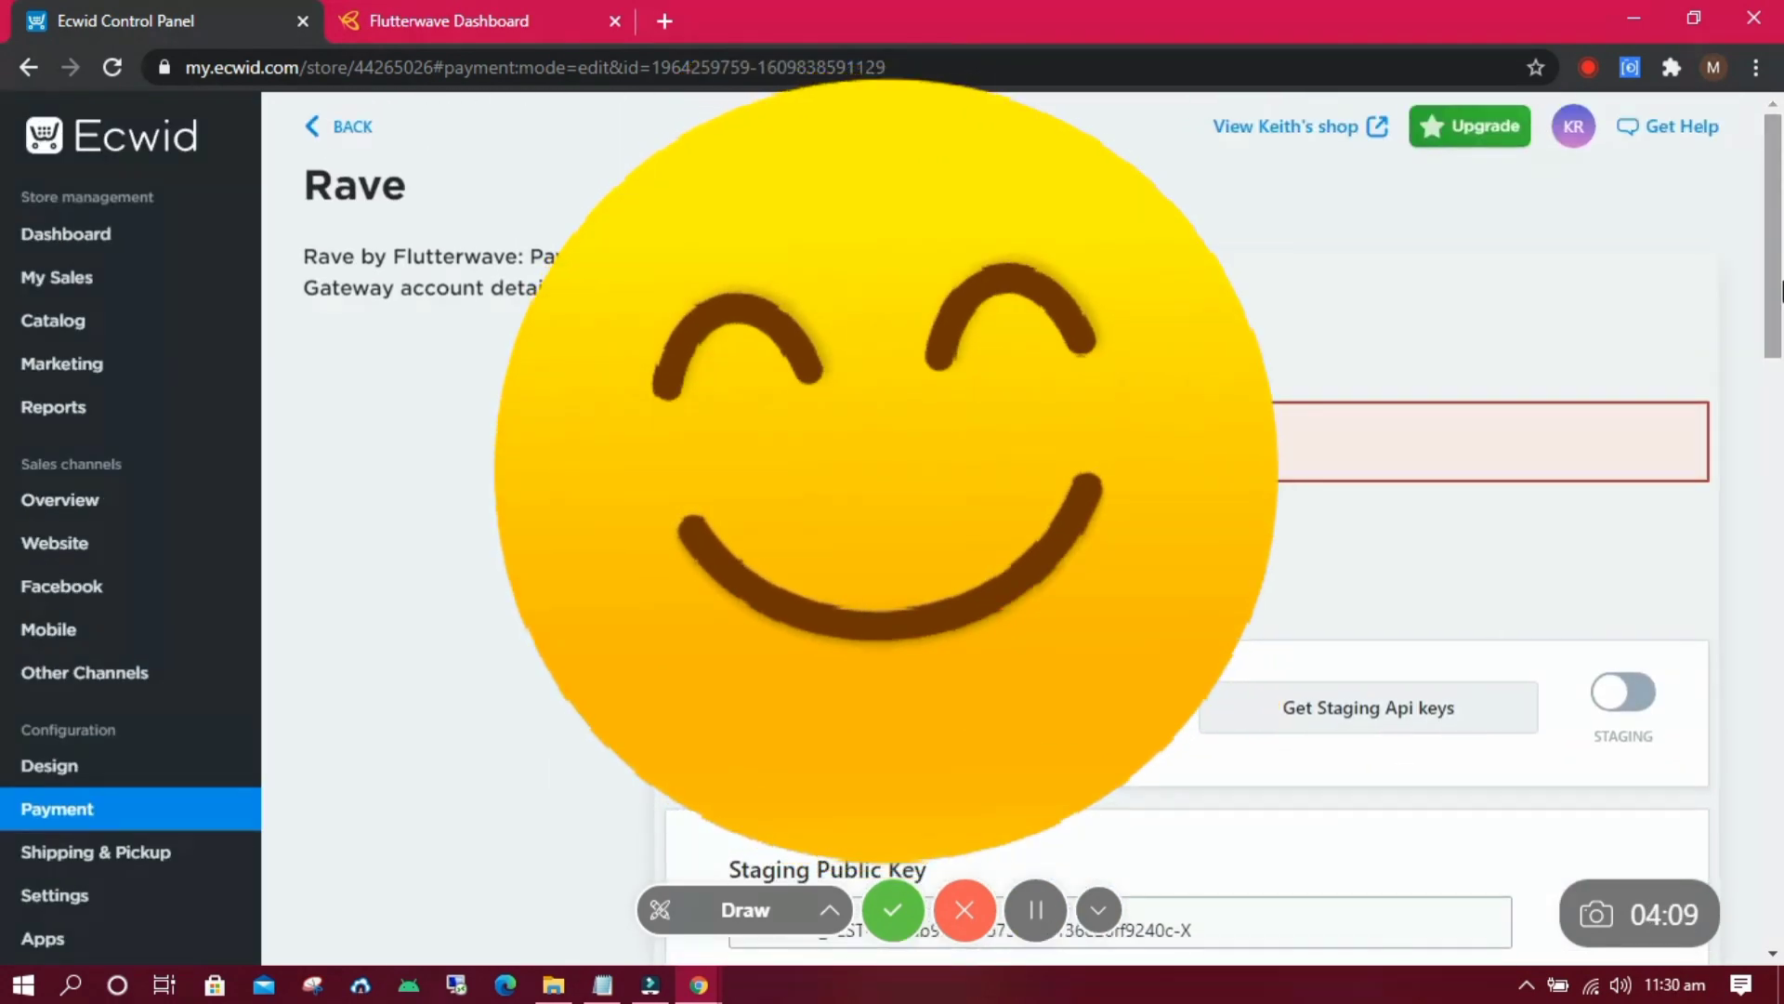
left_click(346, 136)
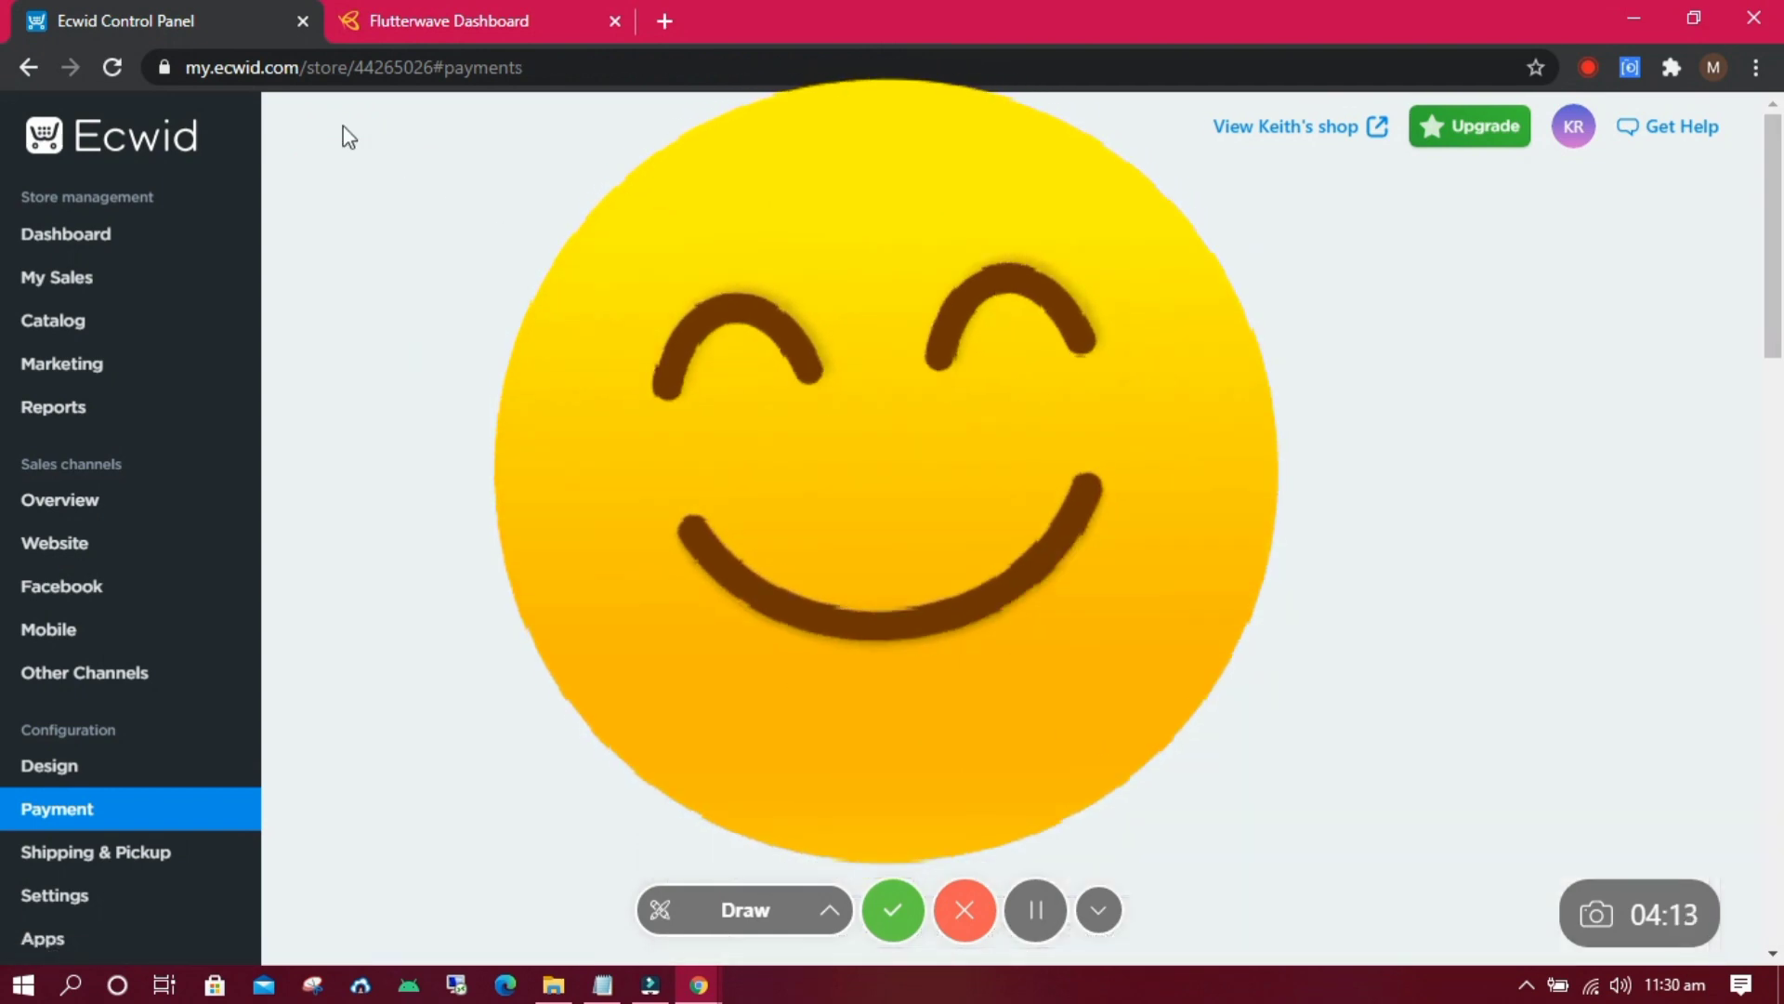
left_click_drag(1777, 276, 1754, 228)
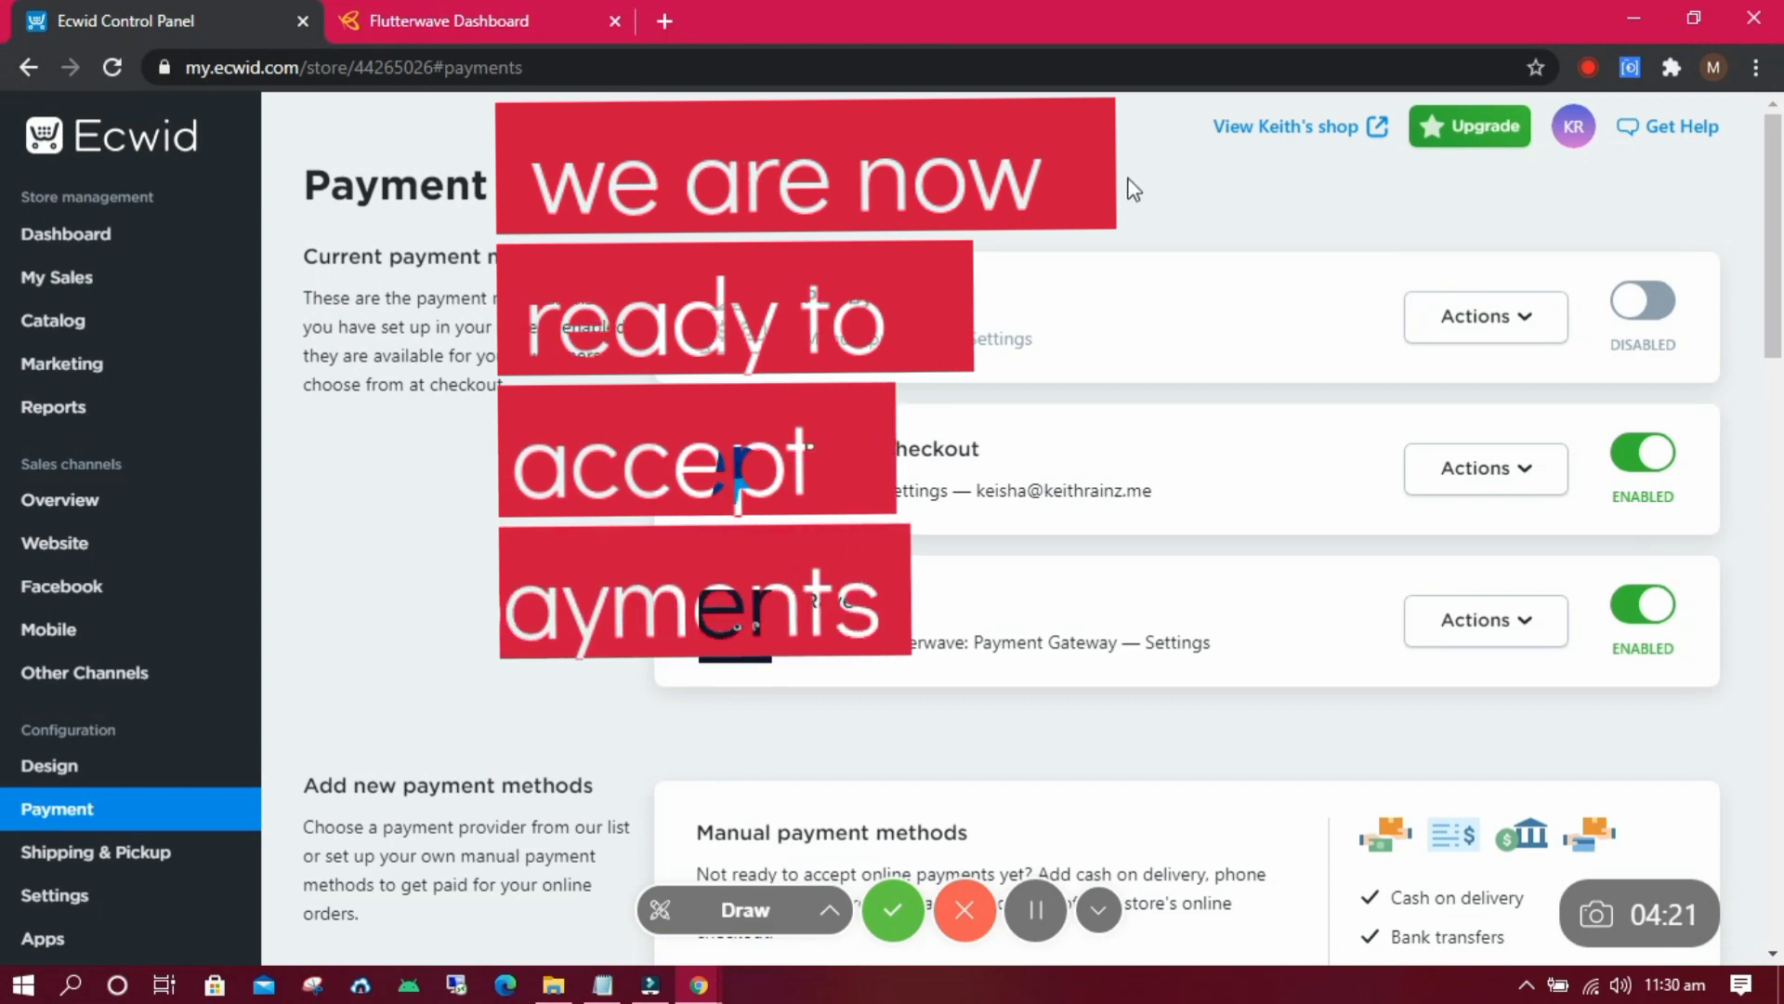
left_click(140, 237)
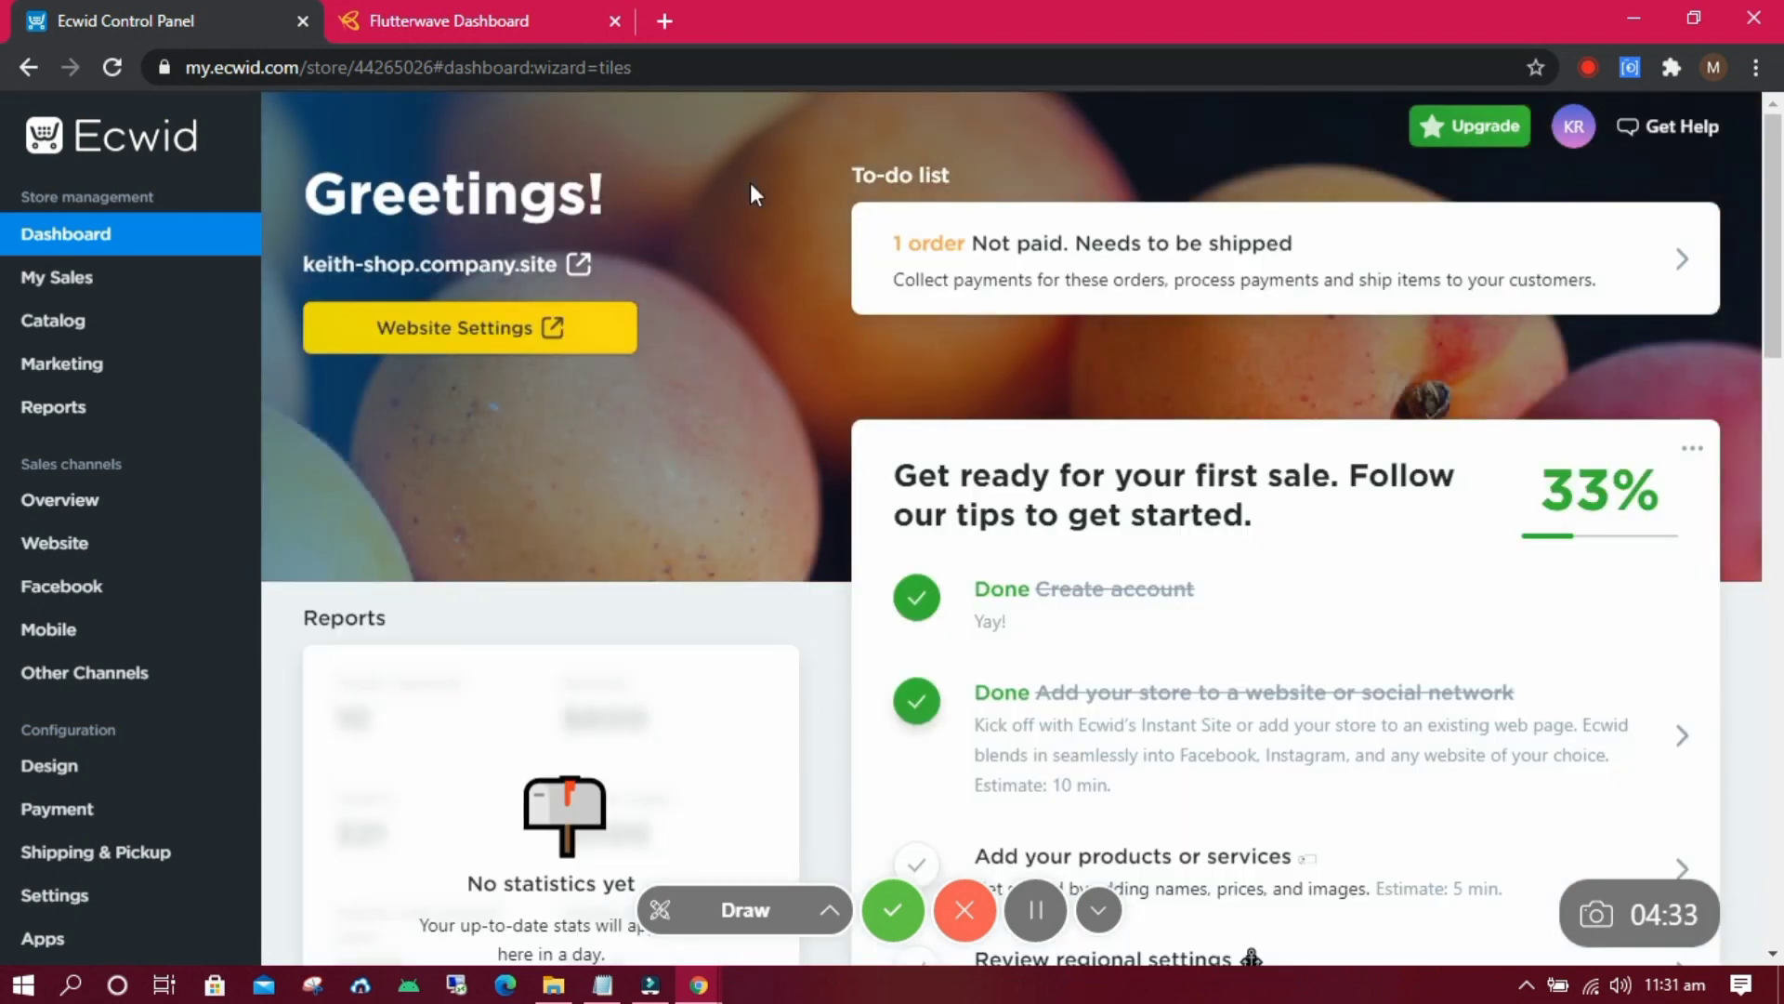
Open the live storefront and add the unisex t-shirt to the bag for checkout.
left_click(576, 265)
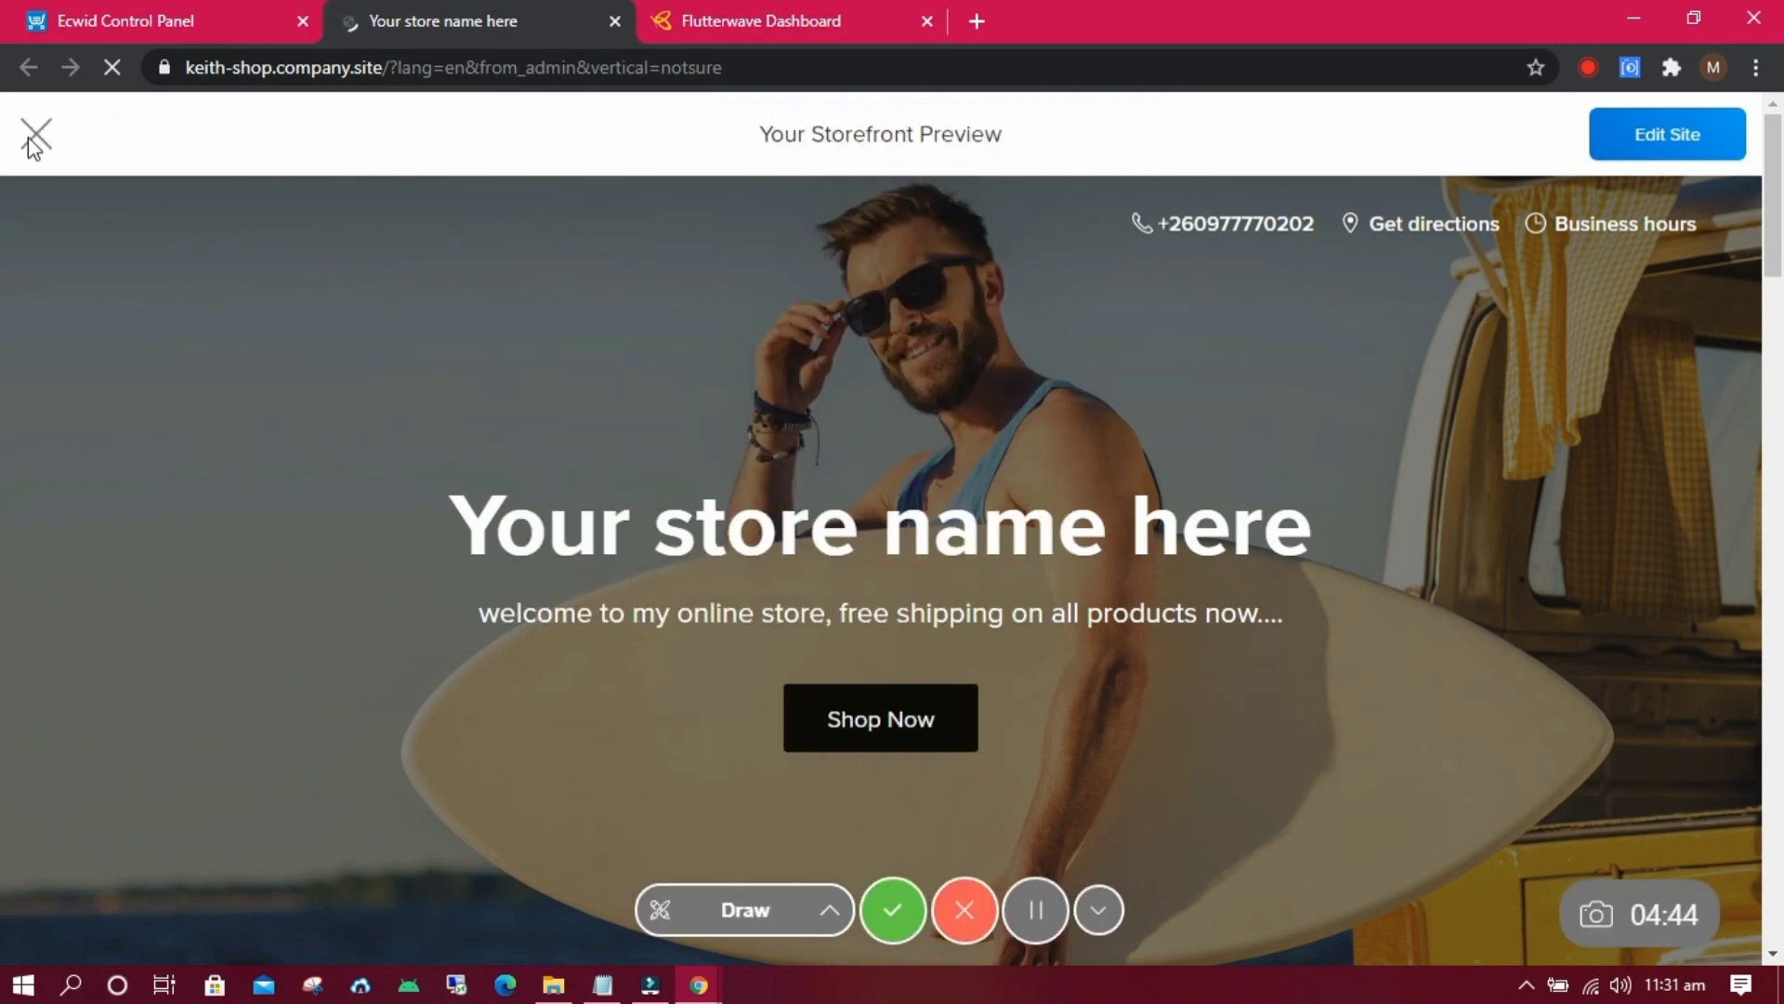
left_click(35, 138)
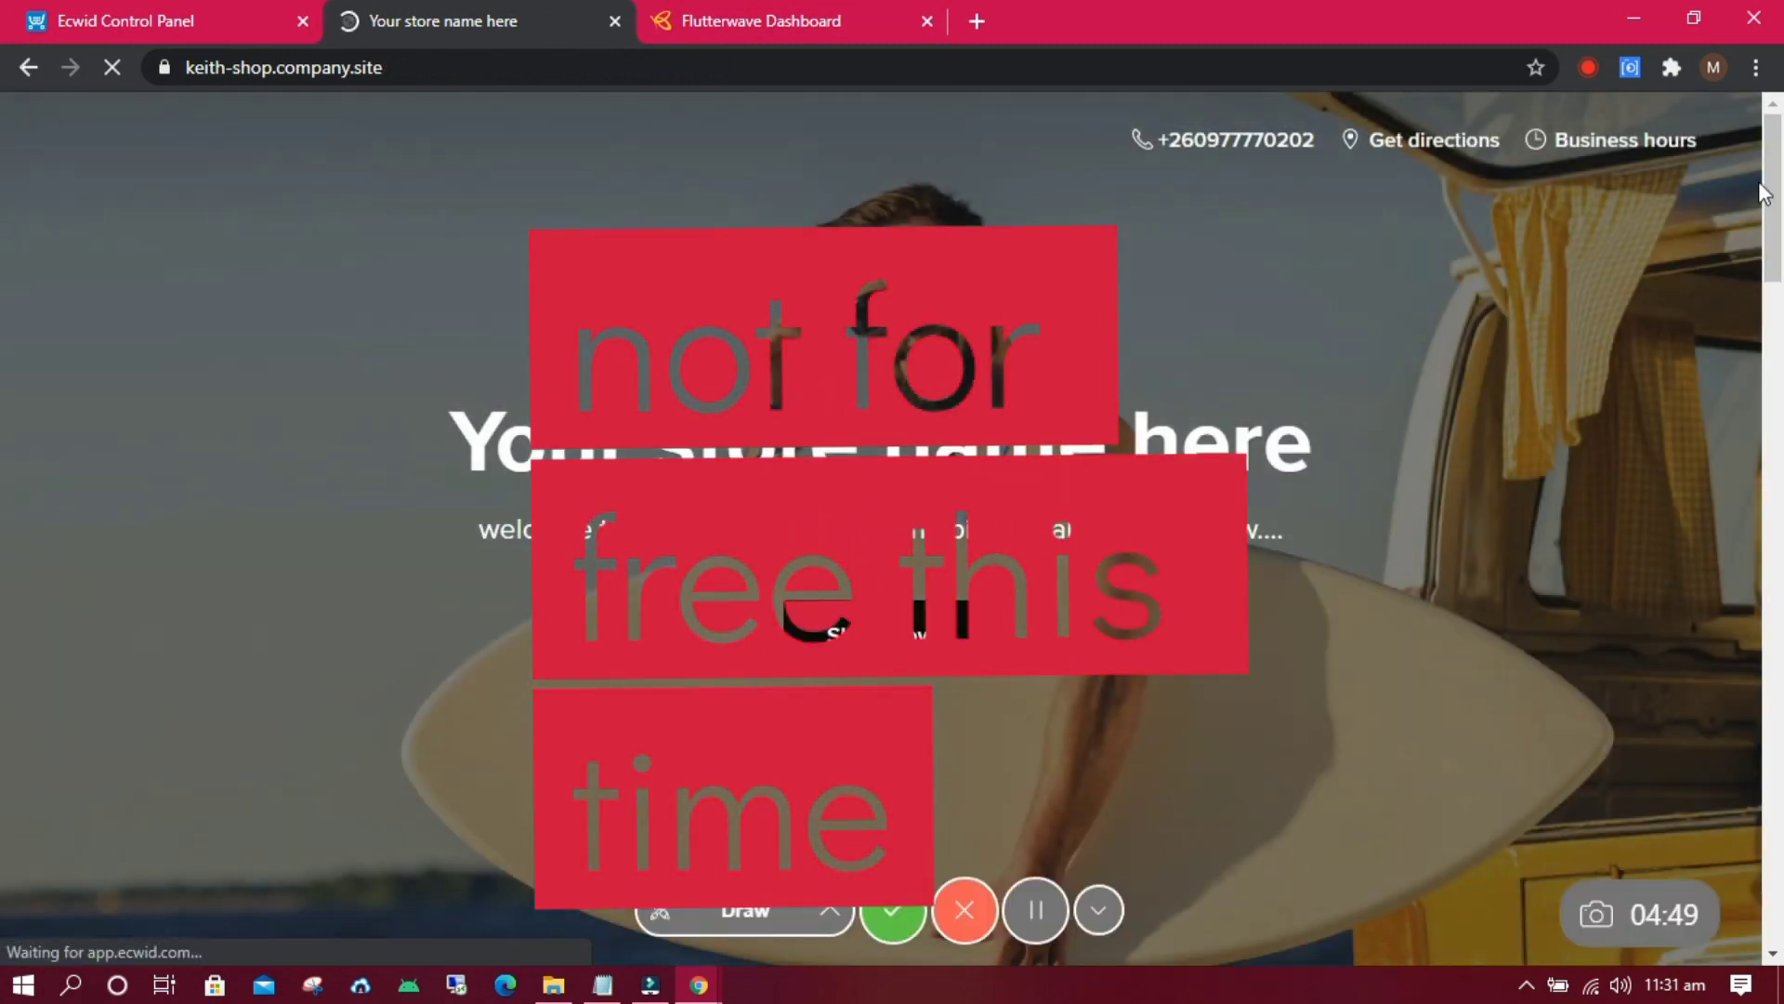
left_click(1771, 338)
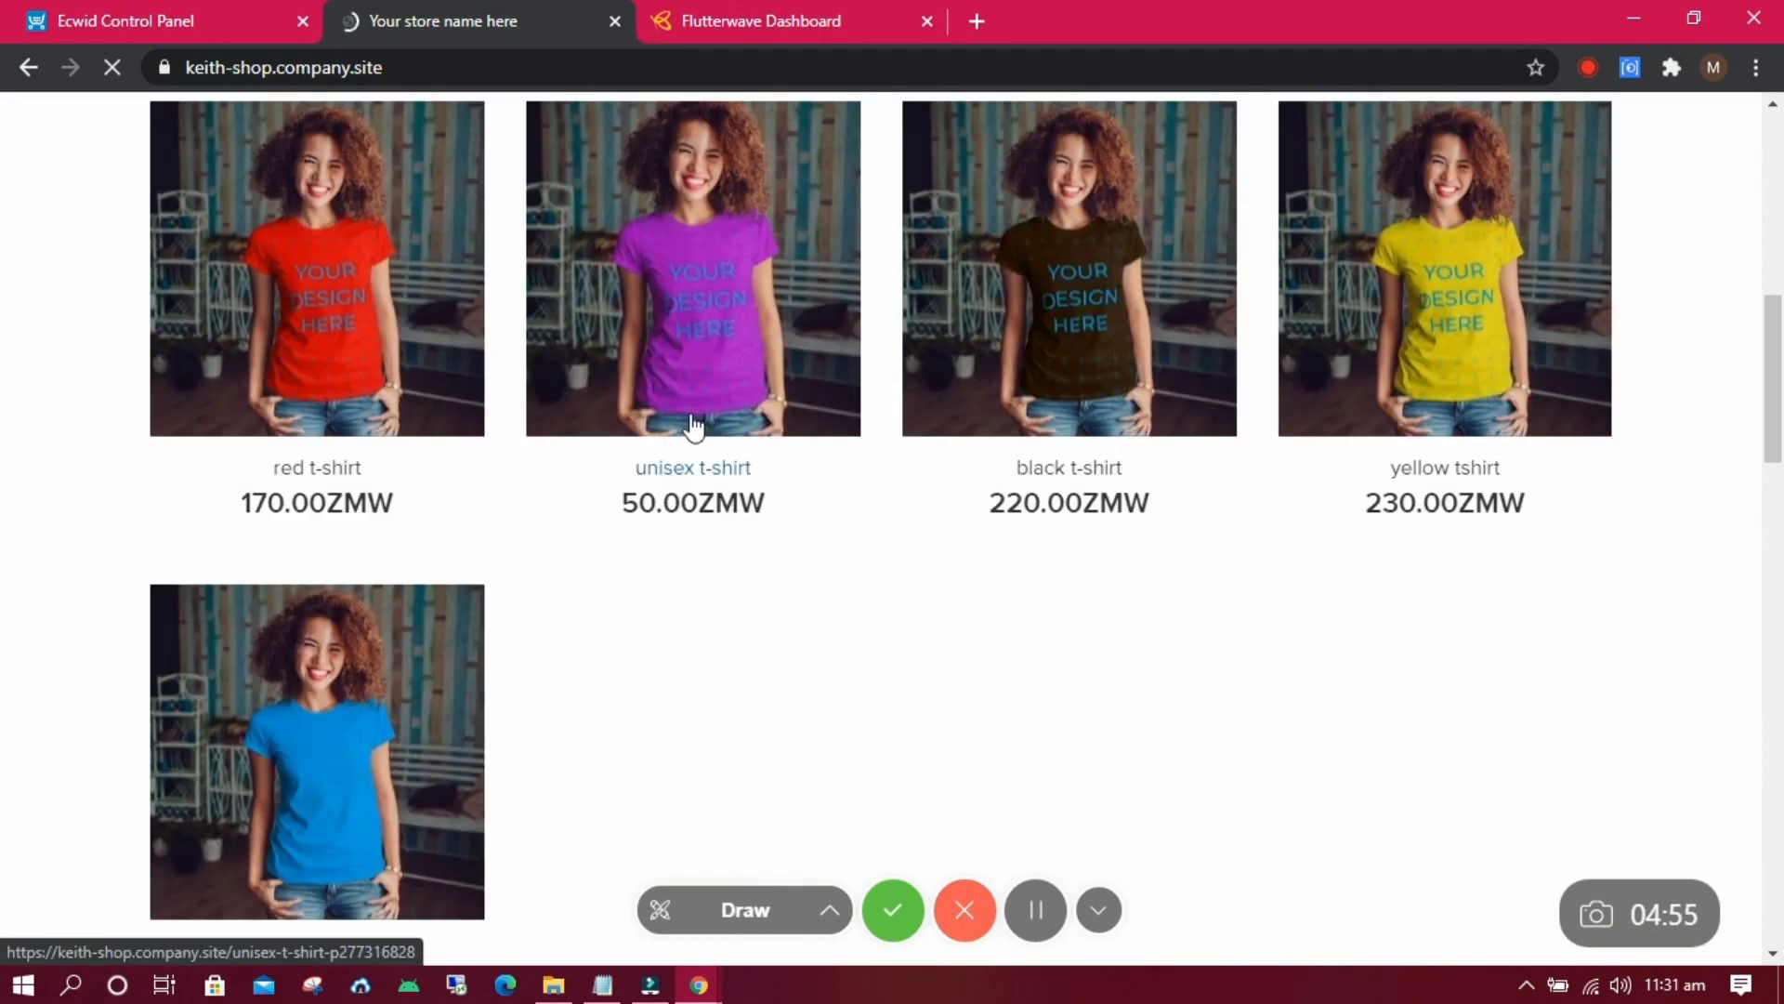
left_click(689, 423)
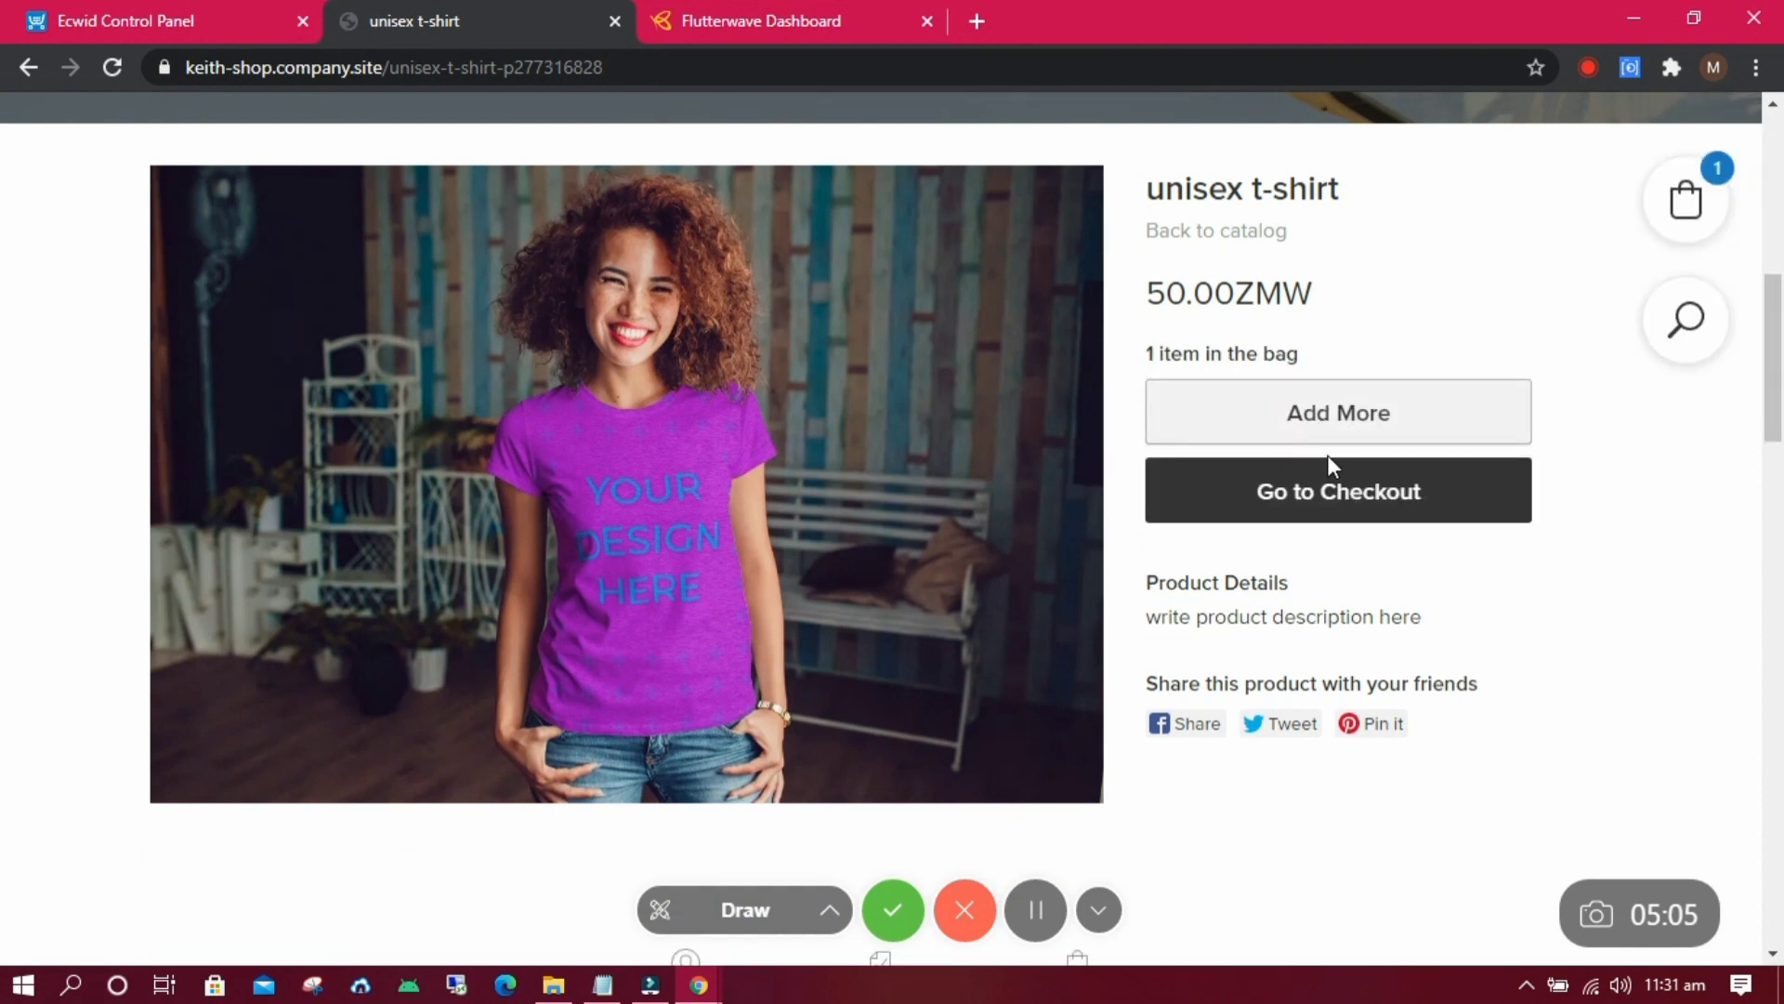
left_click(1314, 518)
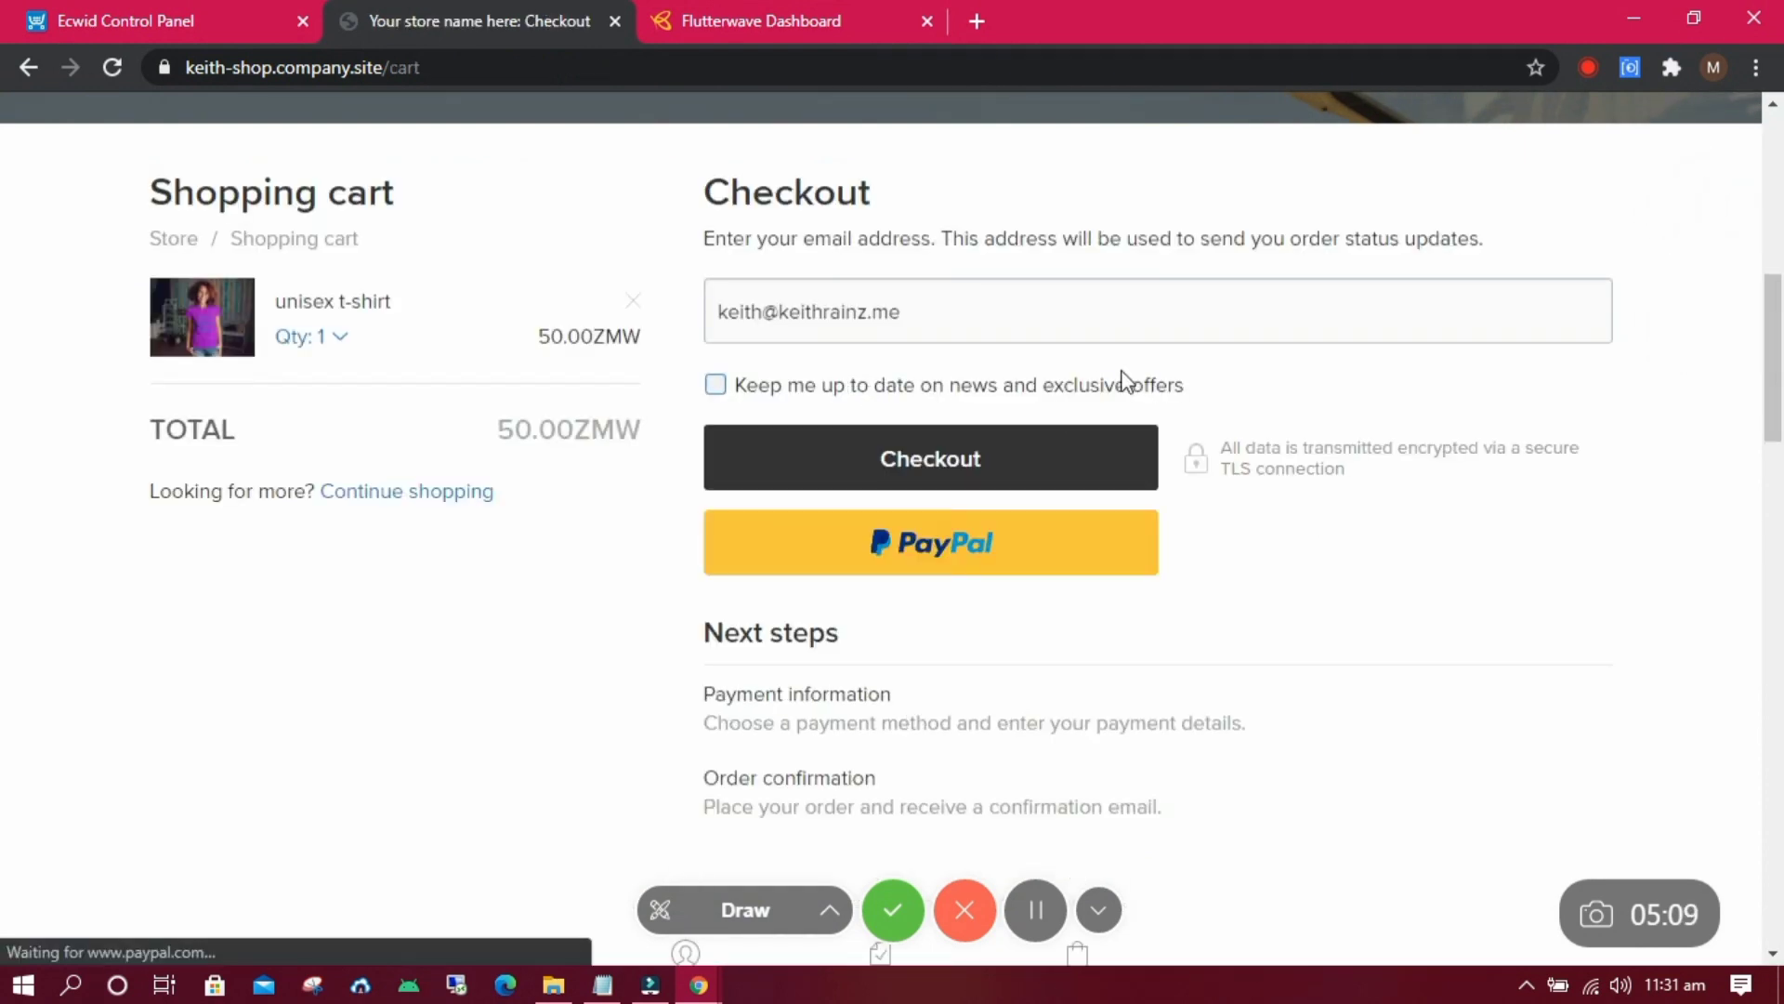
Opt in to news and offers, continue checkout, and choose Rave as payment method.
left_click(728, 386)
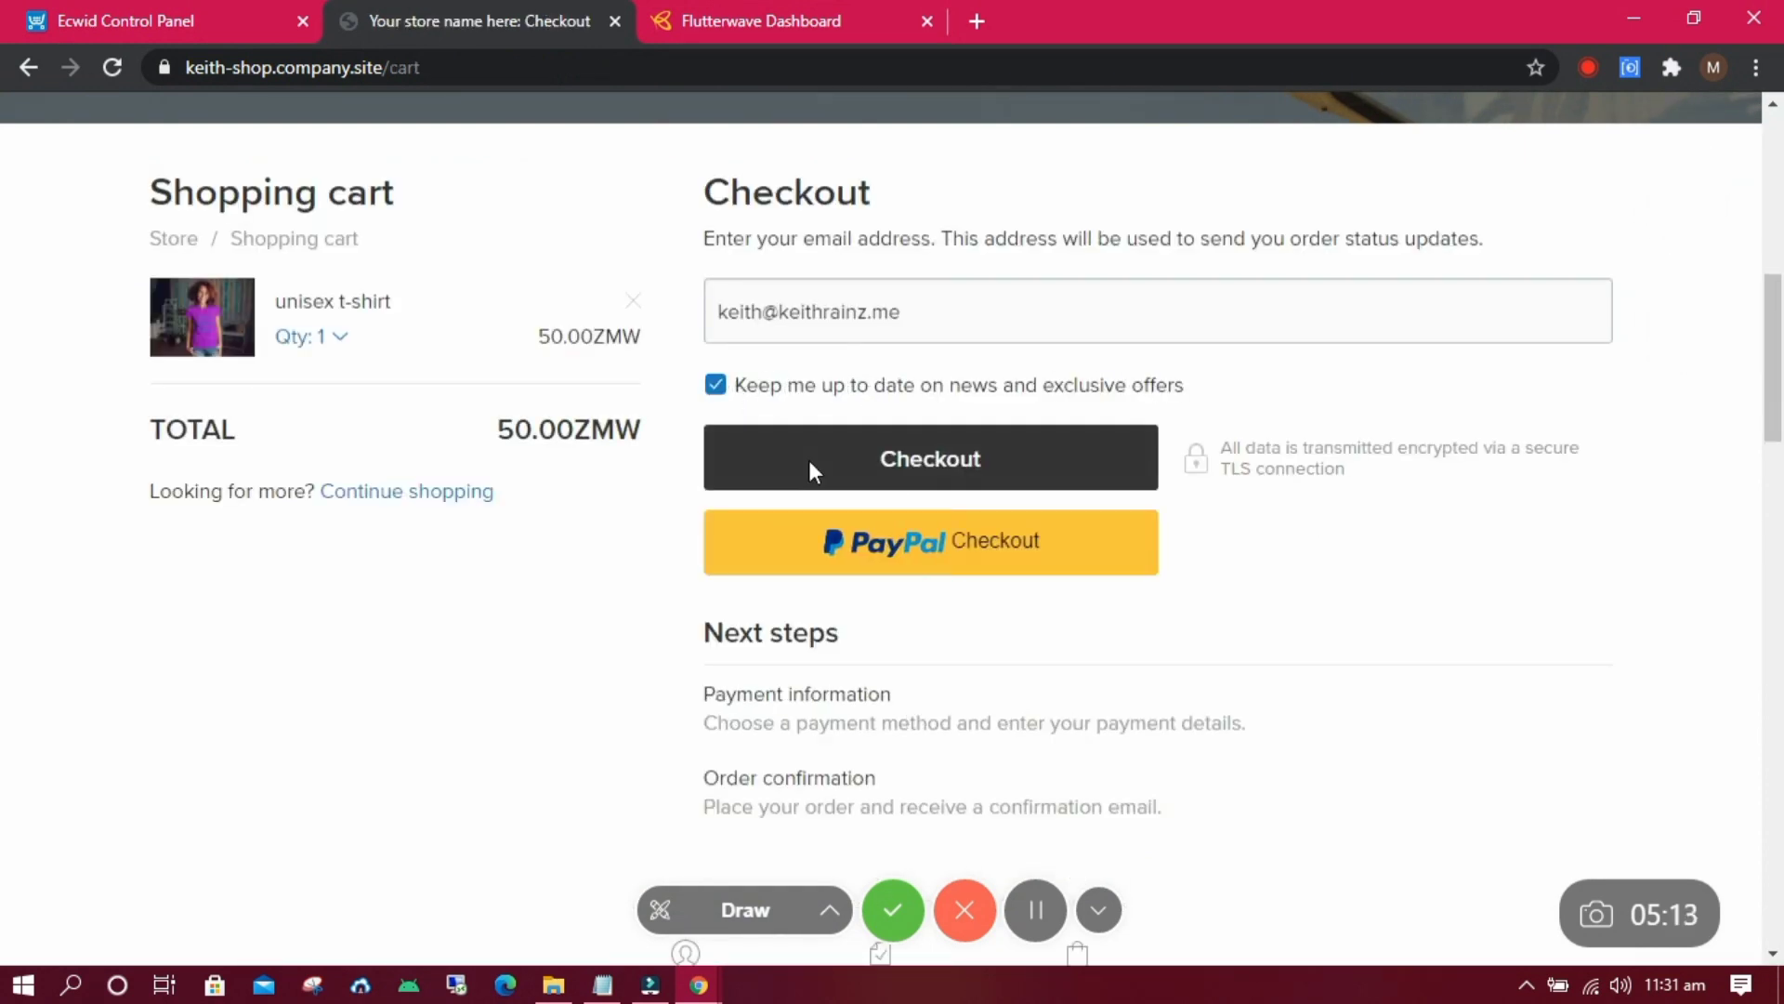
left_click(809, 460)
left_click(674, 595)
left_click_drag(1776, 325, 1759, 460)
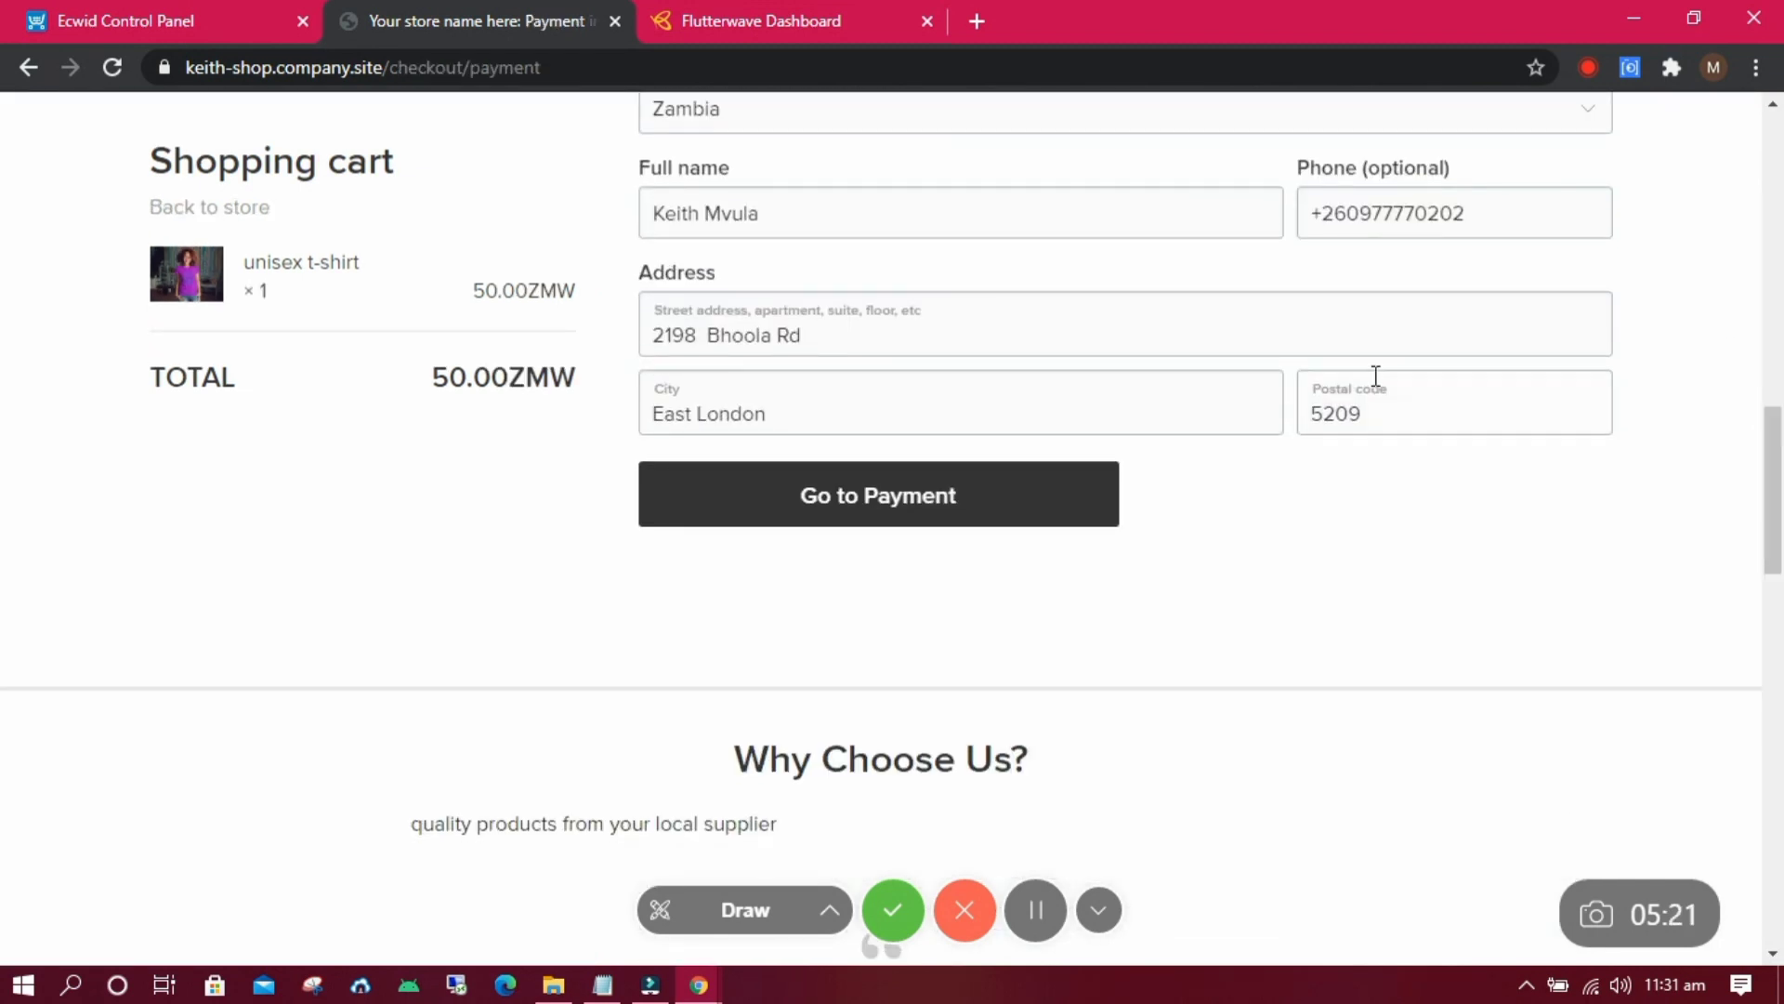
Submit the billing address and try mobile money on the ZMW 51.75 checkout, switching MTN to ZAMTEL.
left_click(1020, 495)
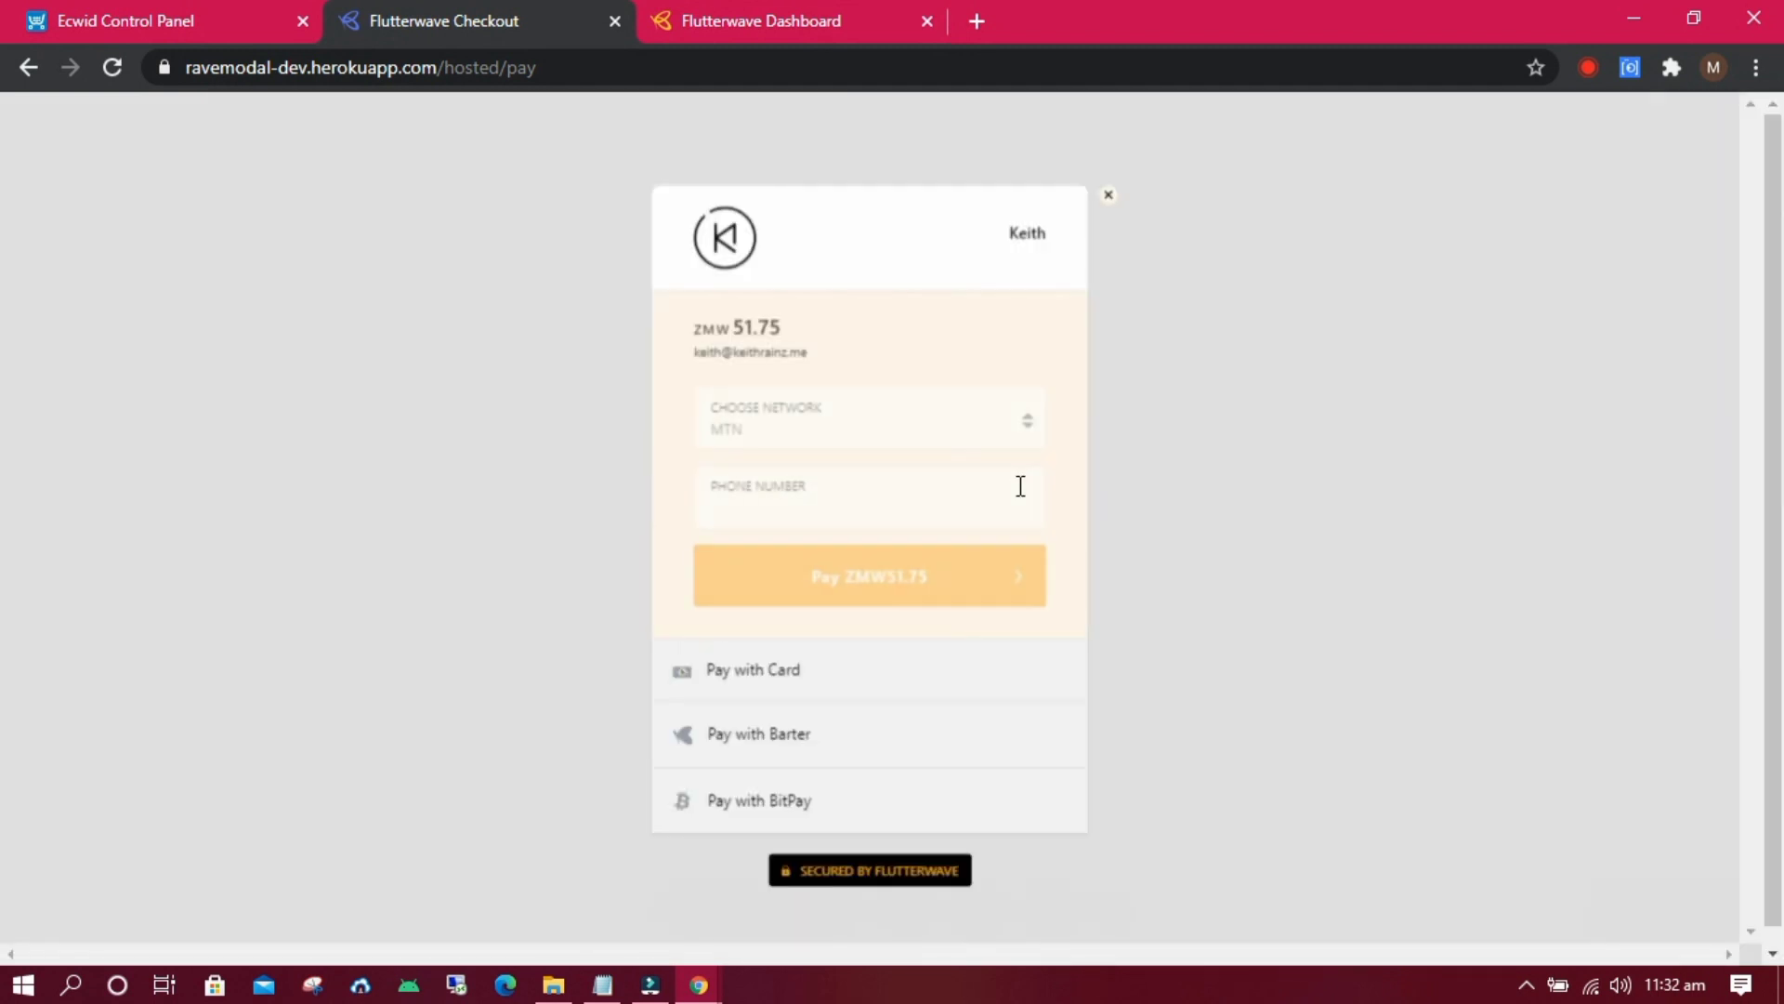
left_click(943, 445)
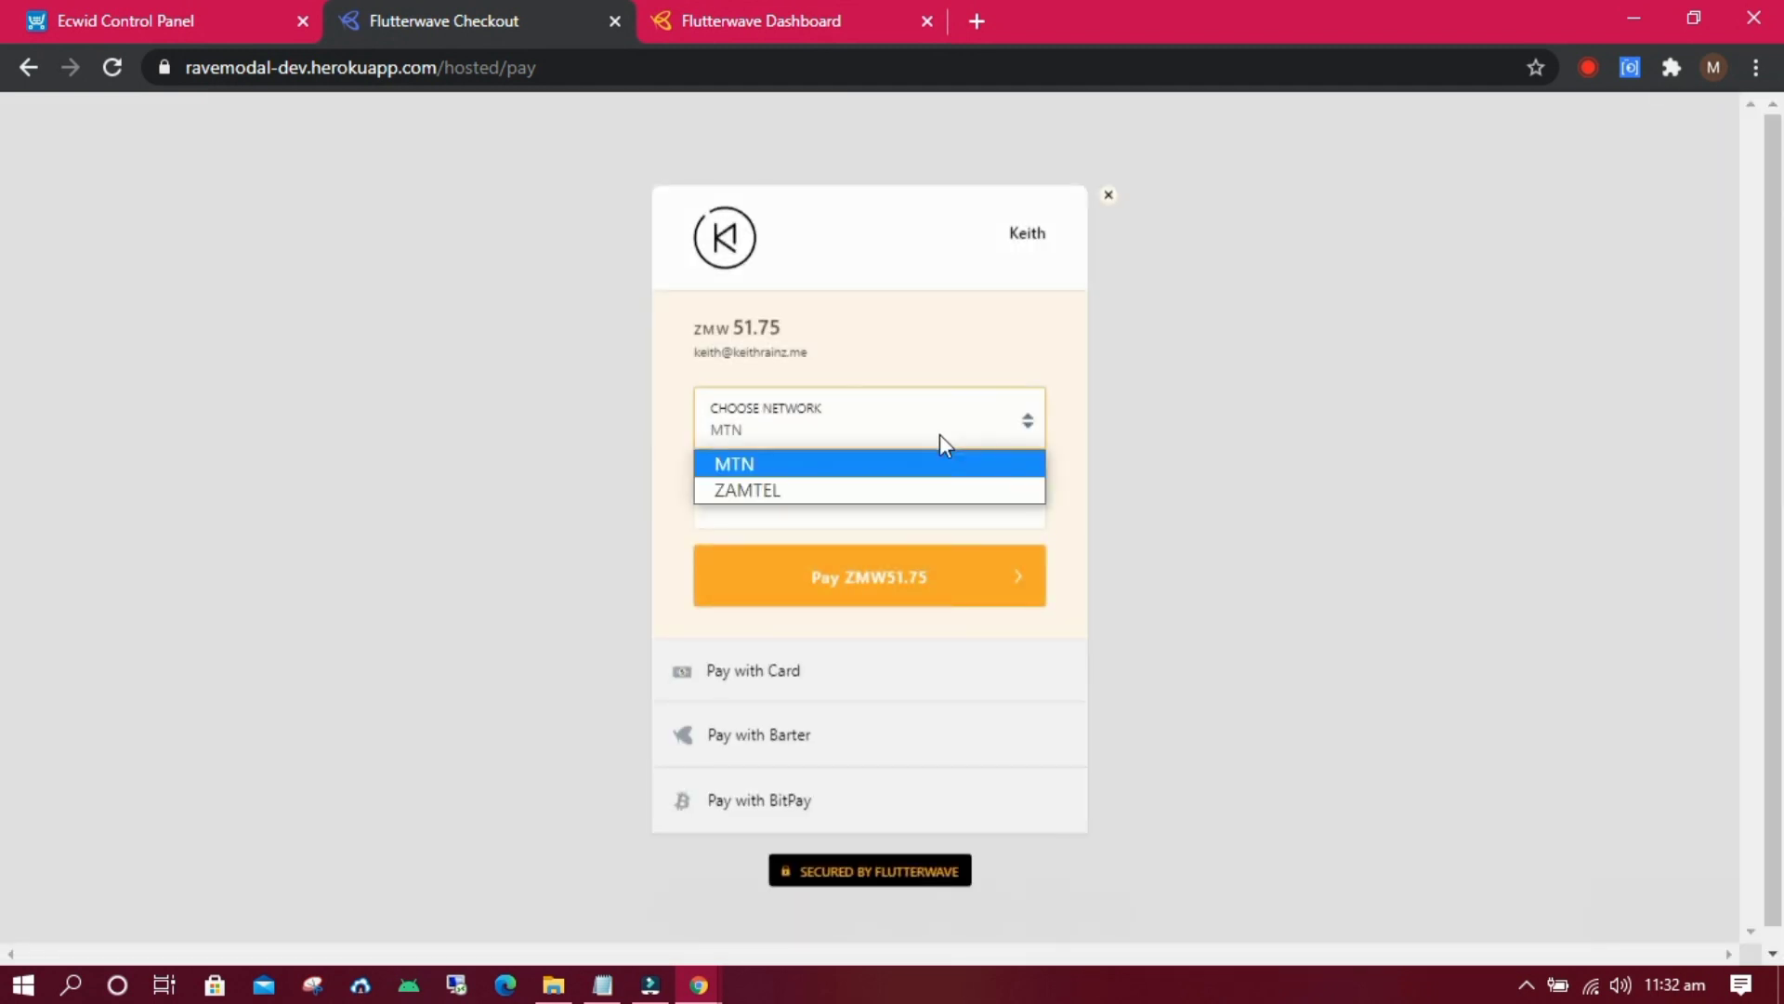
left_click(823, 459)
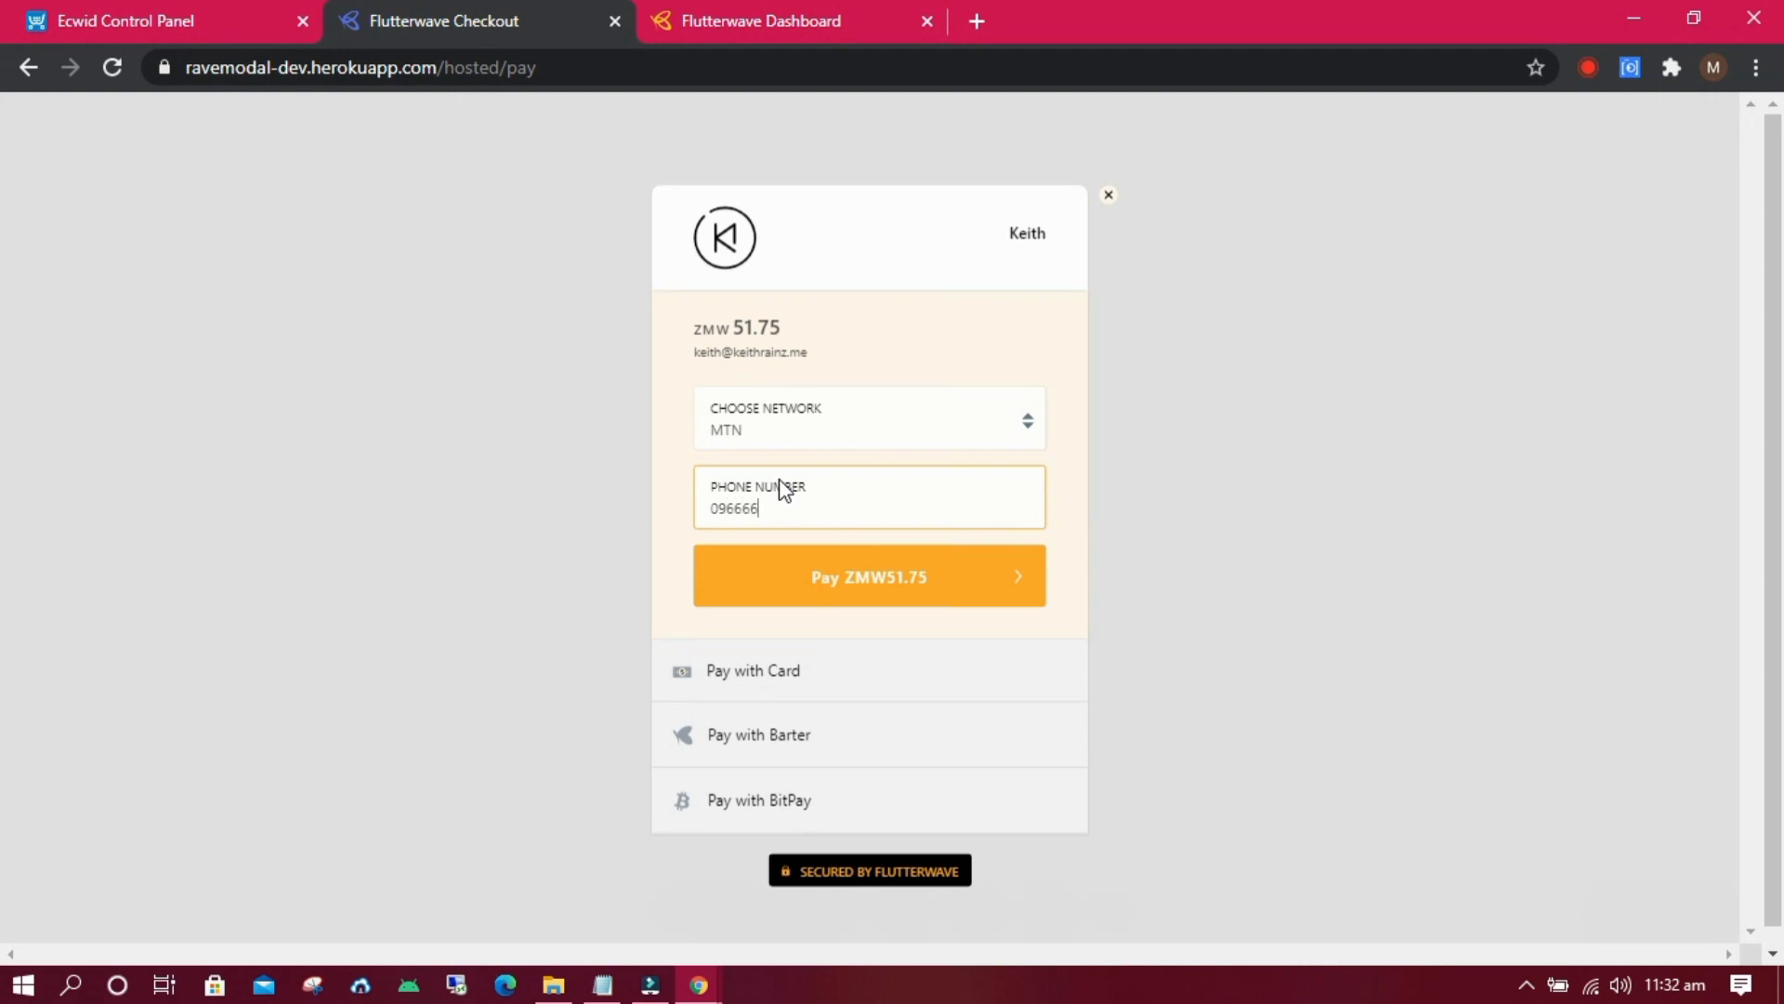
left_click(794, 446)
left_click(765, 490)
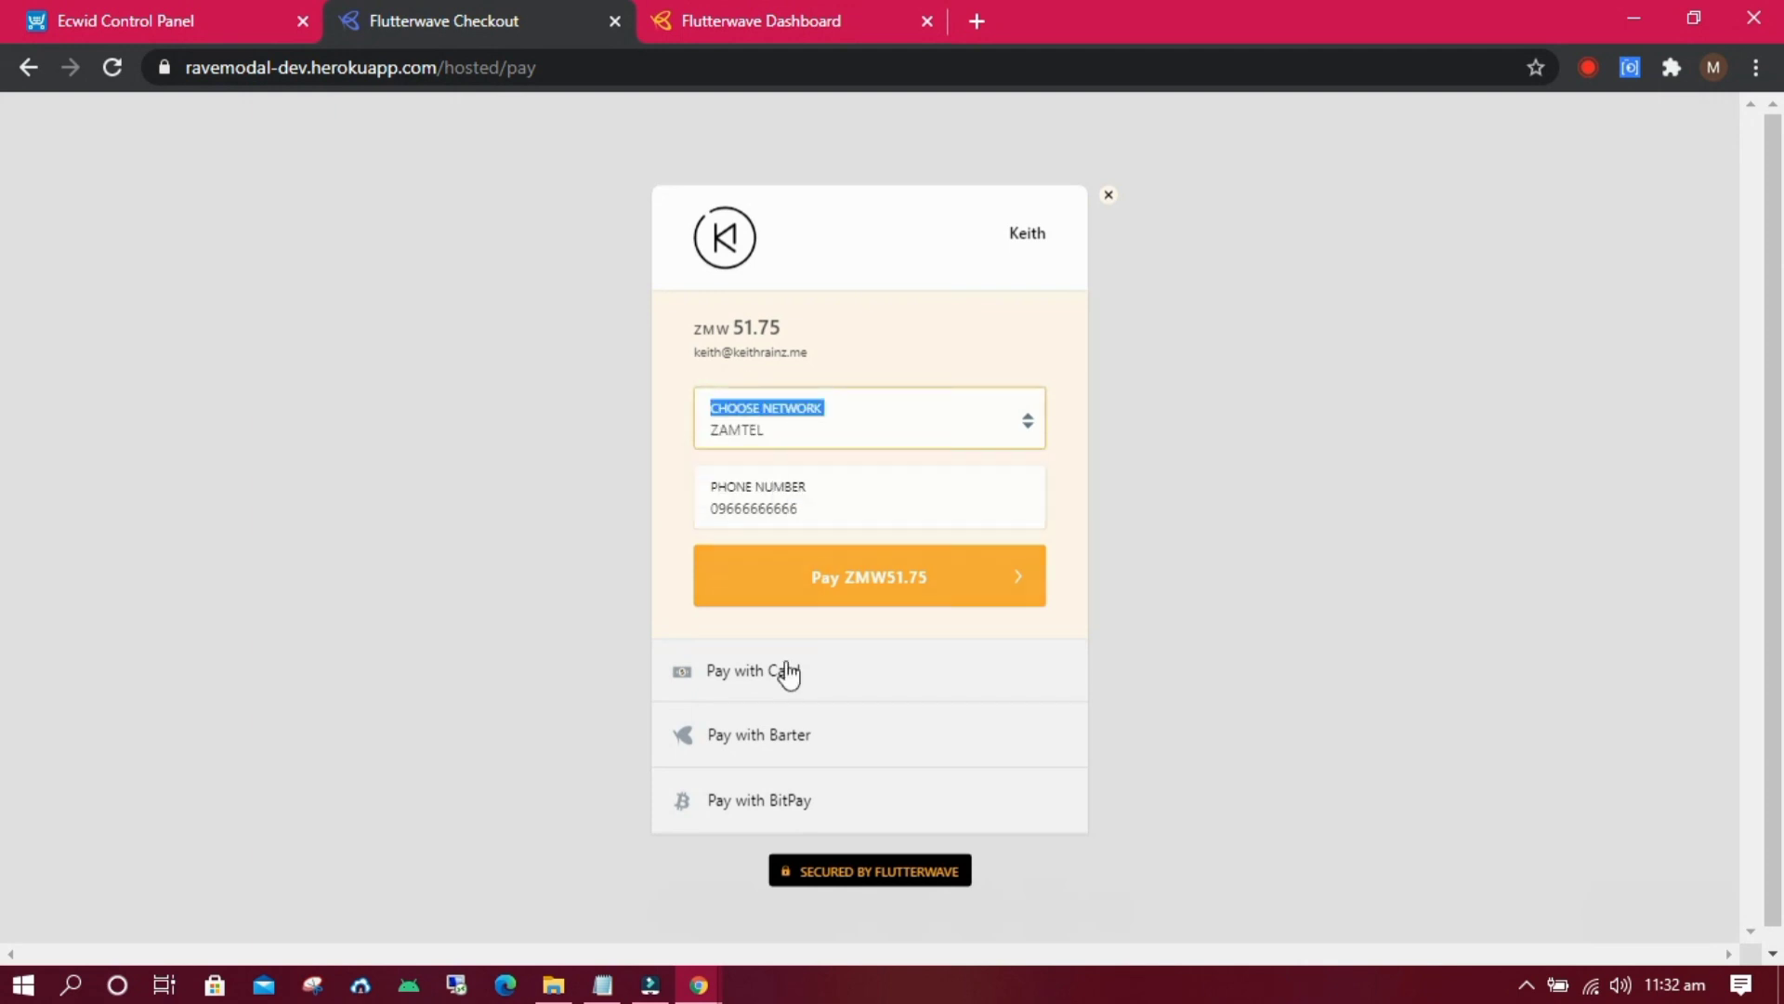
Try paying by card, Barter and BitPay, finding BitPay accepts only USD.
left_click(790, 683)
left_click(794, 418)
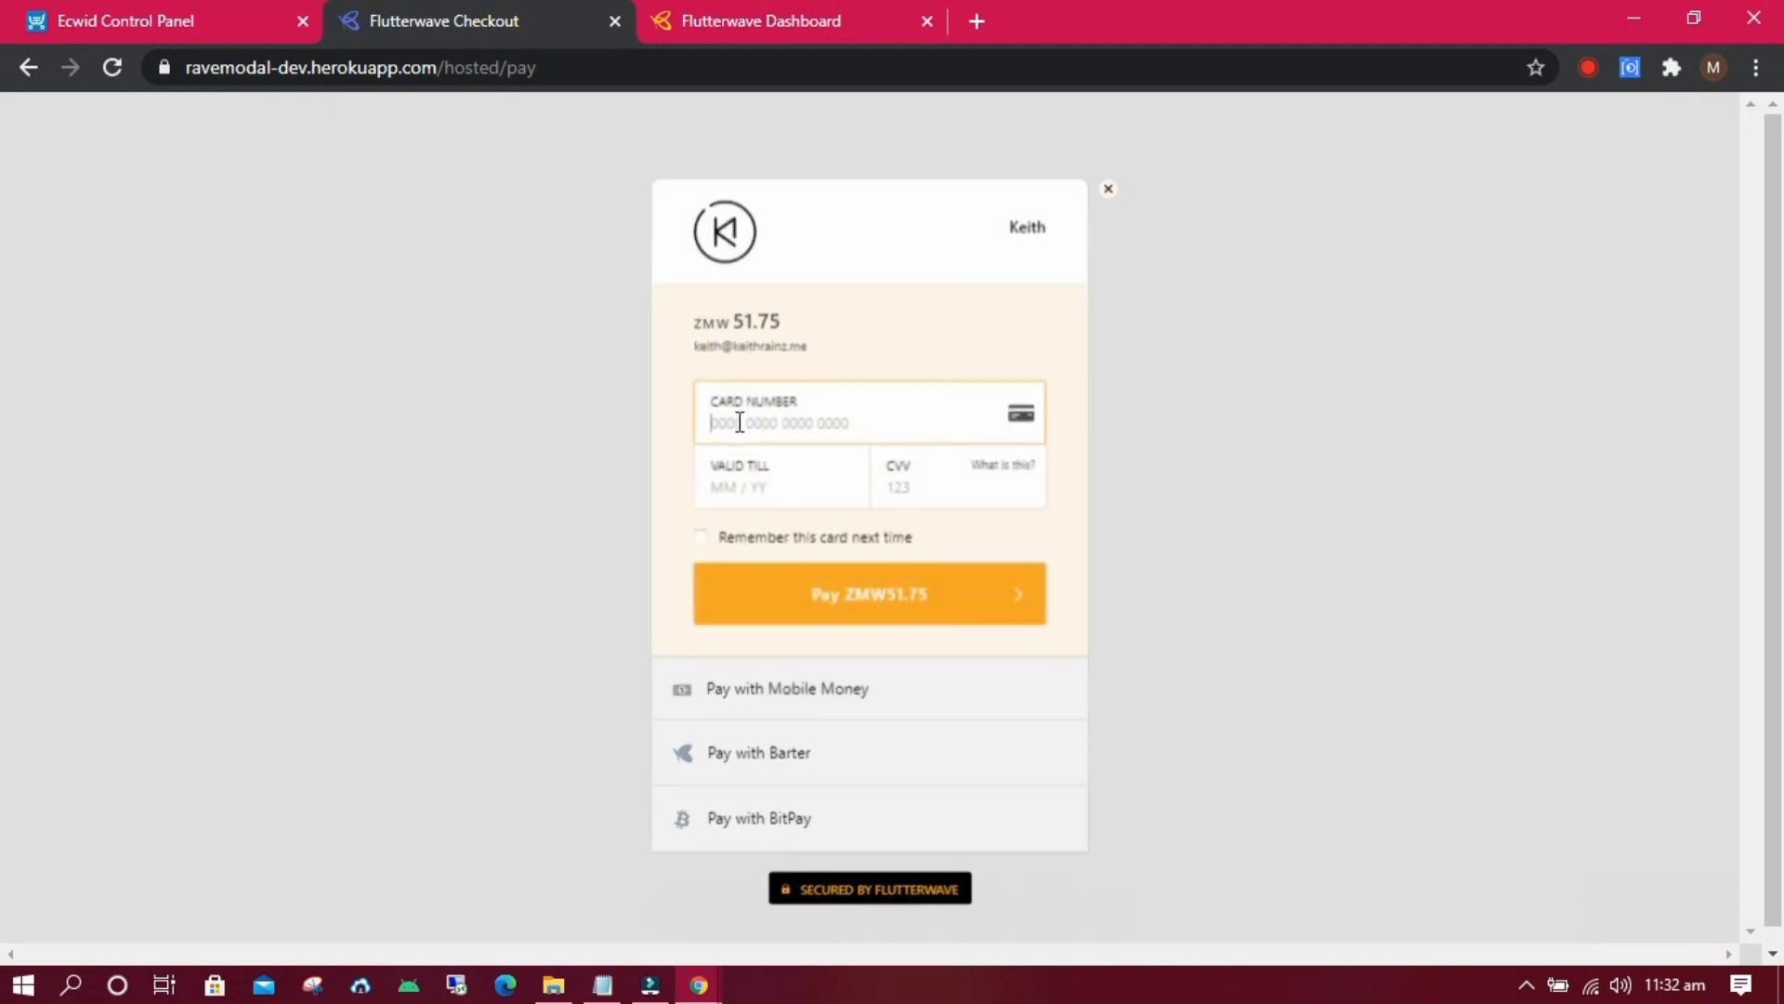
left_click(797, 751)
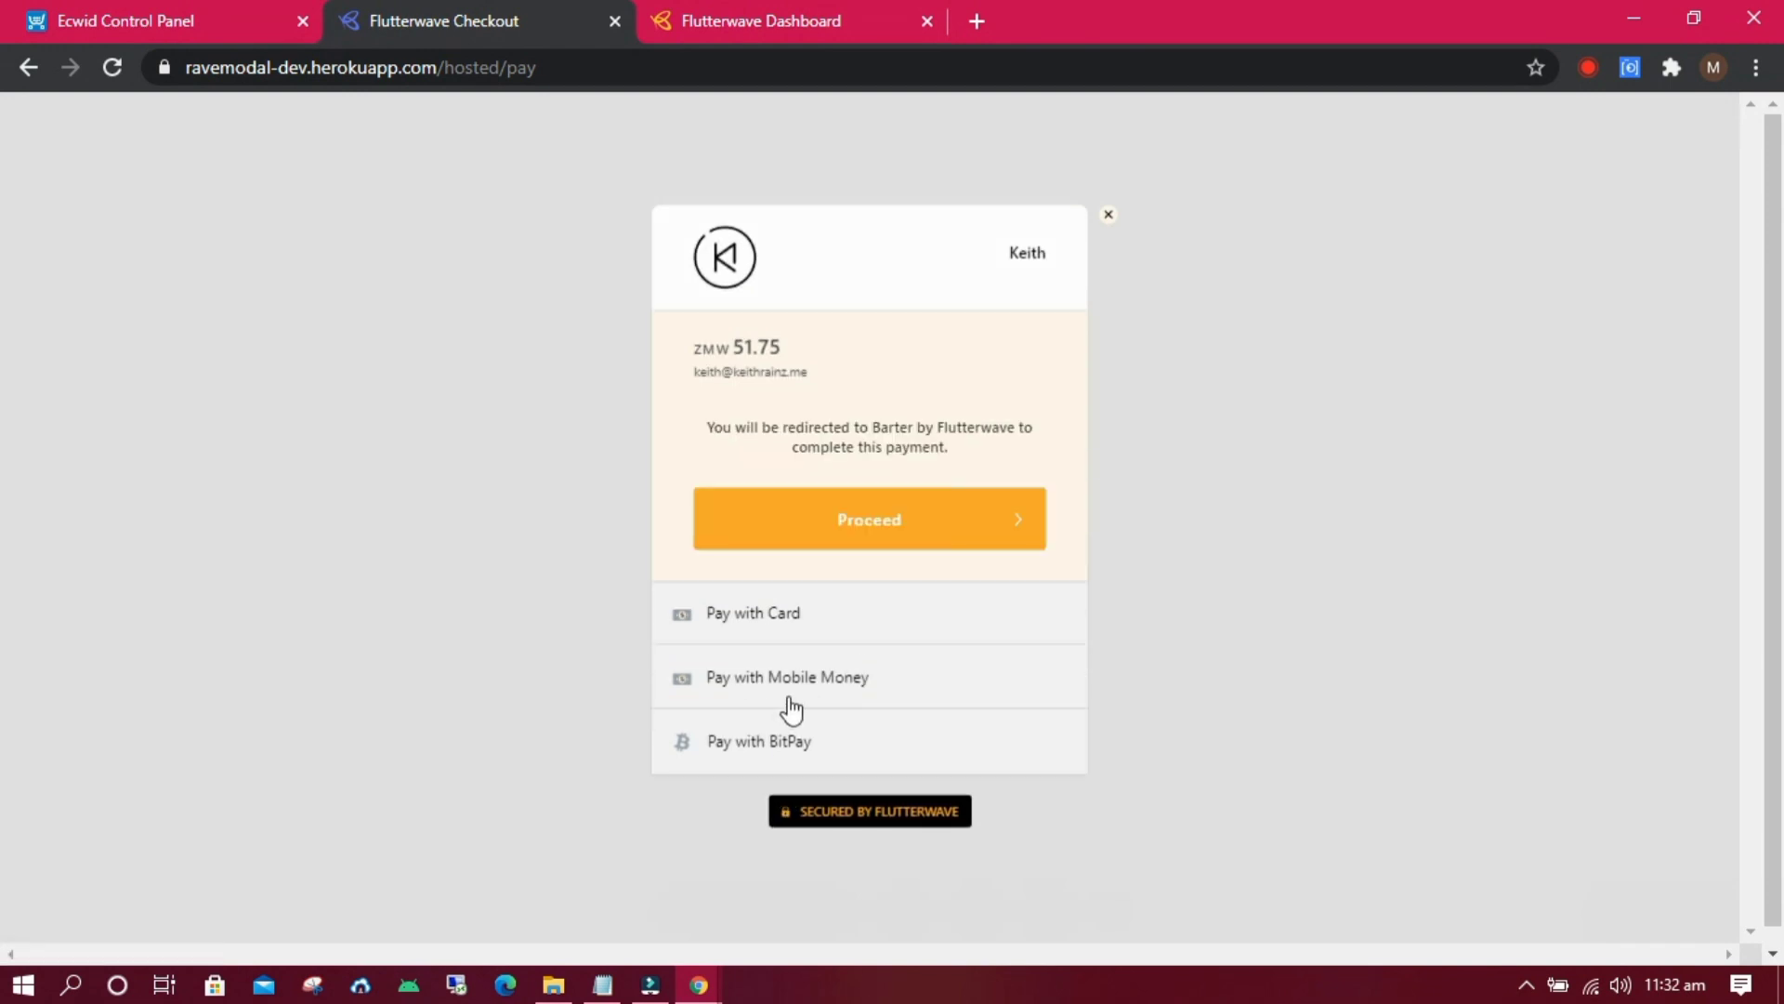
left_click(767, 748)
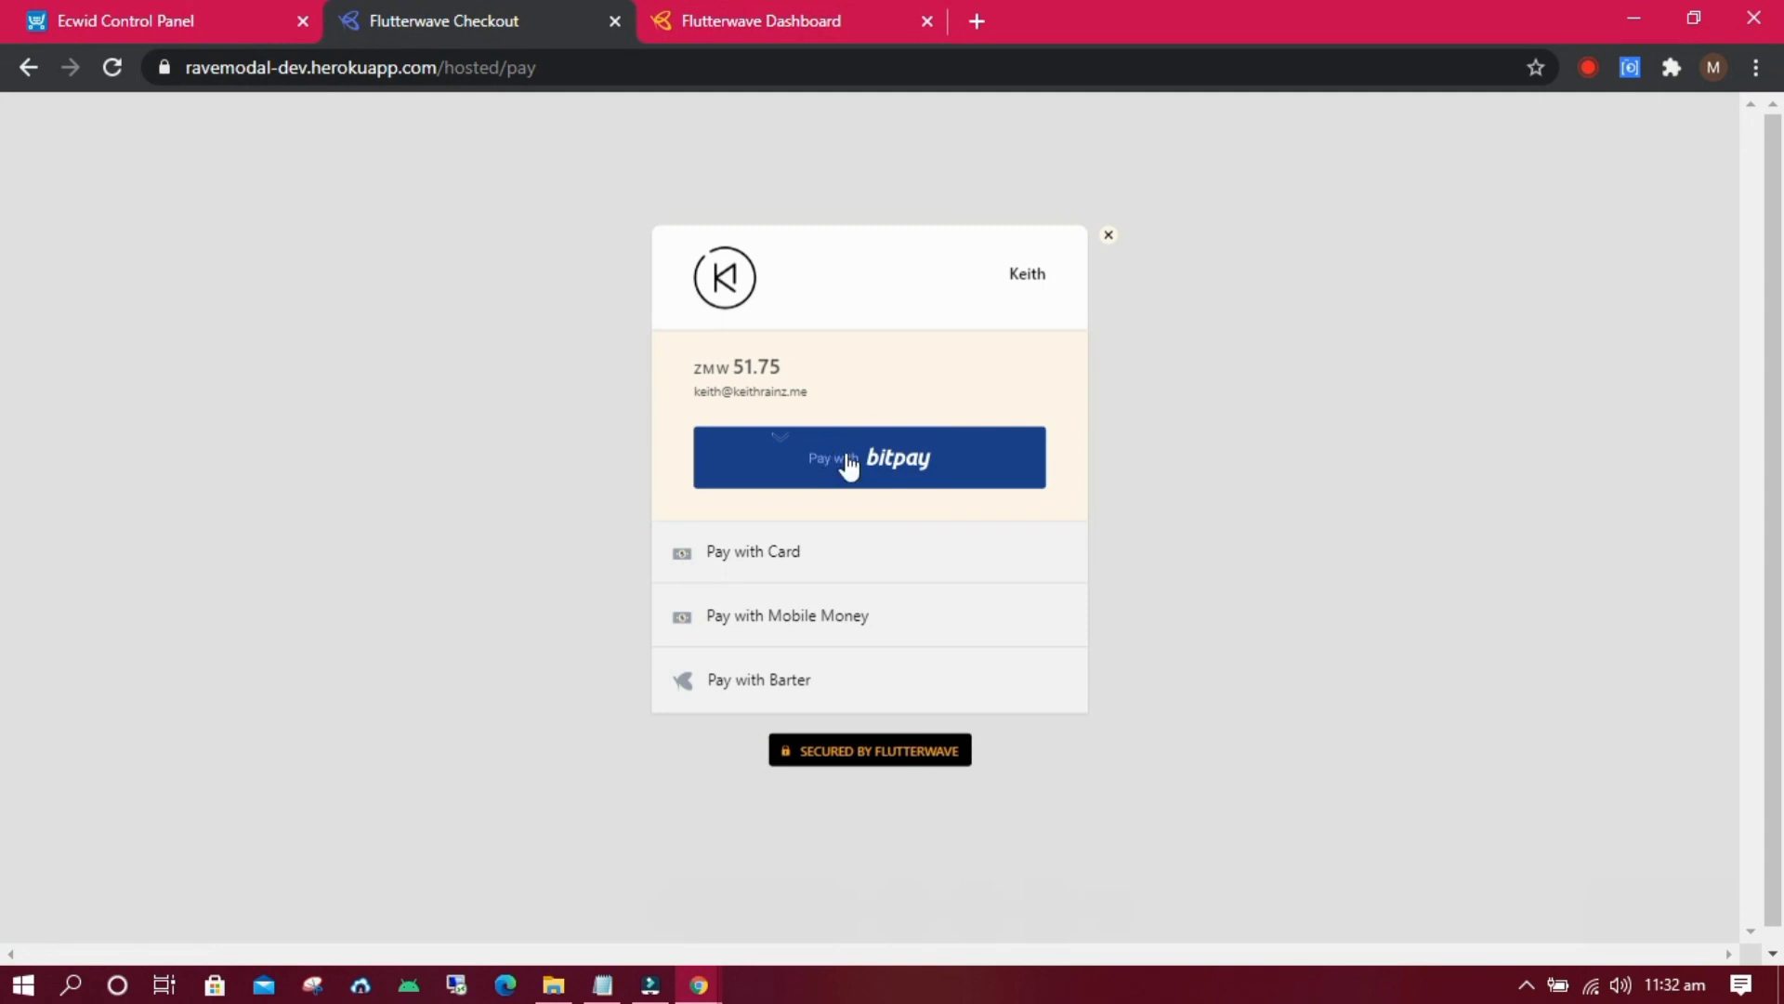
left_click(843, 457)
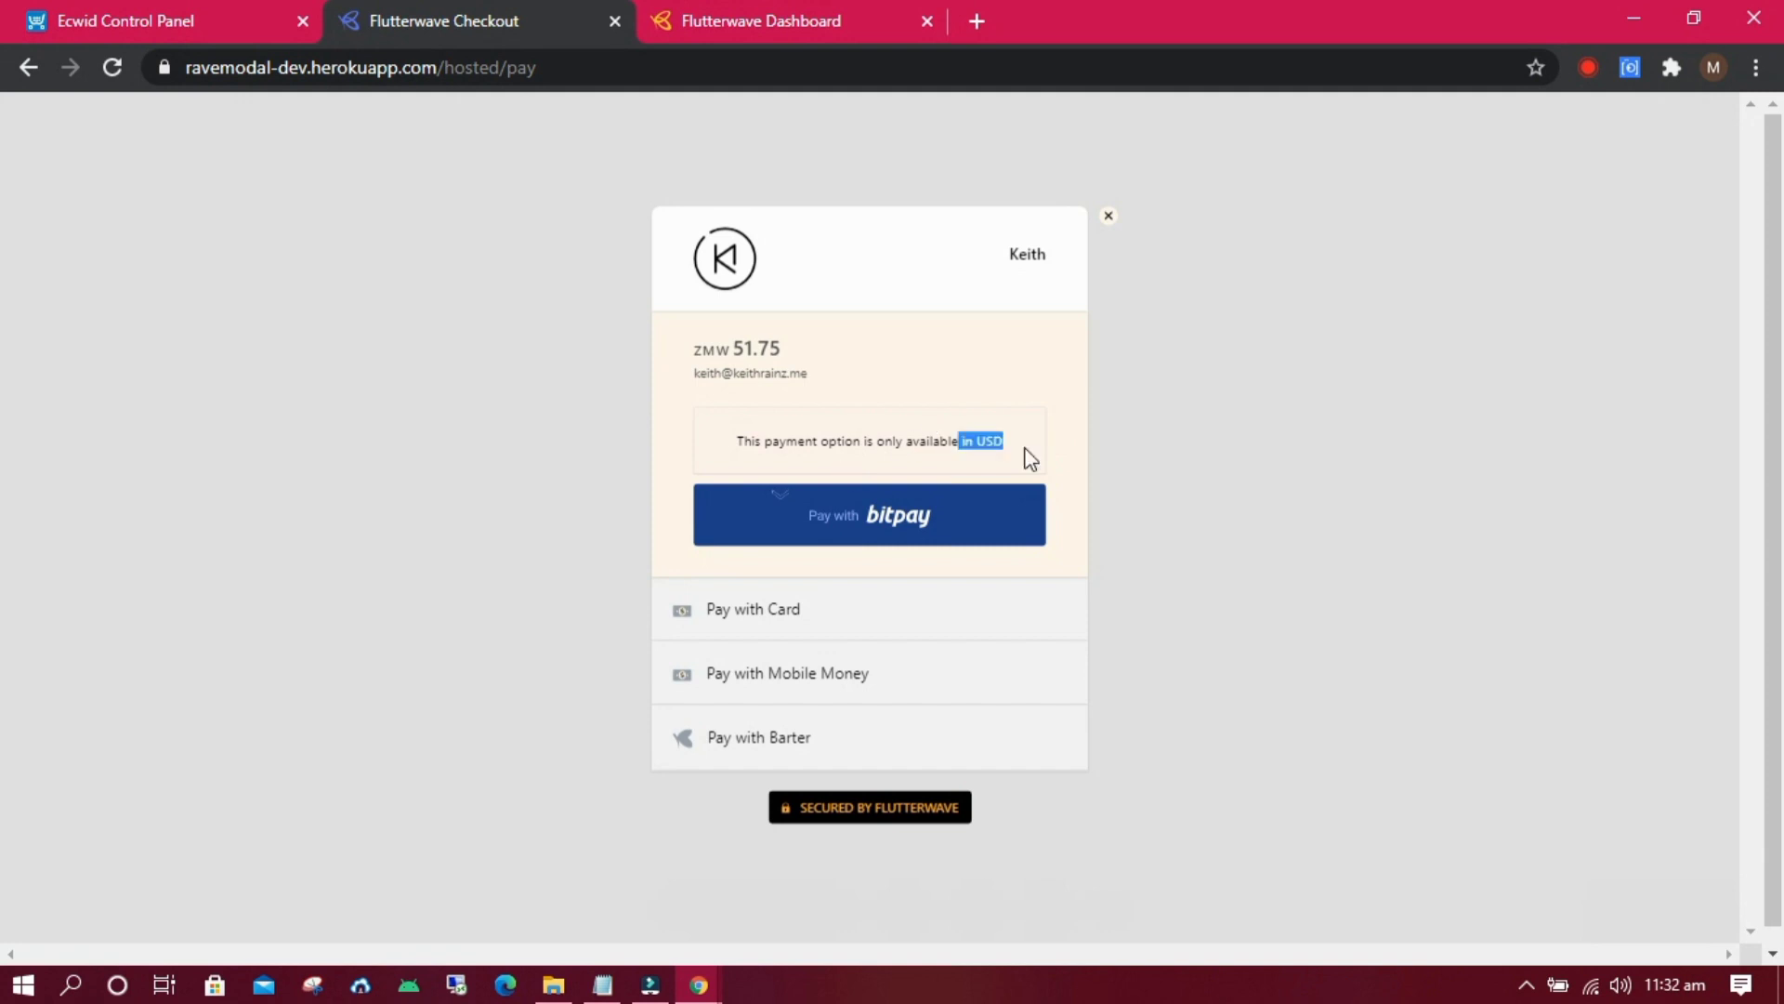
left_click(239, 14)
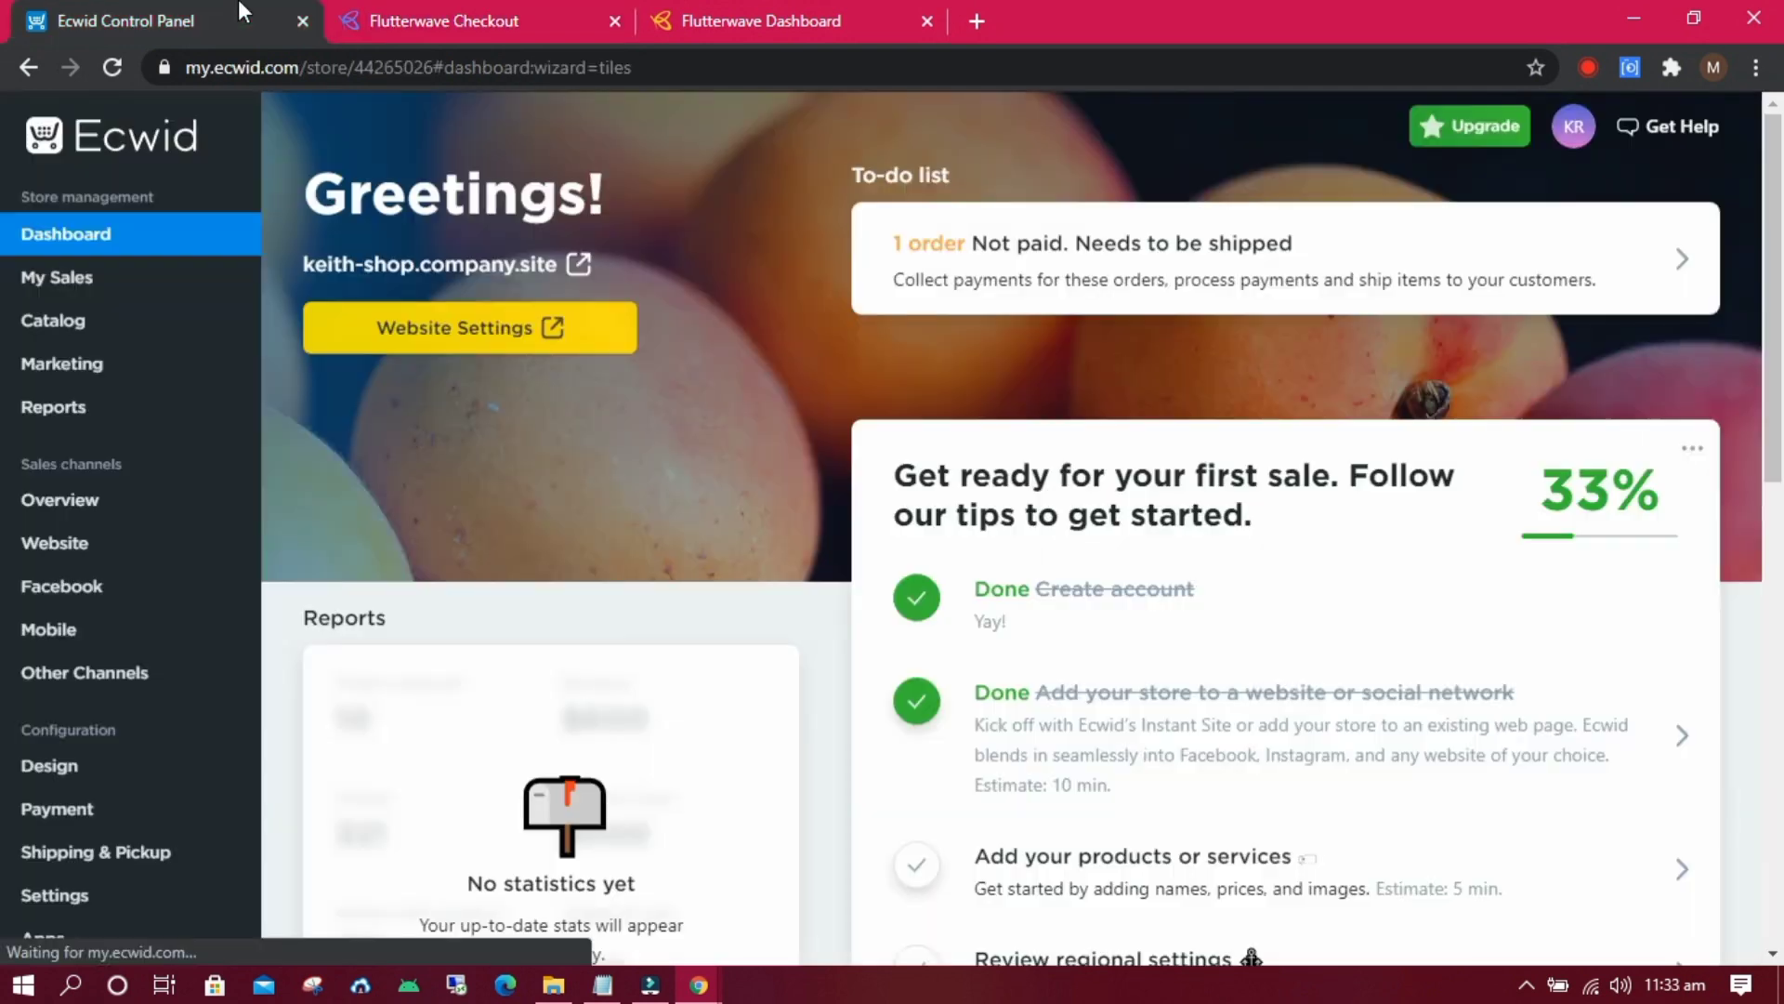
left_click(762, 20)
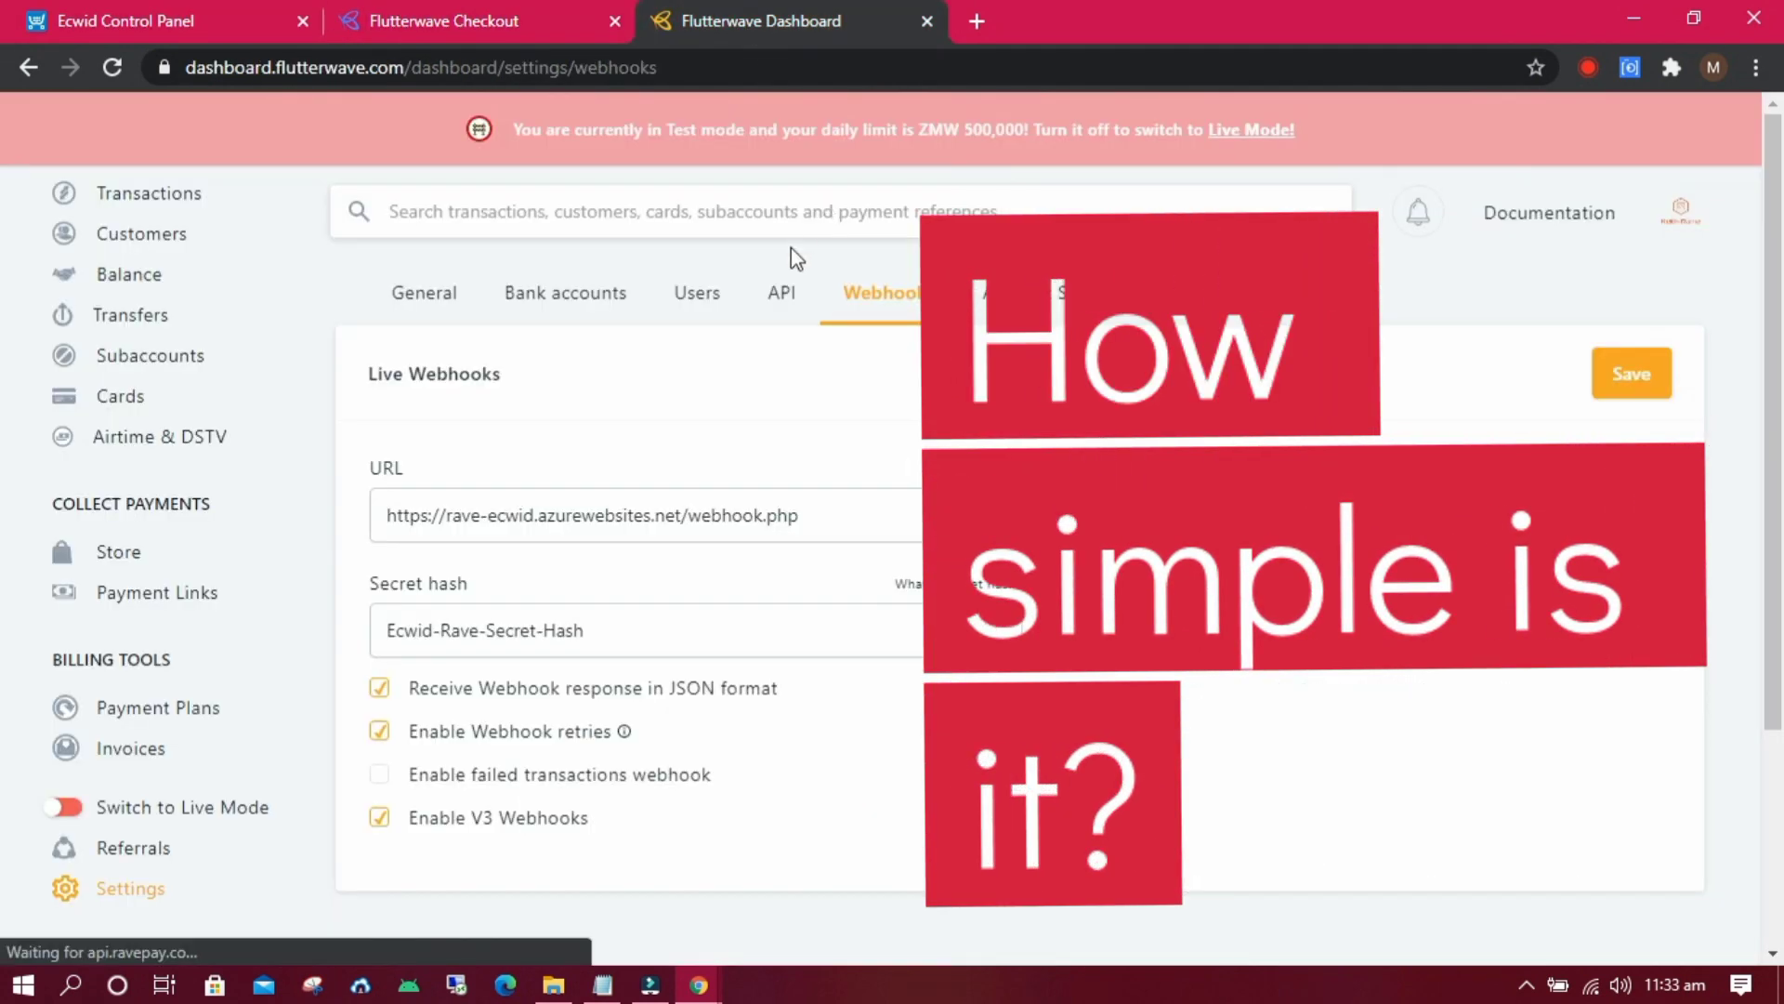